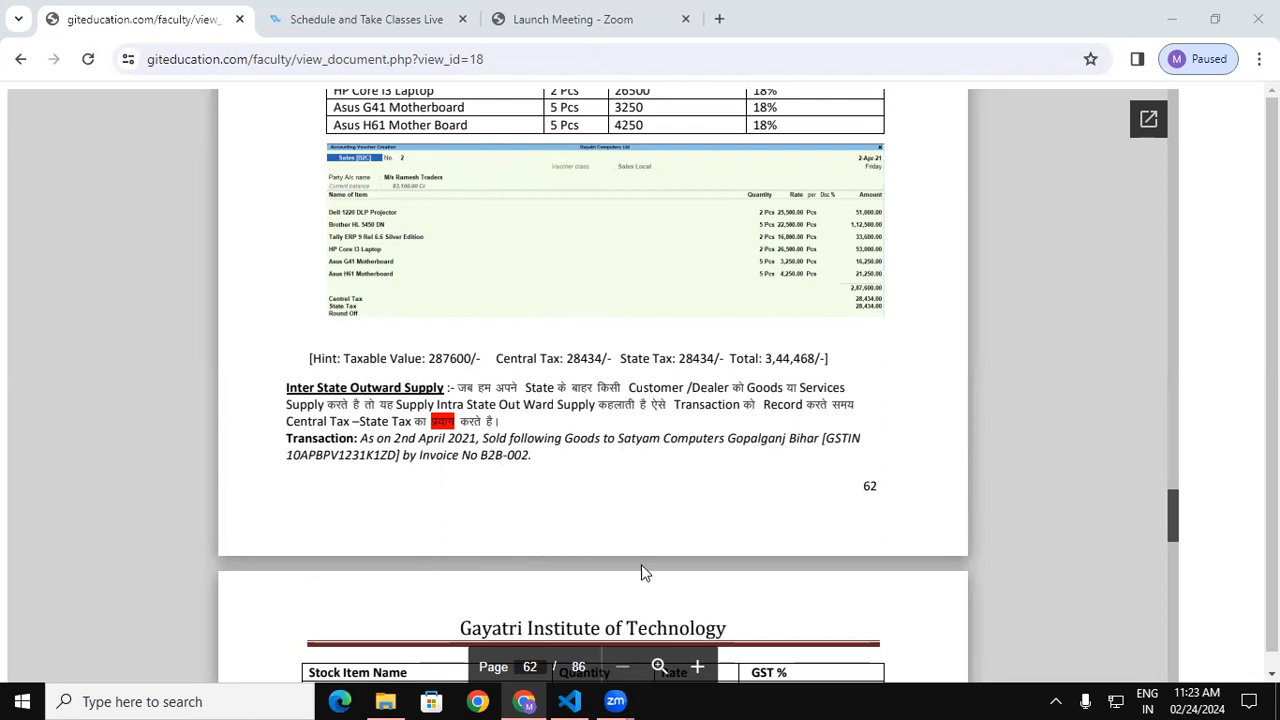
Minimize the browser and close the open Visual Studio Code and File Explorer windows to reach the desktop
left_click(1163, 18)
left_click(1258, 12)
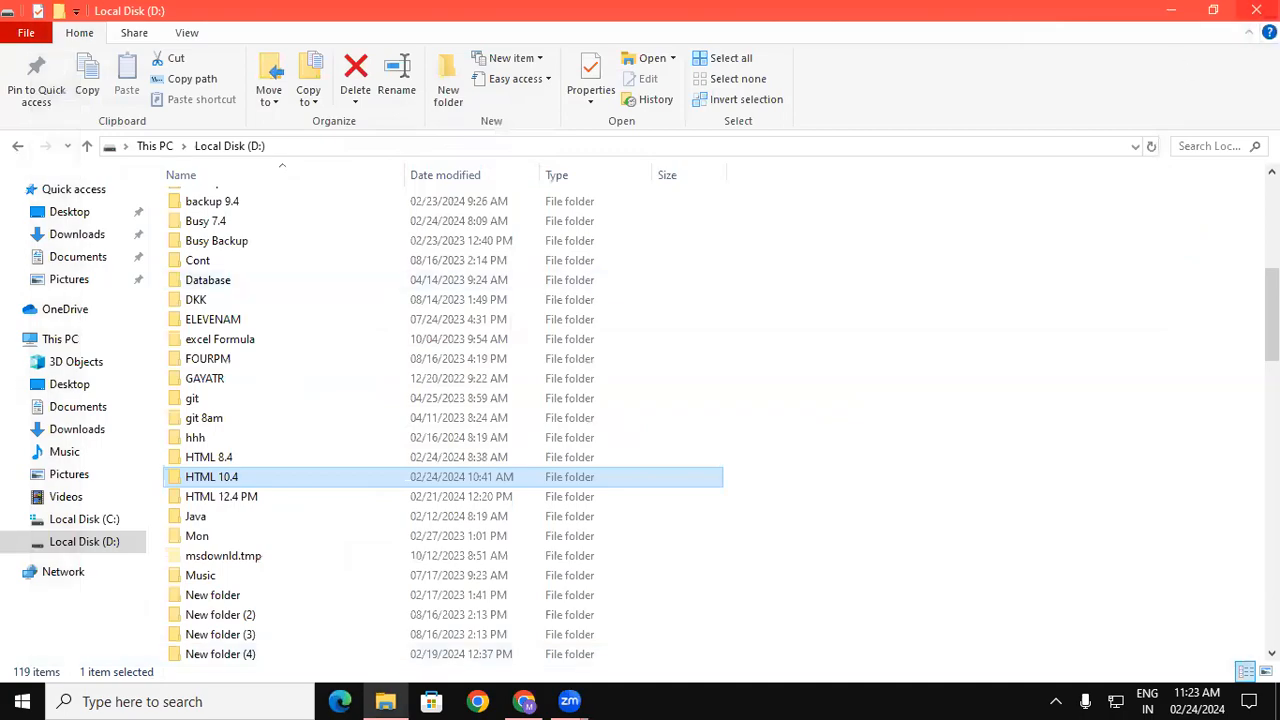
left_click(1256, 10)
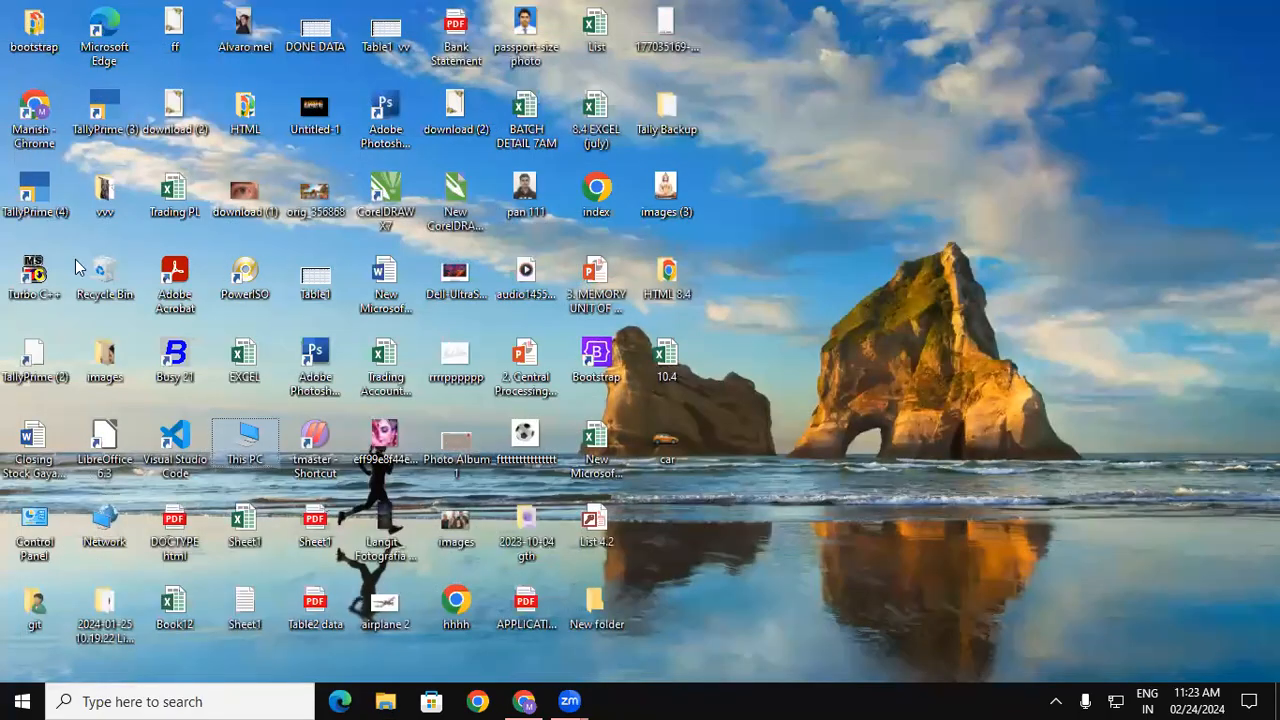
double_click(189, 376)
left_click(175, 377)
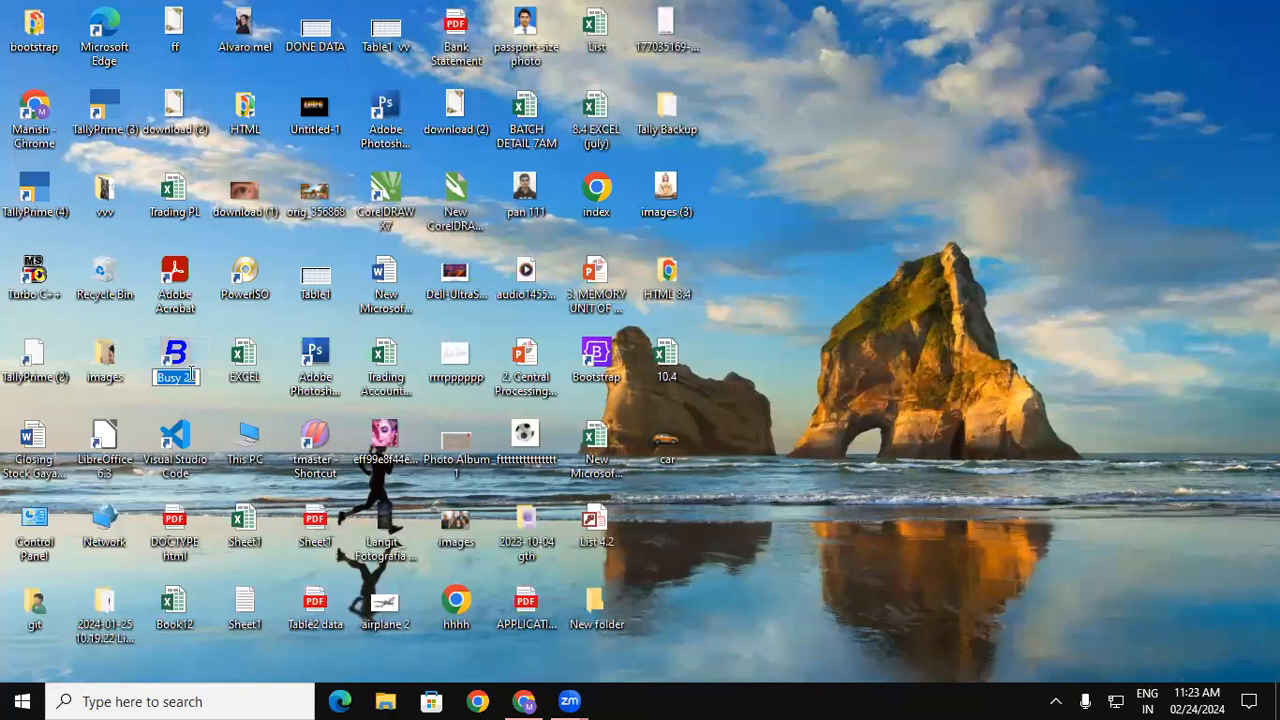
double_click(175, 362)
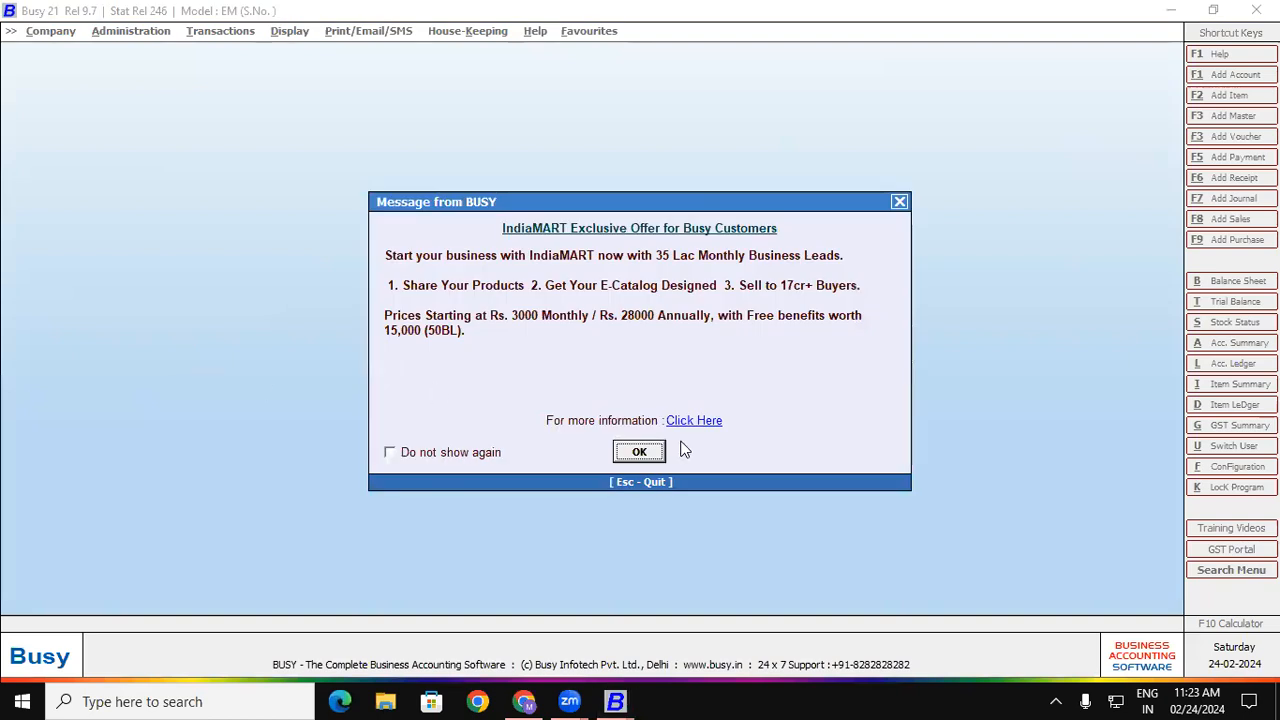
left_click(646, 455)
left_click(751, 387)
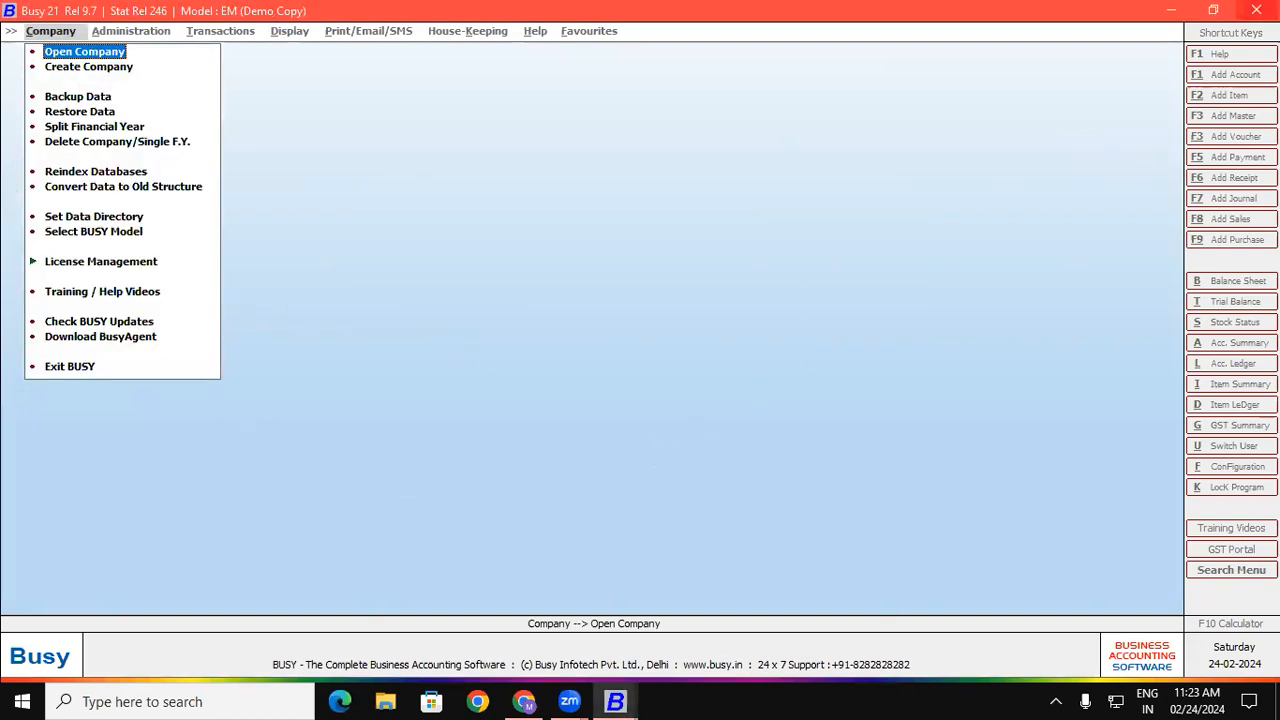
left_click(1257, 10)
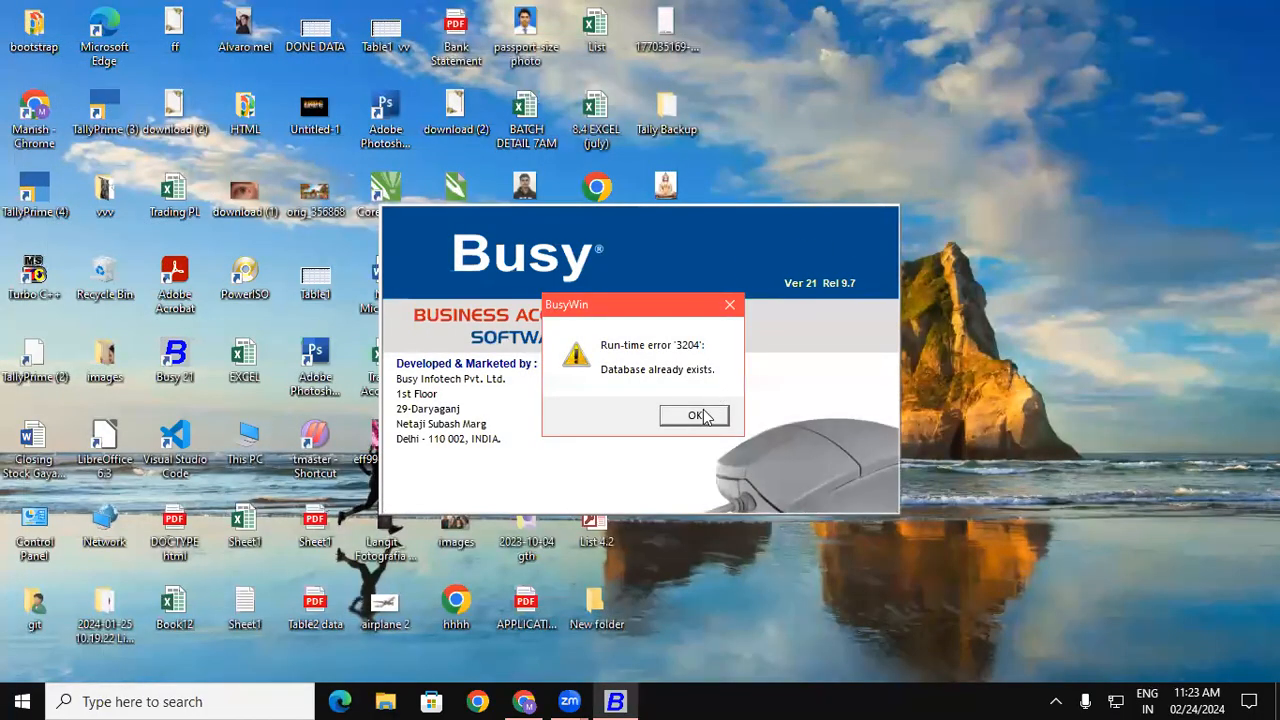
left_click(697, 414)
Launch TallyPrime in Educational Mode and load the company Gayatri Computer Ltd Srv from the TALLY 11 SRV folder on drive D
double_click(52, 200)
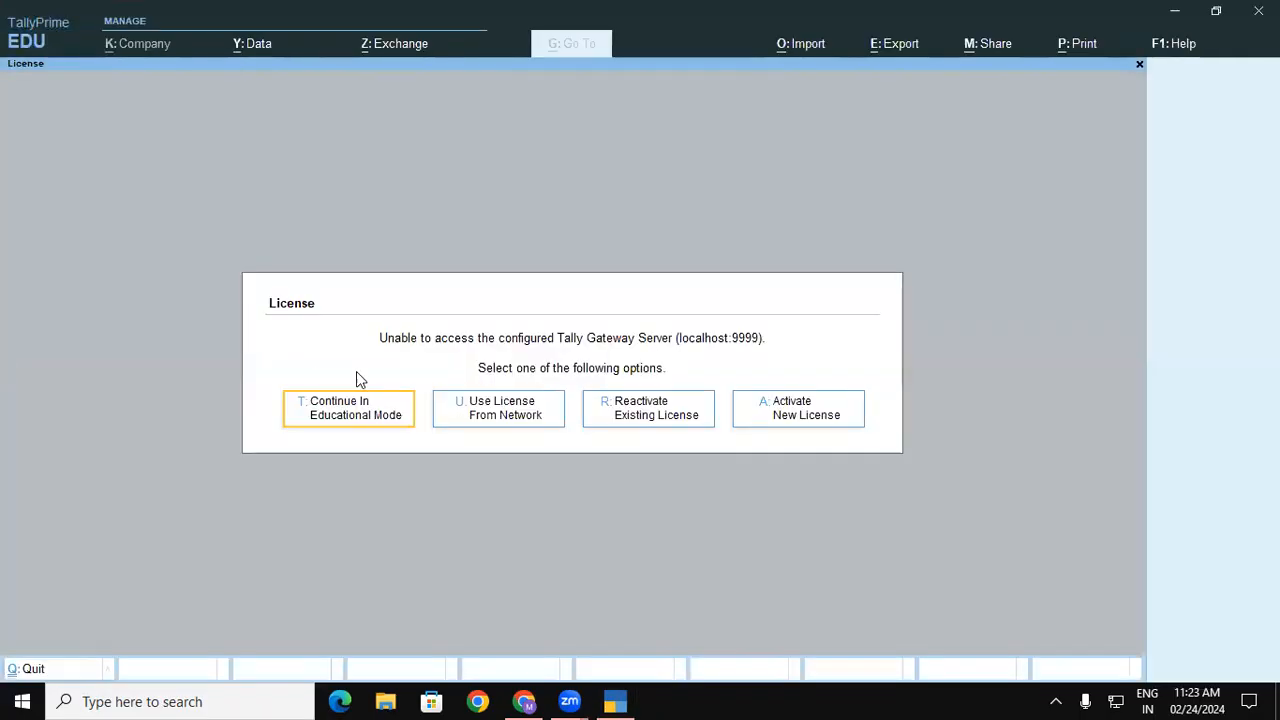
left_click(341, 411)
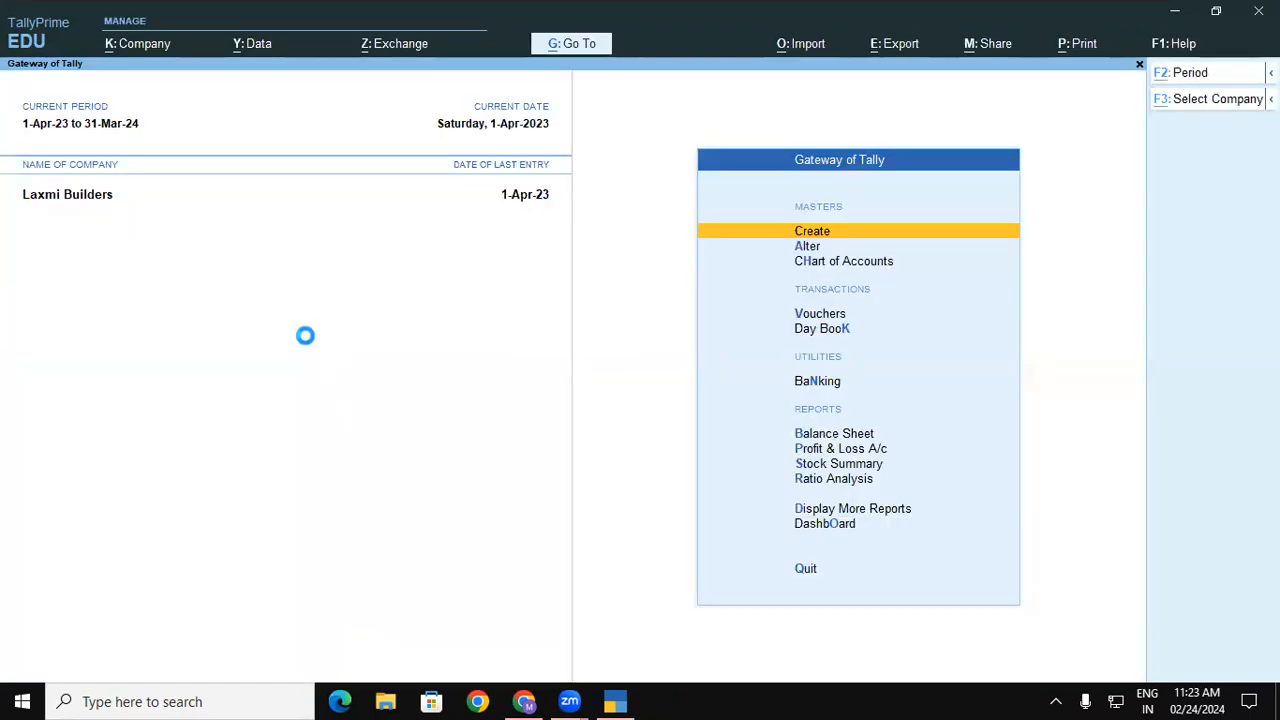
key("F3")
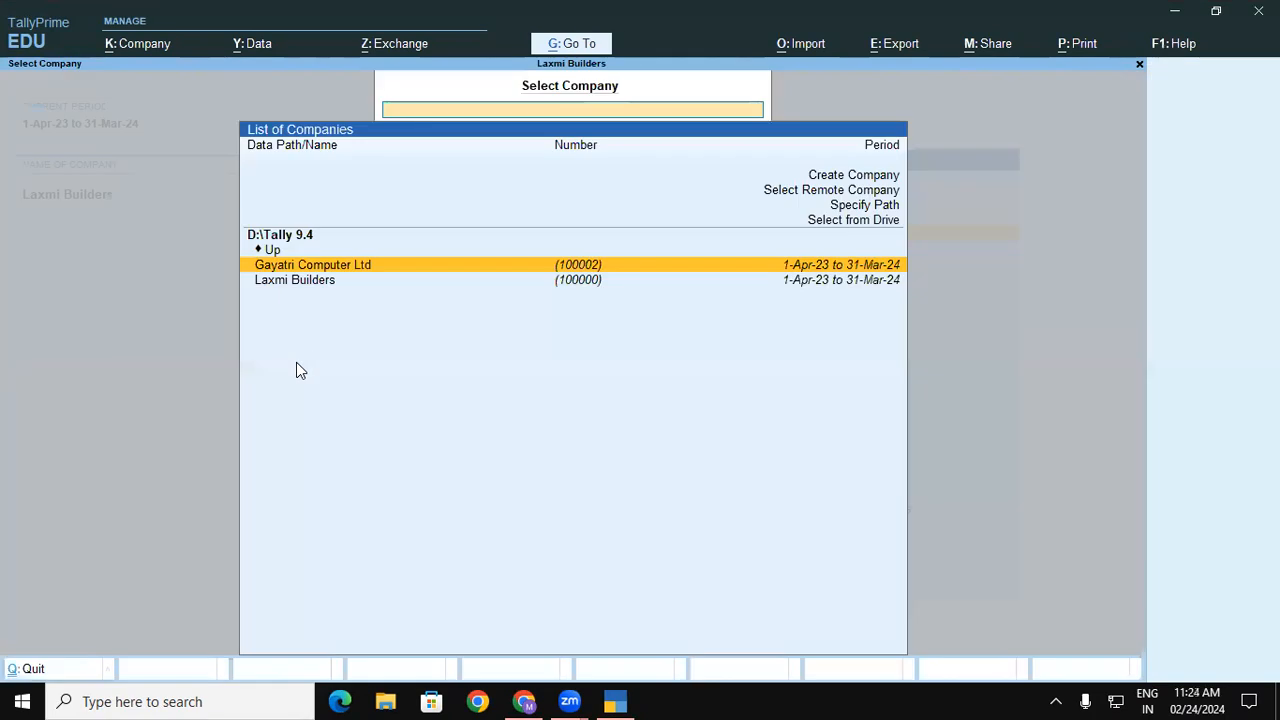
left_click(845, 217)
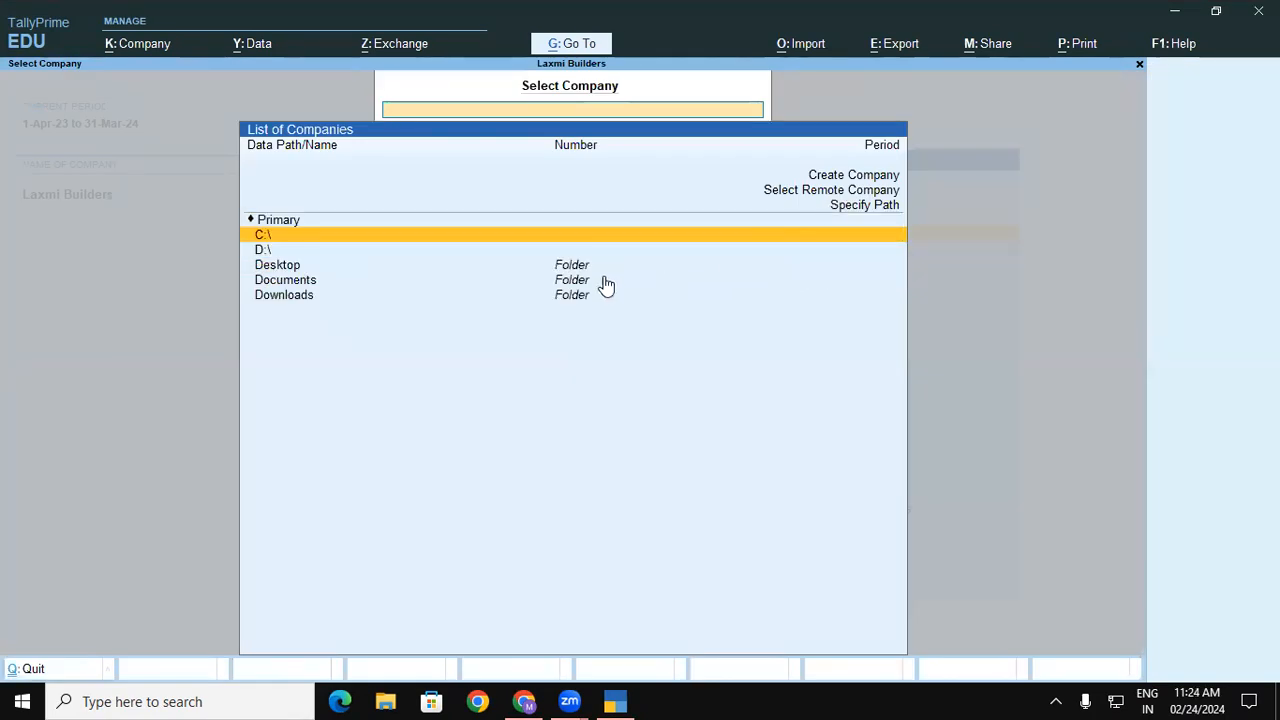
left_click(284, 250)
type("tall")
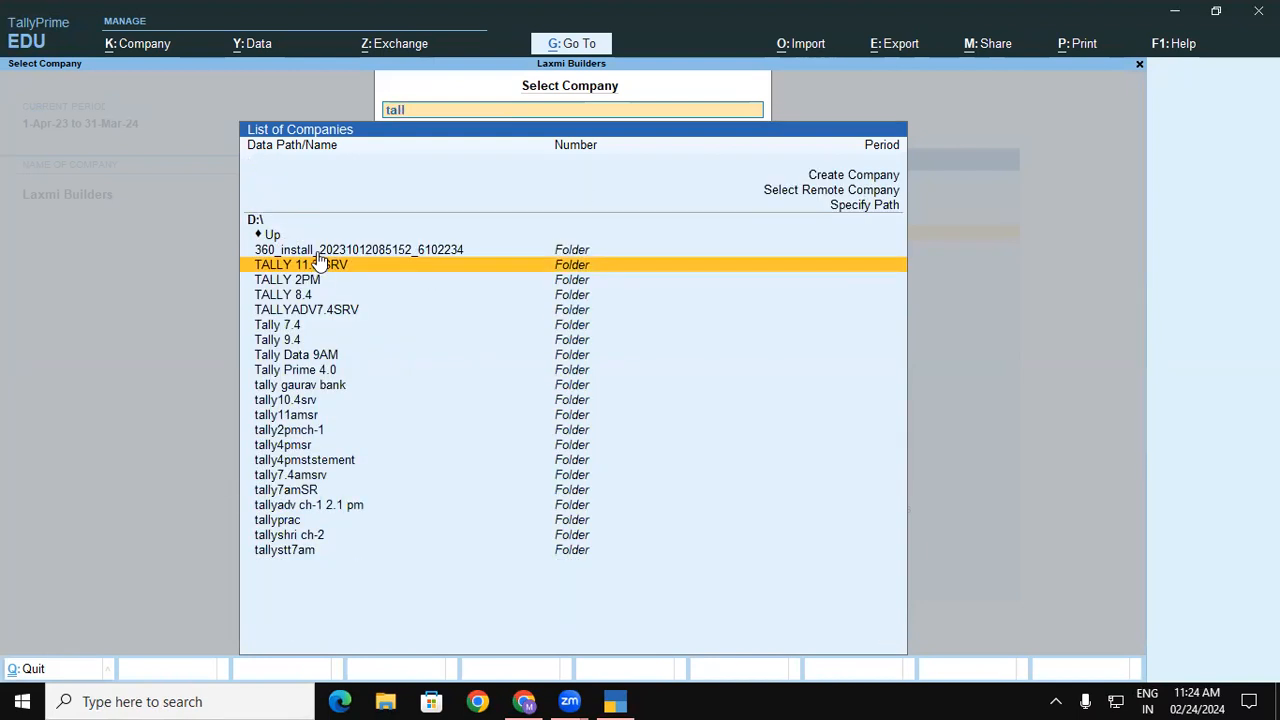
left_click(316, 264)
left_click(327, 251)
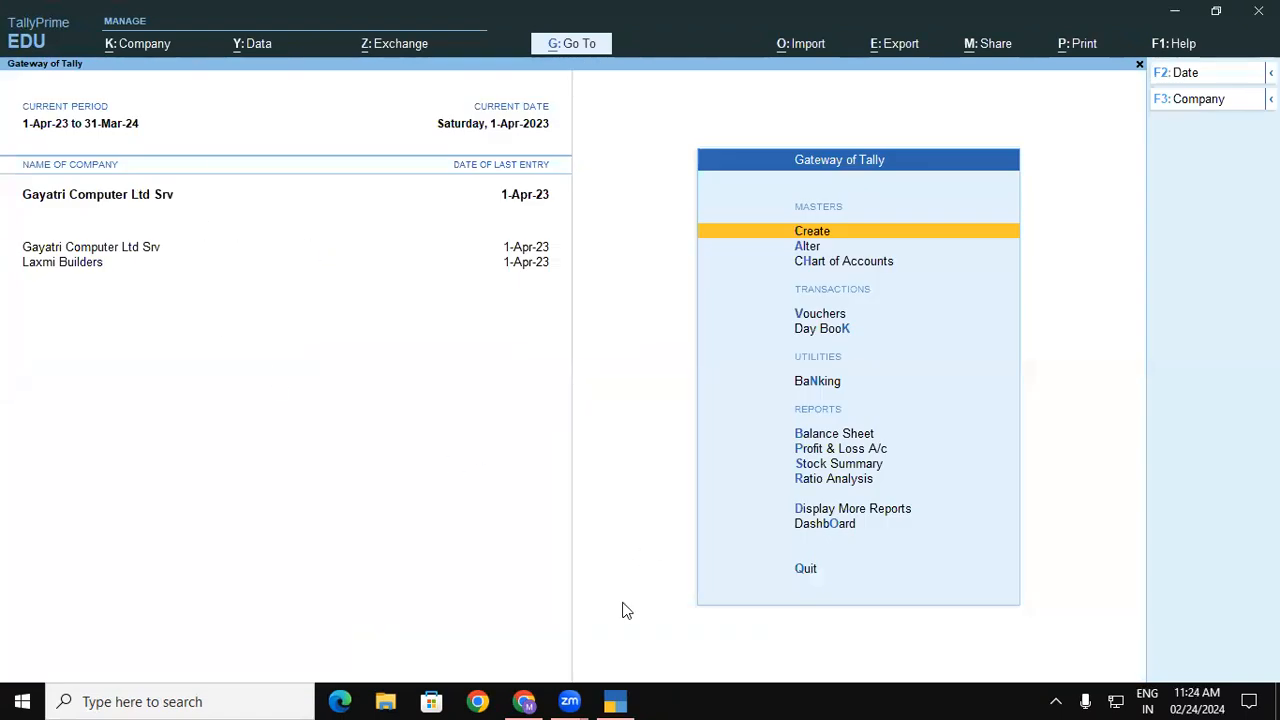
Start a sales voucher of type Sales B2B with the voucher class Sales Interstate
key("v")
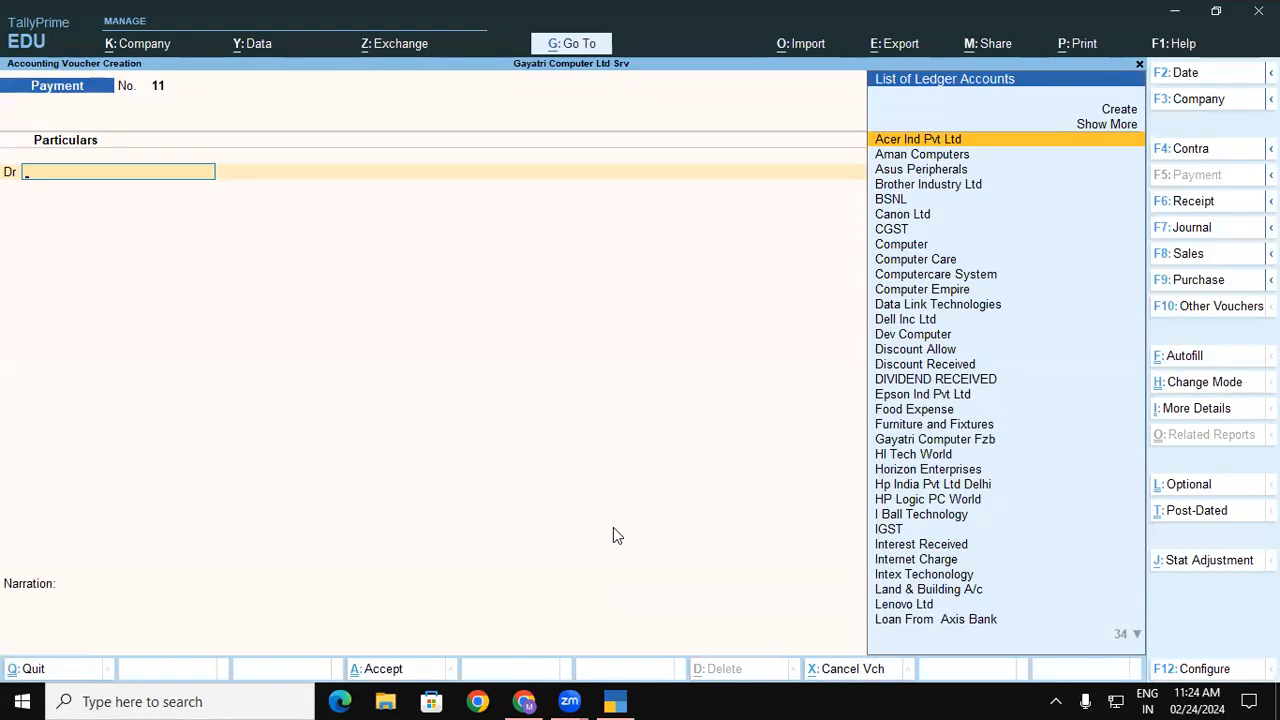
key("F8")
key("Down")
key("Down")
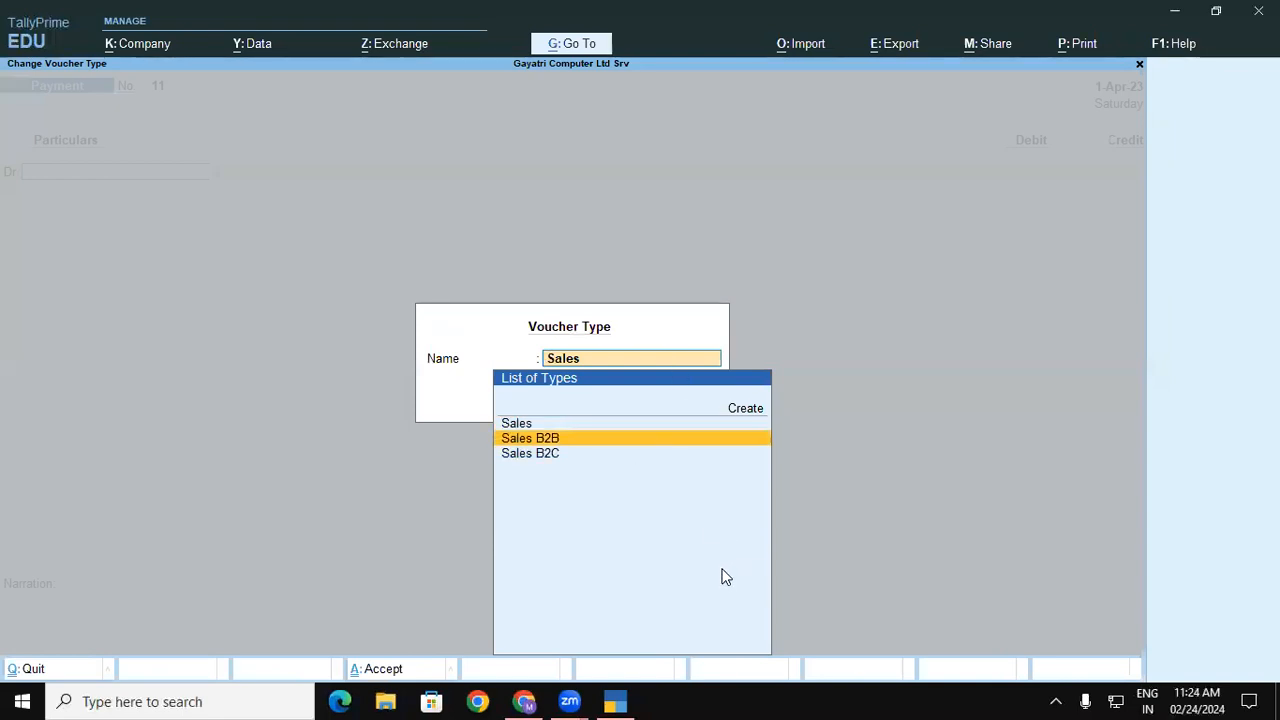
key("Return")
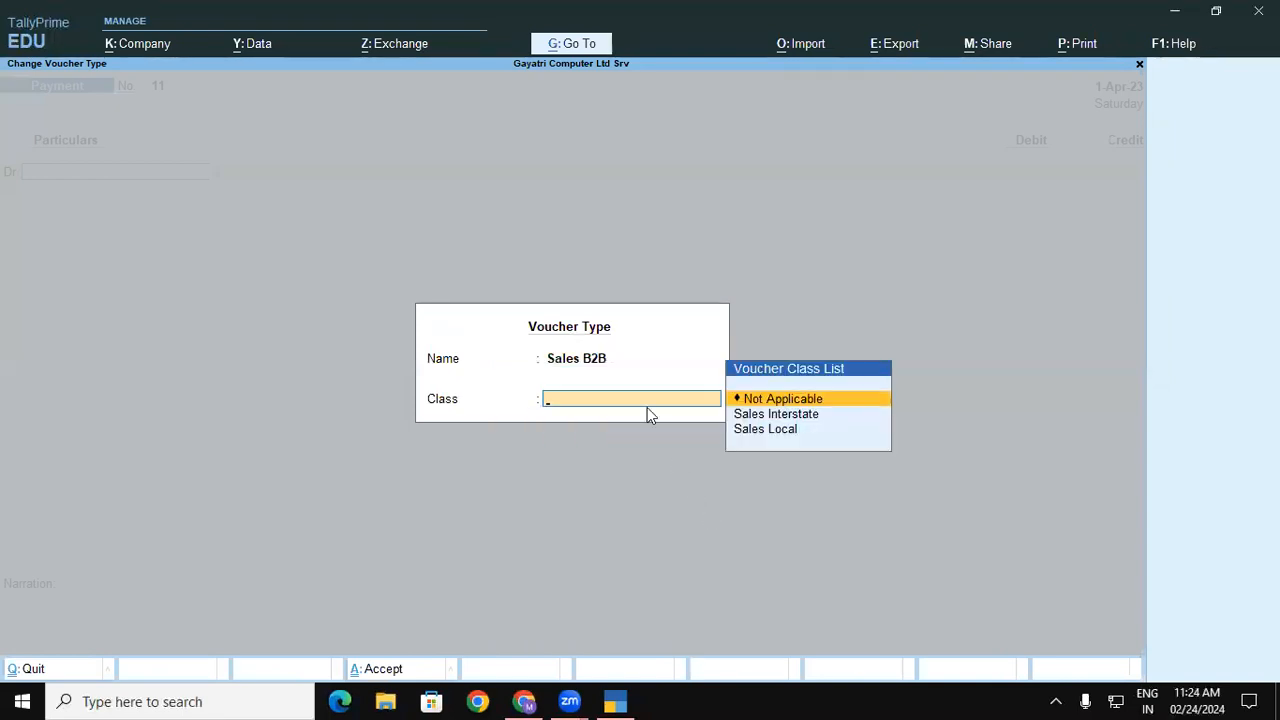
key("Down")
key("Down")
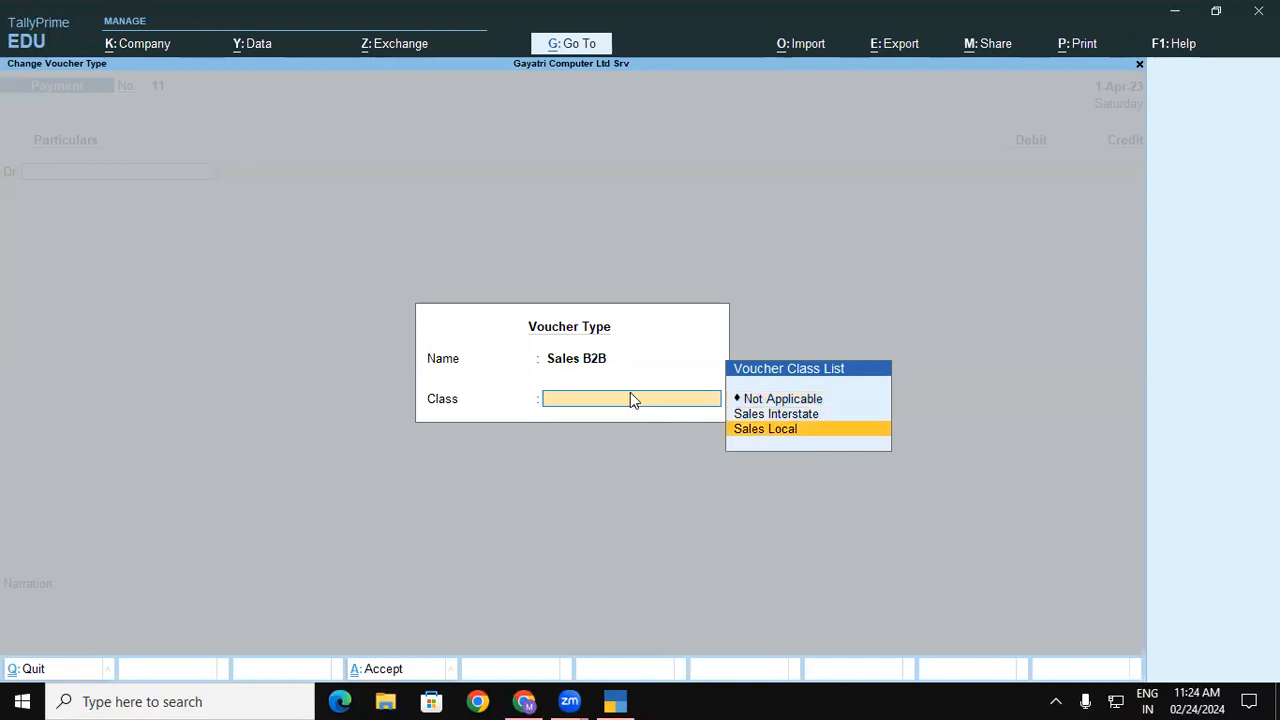
key("Up")
key("Return")
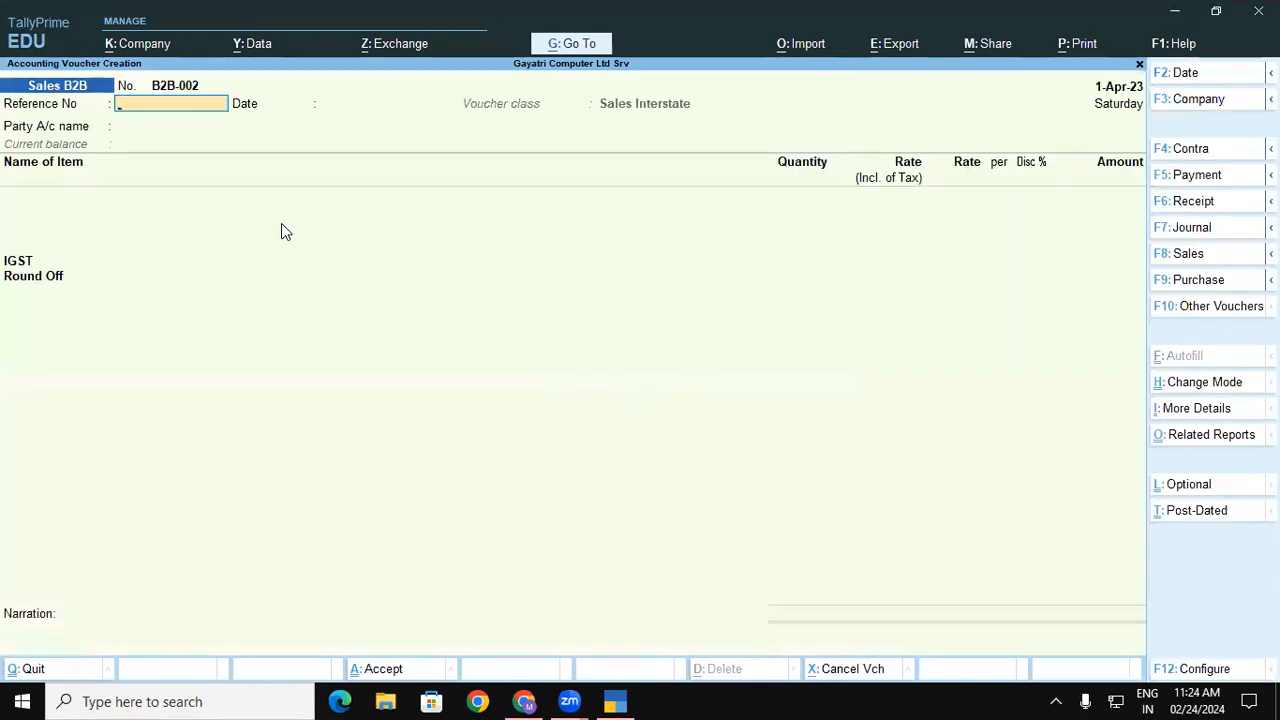
Enter B2B-002 as the voucher's reference number and accept the reference date 1-Apr-23
type("B2B-002")
key("Return")
key("Return")
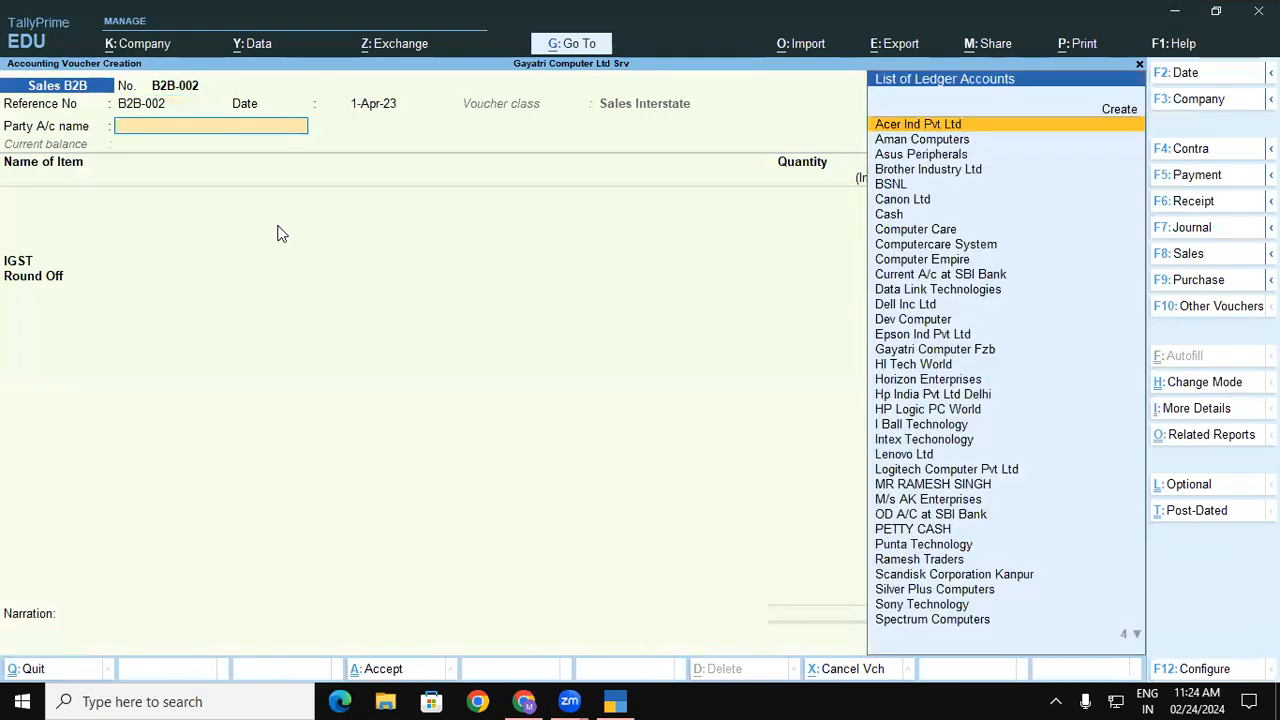
Create a new party ledger named Satyam Computers from within the sales voucher
type("S")
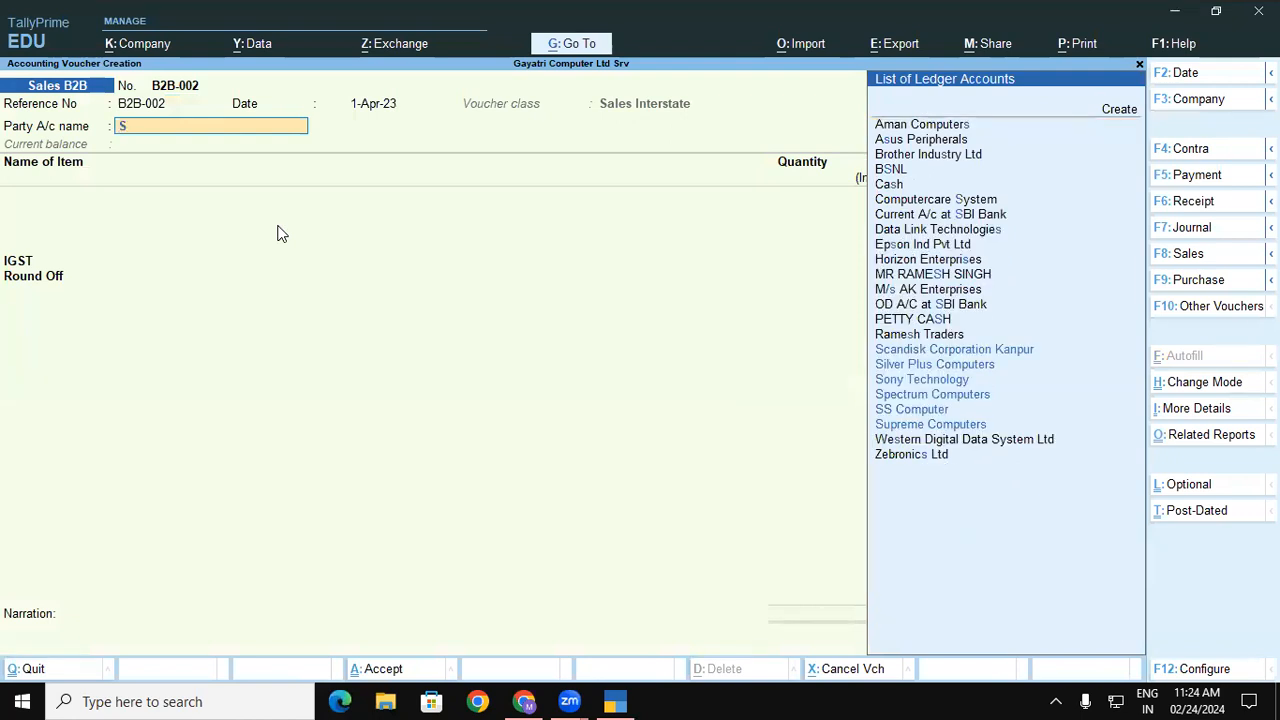
key("alt+c")
type("Satyam ")
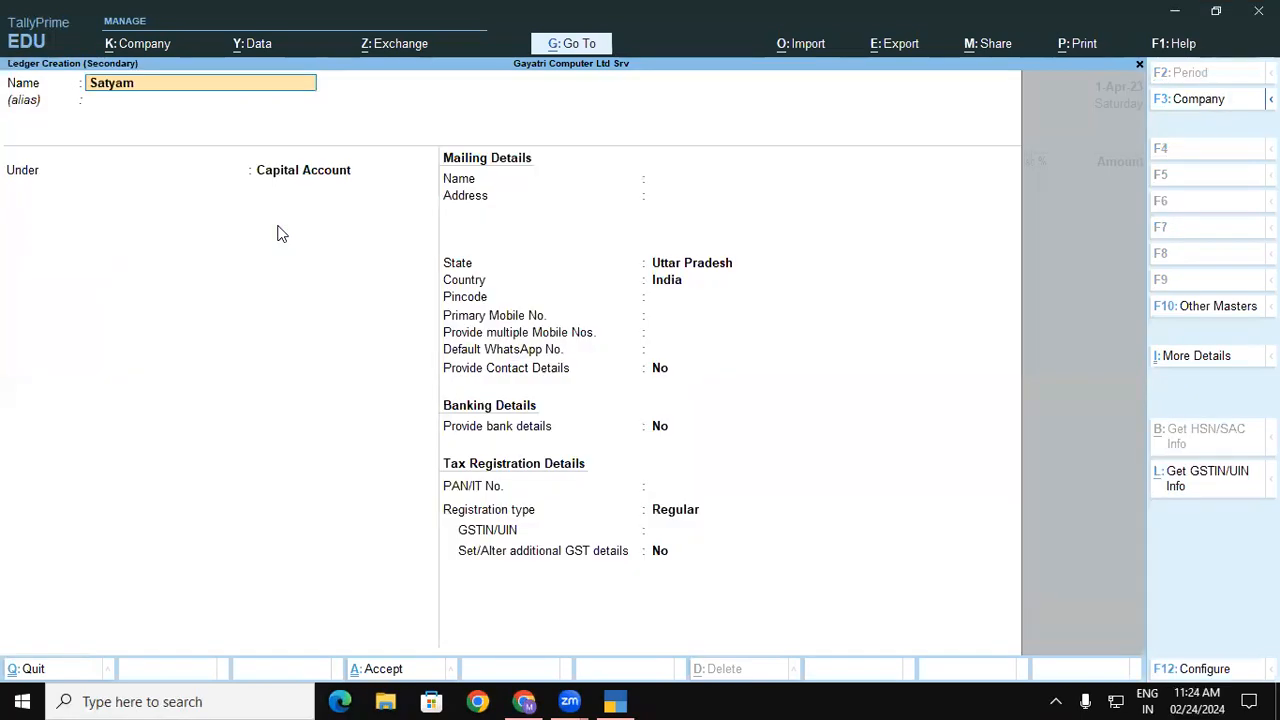
type("Computers Gopal")
key("BackSpace")
key("BackSpace")
key("Return")
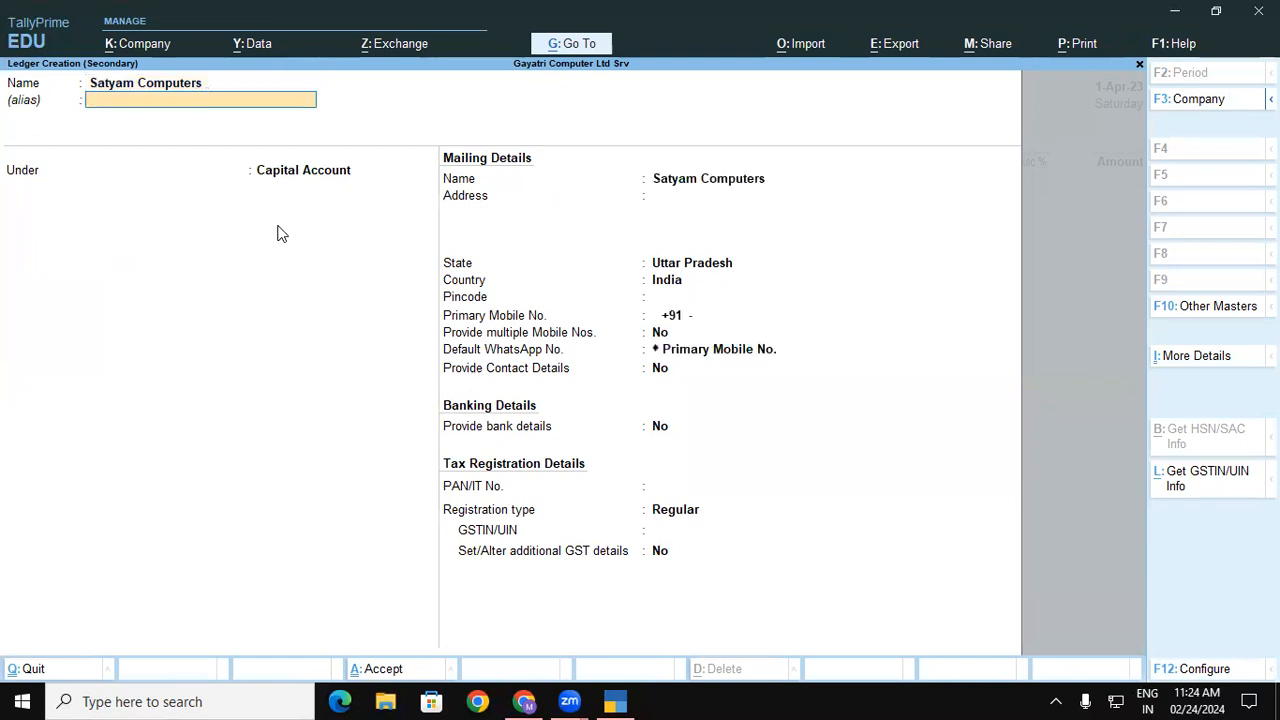
Place the ledger under the Sundry Debtors group and keep the default bill-by-bill and credit settings
type("Sun")
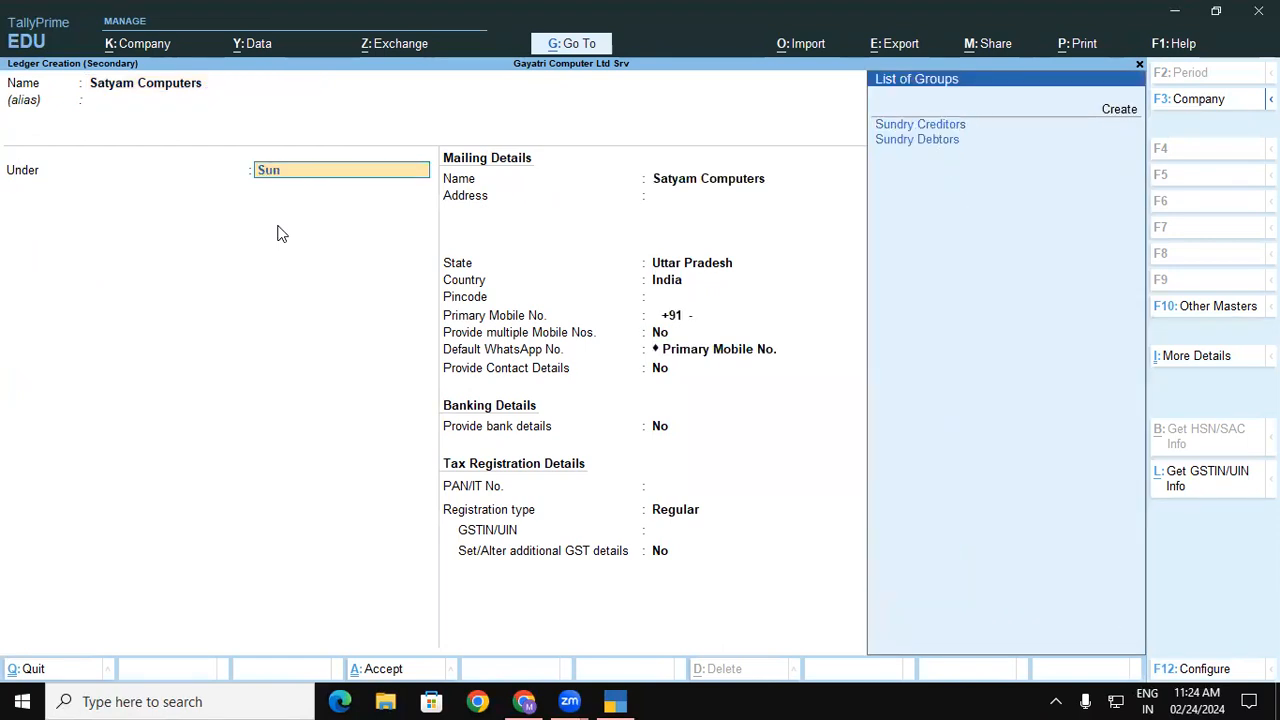
key("Down")
key("Return")
key("Return")
key("Return")
key("Return")
key("Return")
Set the state in the ledger's mailing details to Bihar
key("Return")
key("BackSpace")
key("BackSpace")
key("BackSpace")
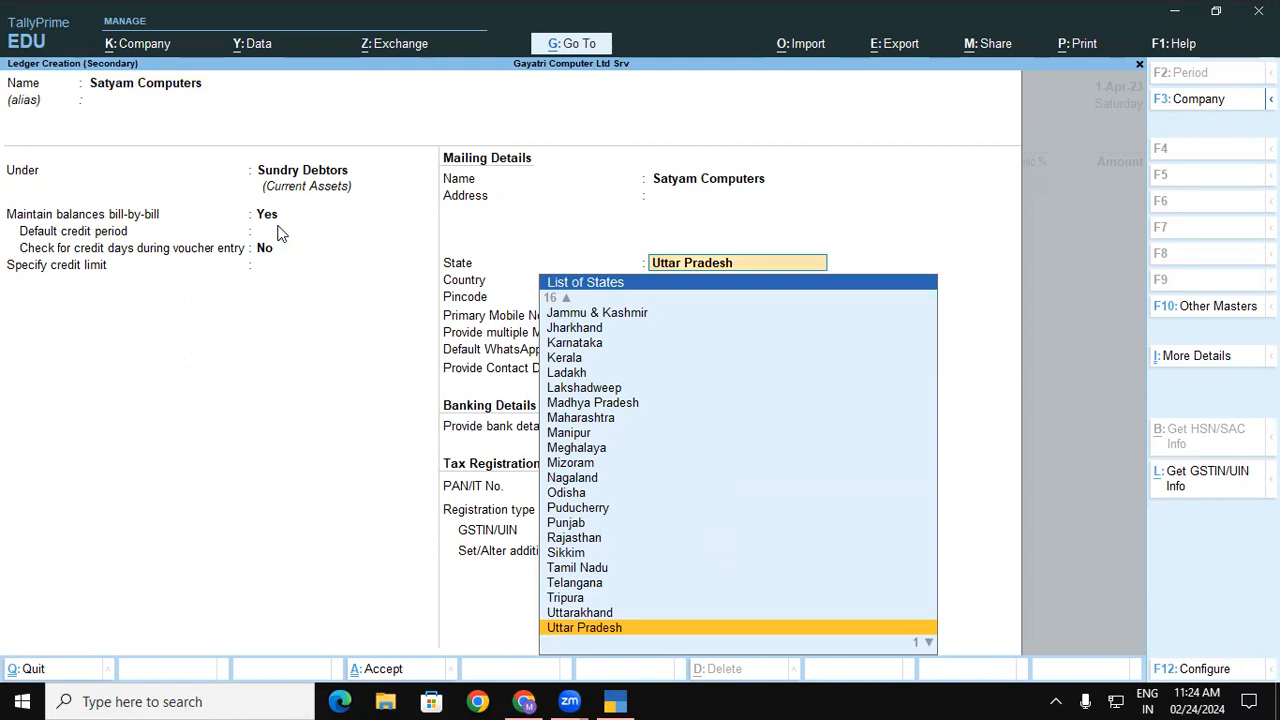
type("B")
key("Return")
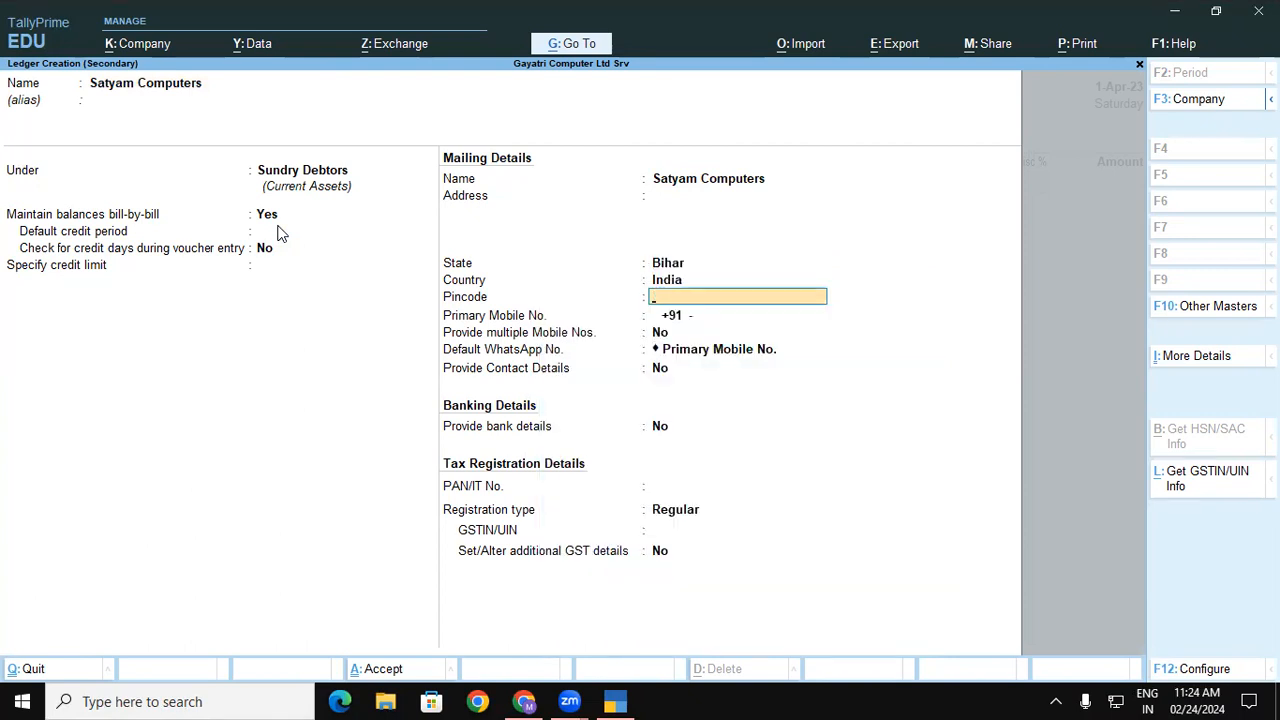
Go back to the ledger's mailing address and fill in the customer's town
key("BackSpace")
key("BackSpace")
key("BackSpace")
key("BackSpace")
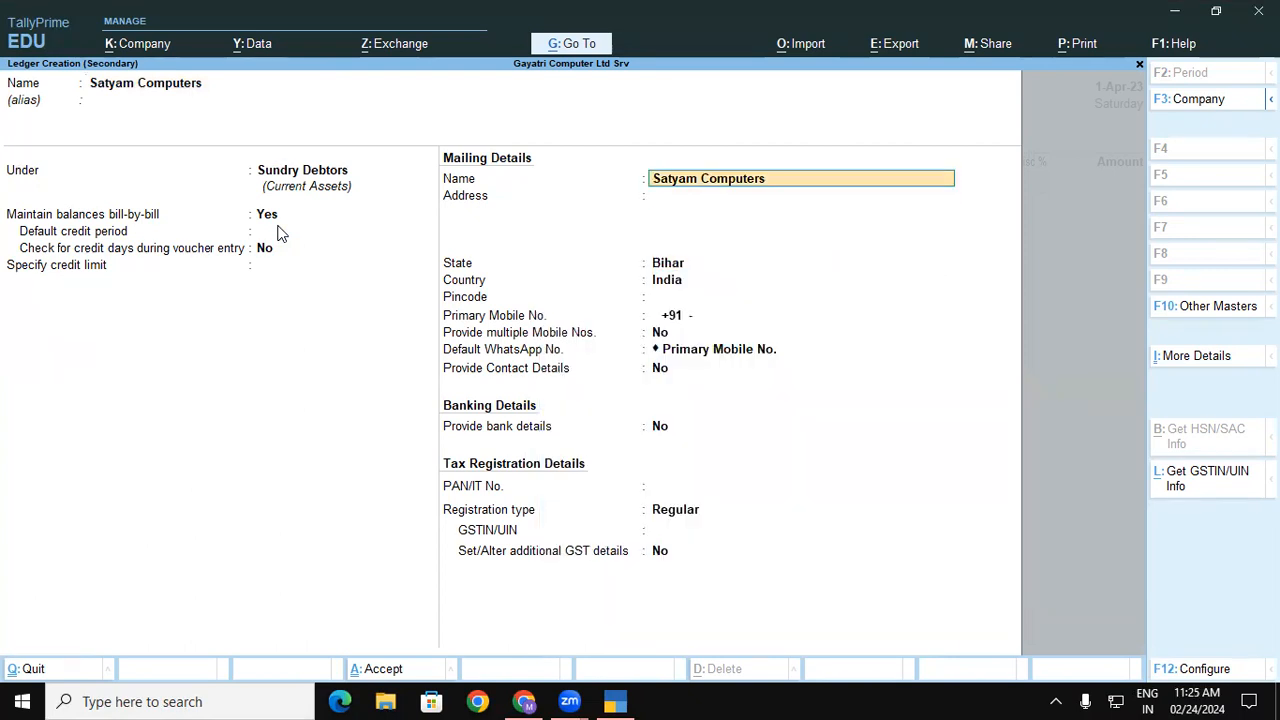
key("Return")
type("Gopalganj")
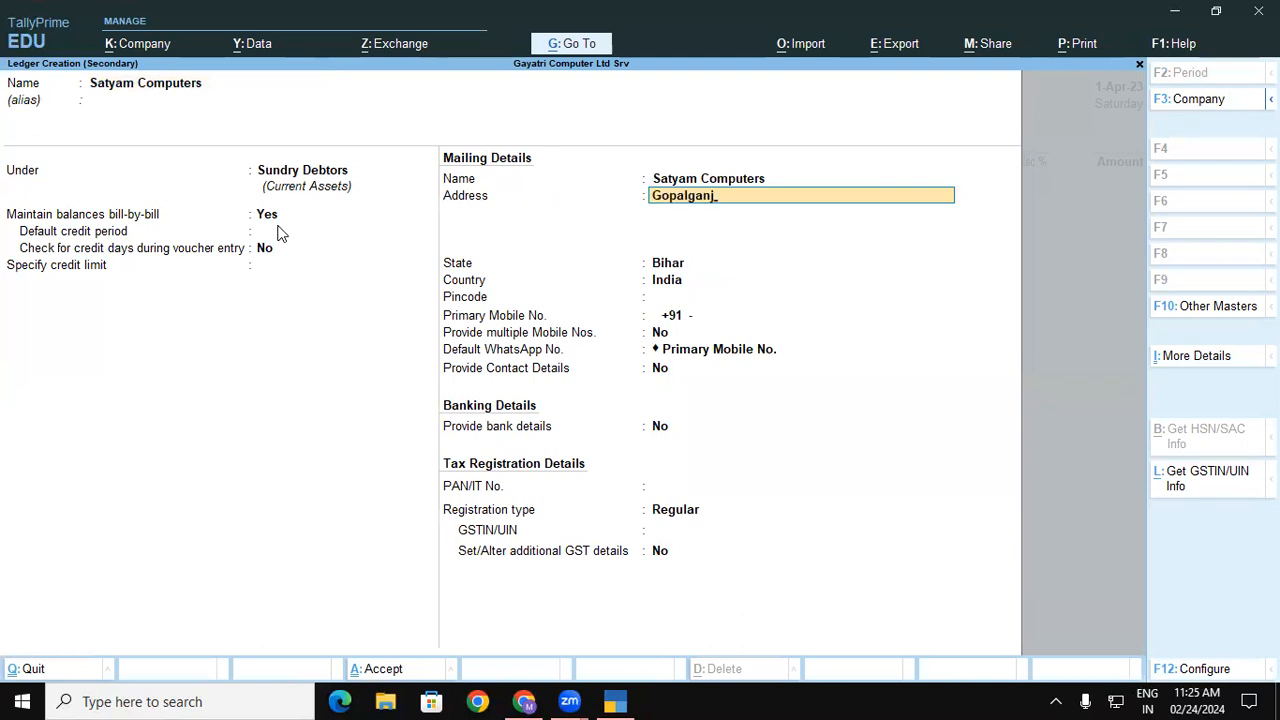
key("ctrl")
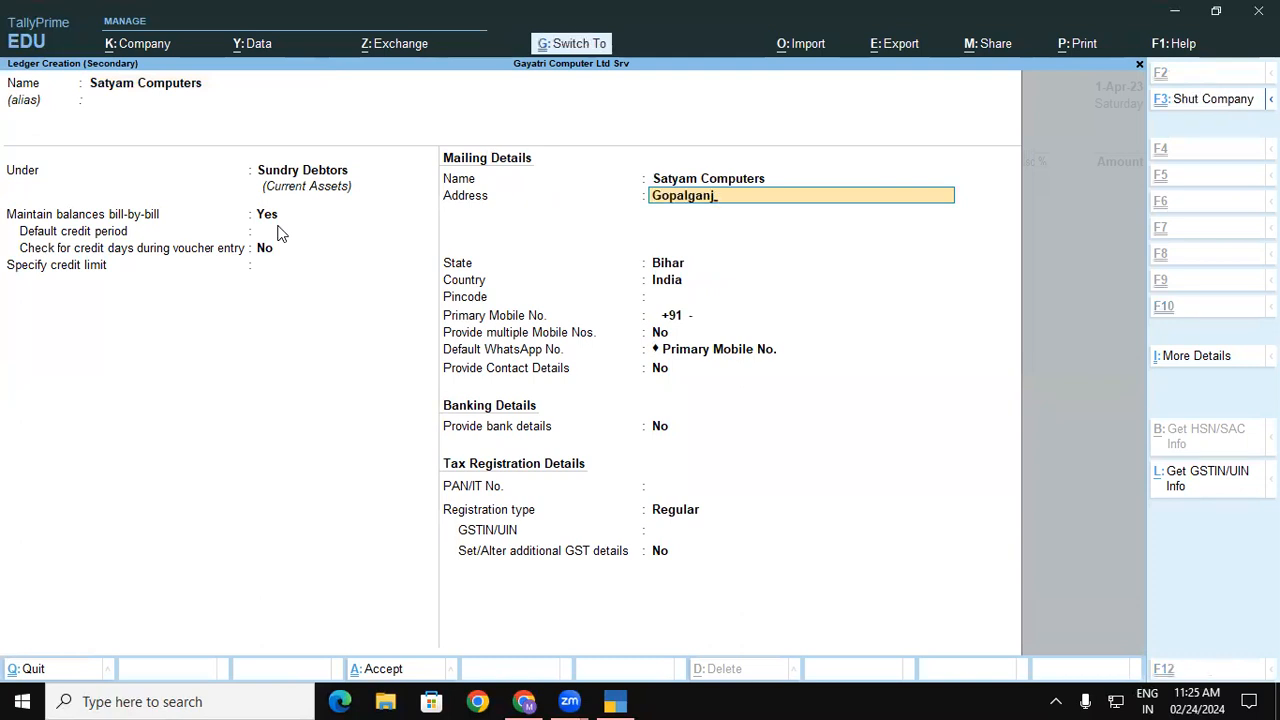
type("anj")
key("Return")
Keep the remaining contact, banking and Regular registration defaults and begin the GSTIN/UIN with its state code
key("Return")
key("Return")
key("Return")
key("Return")
key("Return")
key("Return")
key("Return")
key("Return")
key("Return")
key("Return")
type("10")
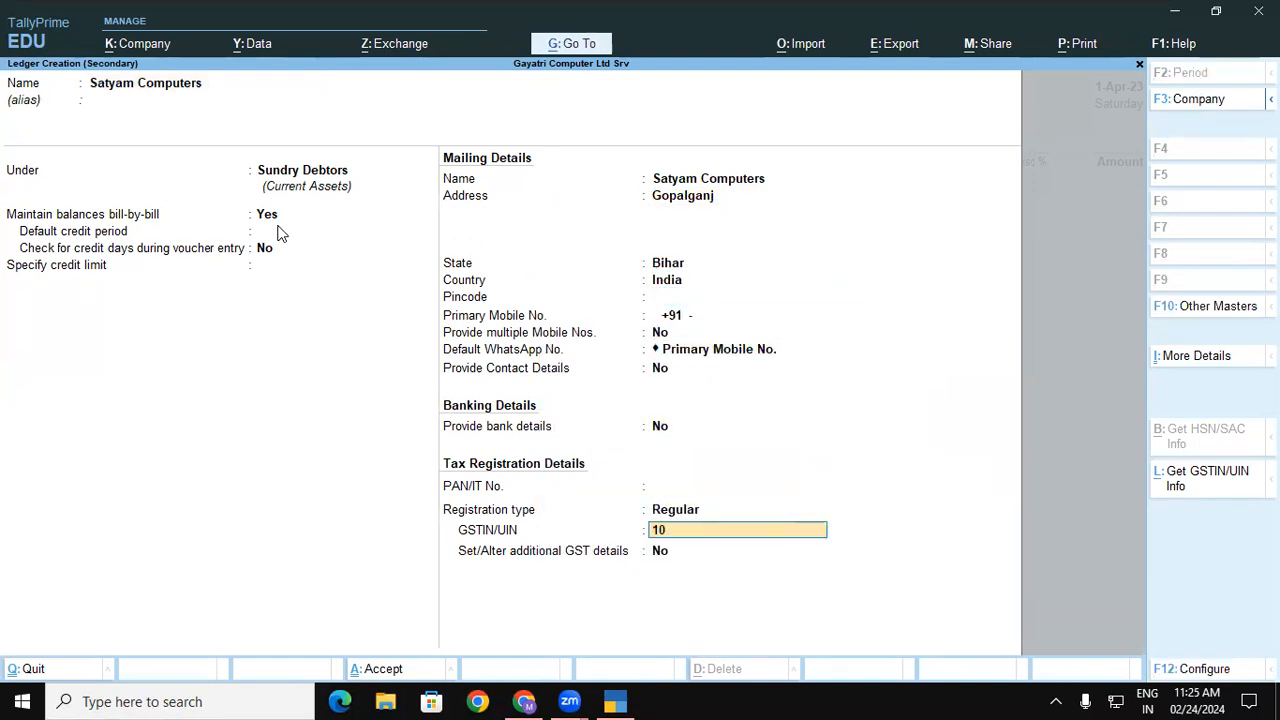
Look up the customer's GSTIN in the browser's course document and continue entering it in the TallyPrime ledger
left_click(614, 701)
left_click(614, 701)
left_click(524, 701)
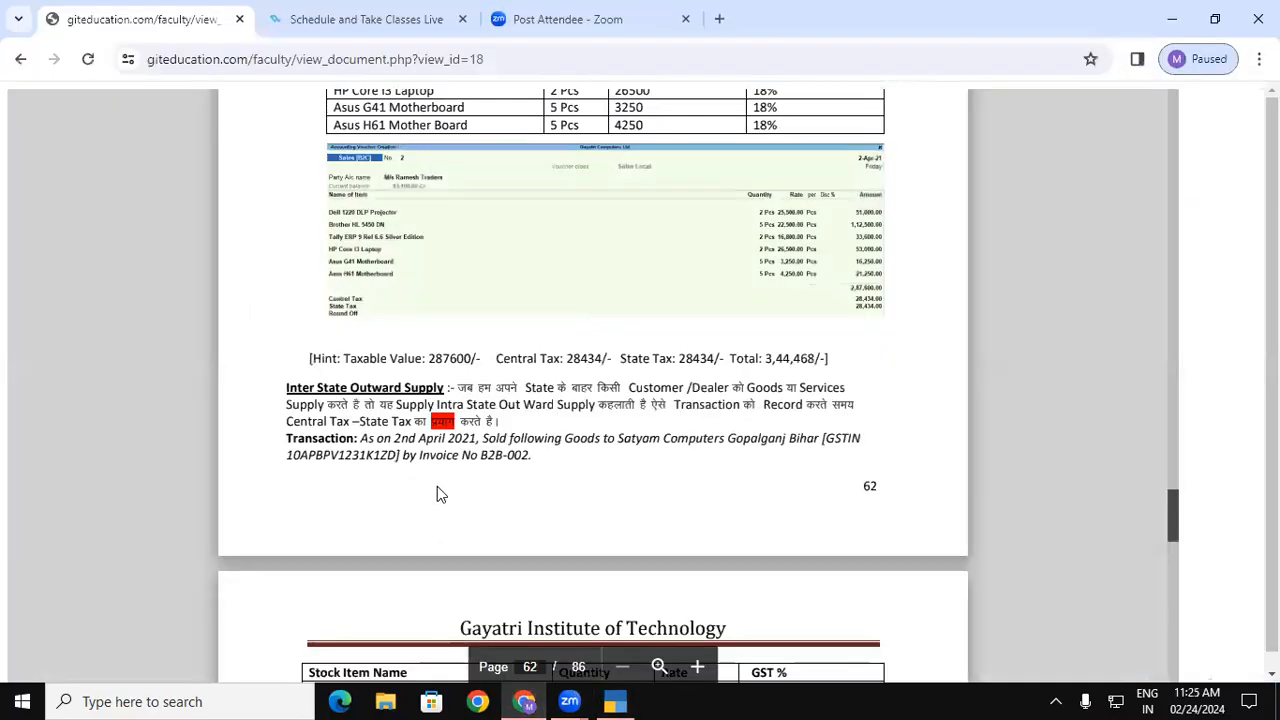
left_click(618, 701)
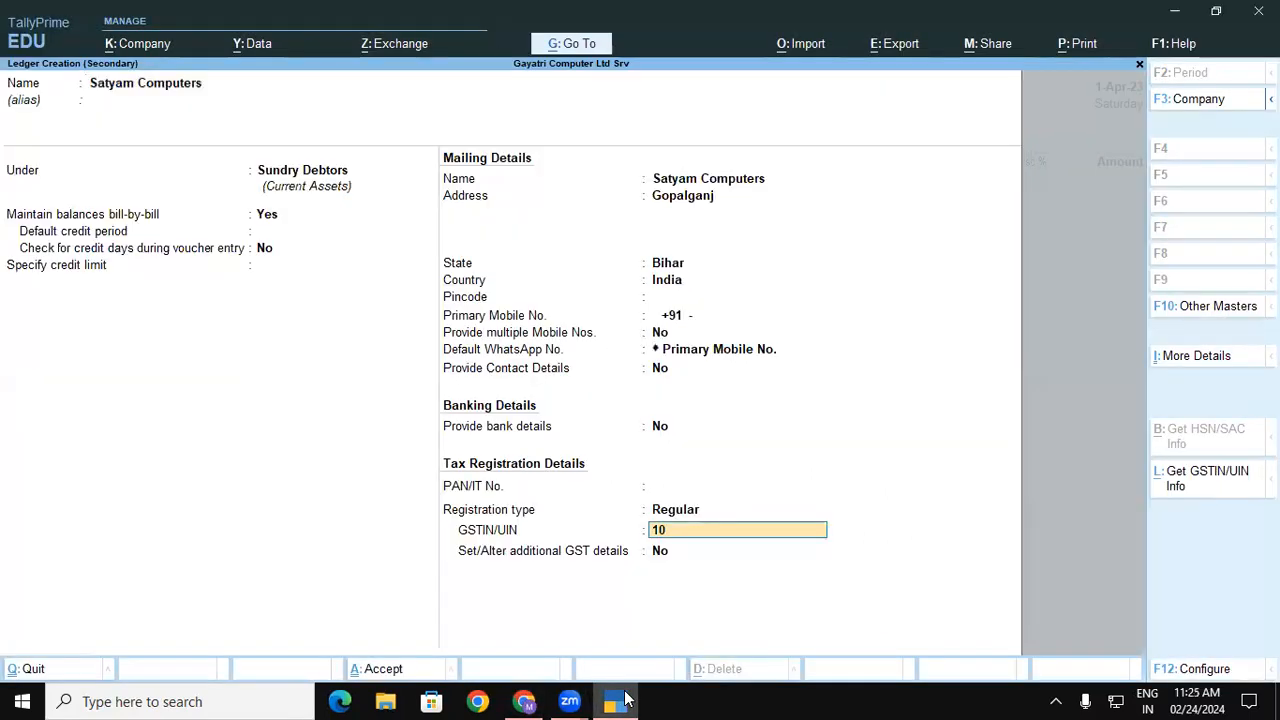
type("APBPVX13")
key("BackSpace")
type("2")
type("31K")
key("BackSpace")
type("Z")
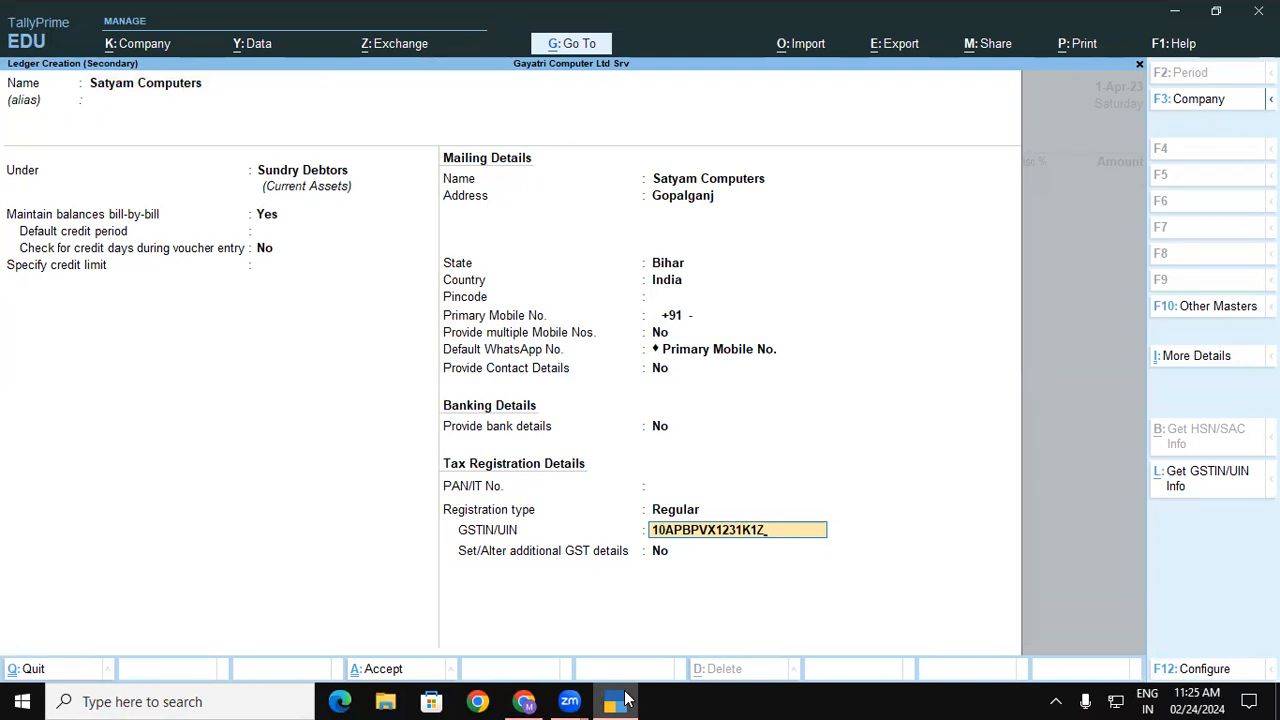
Correct the mistyped part of the ledger's GSTIN/UIN to match the number in the course document
key("BackSpace")
key("BackSpace")
key("BackSpace")
key("BackSpace")
key("BackSpace")
key("BackSpace")
key("BackSpace")
key("BackSpace")
key("BackSpace")
type("P")
type("V1231K")
type("ZD")
key("BackSpace")
key("BackSpace")
key("BackSpace")
type("1KIZD")
key("BackSpace")
type("1ZD")
key("Return")
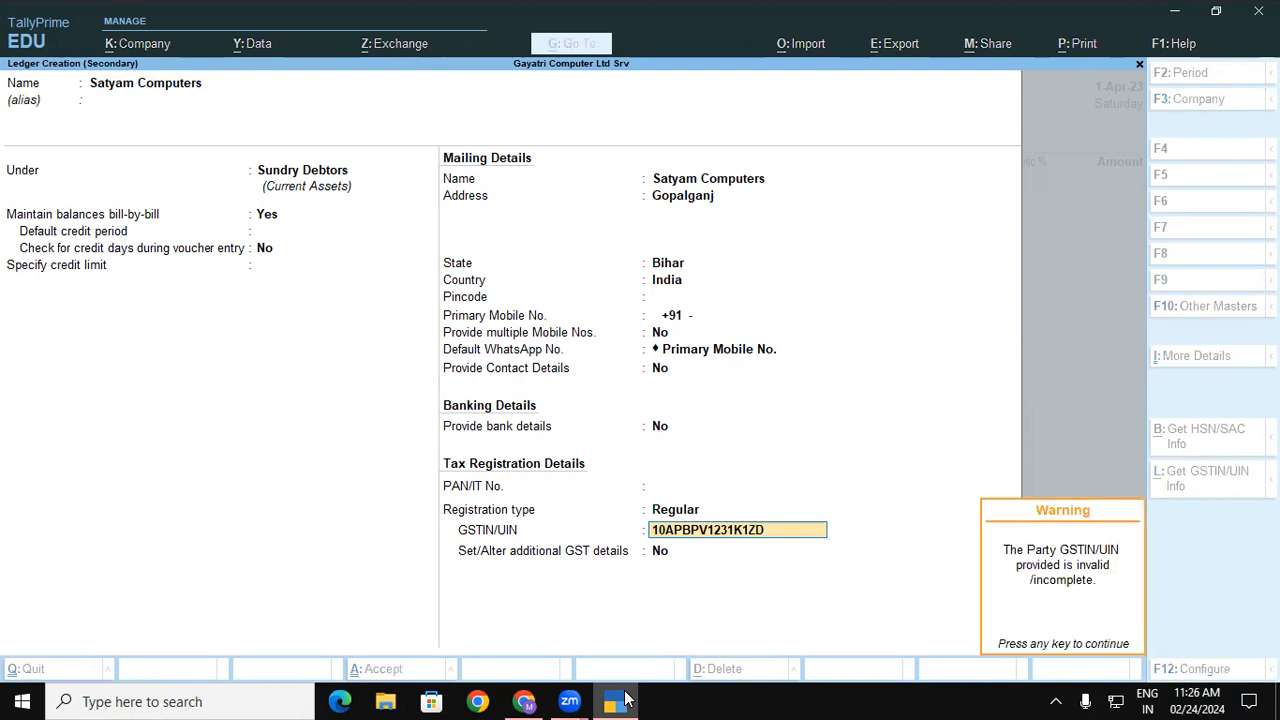
Dismiss the GSTIN warning, leave additional GST details at No and save the Satyam Computers ledger
key("Return")
key("Return")
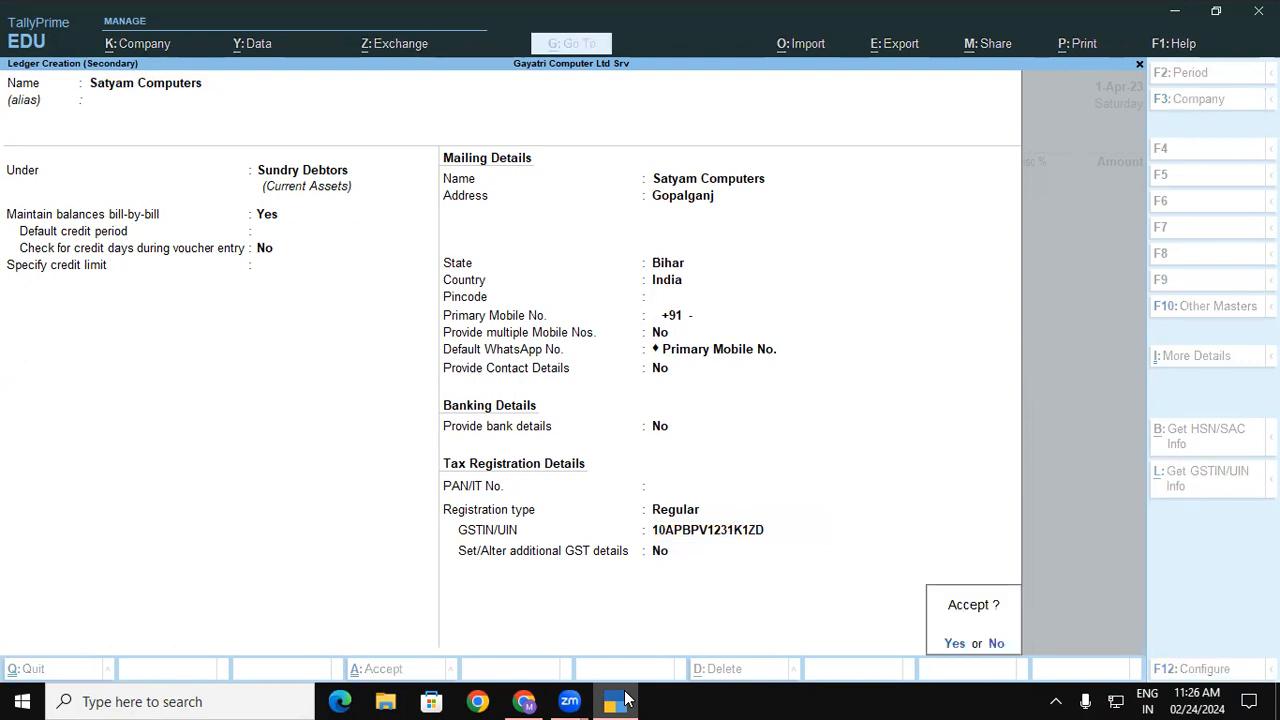
key("Return")
Leave the dispatch details blank and accept the default party details to reach the voucher's item lines
key("Return")
key("Return")
key("Return")
key("Return")
key("Return")
key("Return")
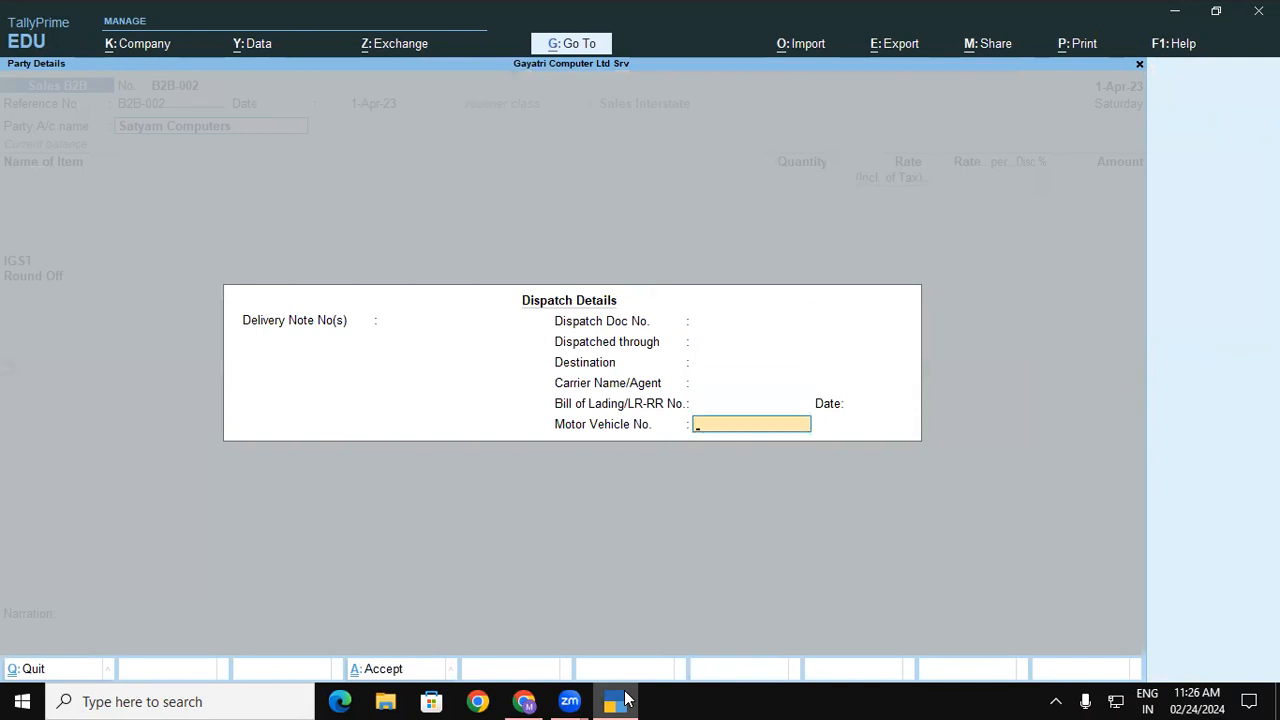
key("Return")
key("Return")
key("Return")
key("Return")
key("Return")
key("Return")
key("Return")
key("Return")
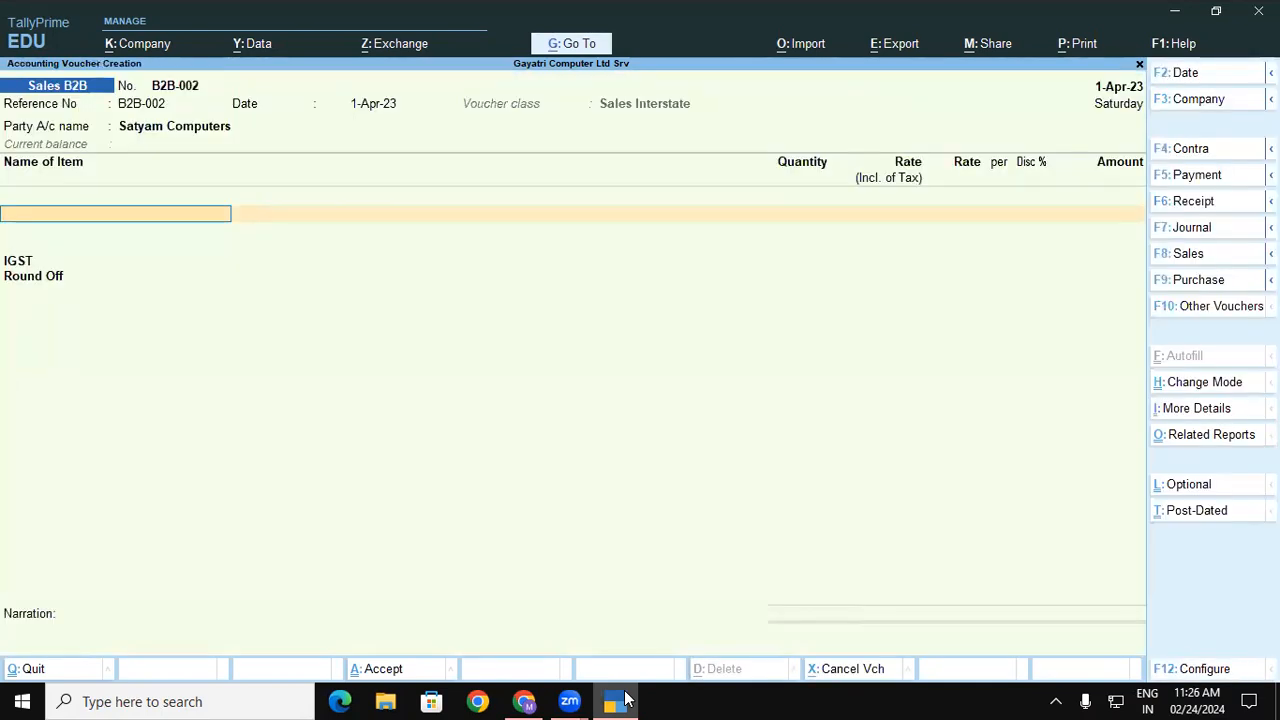
Look up the item, quantity and rate table for the Satyam Computers sale in the browser's course document and return to TallyPrime
left_click(620, 701)
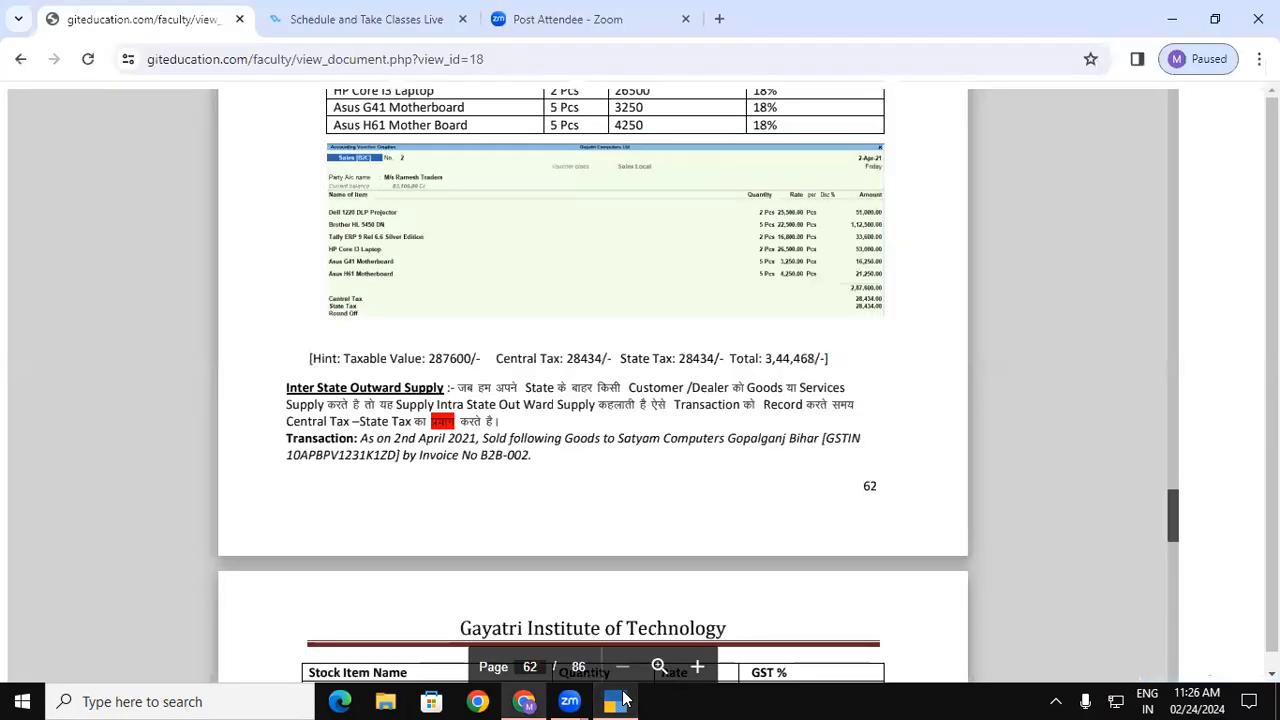
scroll(952, 468, "down", 1)
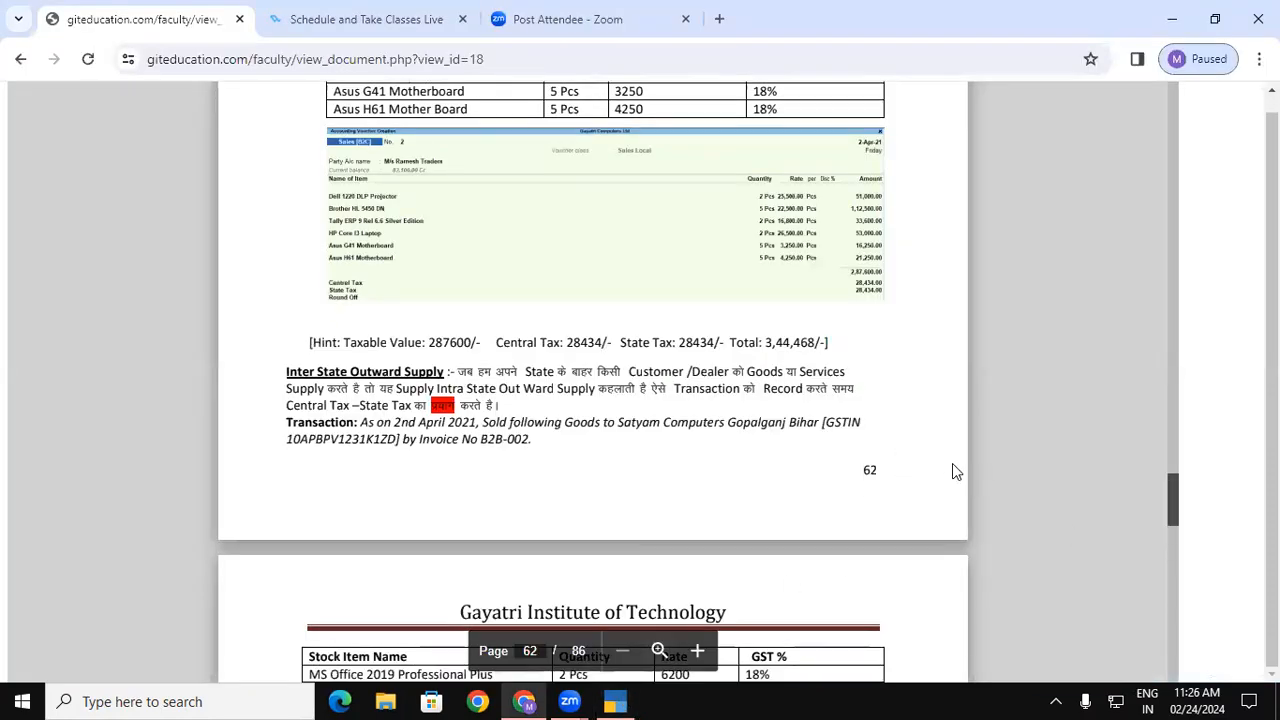
scroll(1173, 493, "down", 5)
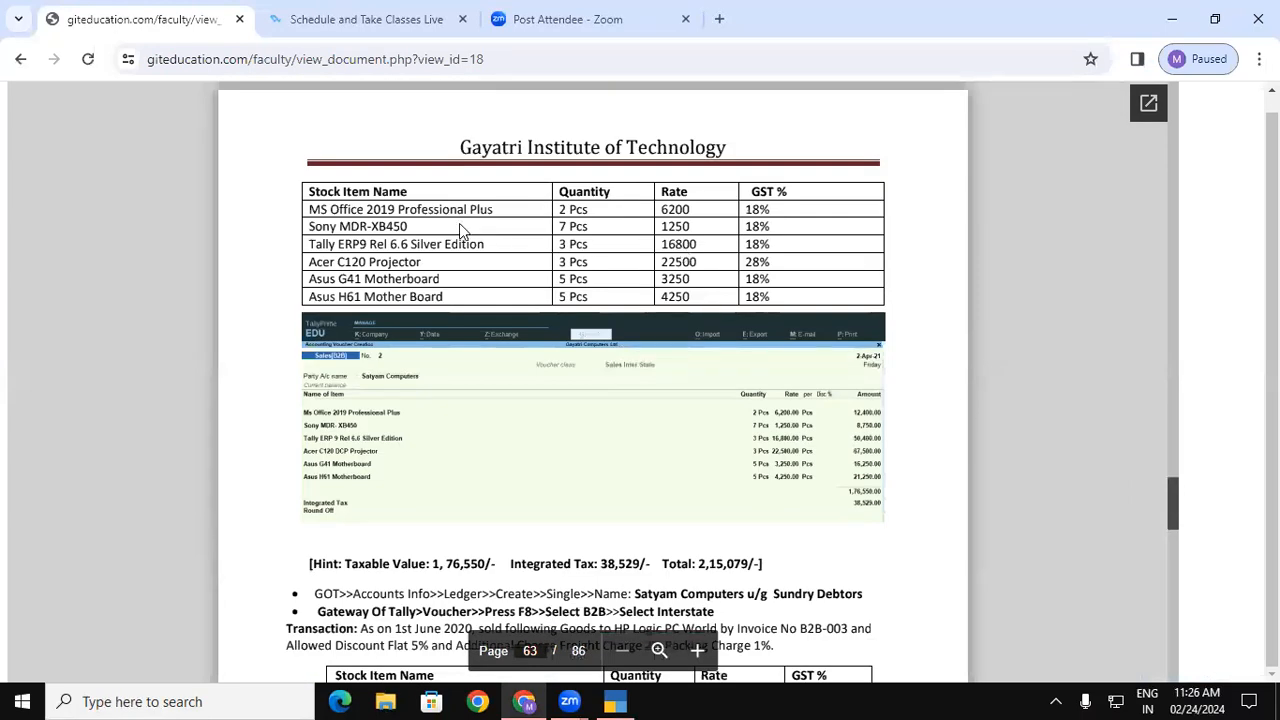
left_click(628, 700)
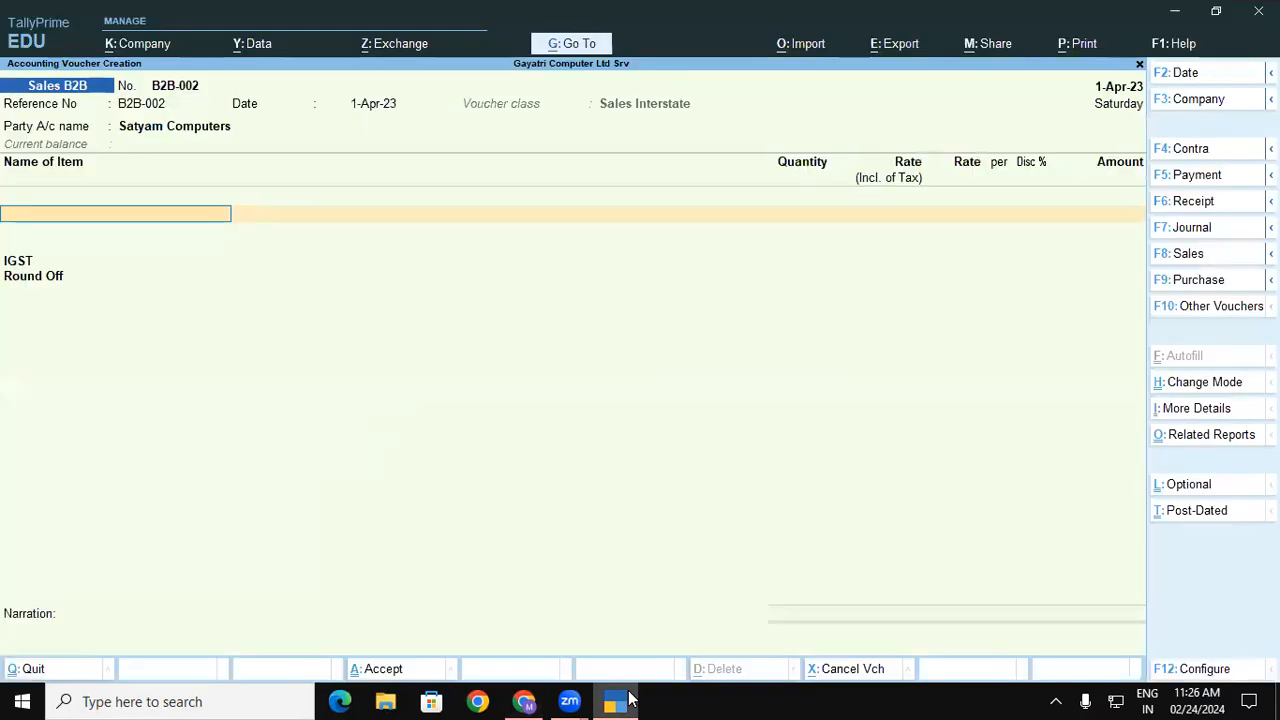
Add MS Office 2019 Professional Plus to the voucher, allocating 2 pcs from the Shop godown at a rate of 6,200
type("ms")
key("Return")
key("Return")
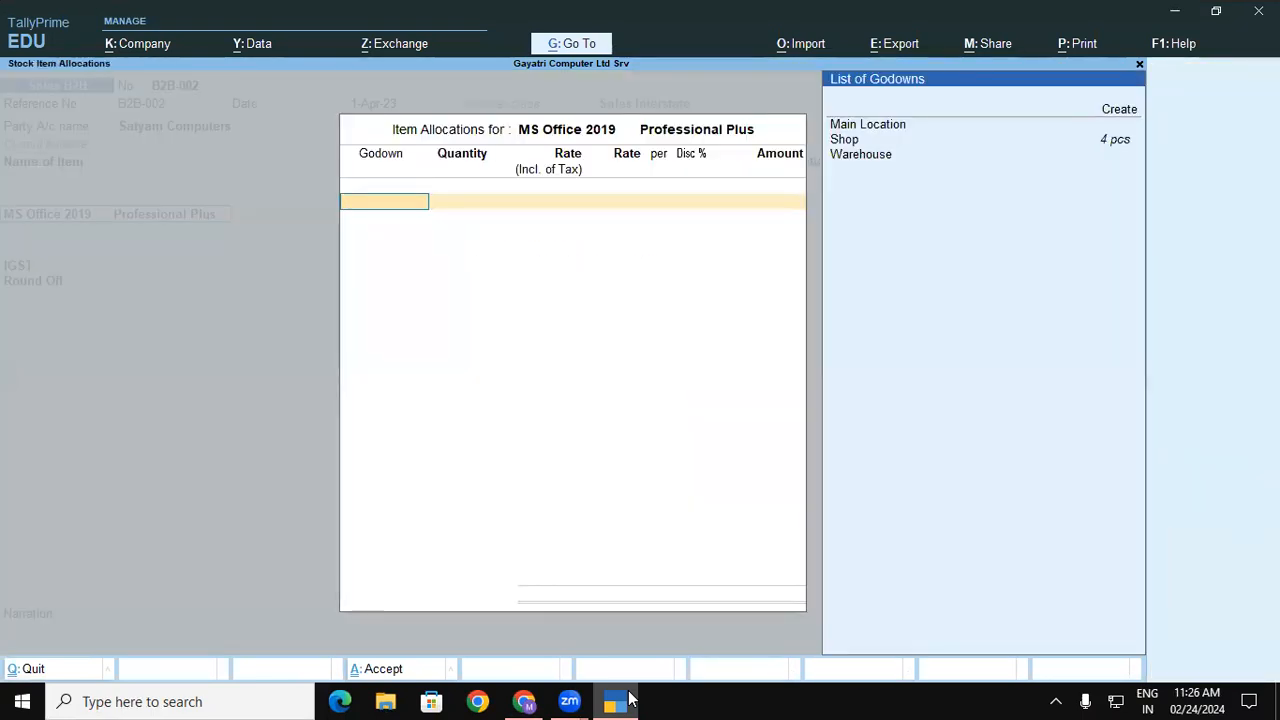
type("S")
key("Return")
type("2")
key("Return")
type("6,200")
key("Return")
key("Return")
key("Return")
key("Return")
key("Return")
key("Return")
Add Sony MDR-XB450 as the second item, allocating 7 pcs from the Shop godown at a rate of 1,250
type("S")
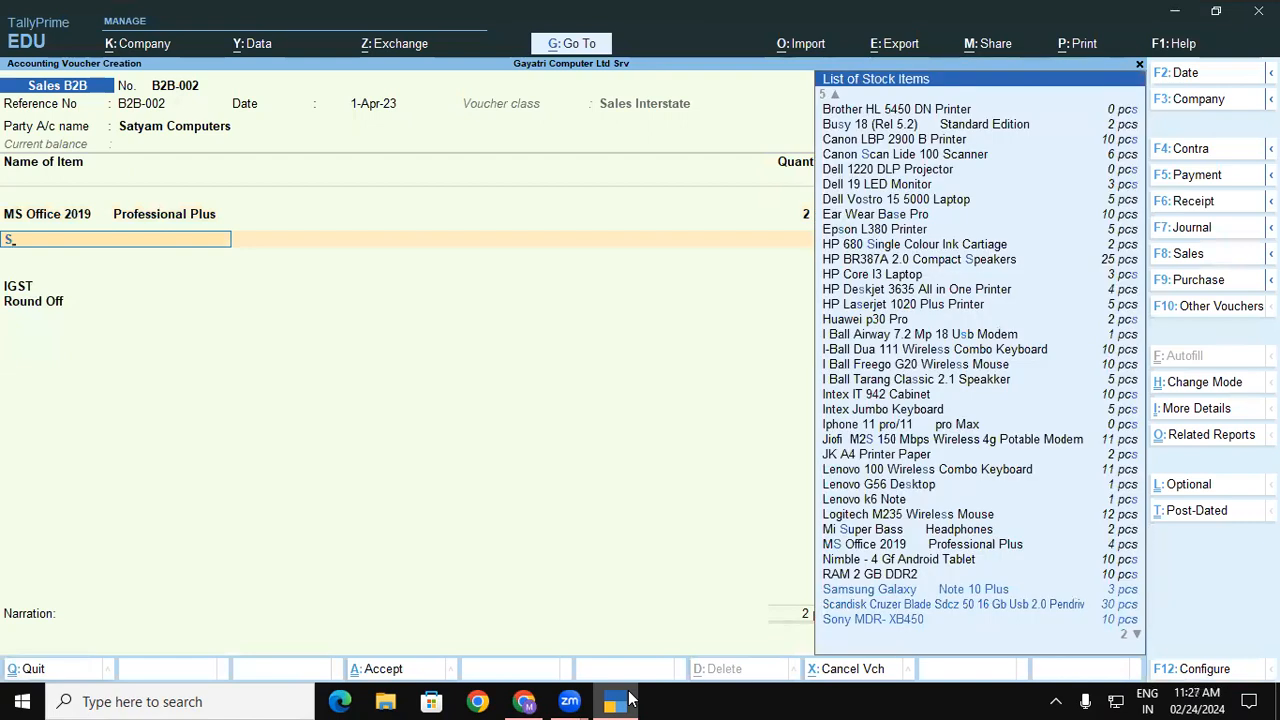
type("on")
key("Return")
key("Return")
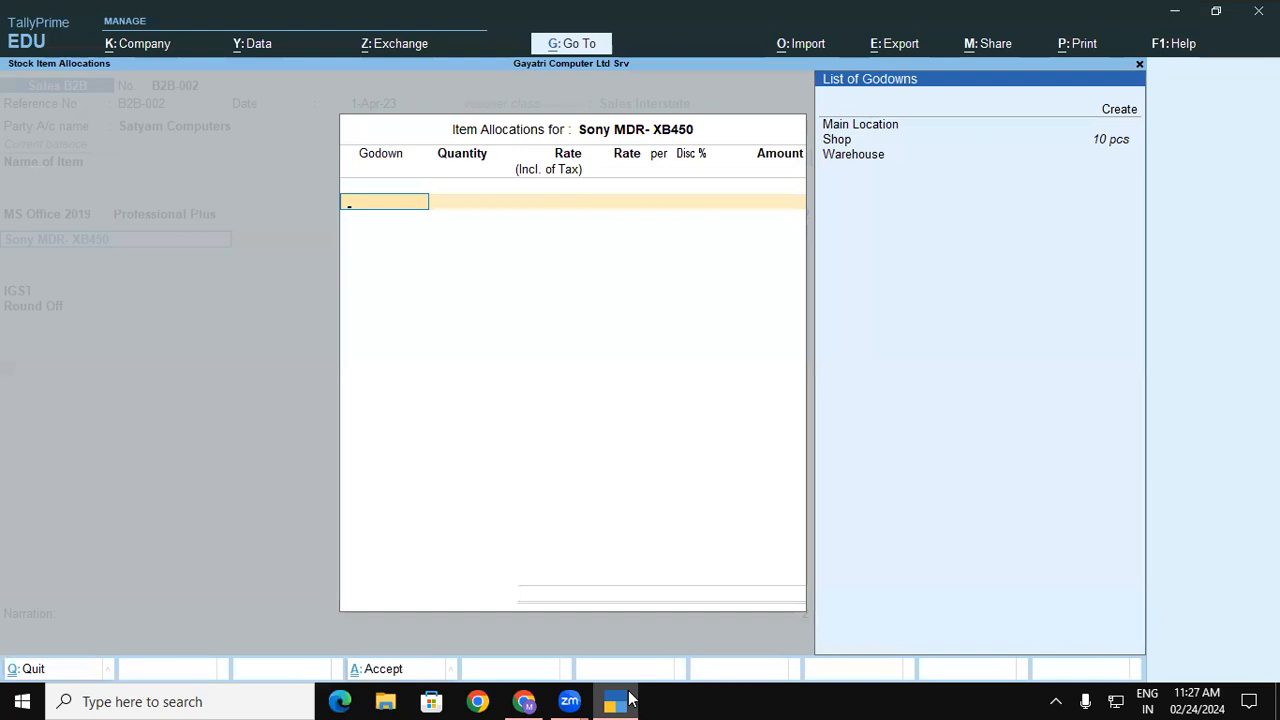
type("s")
key("Return")
key("Return")
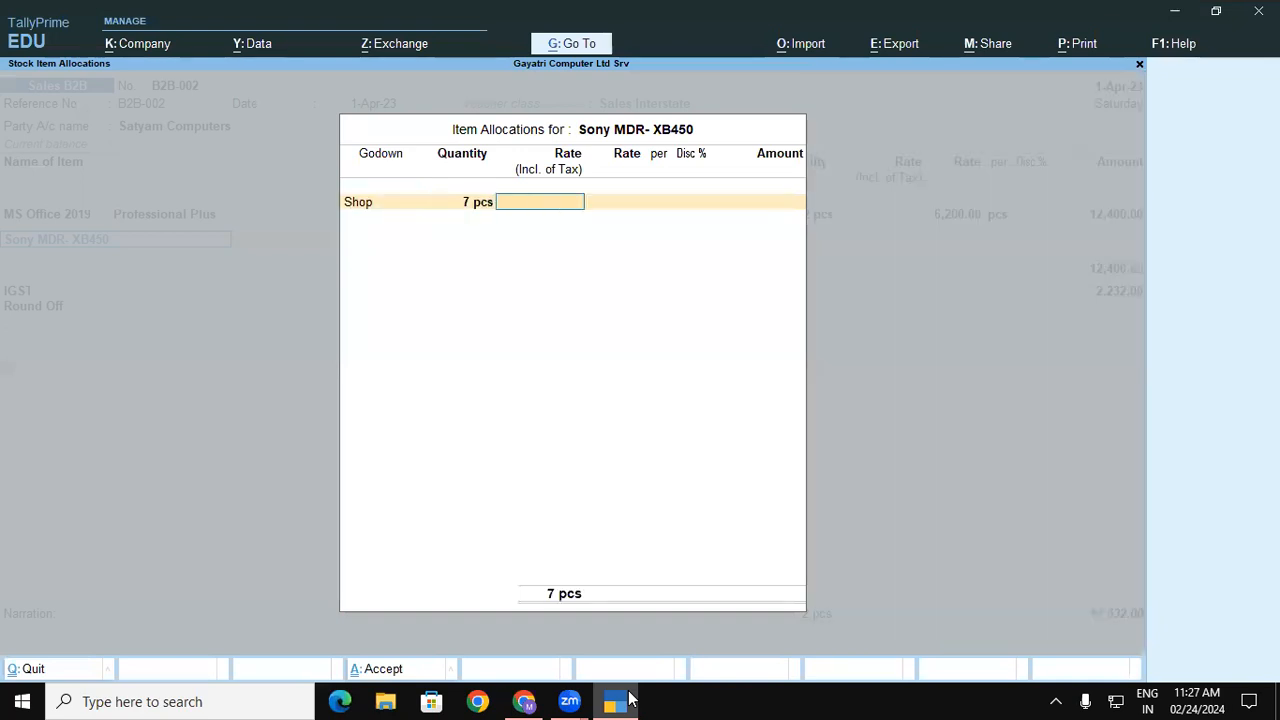
type("1,2")
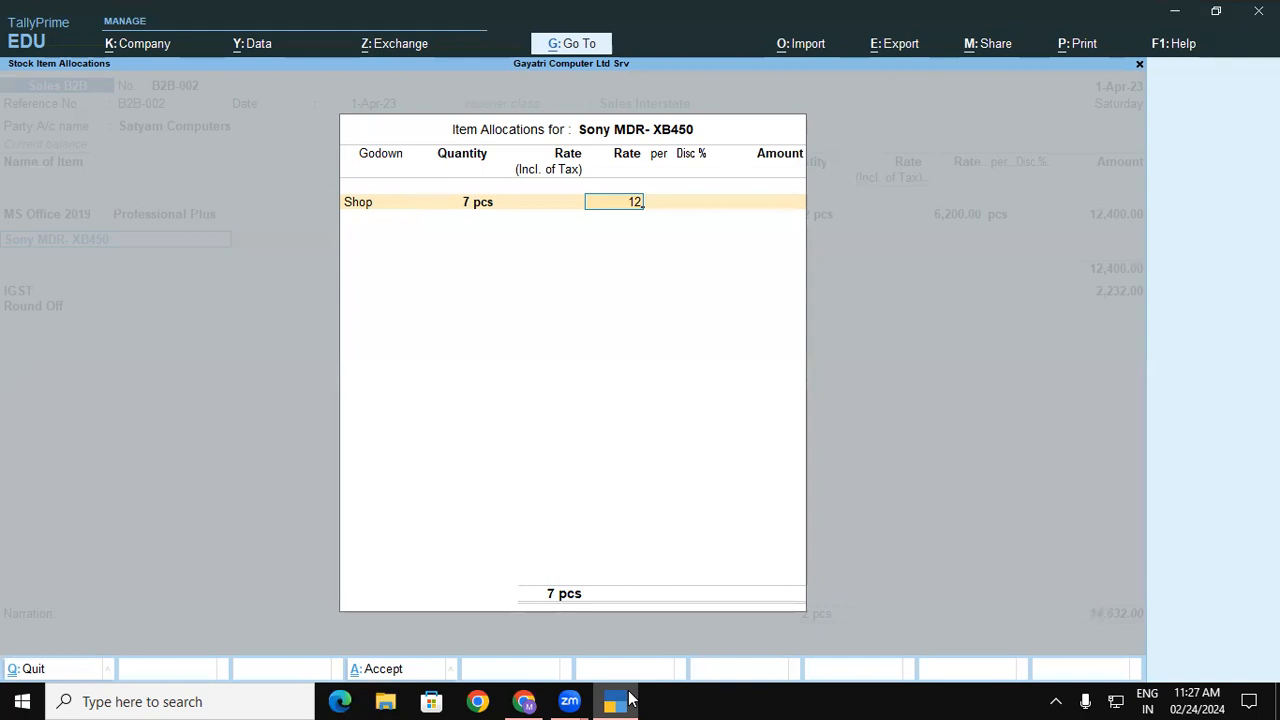
type("50")
key("Return")
key("Return")
key("Return")
key("Return")
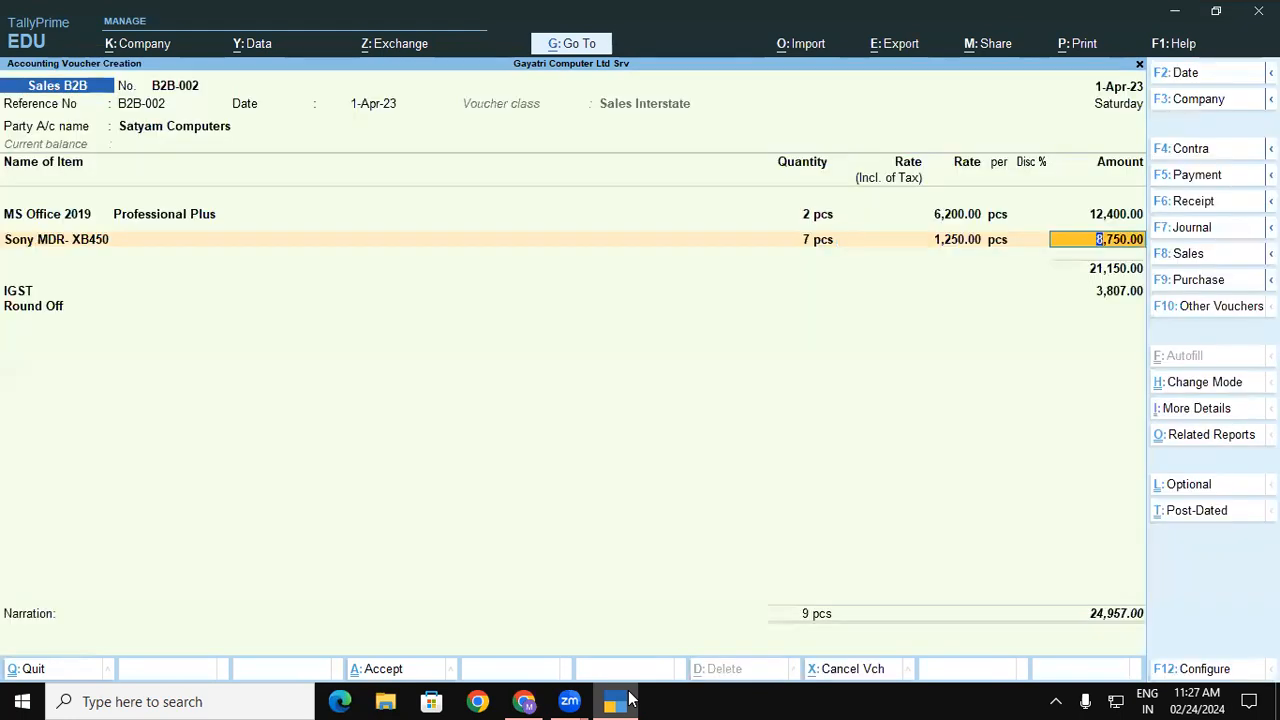
key("Return")
Add Tally ERP 9 Rel 6.6 Silver Edition, allocating 3 pcs from the Warehouse godown at a rate of 16,800
type("Ta")
key("Return")
key("Return")
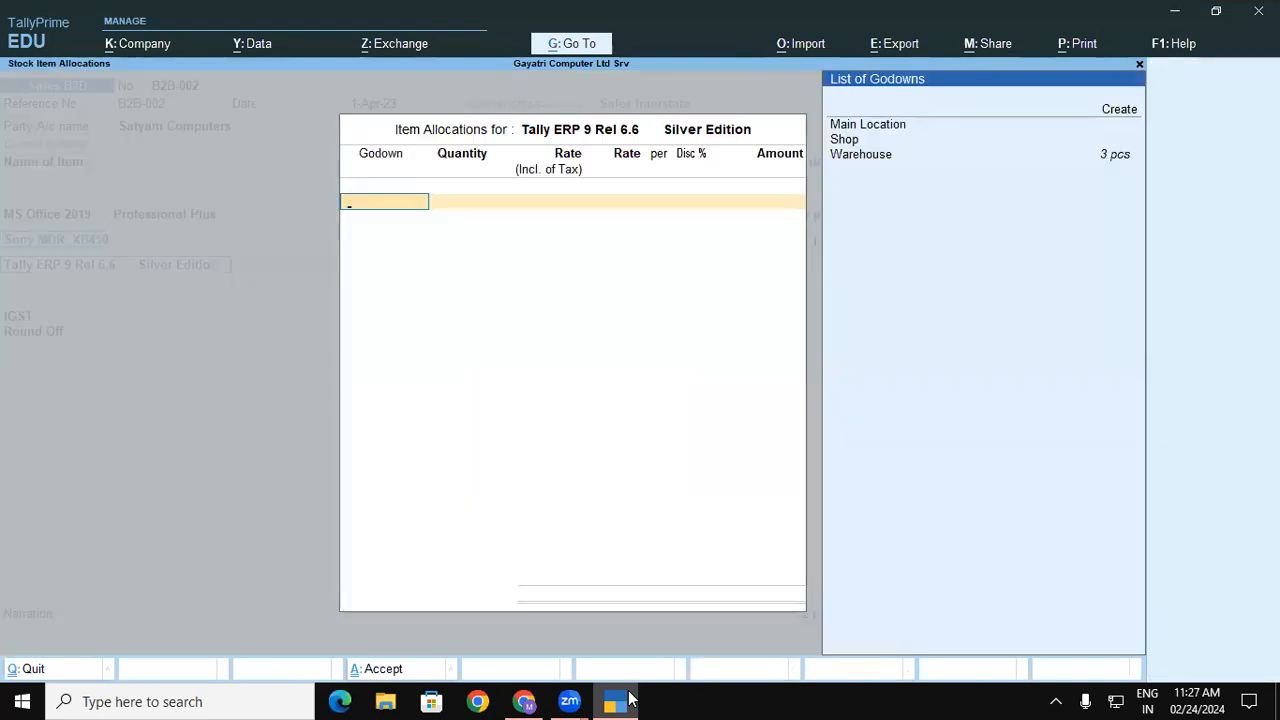
type("w")
key("Return")
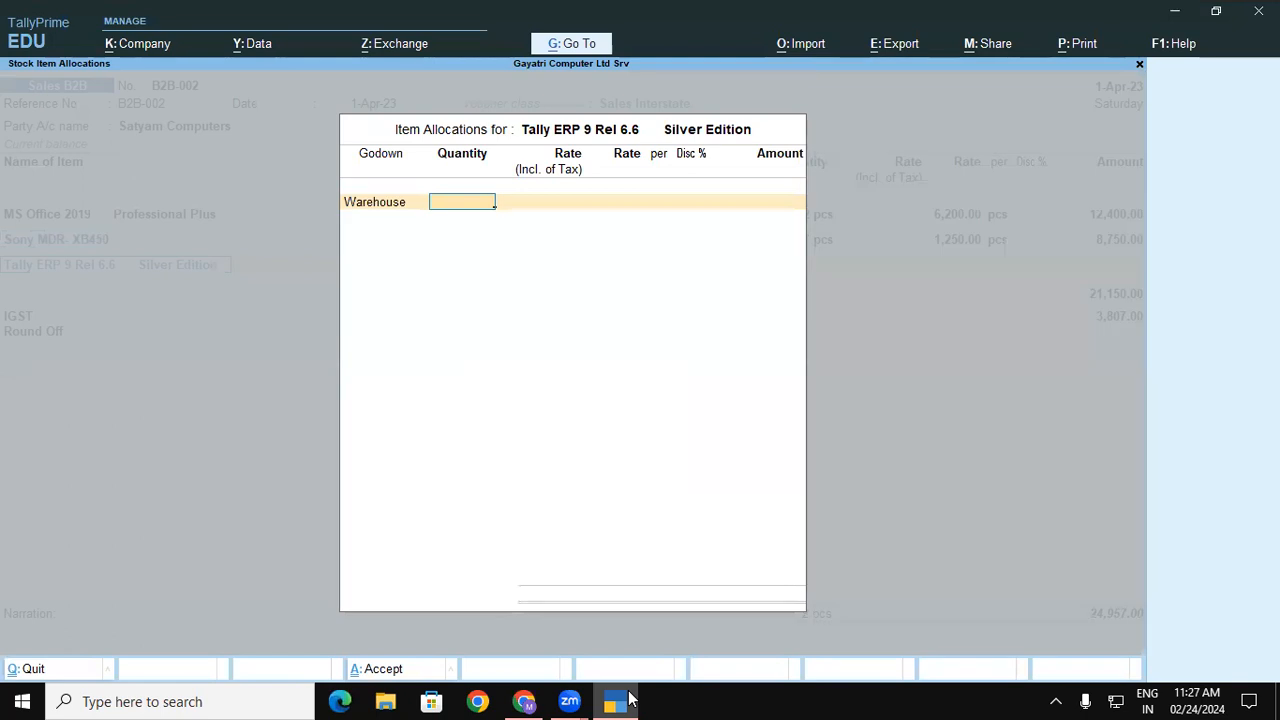
key("Return")
key("Return")
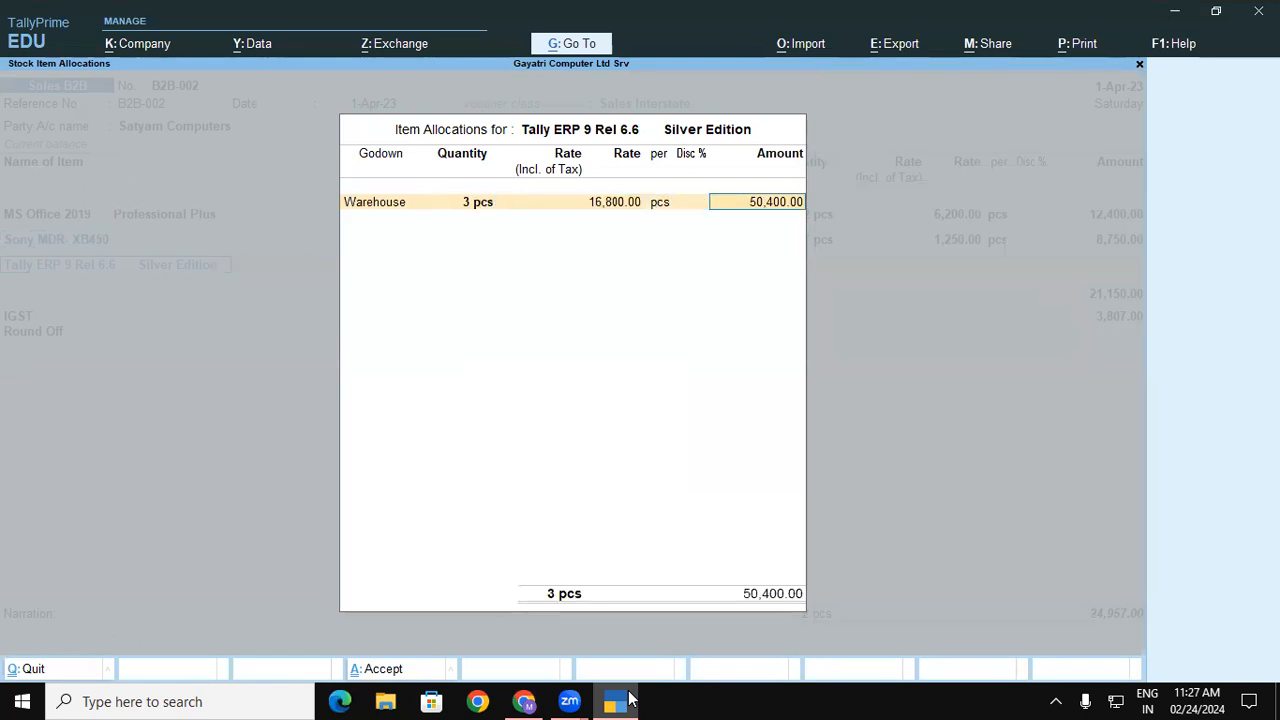
key("Return")
key("Return")
key("Return")
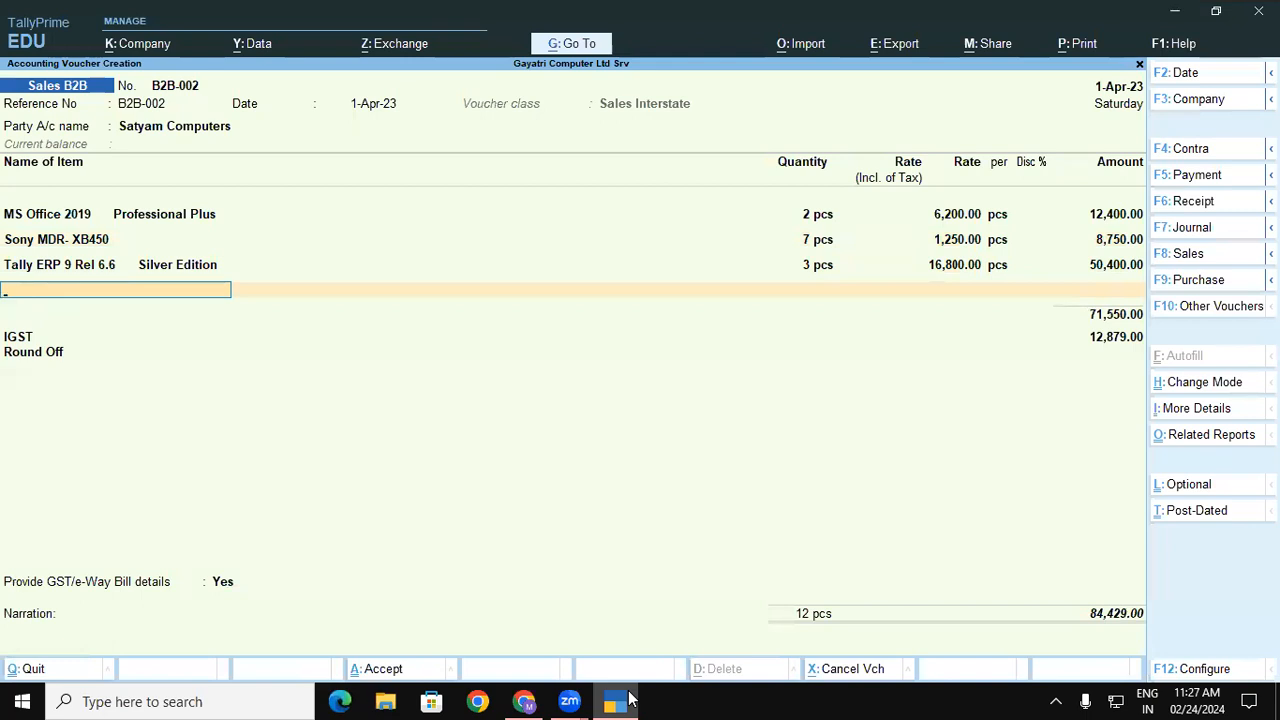
Add Acer C120 DCP Projector, allocating 3 pcs from the Warehouse godown at a rate of 22,500
type("ax")
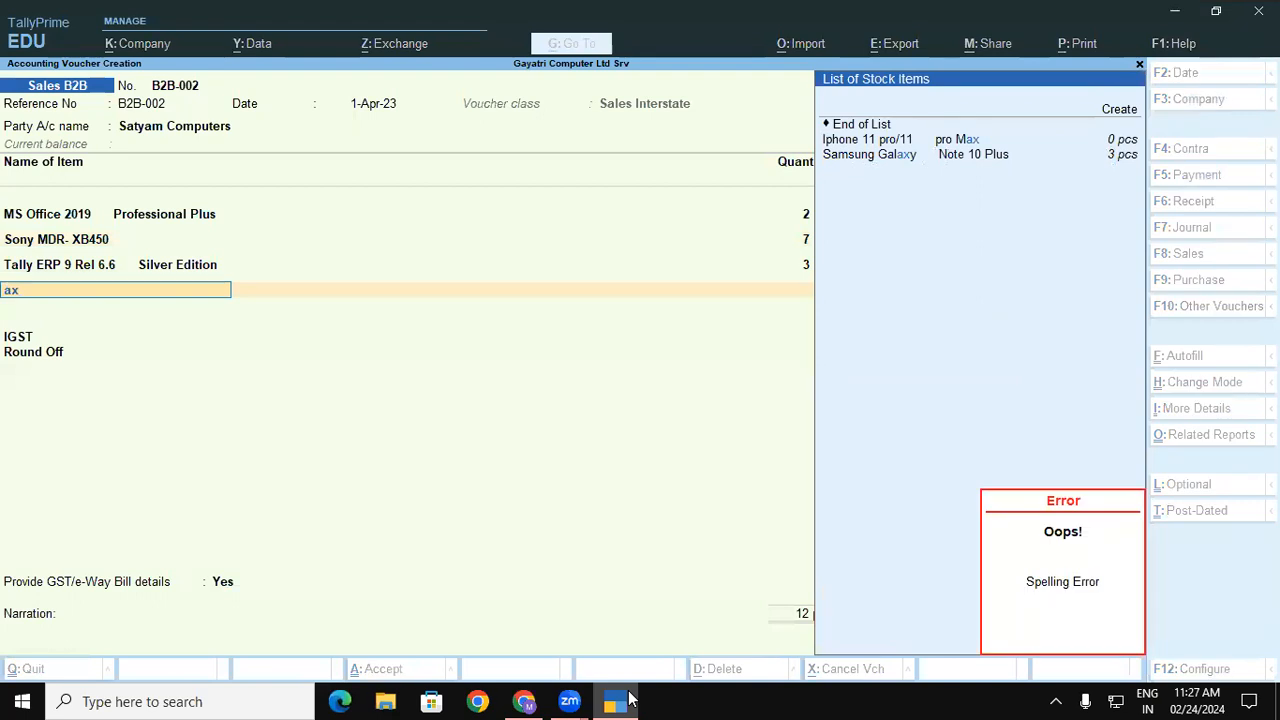
key("BackSpace")
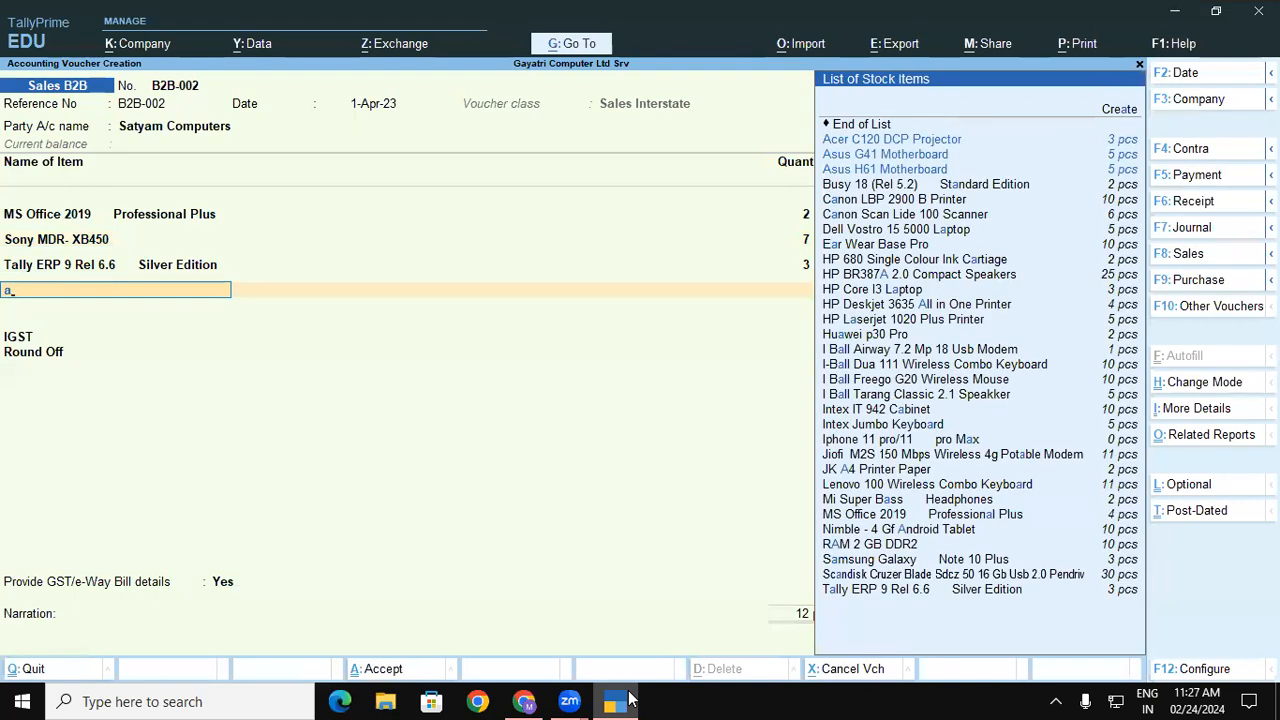
type("ce")
key("Return")
key("Return")
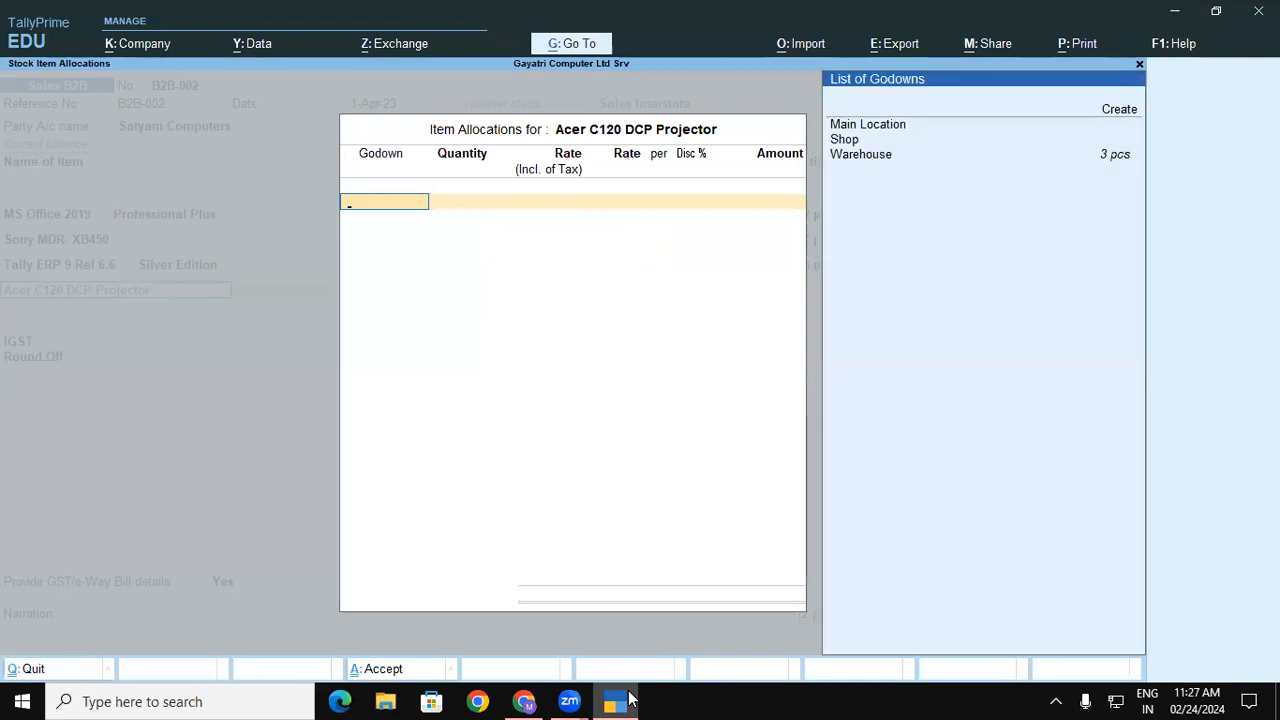
type("w")
key("Return")
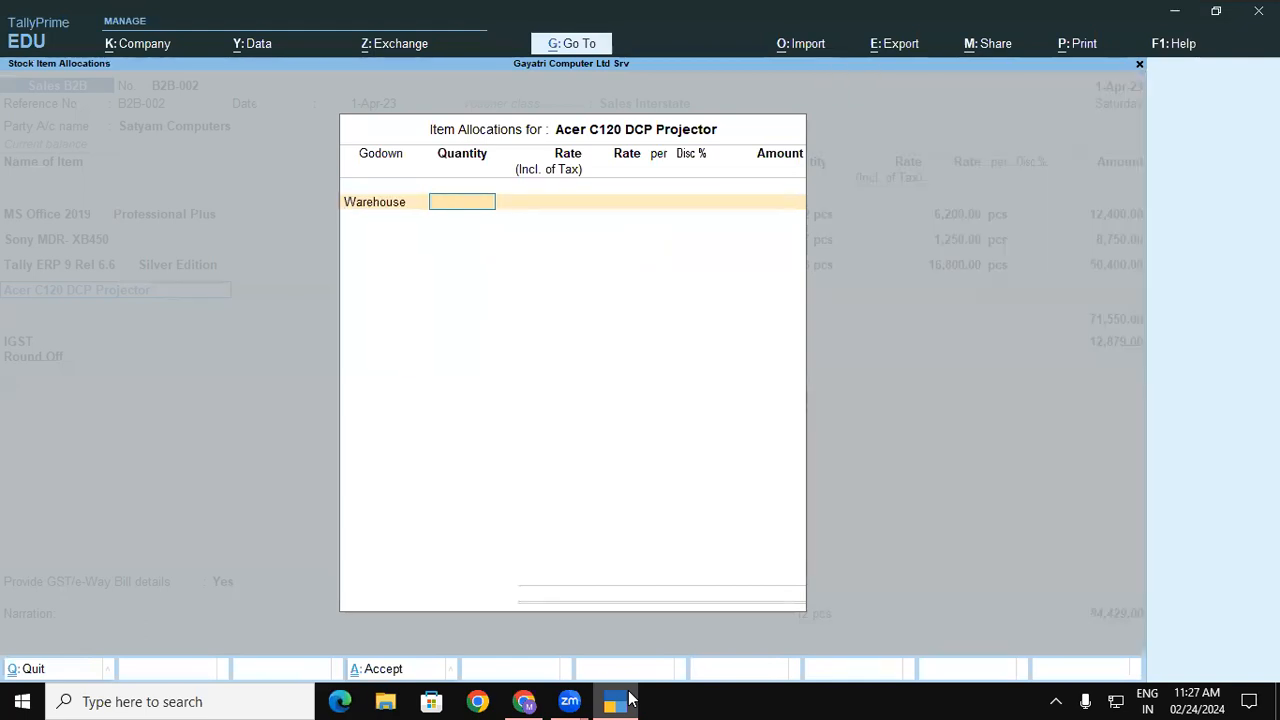
type("3")
key("Return")
type("22500")
key("Return")
key("Return")
key("Return")
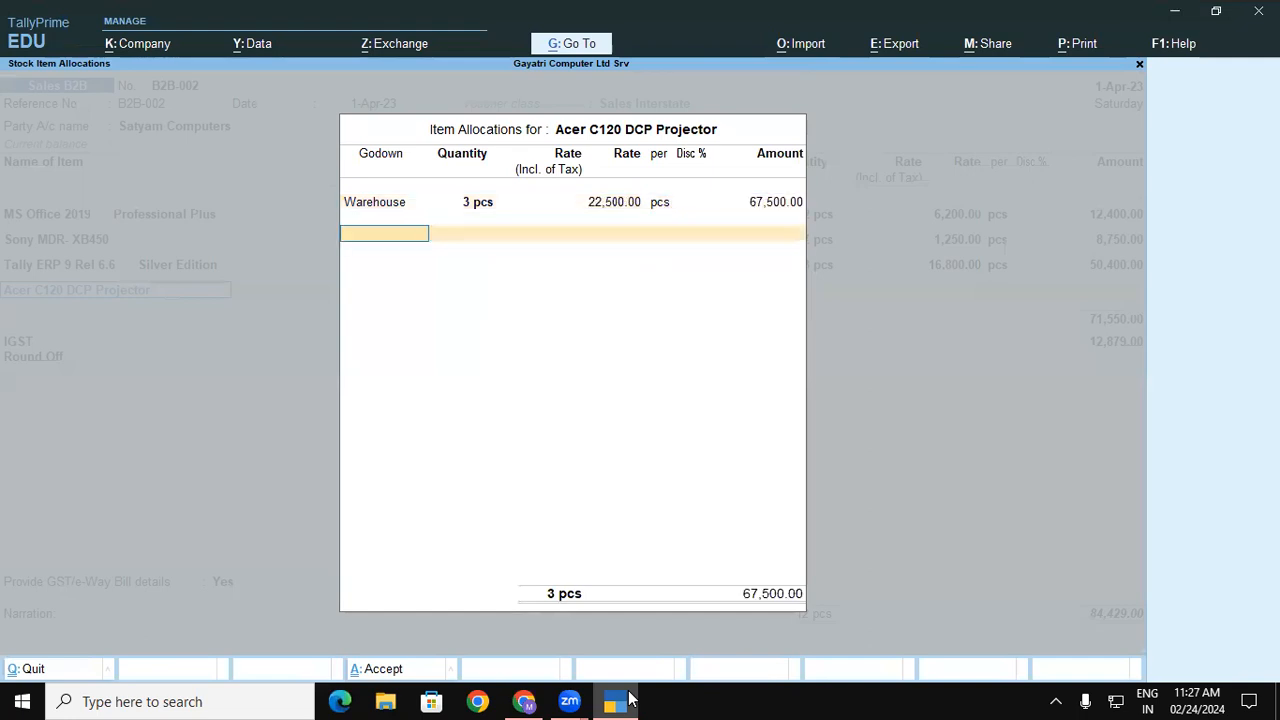
key("Return")
key("Return")
key("Return")
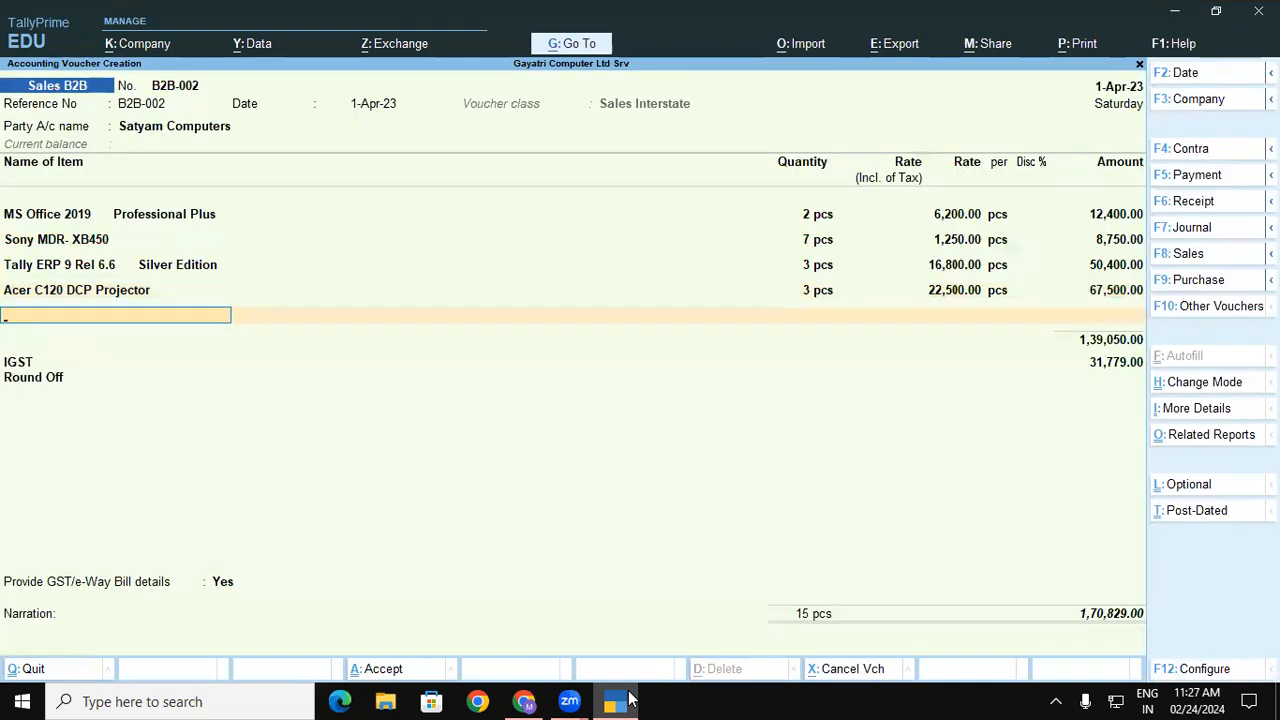
Add Asus G41 Motherboard, allocating 5 pcs from the Shop godown at a rate of 3,250
type("Asu")
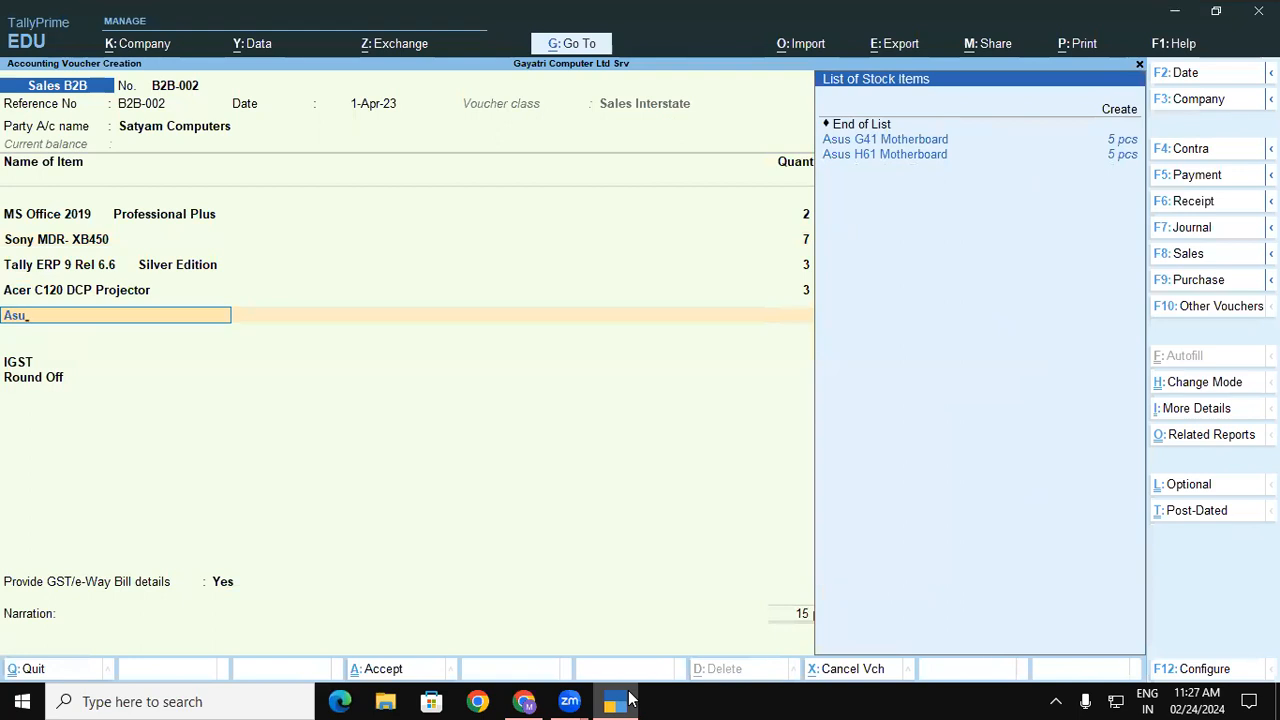
key("Down")
key("Return")
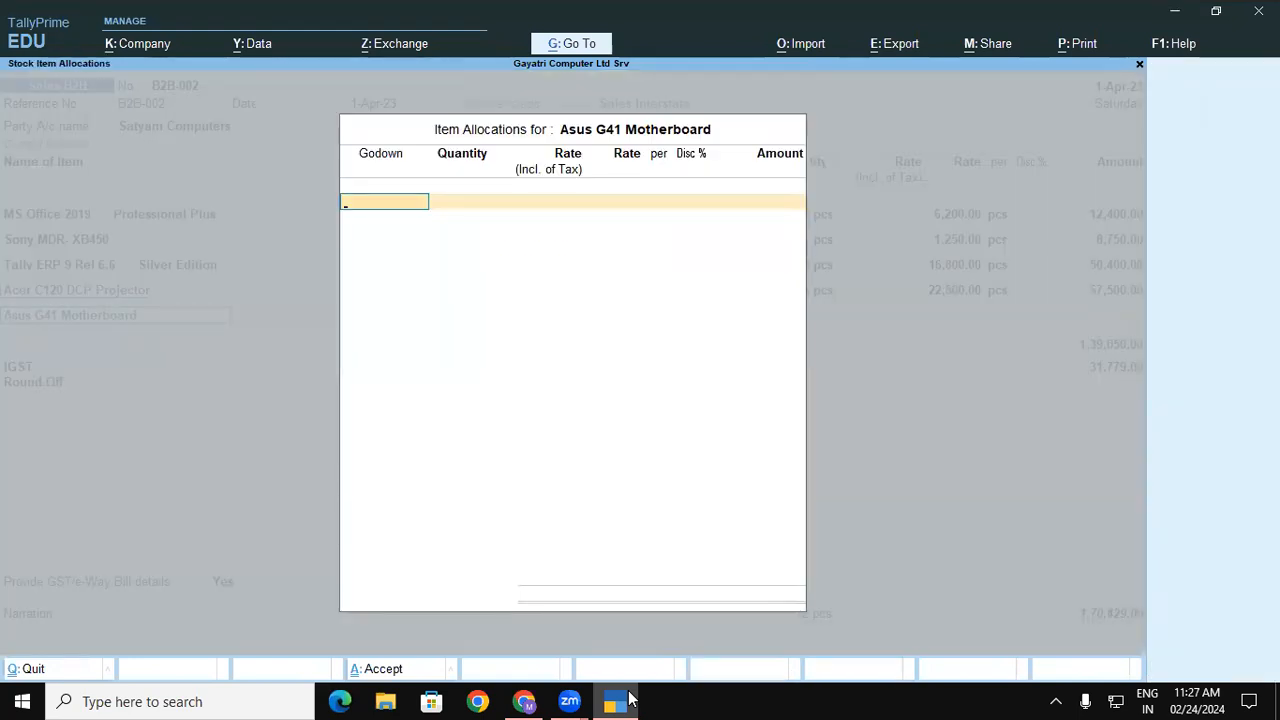
type("S")
key("Return")
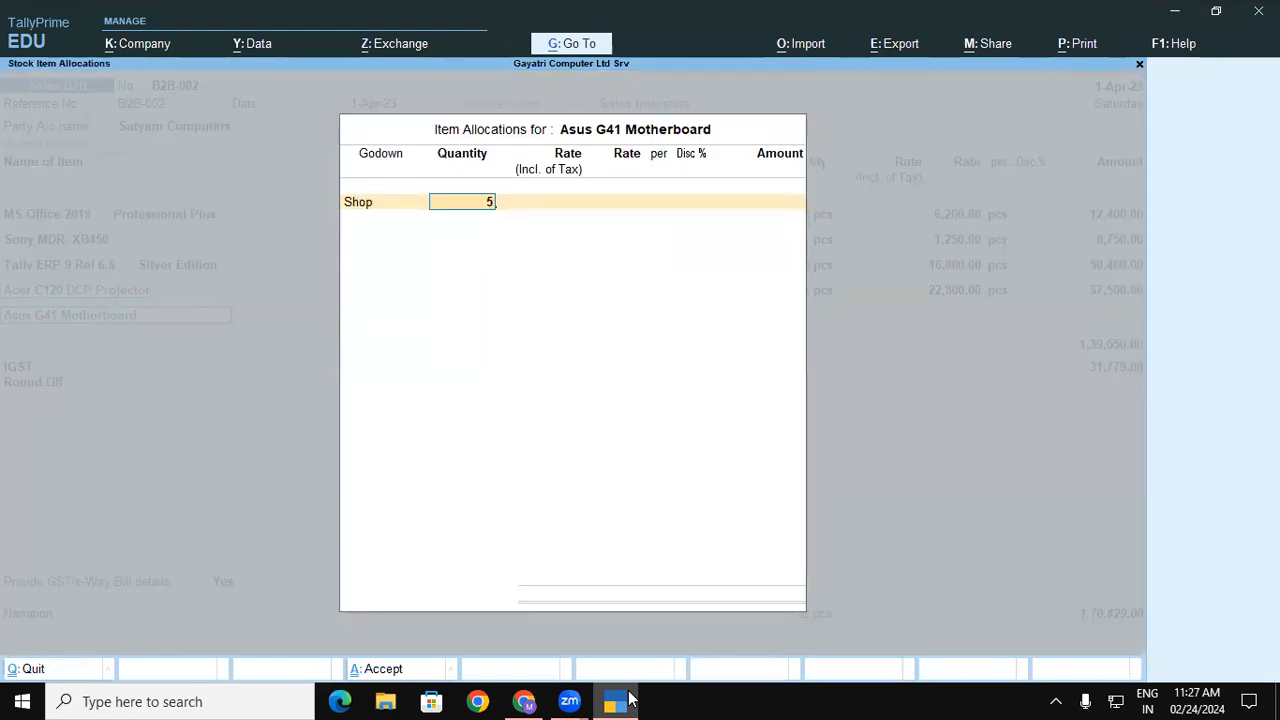
key("Return")
key("Return")
key("Return")
key("Return")
key("Return")
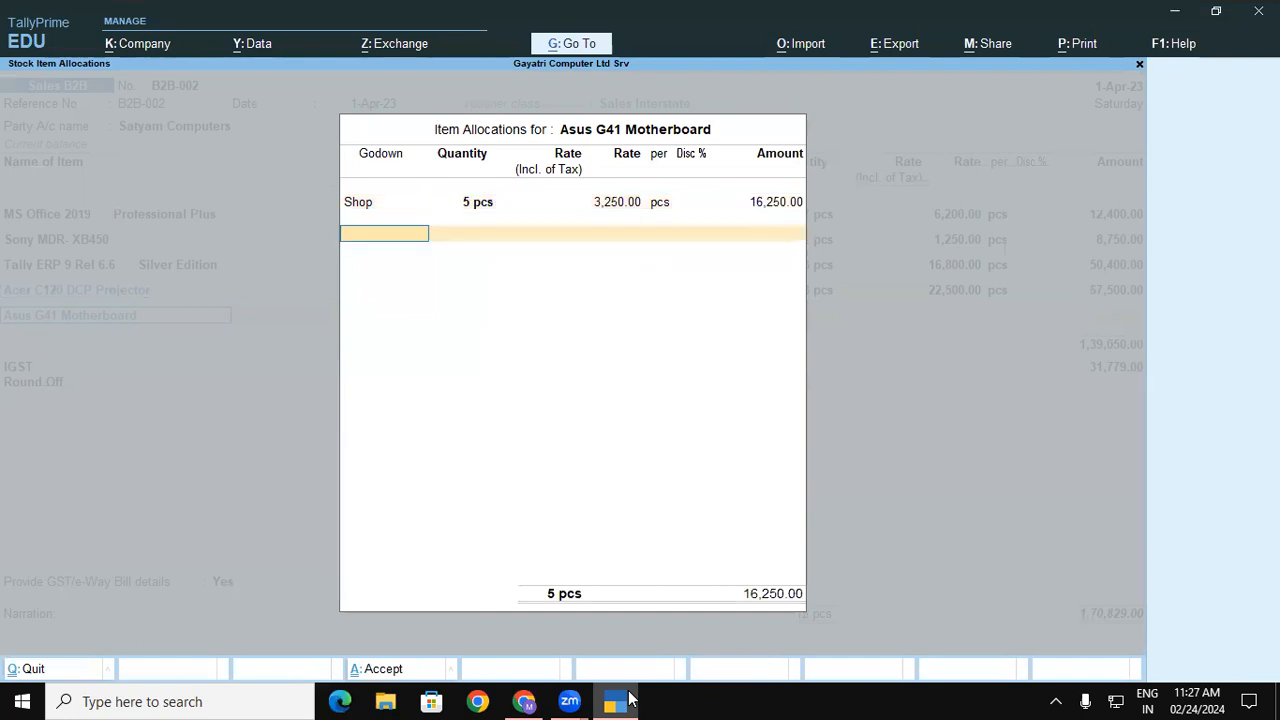
key("Return")
key("Return")
key("Return")
Add Asus H61 Motherboard as the last item, allocating 5 pcs from the Shop godown at a rate of 4,250
type("As")
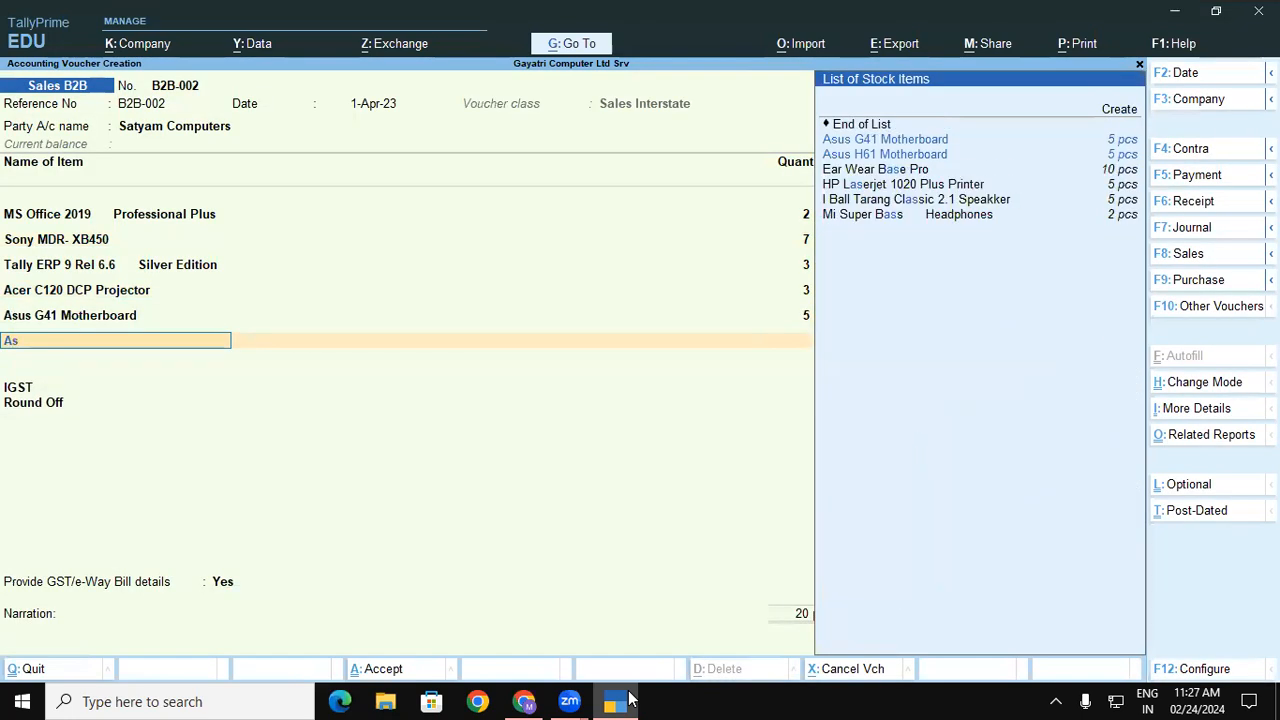
key("Down")
key("Return")
key("Return")
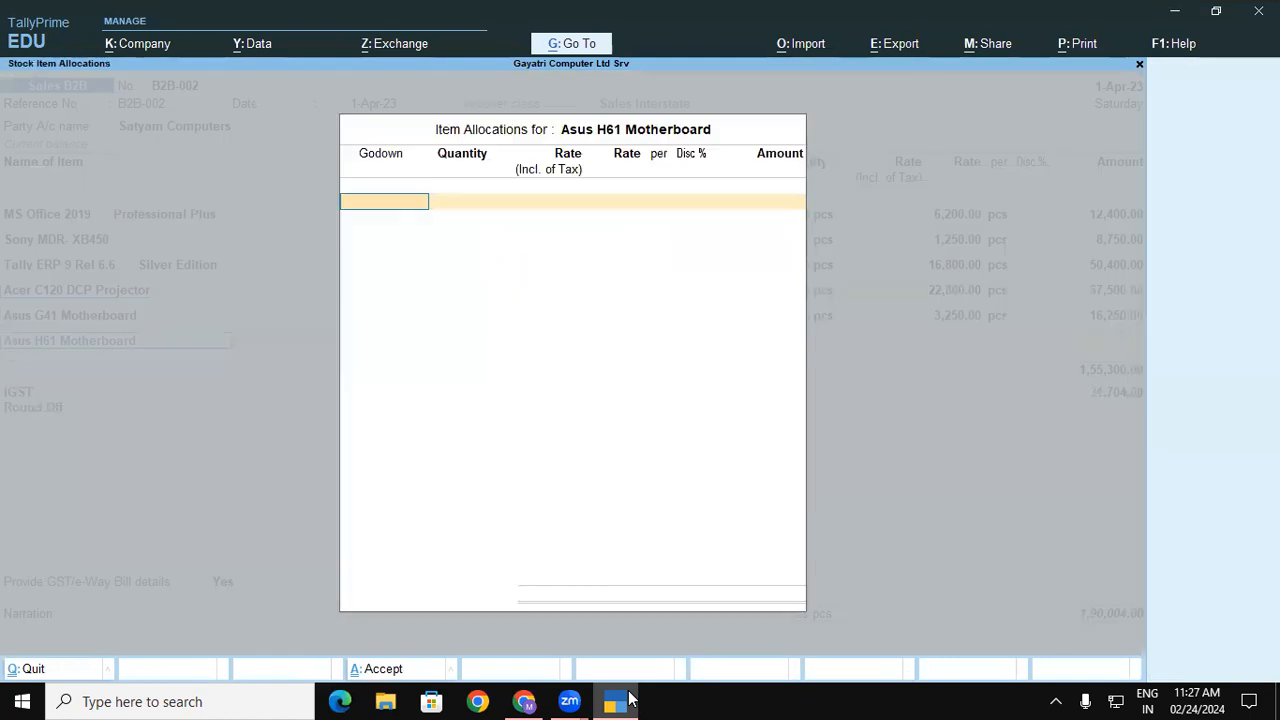
key("Return")
type("5")
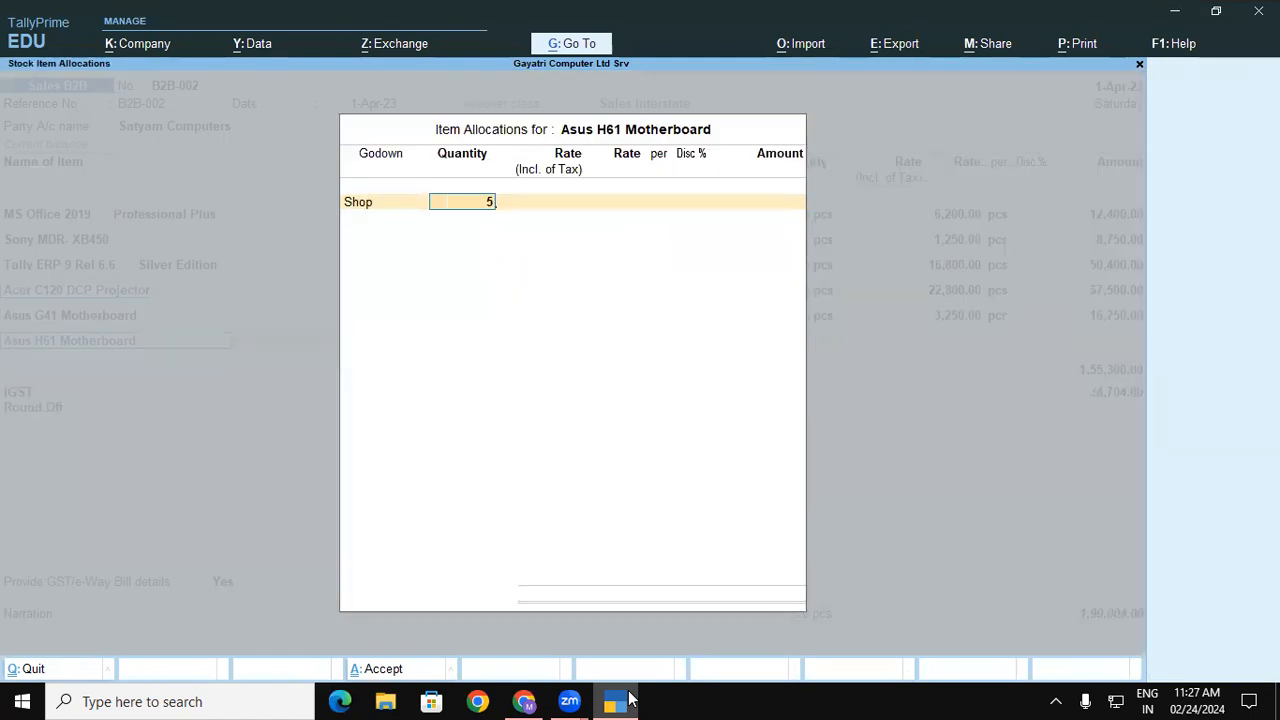
key("Return")
key("Return")
key("Return")
key("Return")
key("Return")
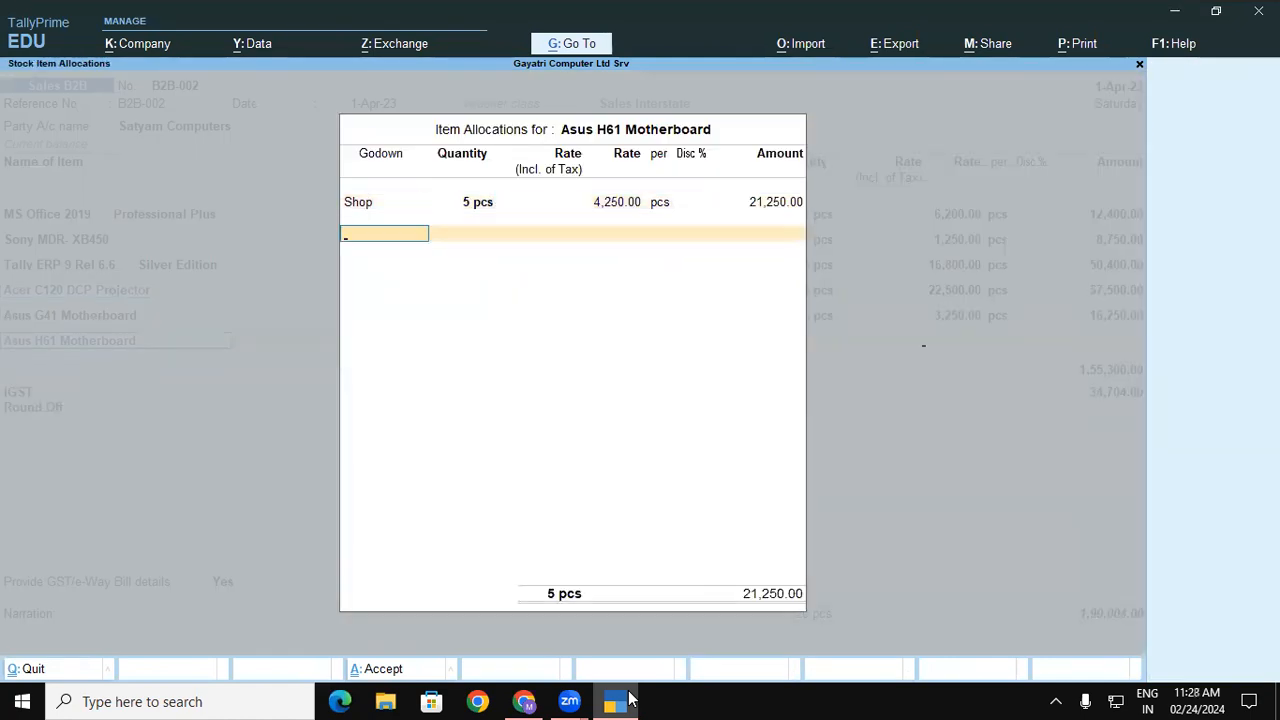
key("Return")
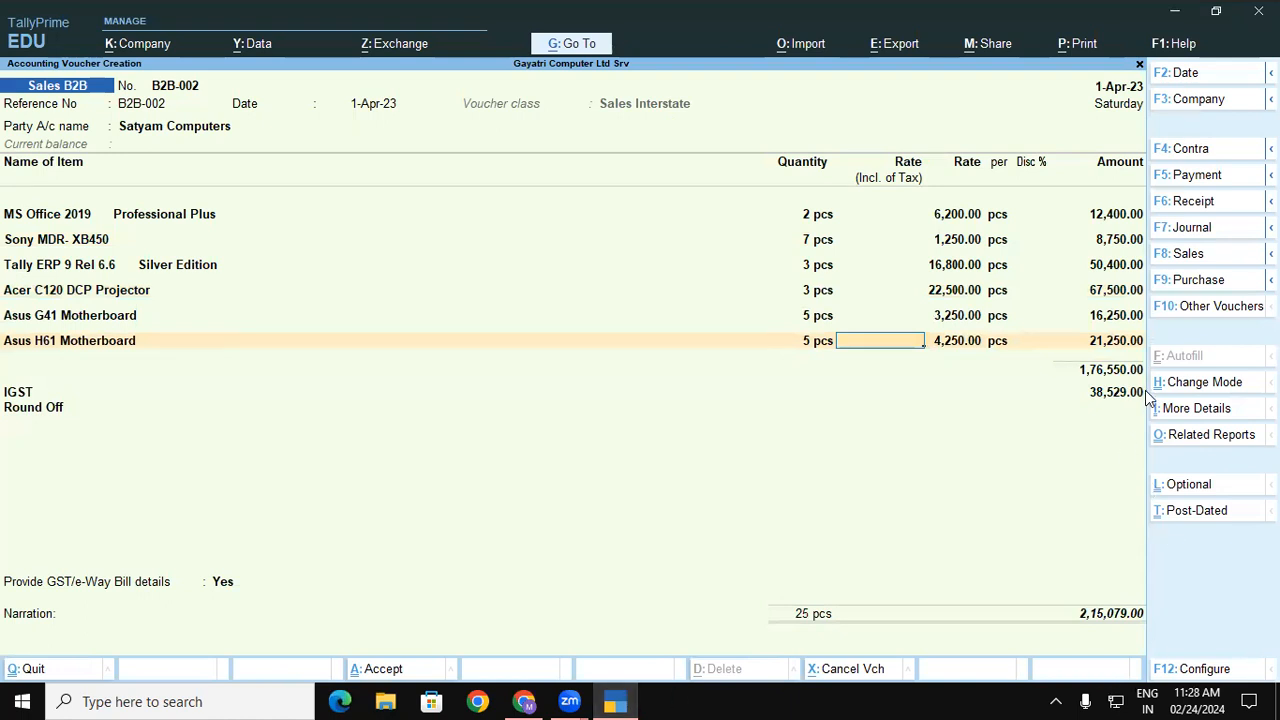
Check the voucher totals against the browser's course document and set Provide GST/e-Way Bill details to No in TallyPrime
left_click(532, 700)
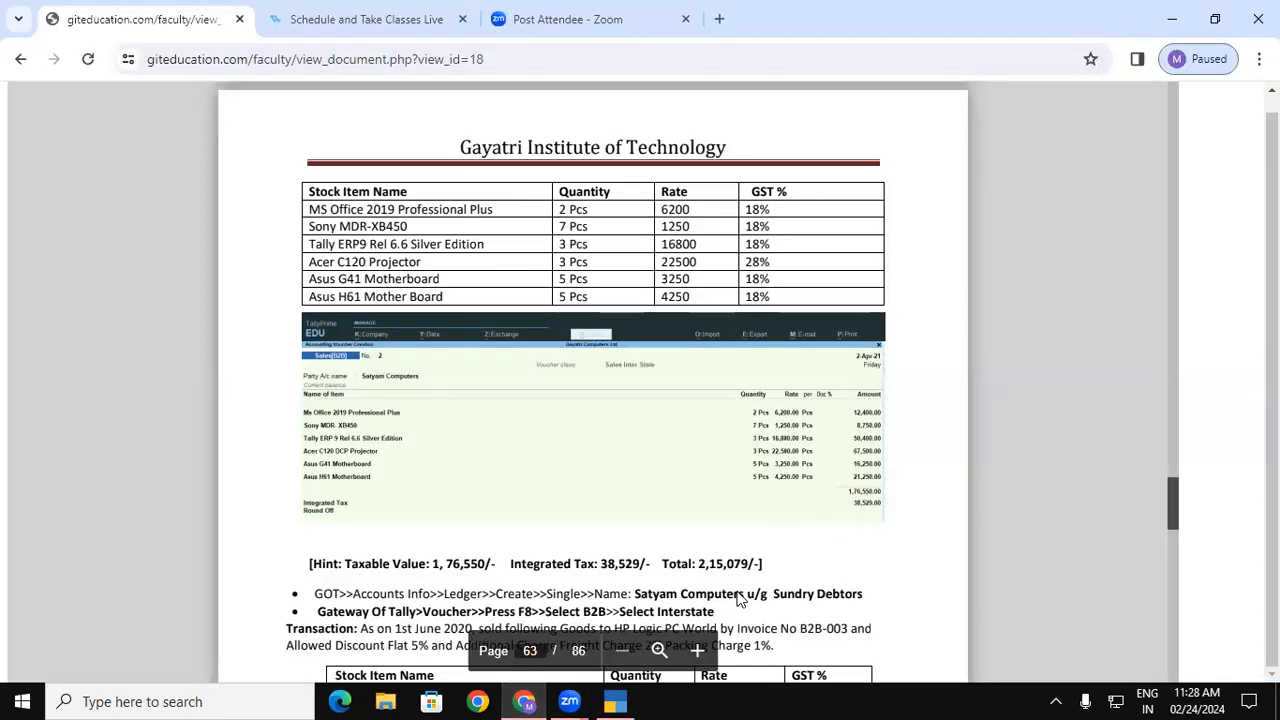
left_click(630, 696)
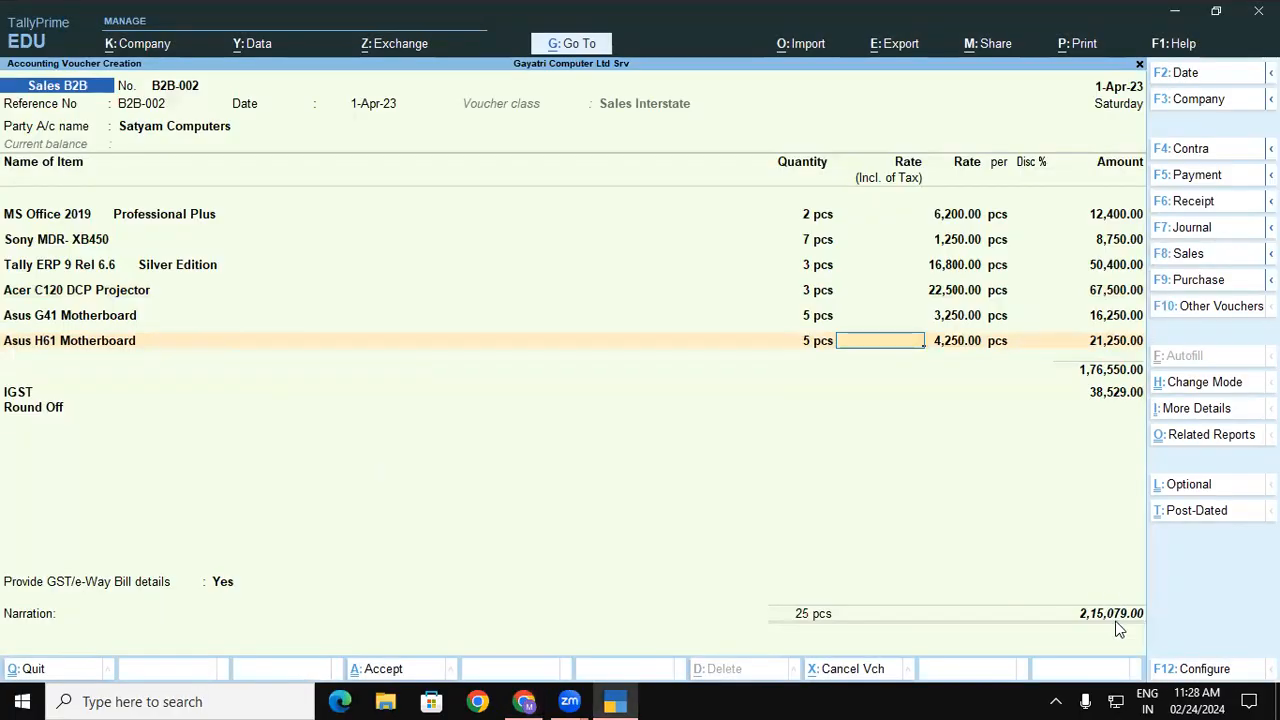
left_click(222, 581)
left_click(284, 581)
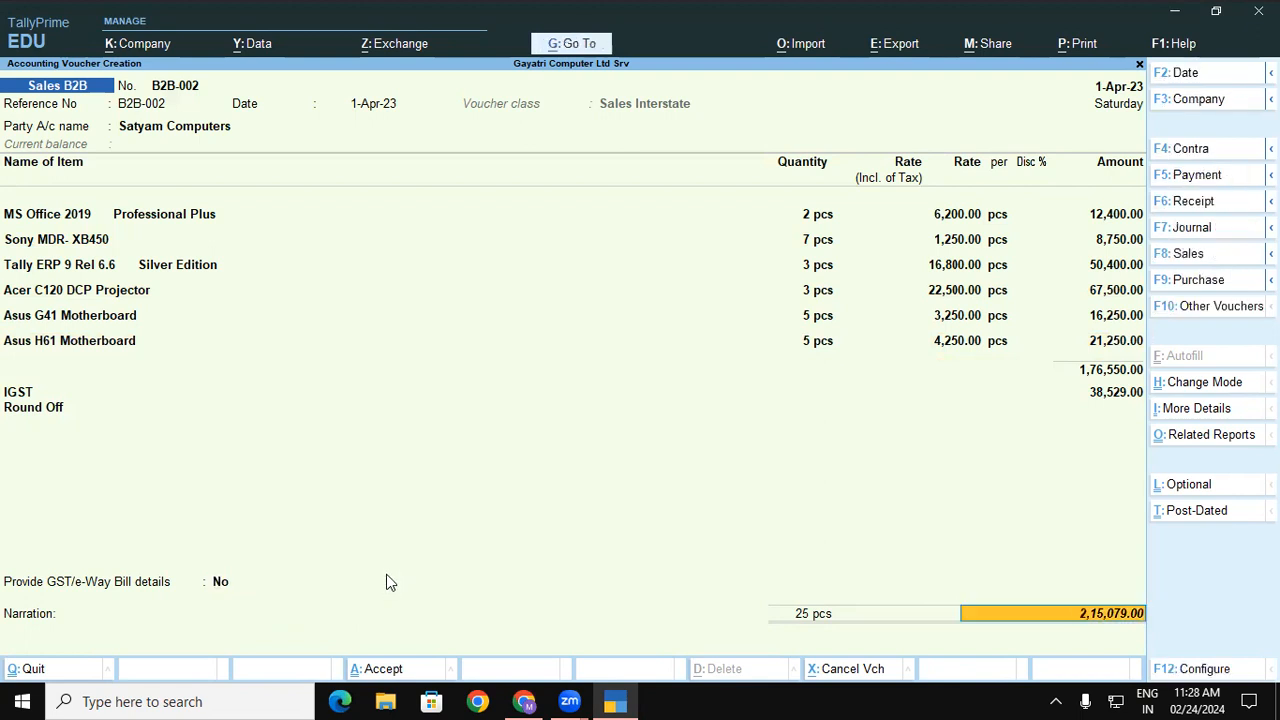
Leave the narration blank, accept the B2B-002 sales voucher and dismiss the e-Way Bill warning
key("Return")
key("Return")
key("Return")
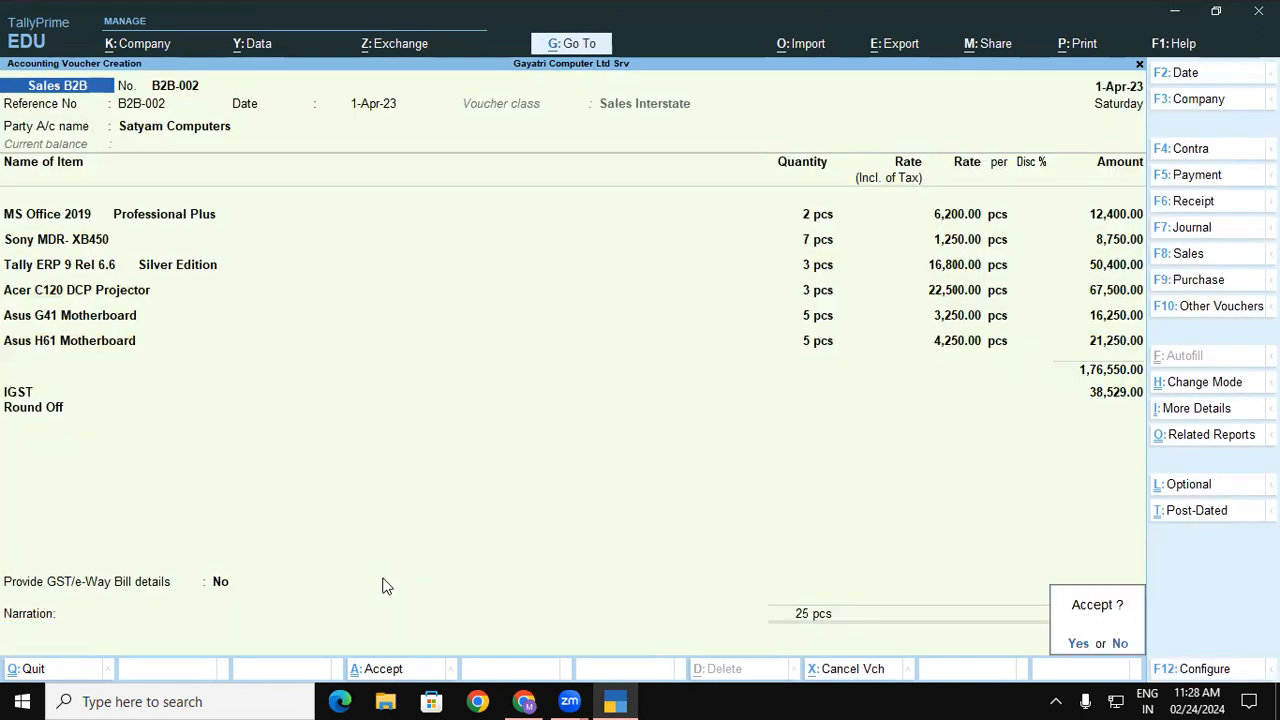
key("Return")
key("Return")
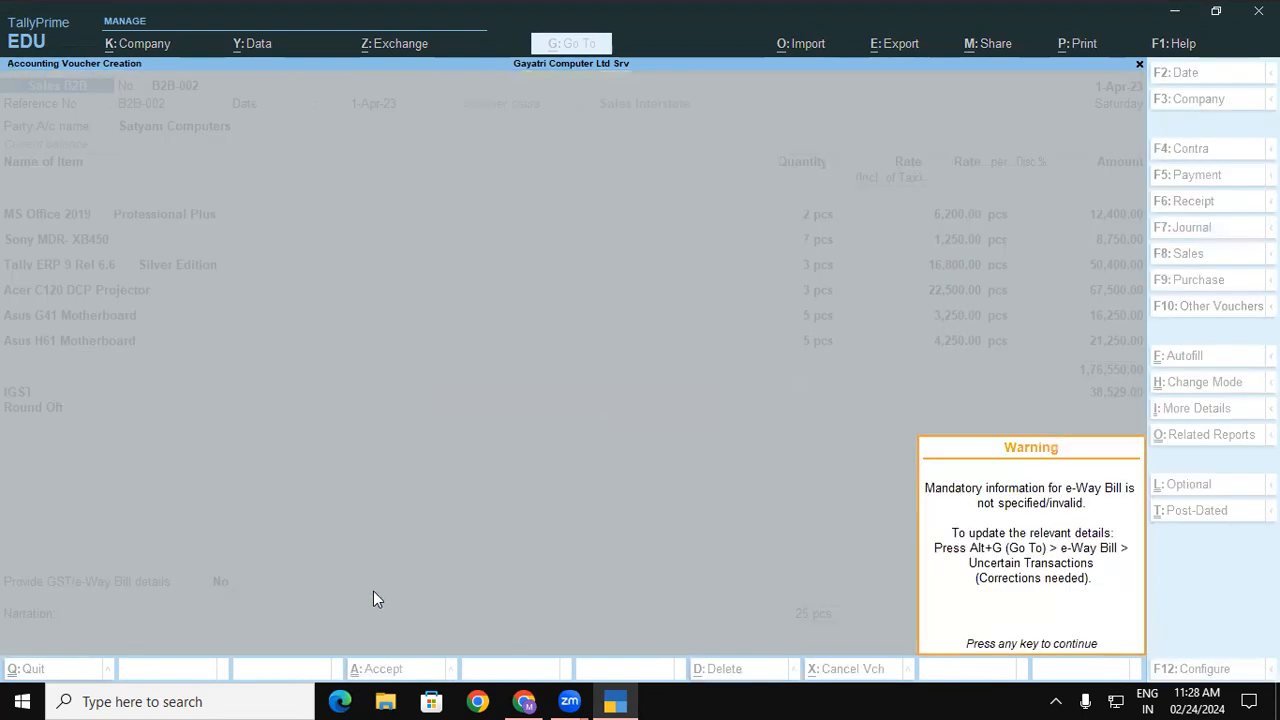
key("Return")
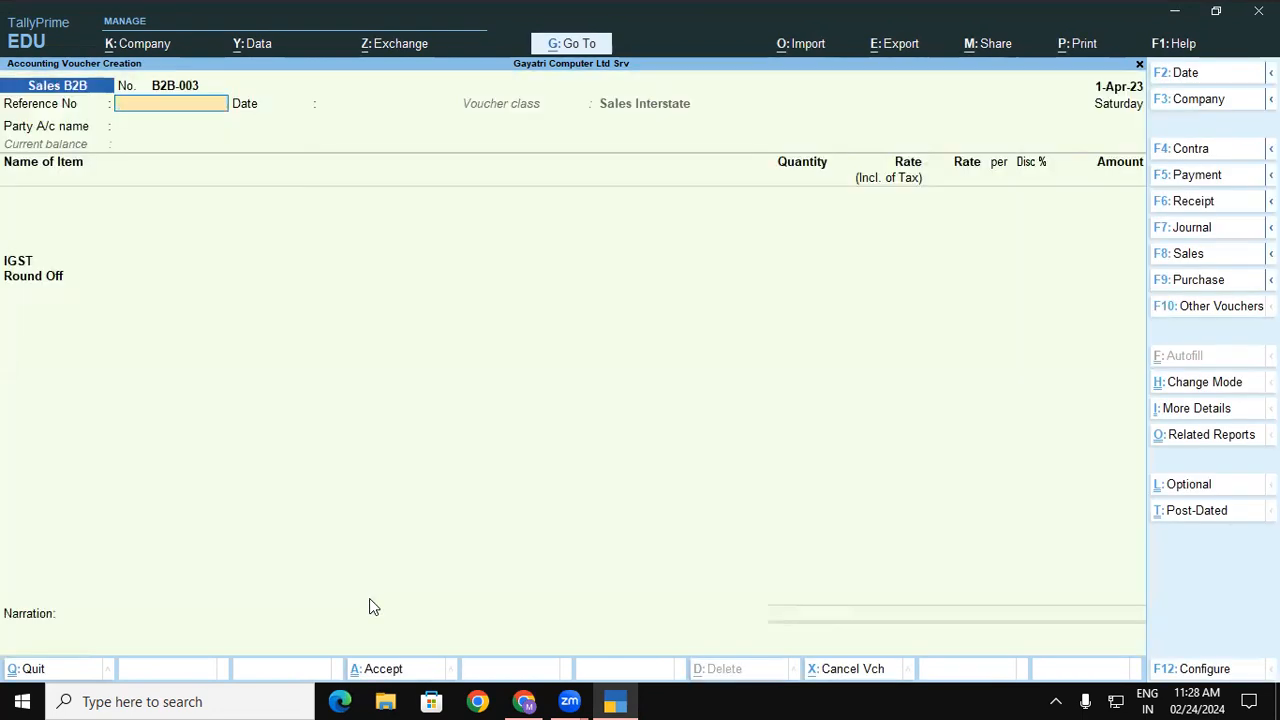
Check the B2B-003 transaction in the browser's course document, and set the voucher class to Not Applicable in TallyPrime
left_click(523, 701)
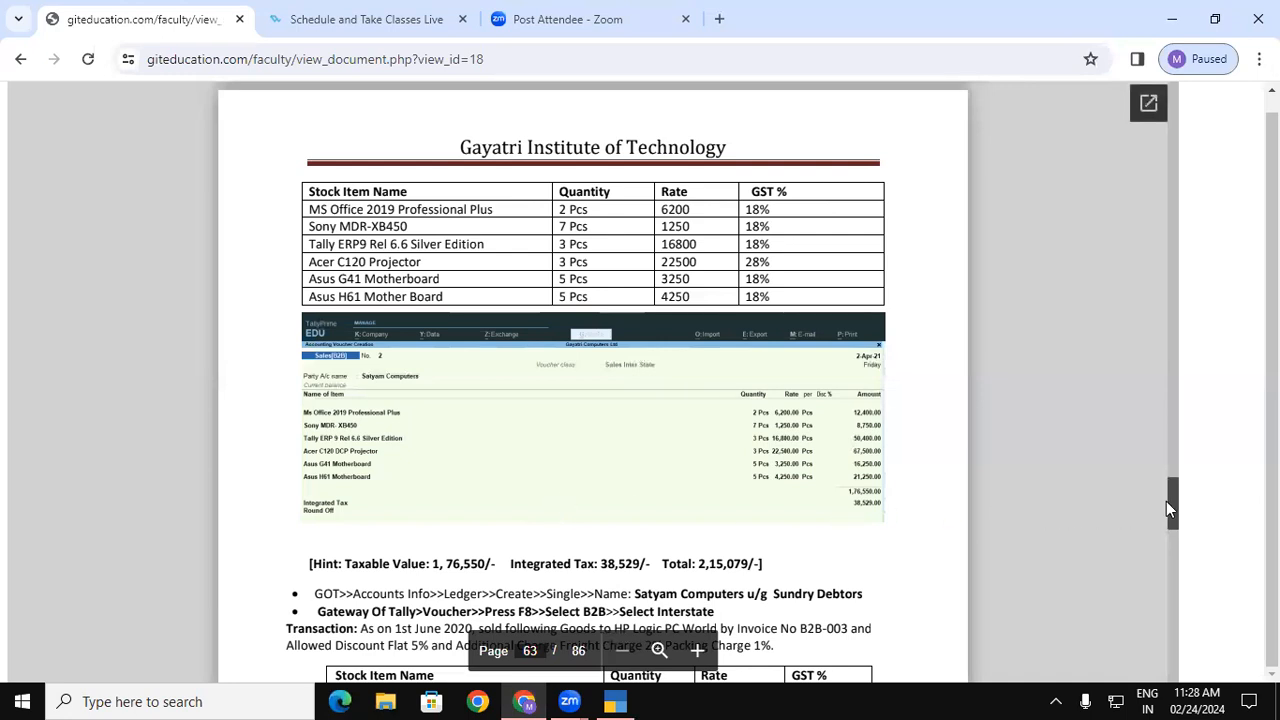
left_click_drag(1172, 500, 1172, 505)
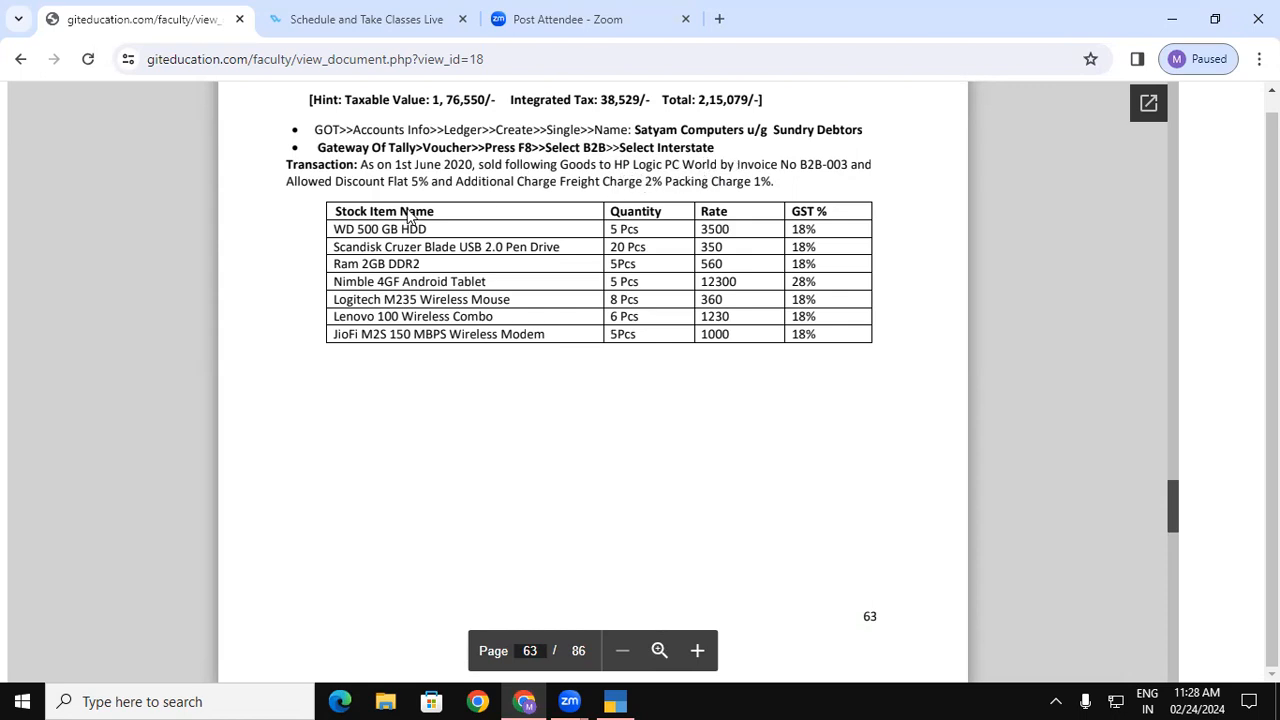
left_click(616, 700)
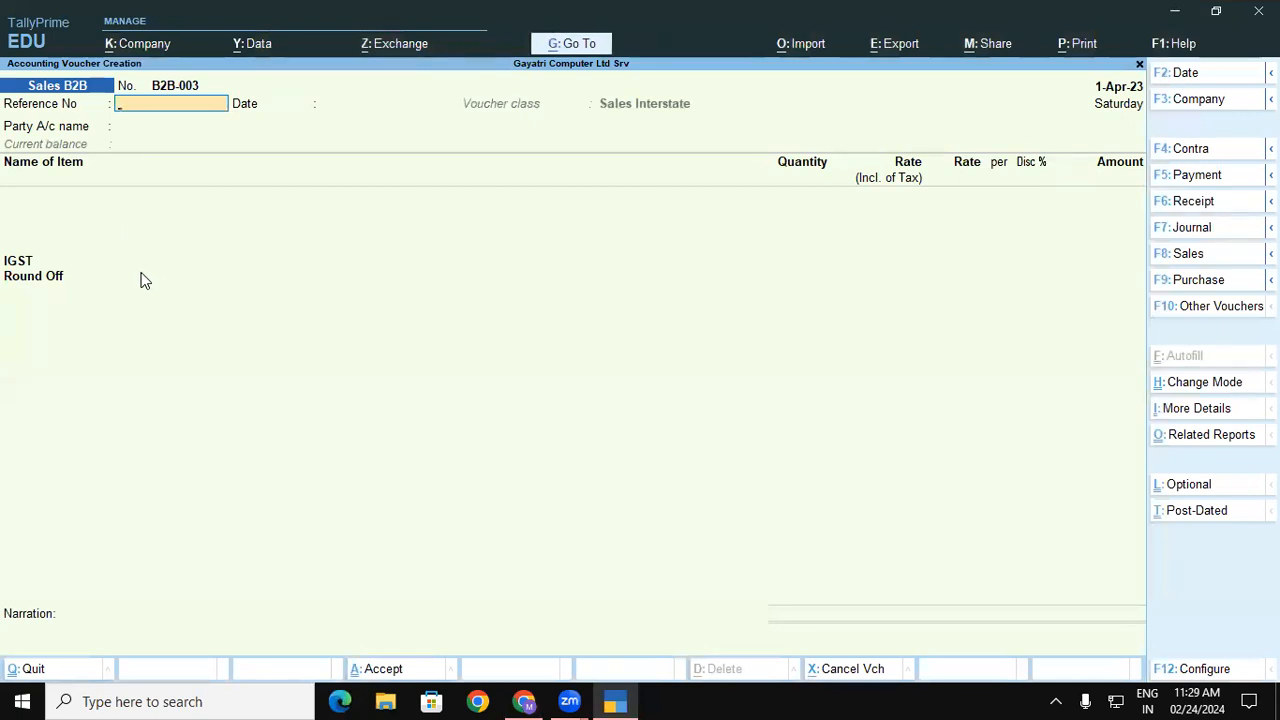
key("BackSpace")
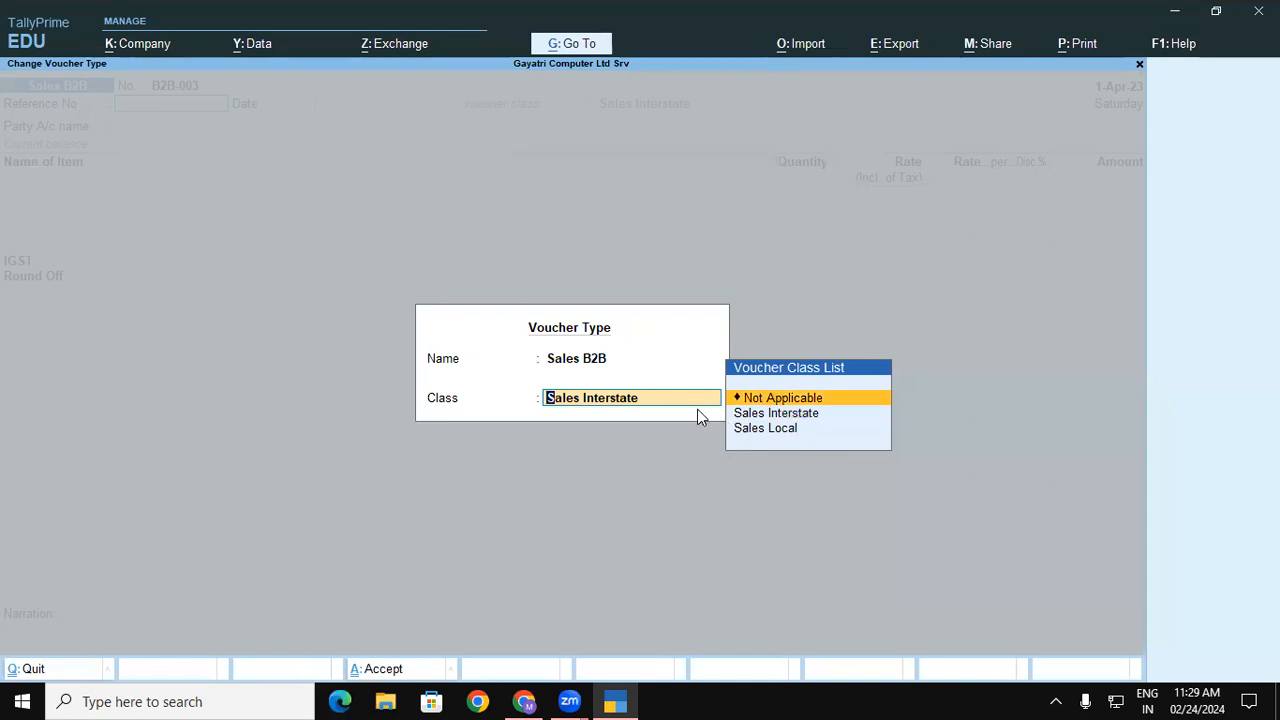
key("Return")
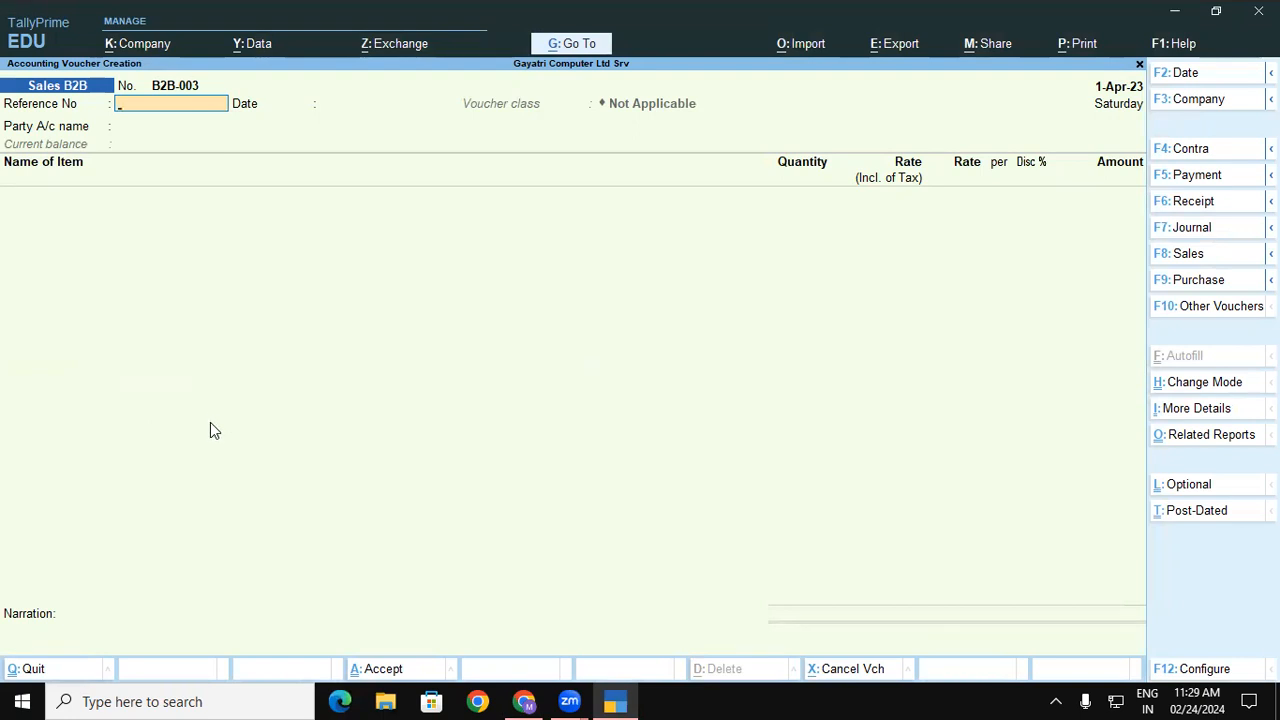
Enter B2B-003 as the reference number, keep the 1-Apr-23 date and choose HP Logic PC World as the party account
type("B2B-003")
key("Return")
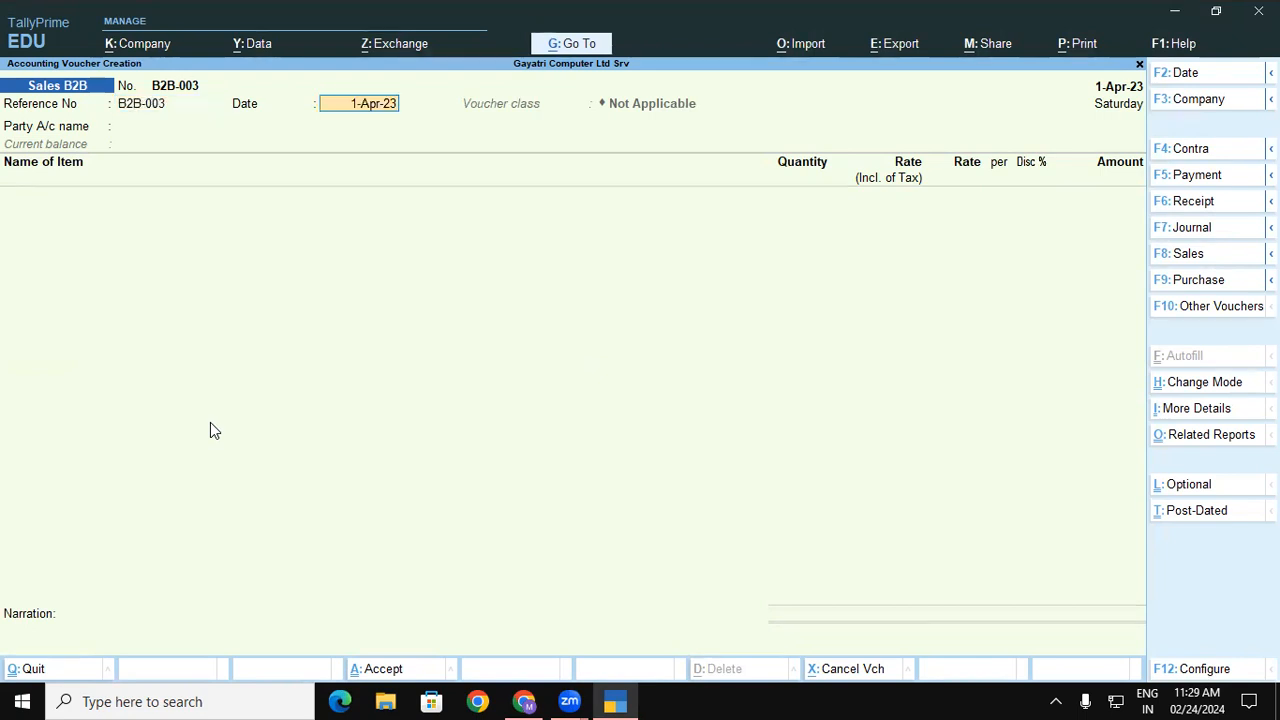
key("Return")
type("Hp")
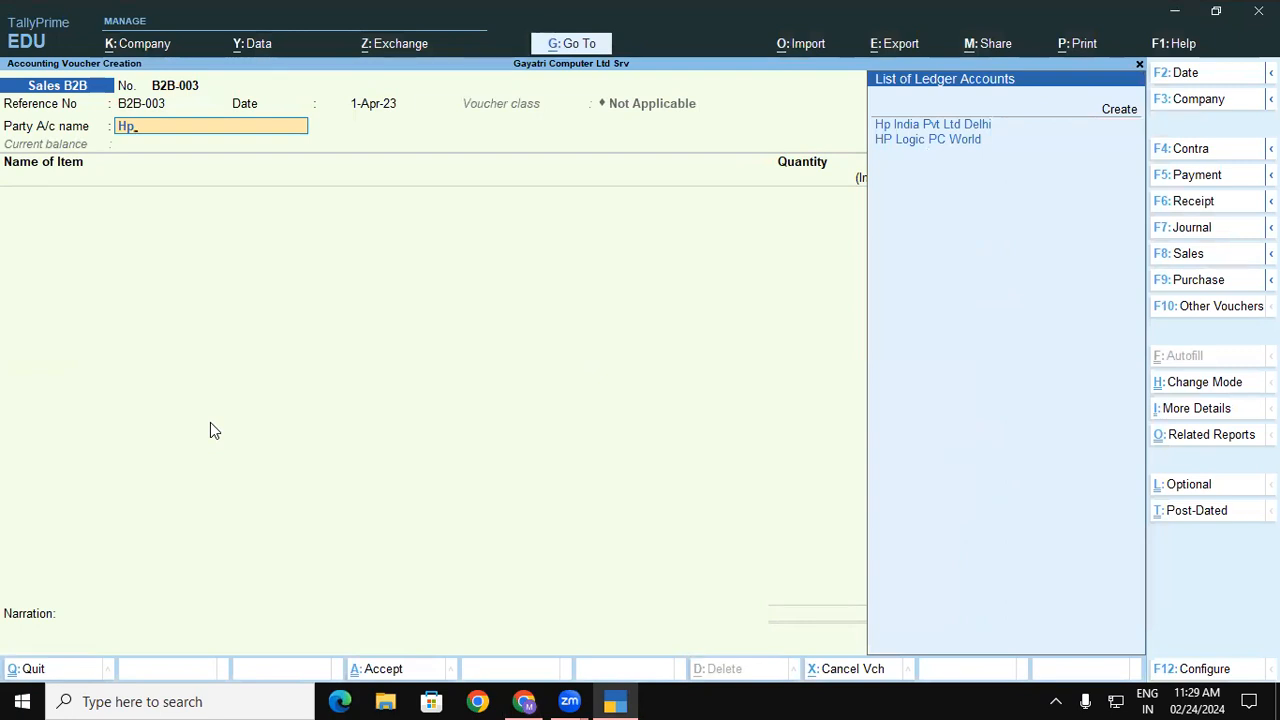
left_click(615, 701)
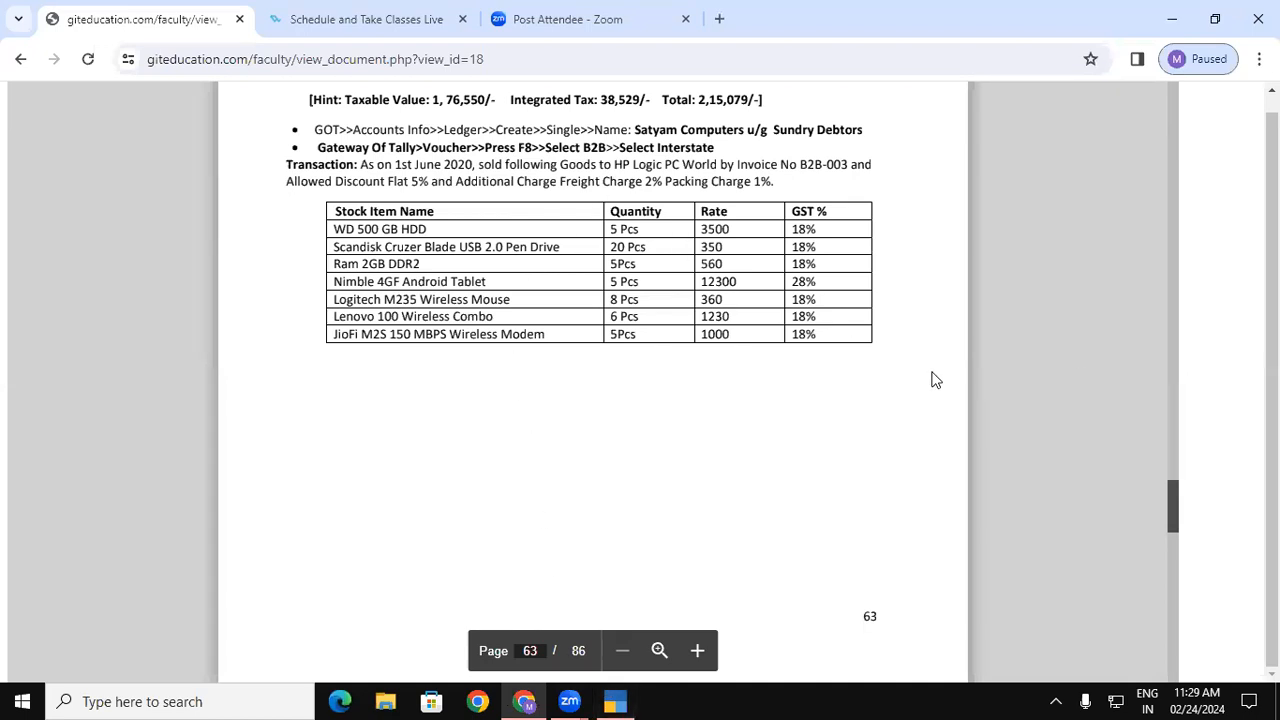
left_click_drag(1172, 497, 1173, 495)
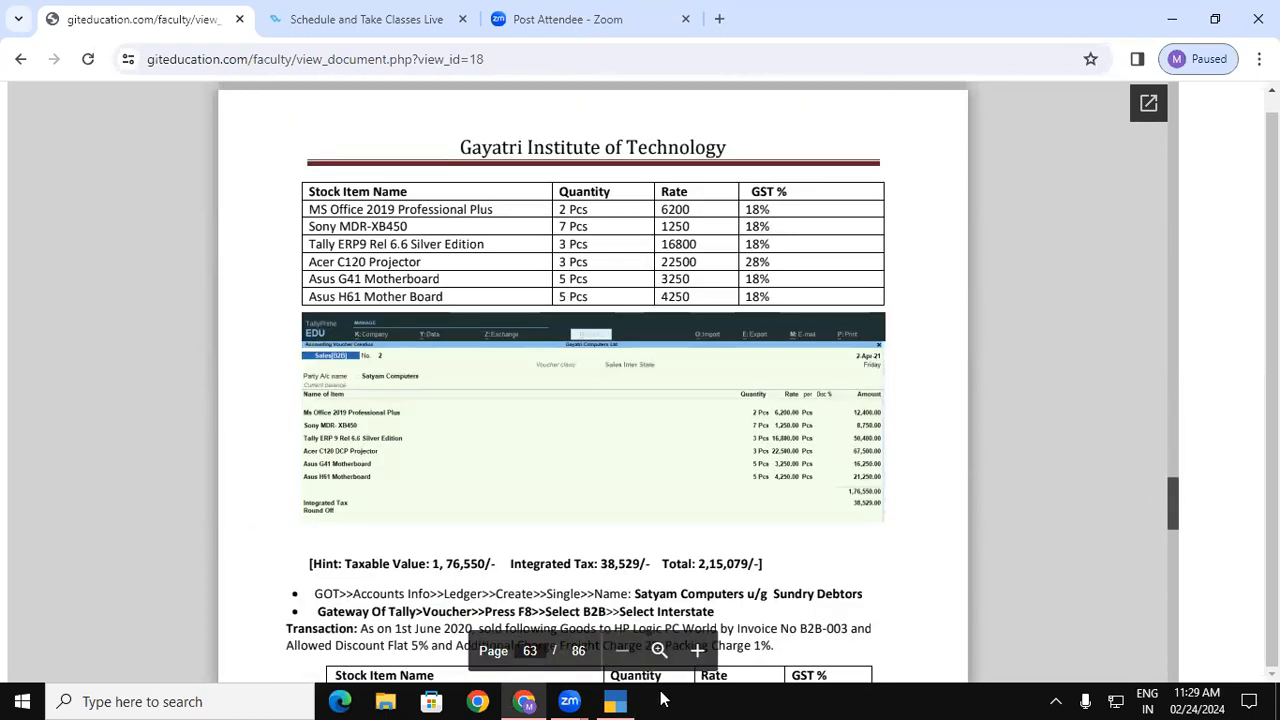
left_click(615, 701)
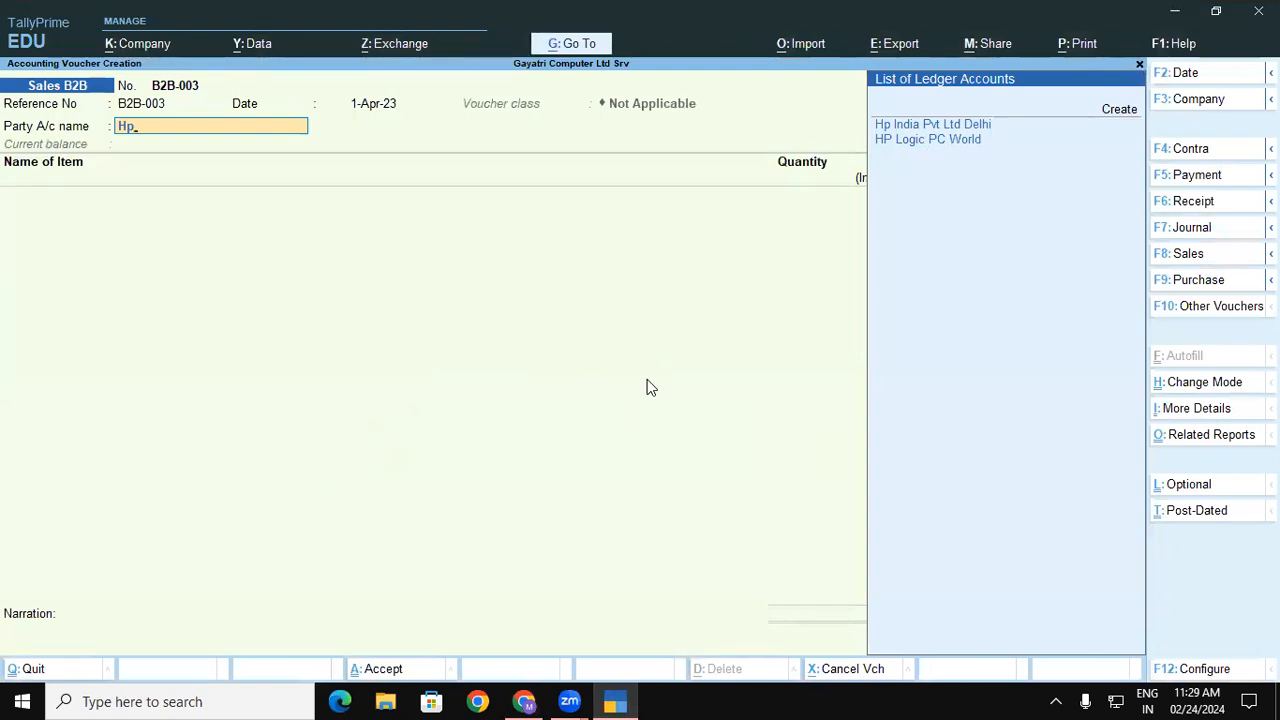
key("Down")
key("Down")
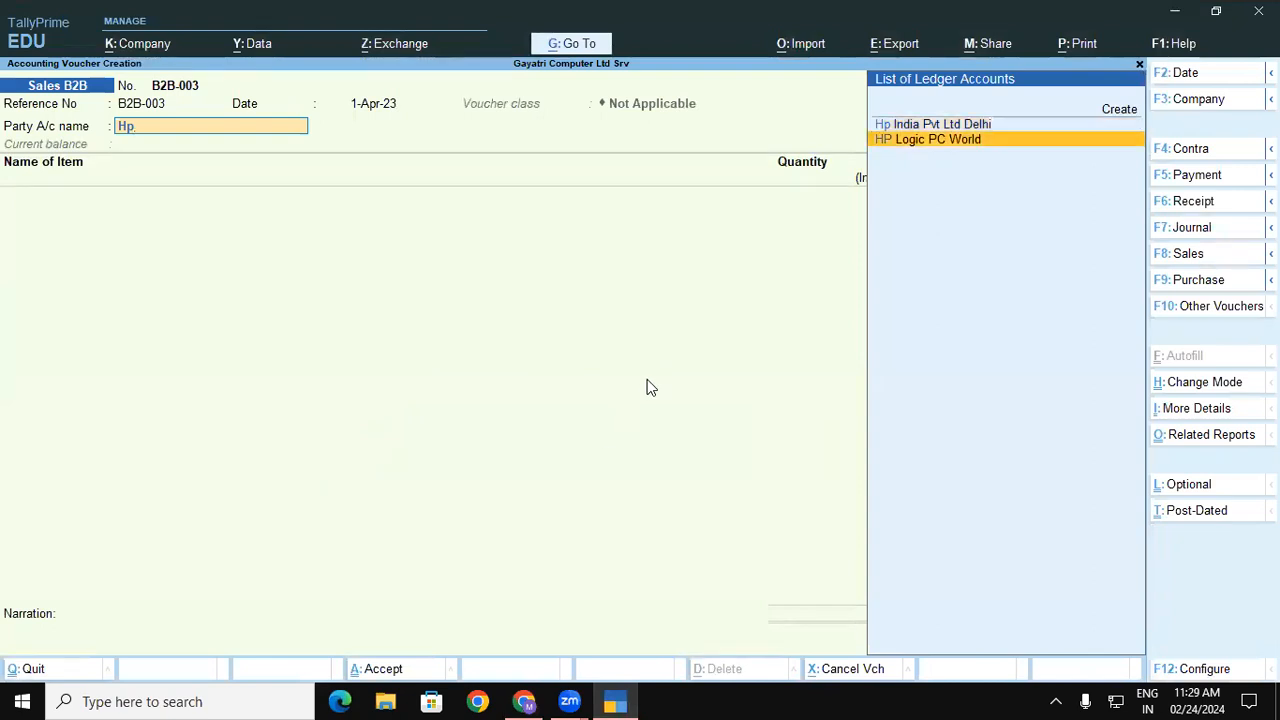
key("Return")
Accept the default dispatch and party details for HP Logic PC World, keeping Uttar Pradesh as the place of supply
key("Return")
key("Return")
key("Return")
key("Return")
key("Return")
key("Return")
key("Return")
key("Return")
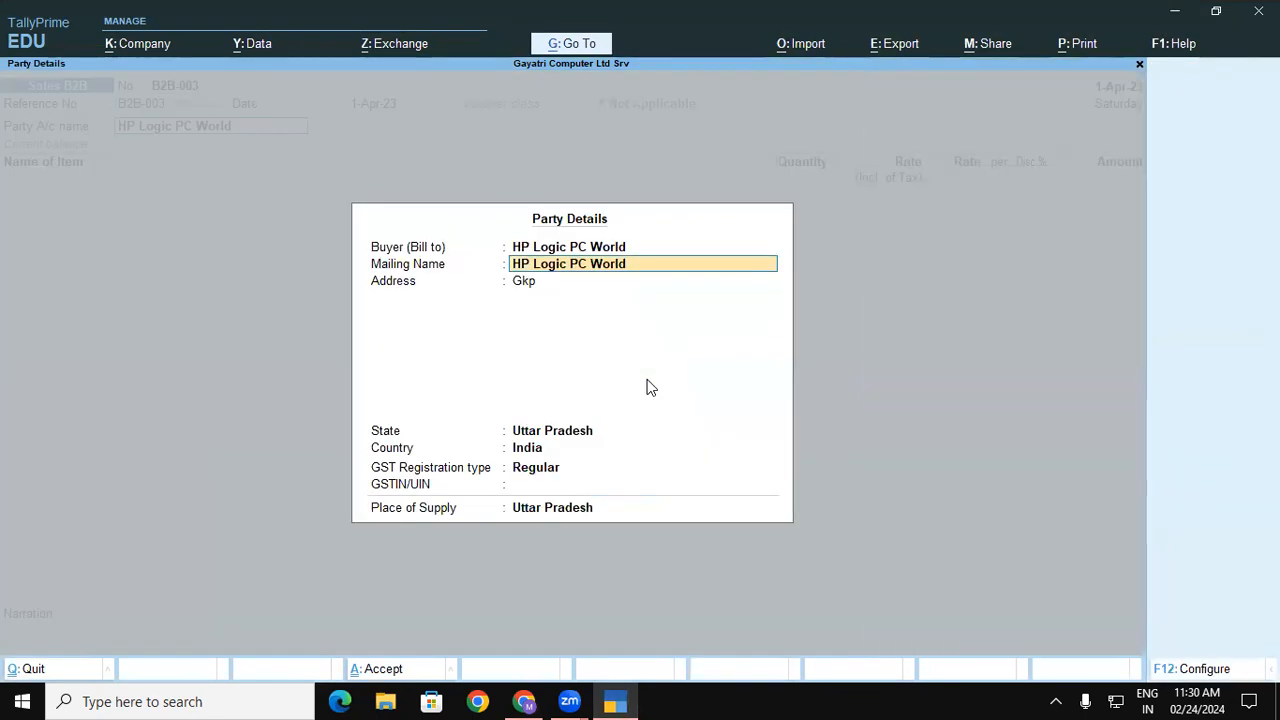
key("Return")
key("Return")
key("Return")
key("Return")
key("Return")
key("Return")
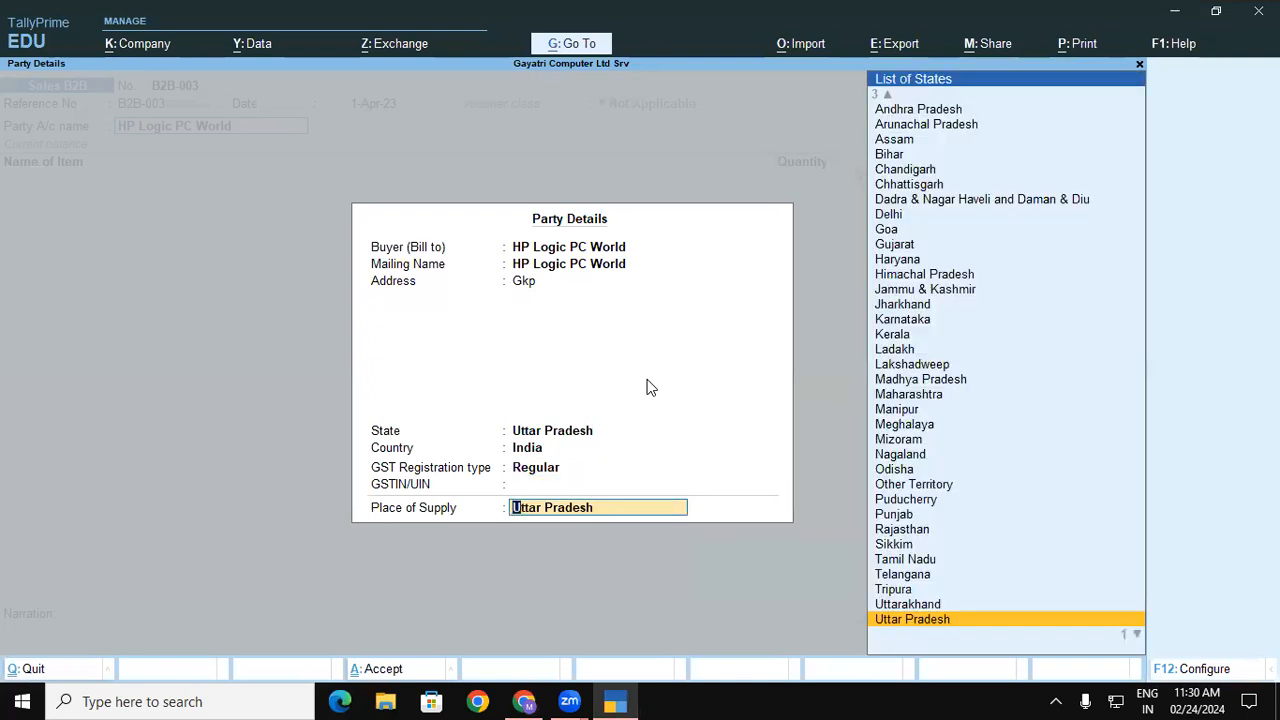
key("Return")
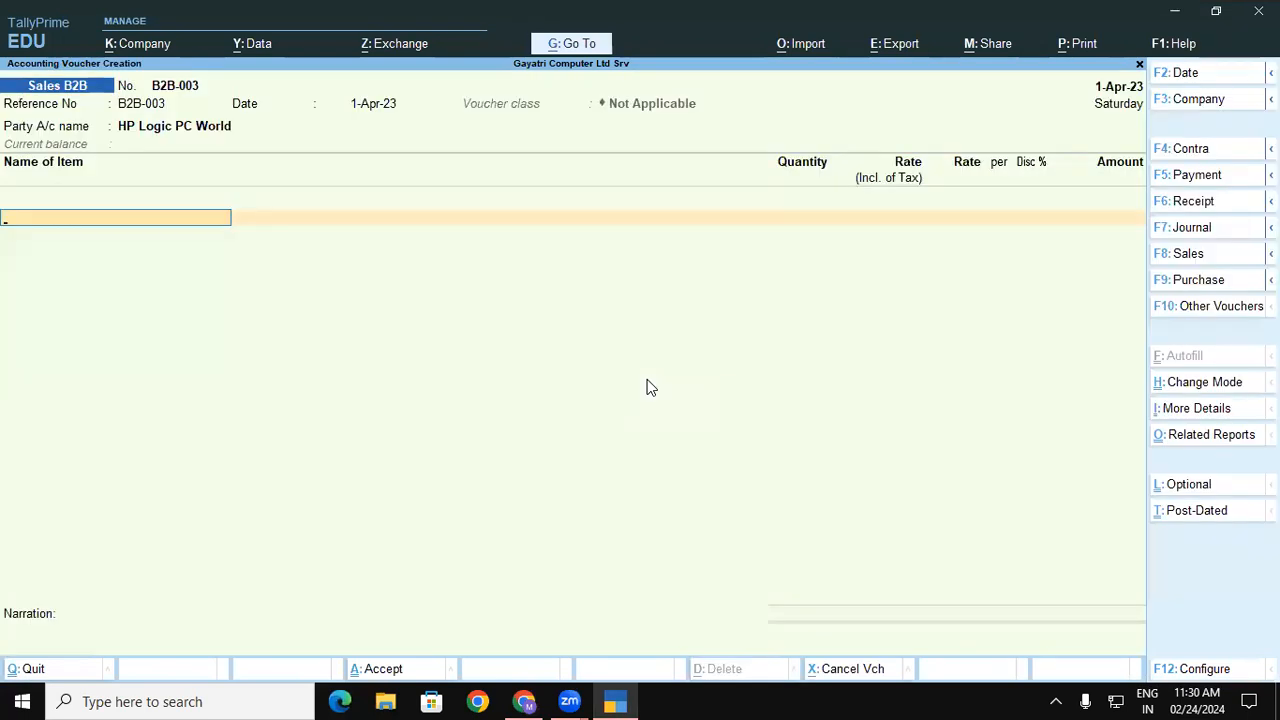
Set Select common Ledger Account for Item Allocation to Yes in the voucher configuration and save it
key("F12")
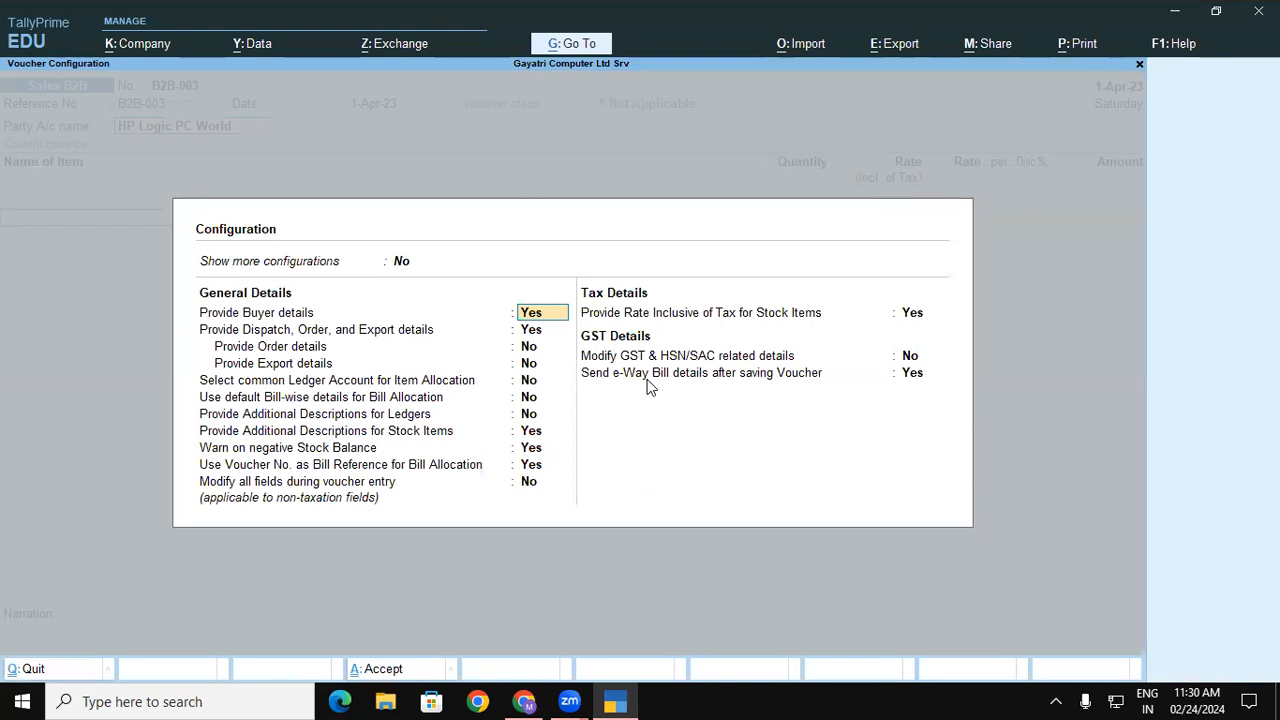
left_click(529, 381)
key("y")
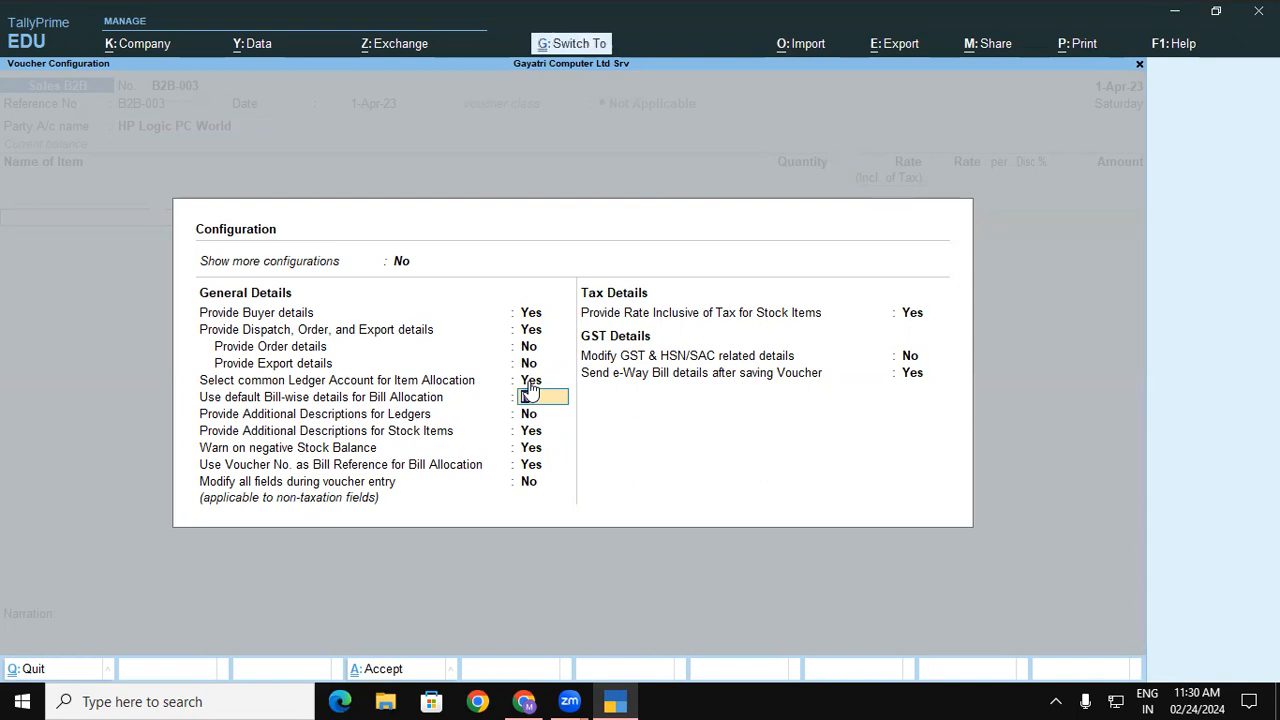
key("ctrl+a")
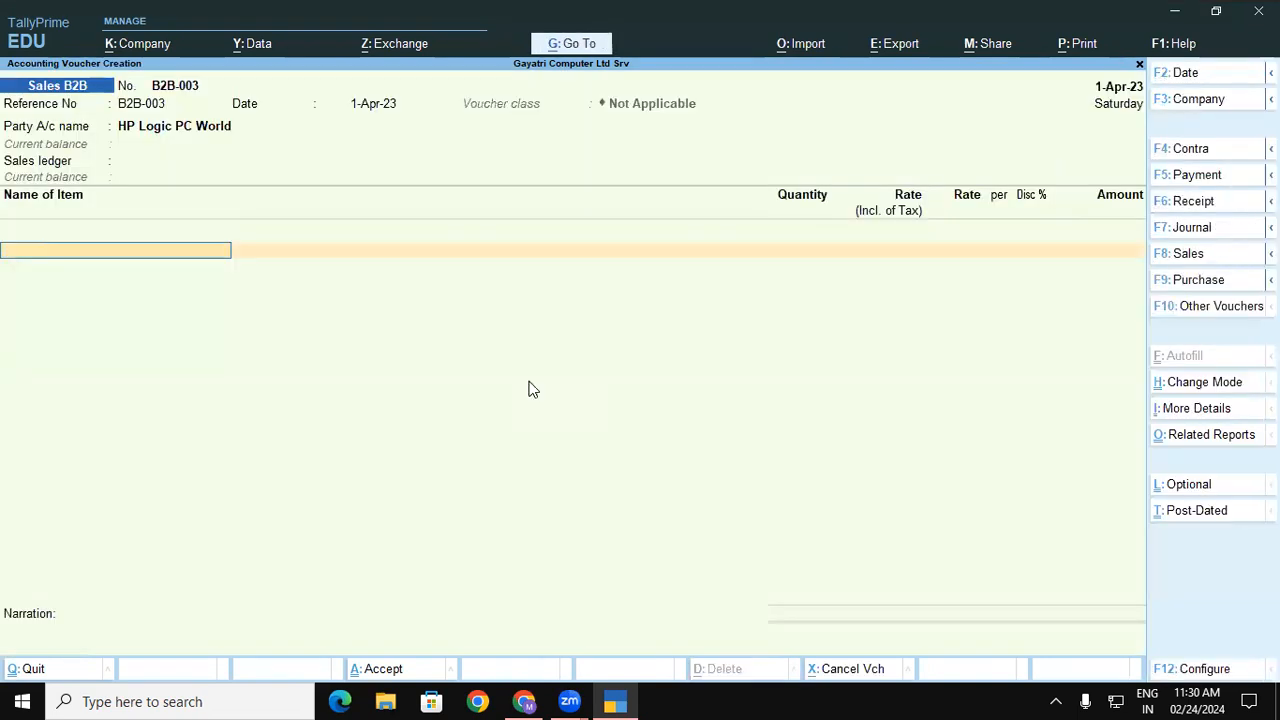
Go through the HP Logic PC World party details again unchanged and choose Sales Local as the sales ledger
left_click(163, 127)
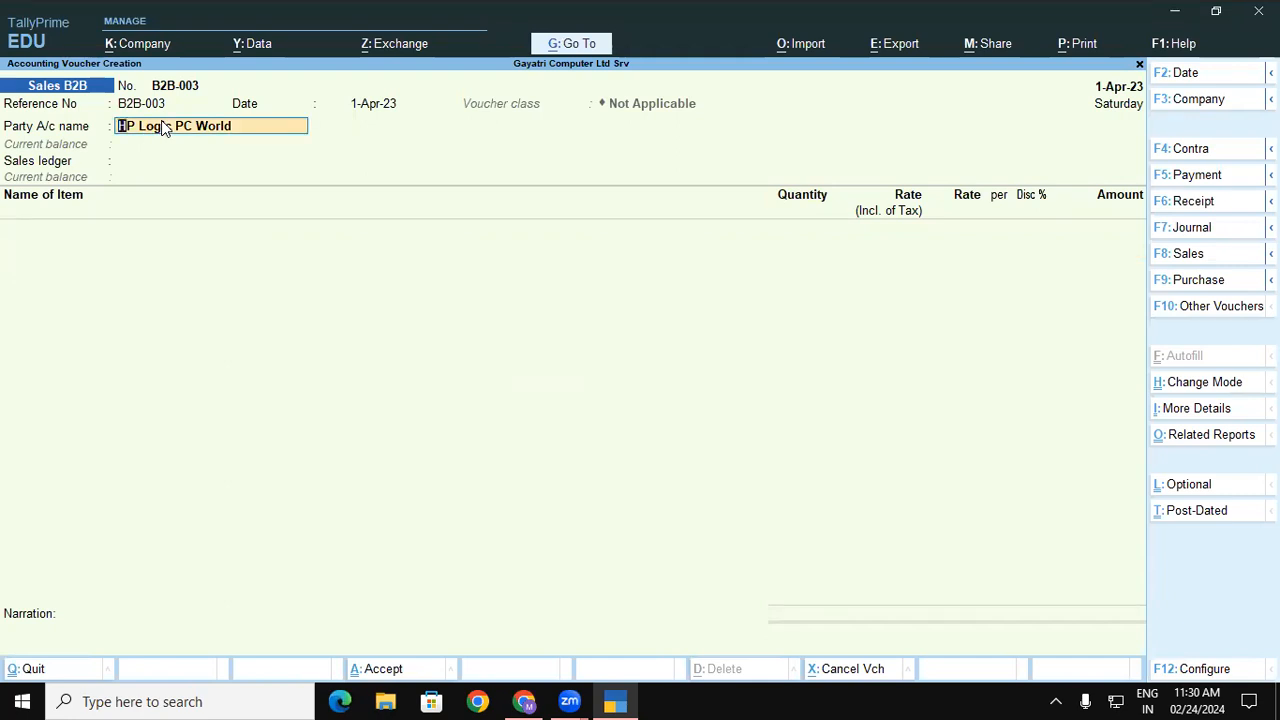
key("Return")
key("Return")
key("Return")
key("Return")
key("Return")
key("Return")
key("Return")
key("Return")
key("Return")
key("Return")
key("Return")
key("Return")
key("Return")
key("Return")
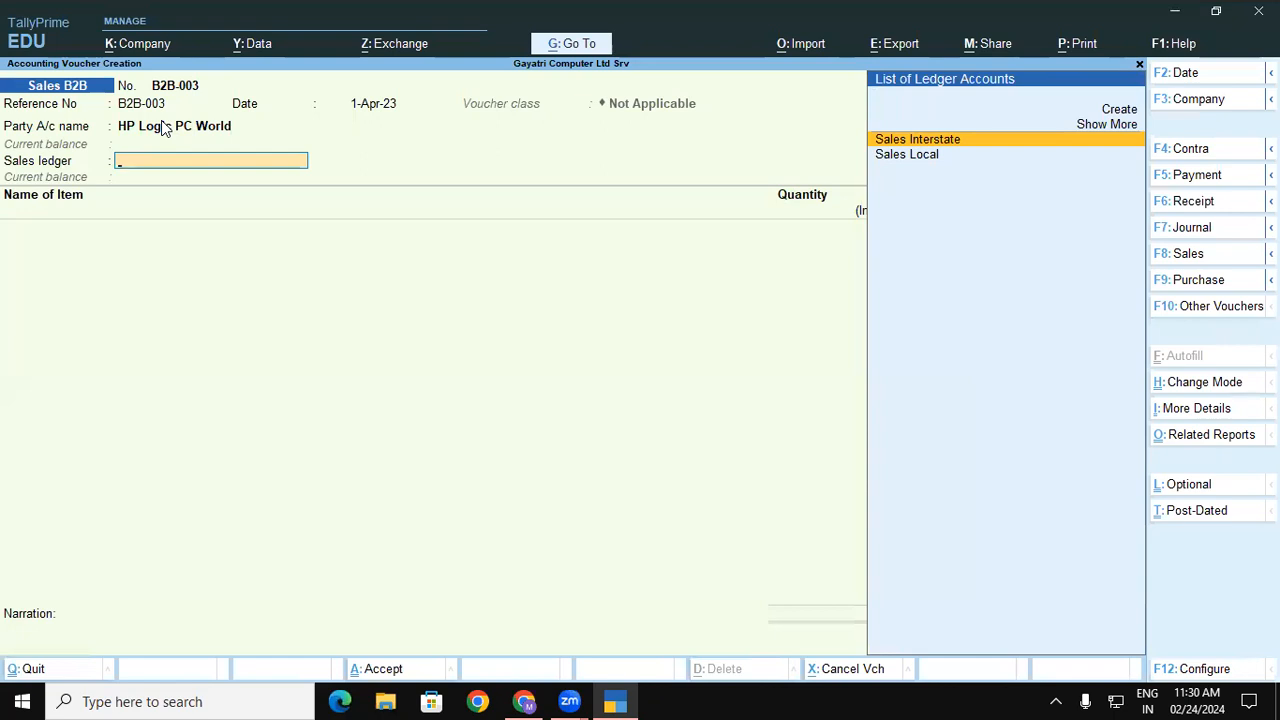
key("Down")
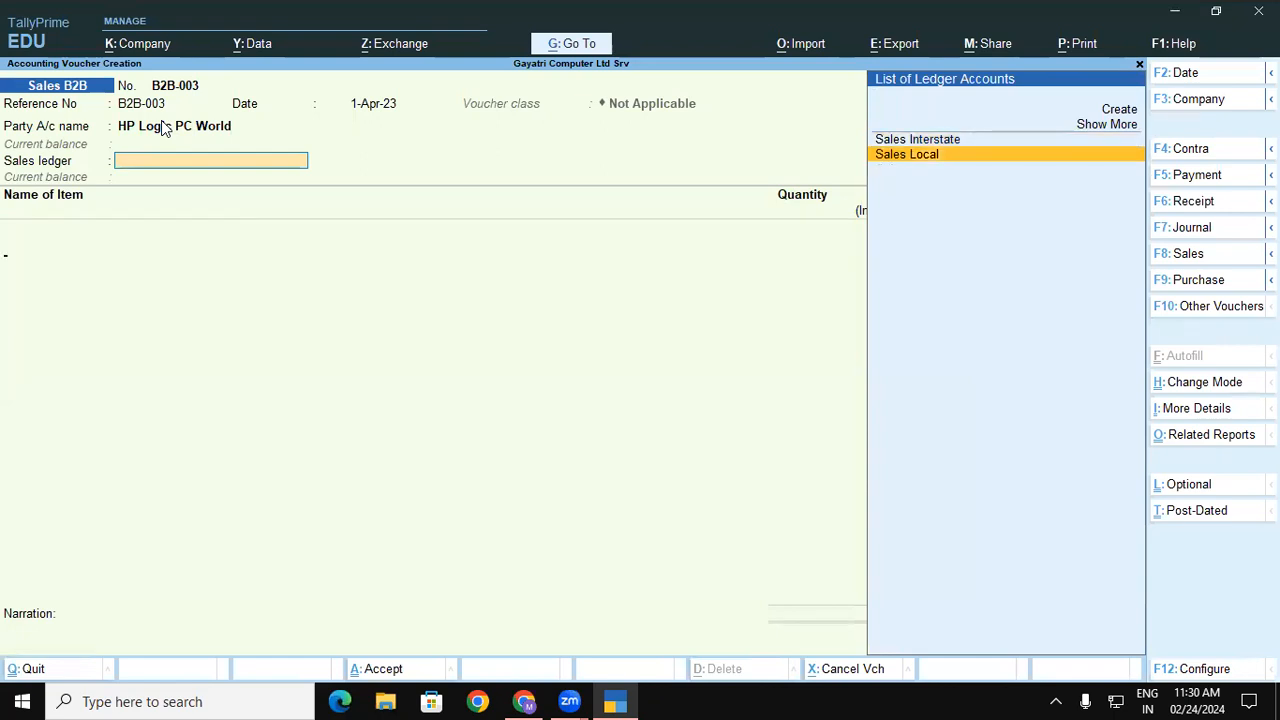
key("Return")
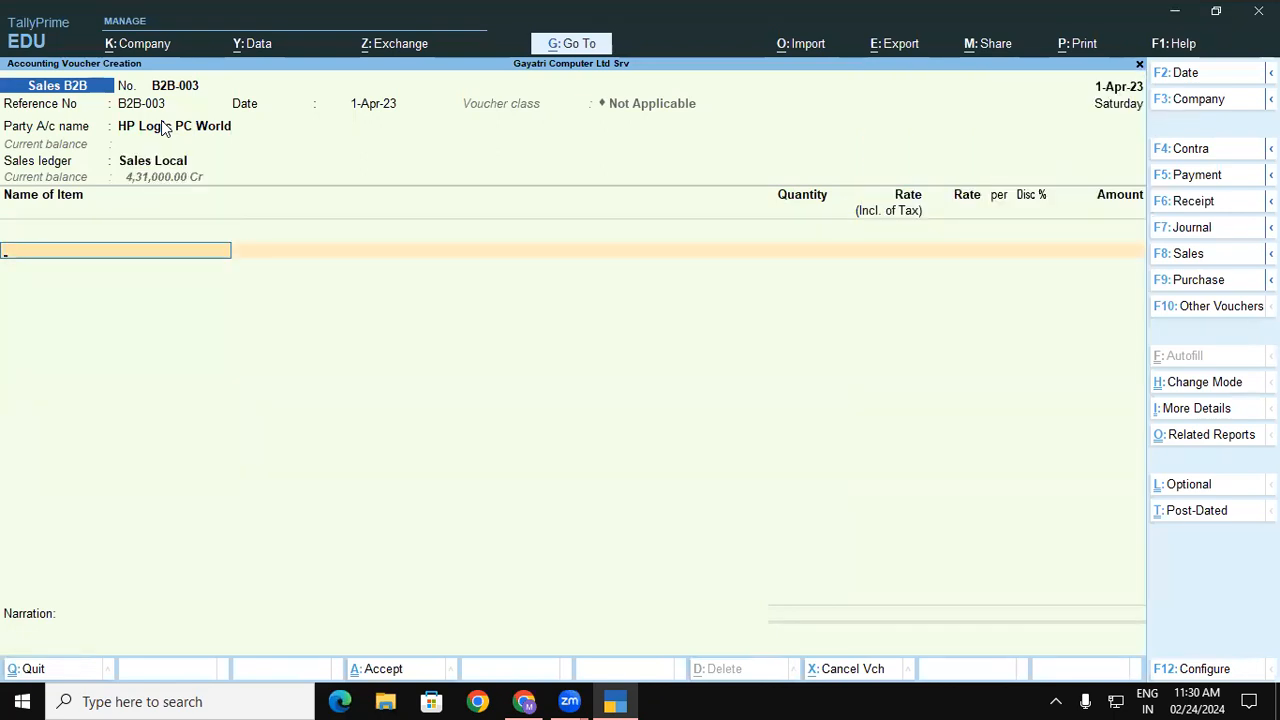
Using the browser's course document, add WD HDD 500 GB in TallyPrime, allocating 5 pcs from the Warehouse godown at a rate of 3,500
left_click(616, 700)
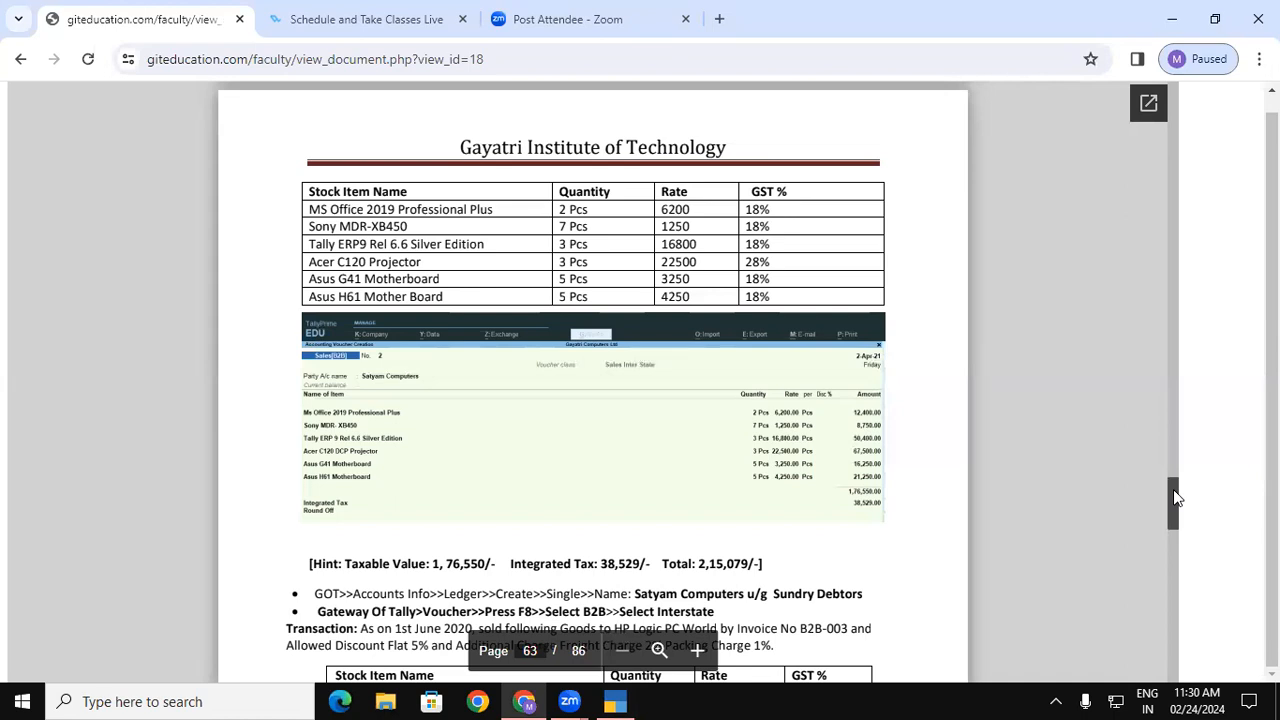
scroll(1175, 497, "down", 5)
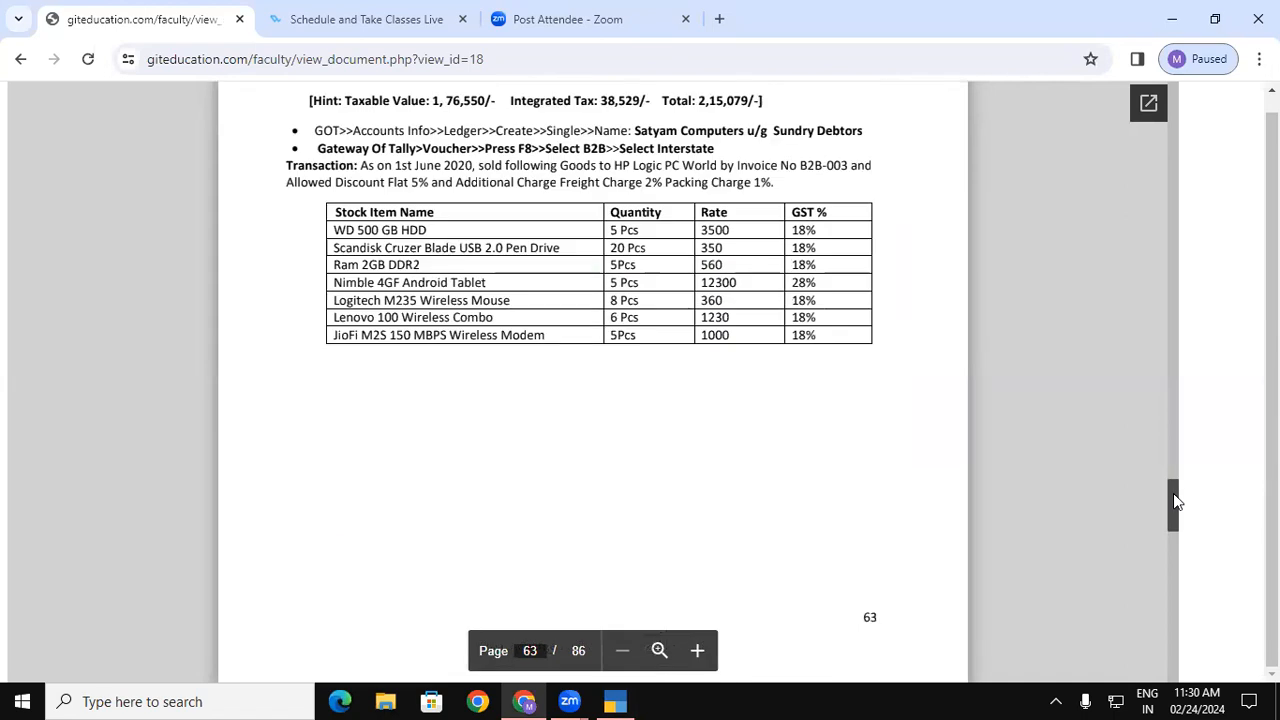
left_click(614, 697)
type("Wd")
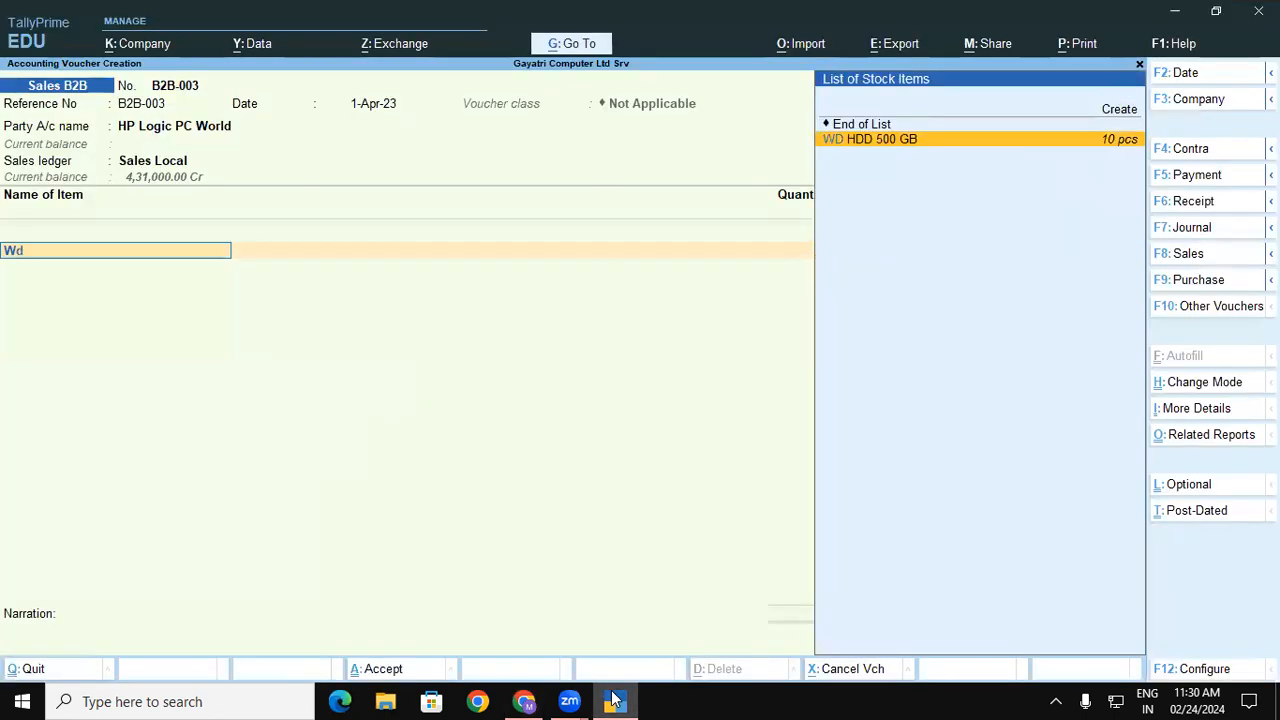
key("Return")
key("Return")
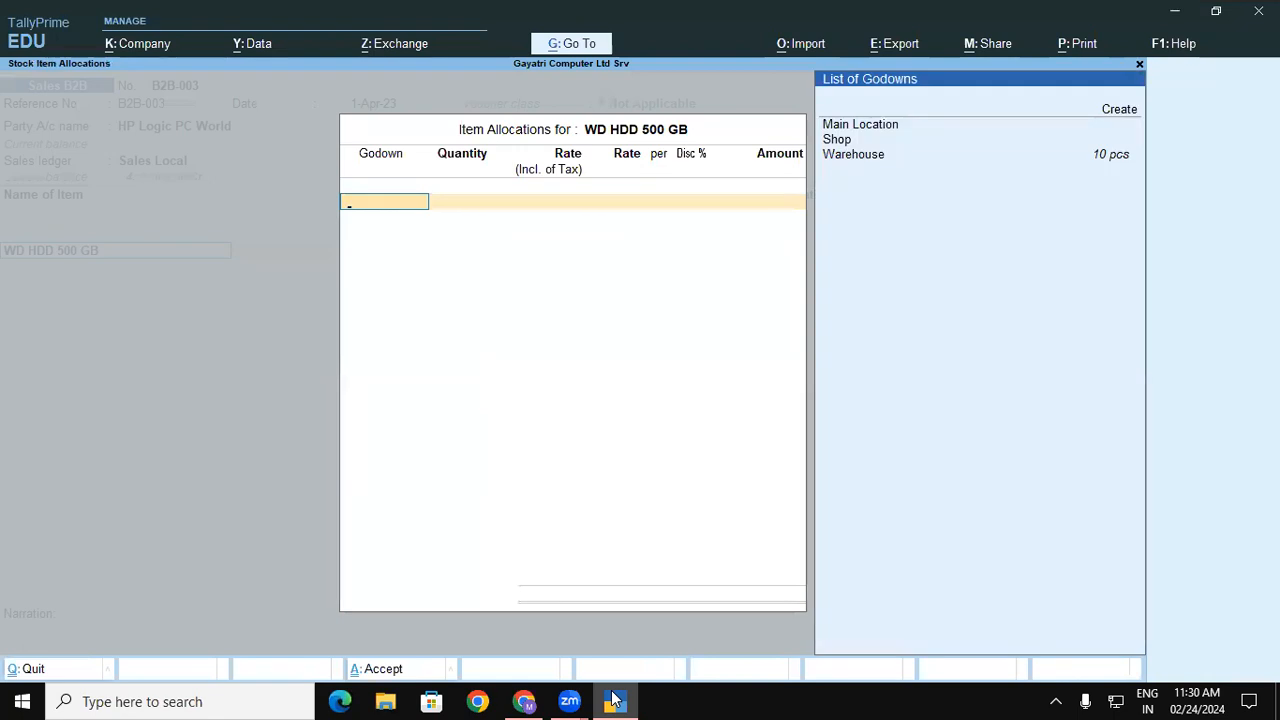
type("wa")
key("Return")
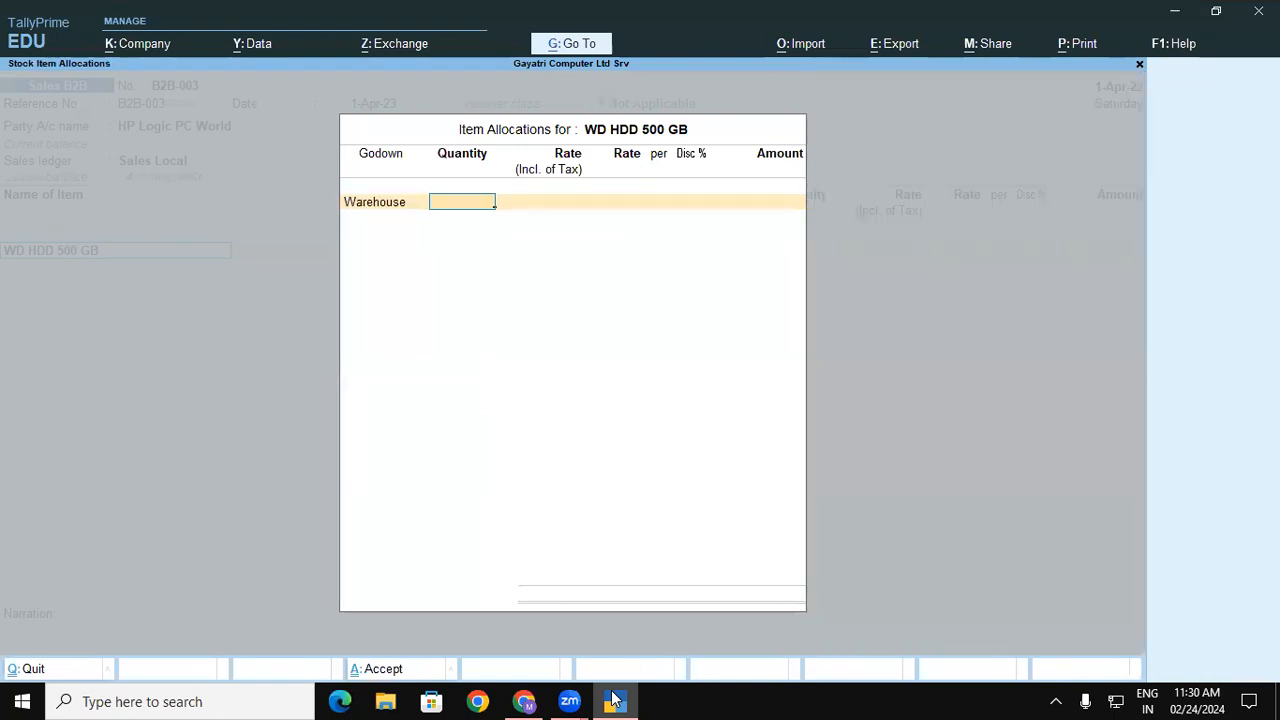
type("5")
key("Return")
key("Return")
type("3,500")
key("Return")
key("Return")
key("Return")
key("Return")
key("Return")
key("Return")
key("BackSpace")
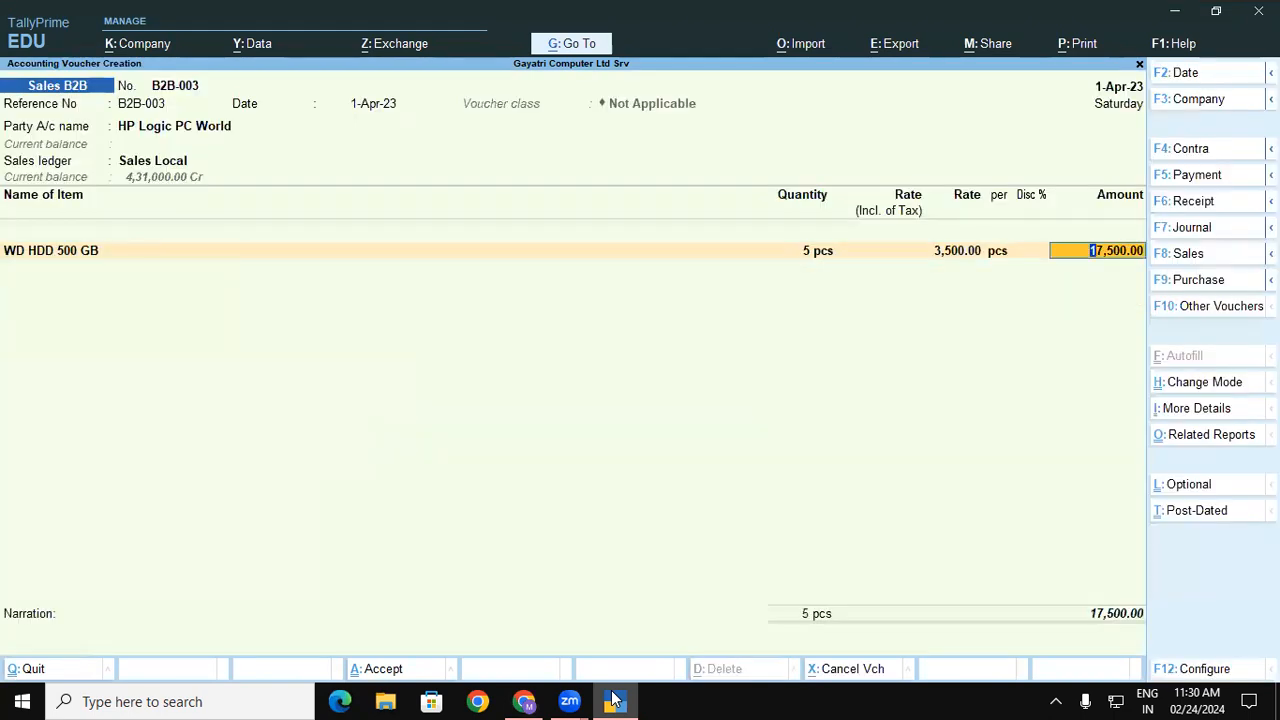
key("Return")
Add the Scandisk Cruzer Blade USB 2.0 pen drive, allocating 20 pcs from the Shop godown at a rate of 350
type("Sc")
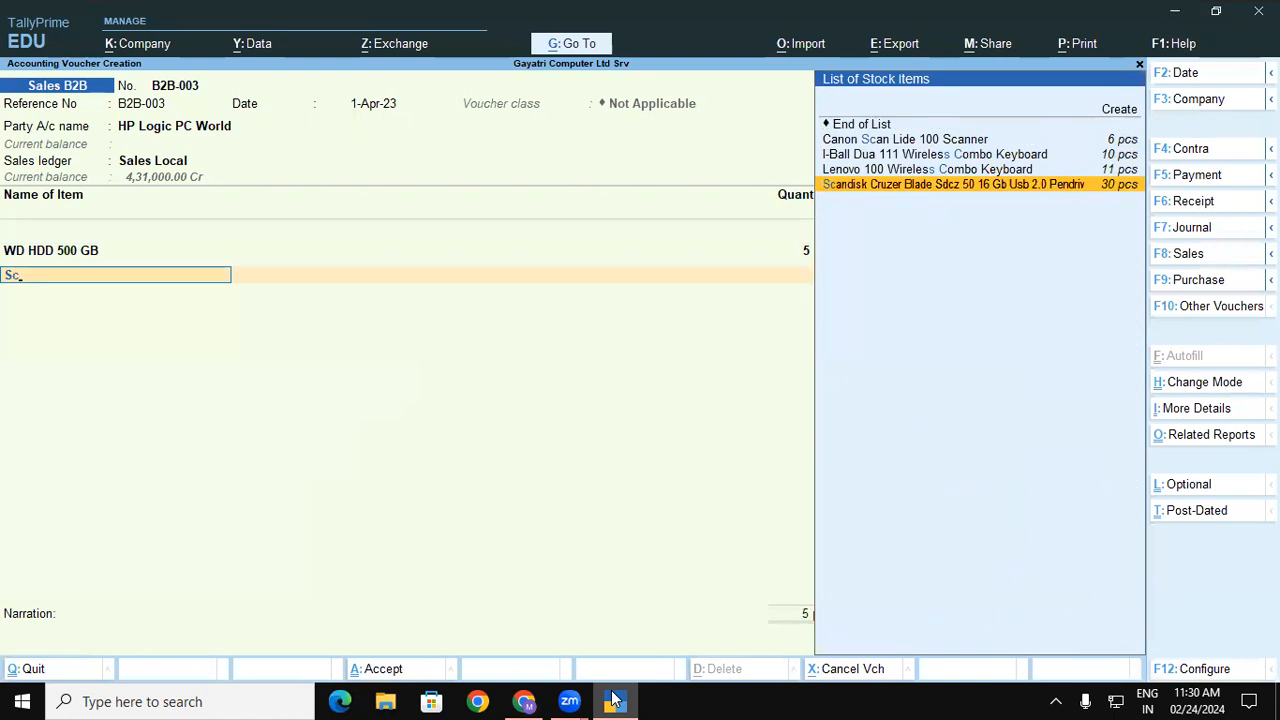
key("Return")
key("Return")
key("Return")
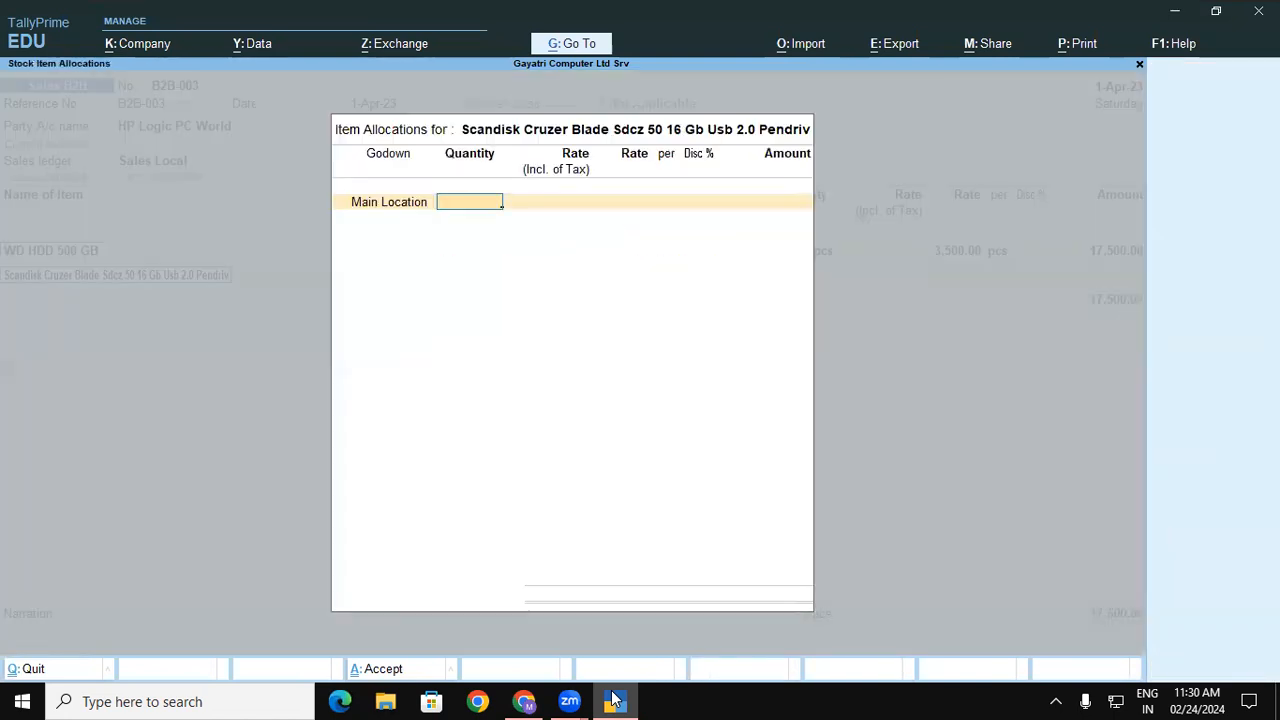
key("BackSpace")
key("BackSpace")
type("S")
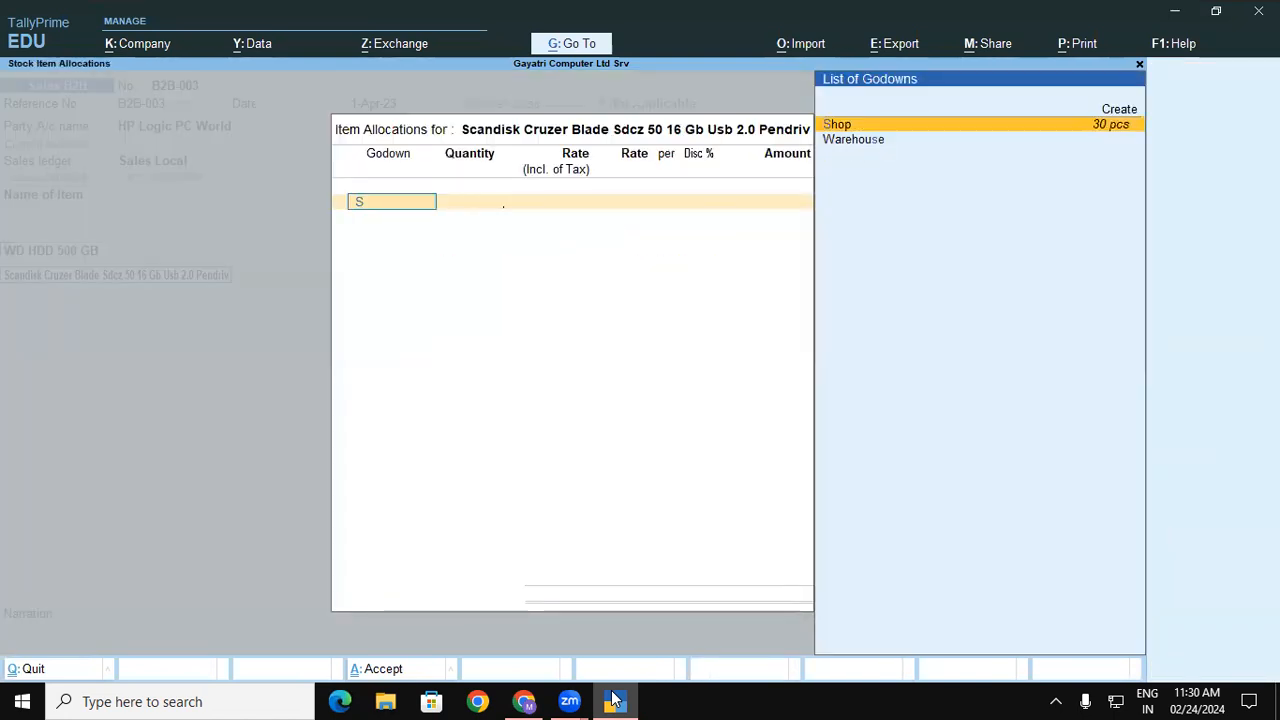
key("Return")
type("20")
key("Return")
key("Return")
type("350")
key("Return")
key("Return")
key("Return")
key("Return")
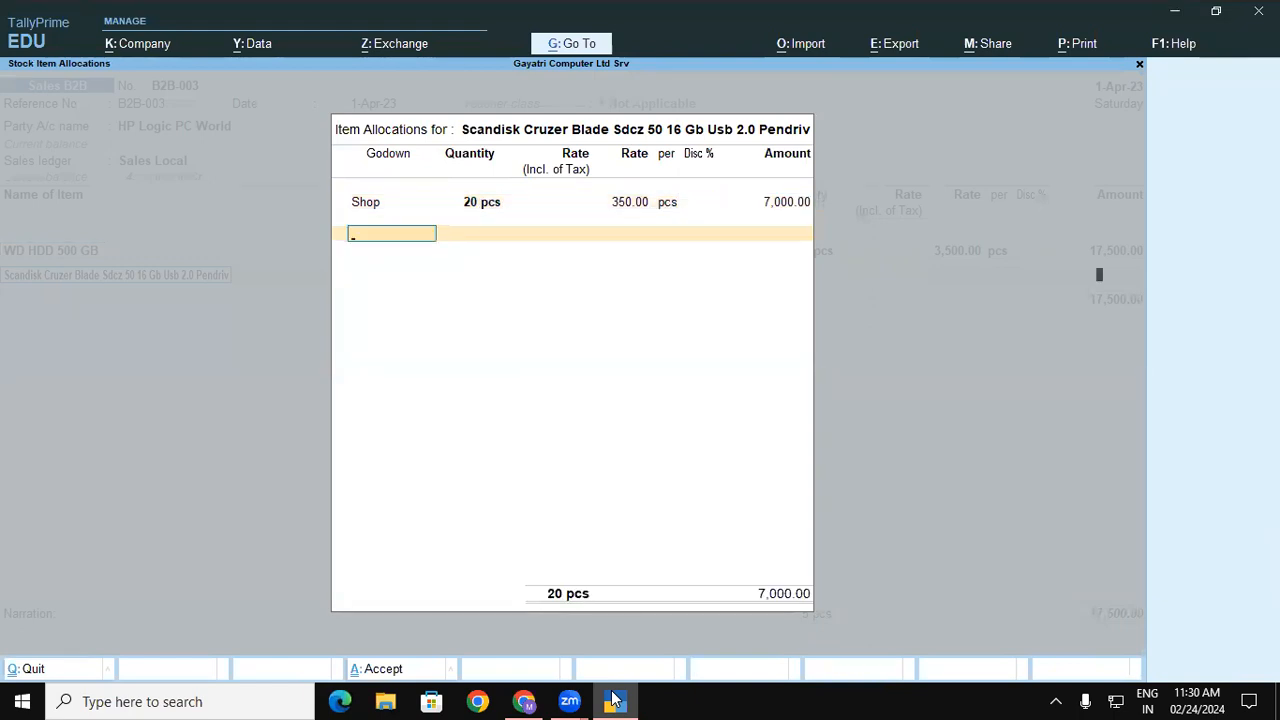
key("Return")
Add RAM 2 GB DDR2, allocating 5 pcs from the Warehouse godown at a rate of 560
type("ra")
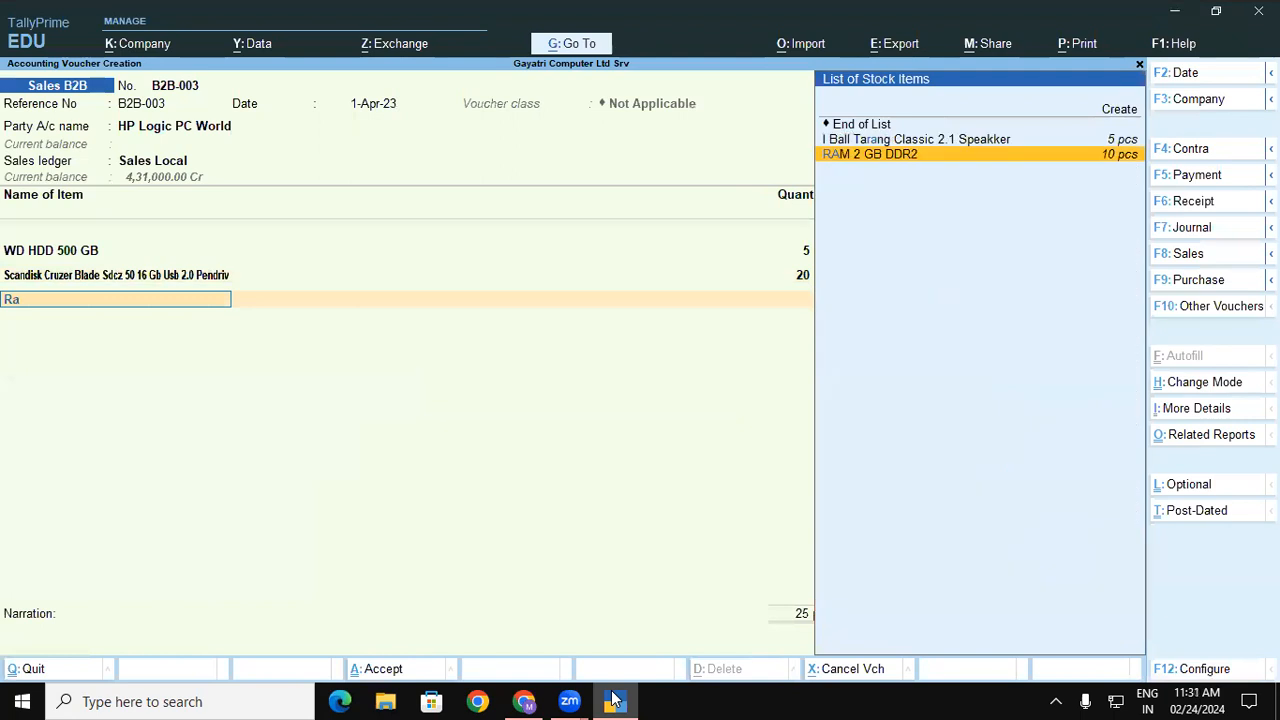
key("Return")
key("Return")
type("wa")
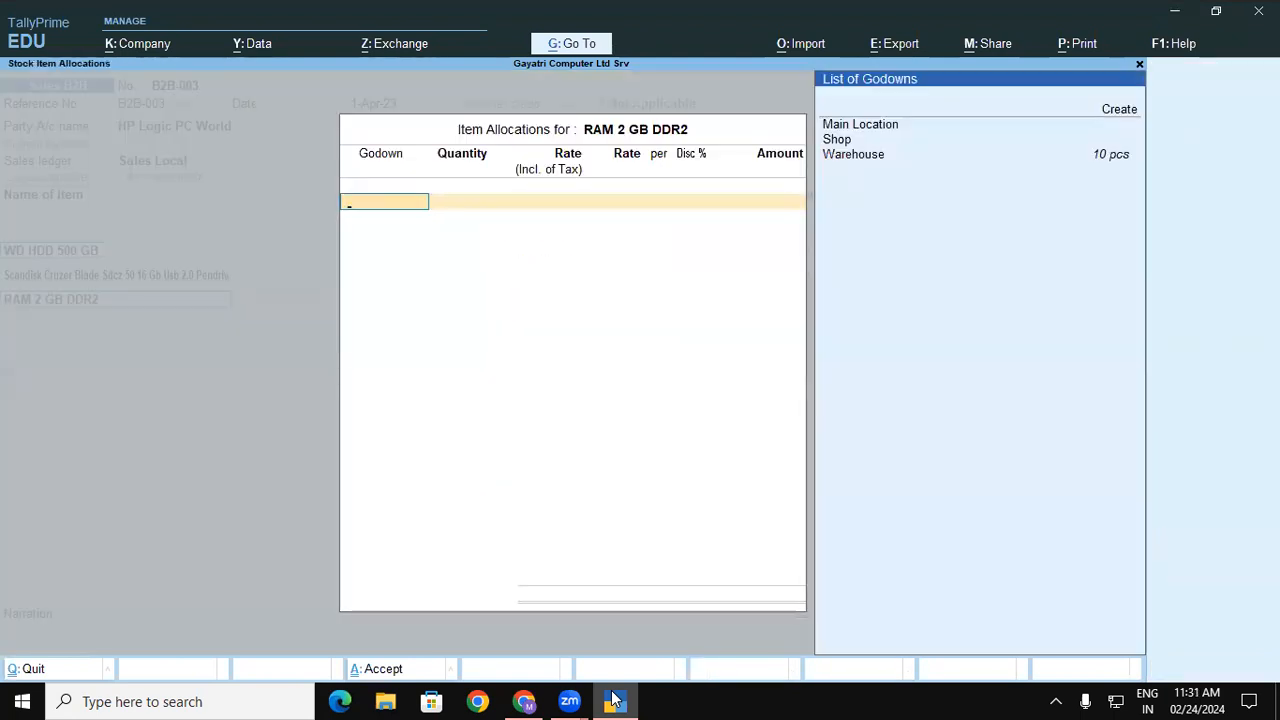
key("Return")
type("5")
key("Return")
key("Return")
type("560")
key("Return")
key("Return")
key("Return")
key("Return")
key("Return")
key("Return")
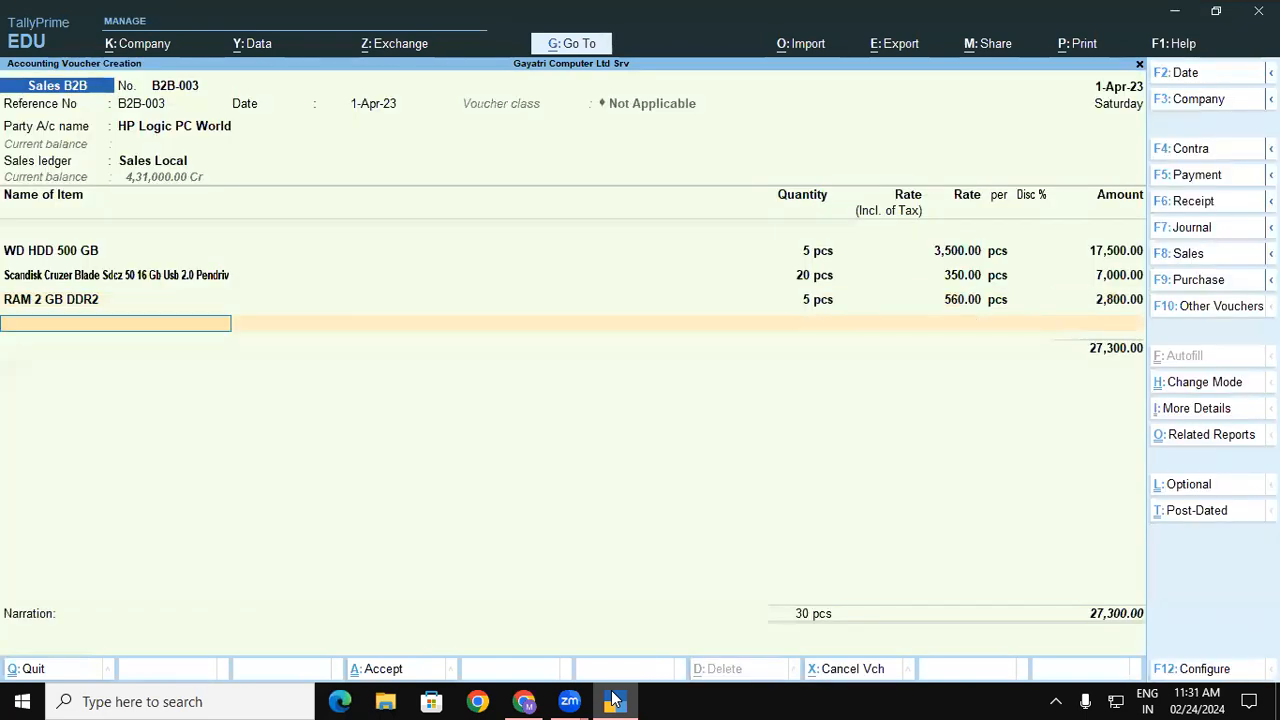
Add the Nimble - 4 Gf Android Tablet, allocating 5 pcs from the Warehouse godown at a rate of 12,300
type("Ni")
key("Return")
key("Return")
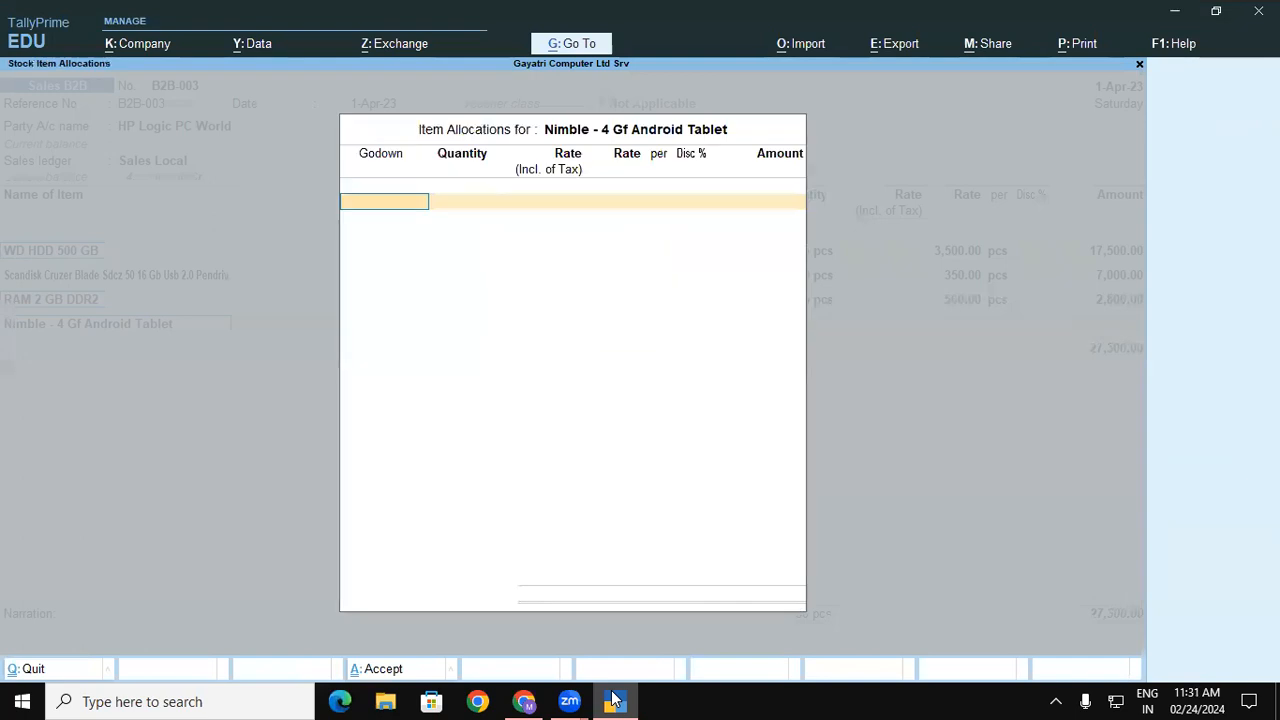
type("w")
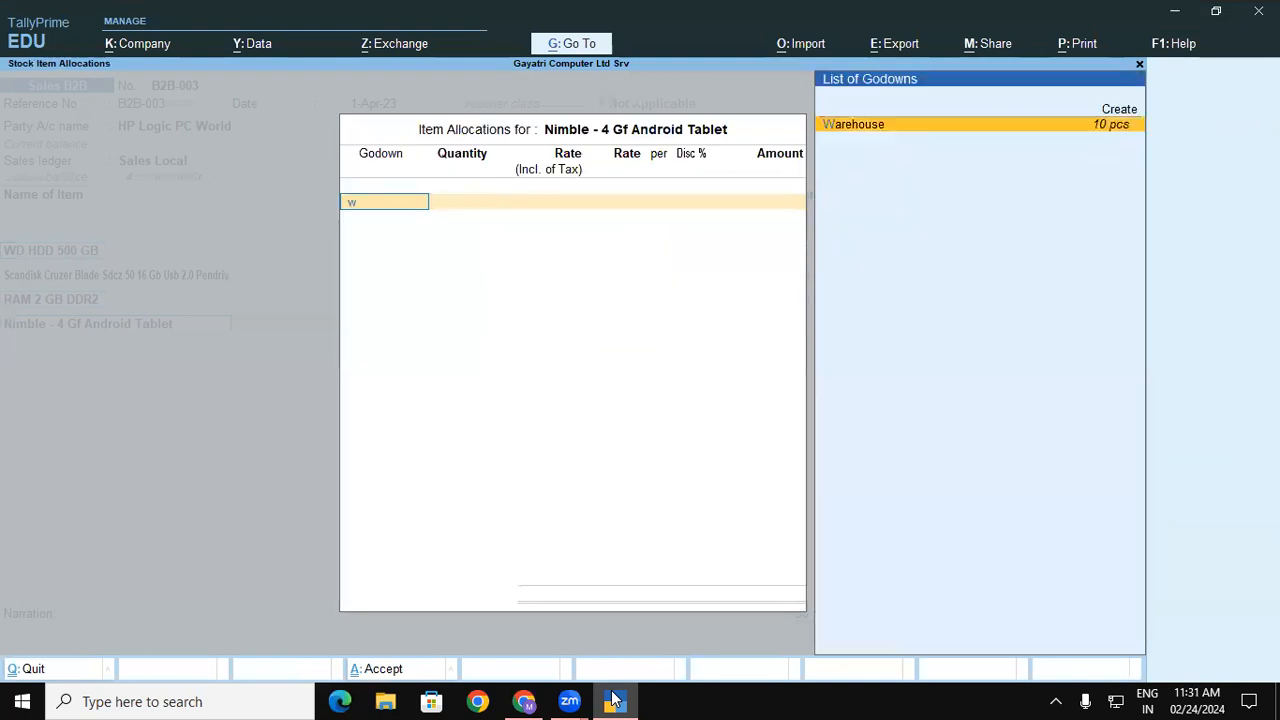
key("Return")
type("5")
key("Return")
key("Return")
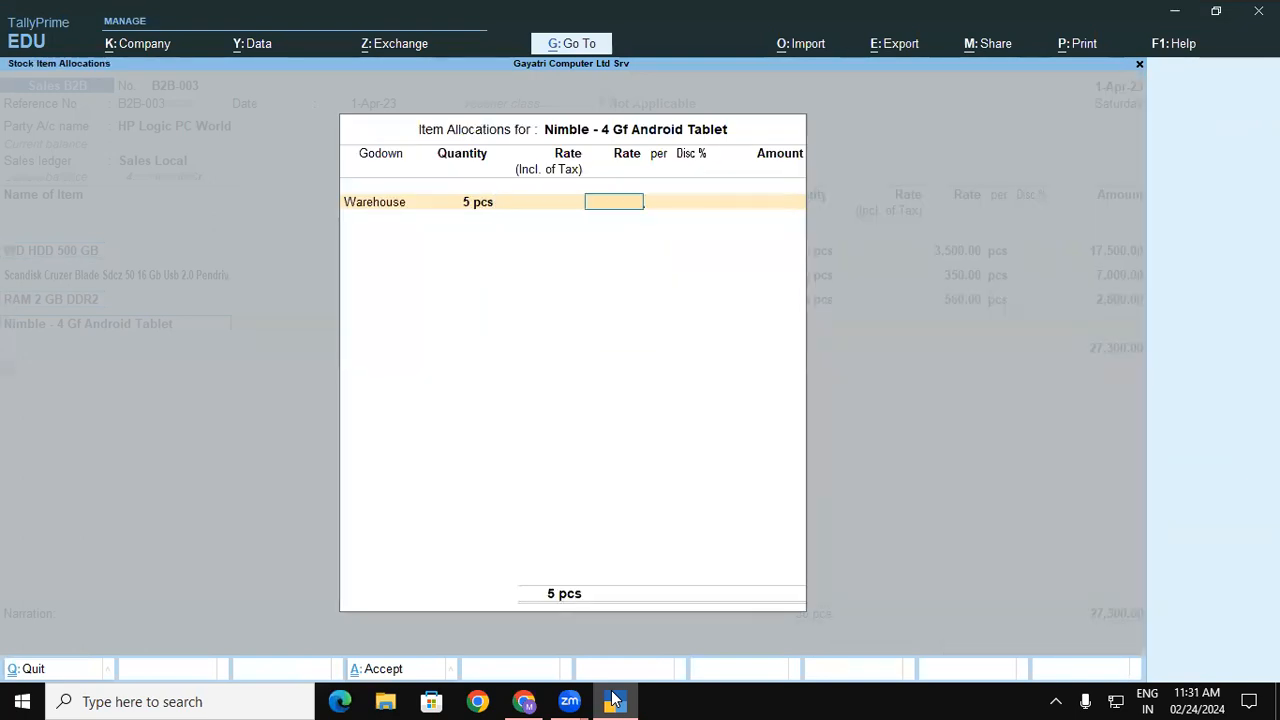
type("12300")
key("Return")
key("Return")
key("Return")
key("Return")
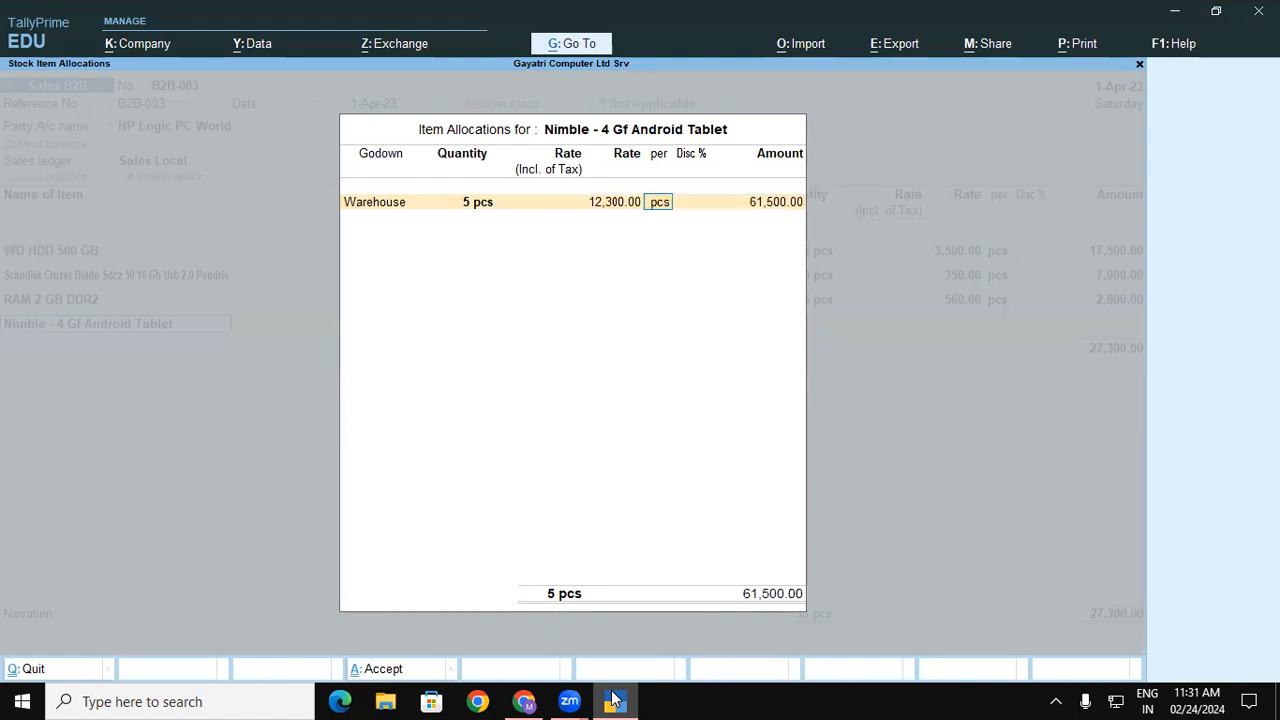
key("Return")
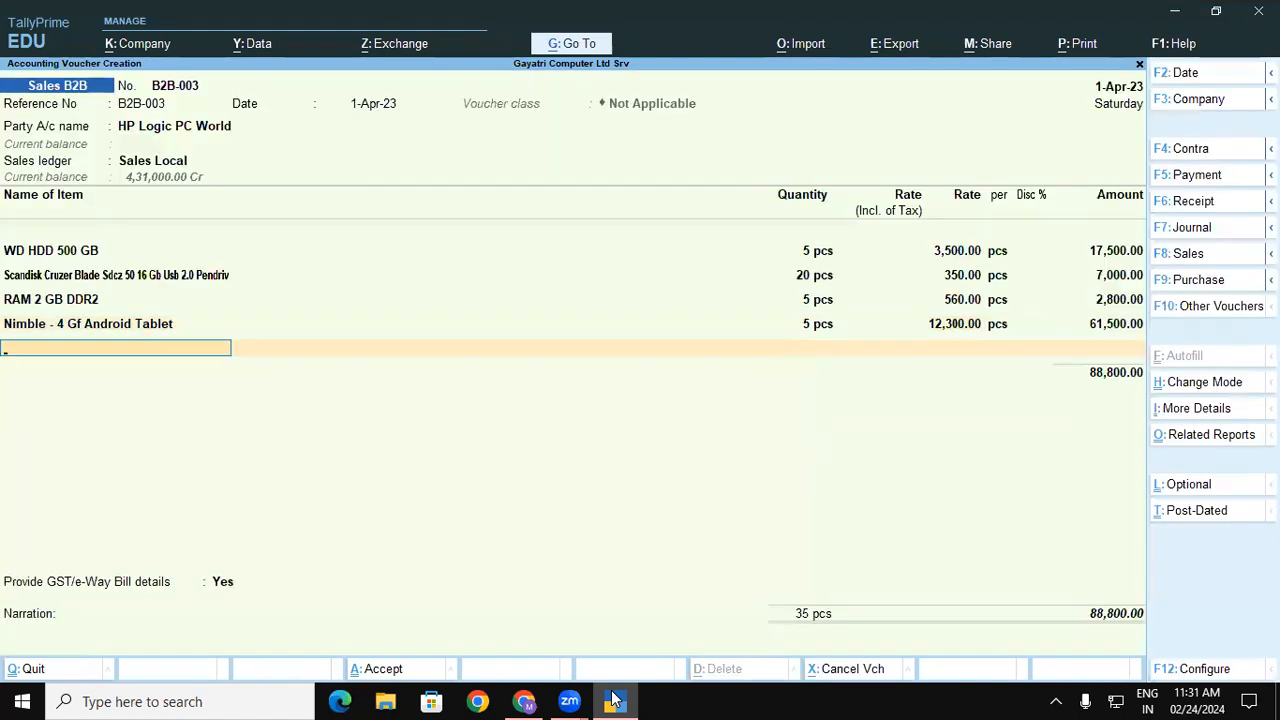
Add the Logitech M235 Wireless Mouse, allocating 8 pcs from the Shop godown at a rate of 360
type("Lo")
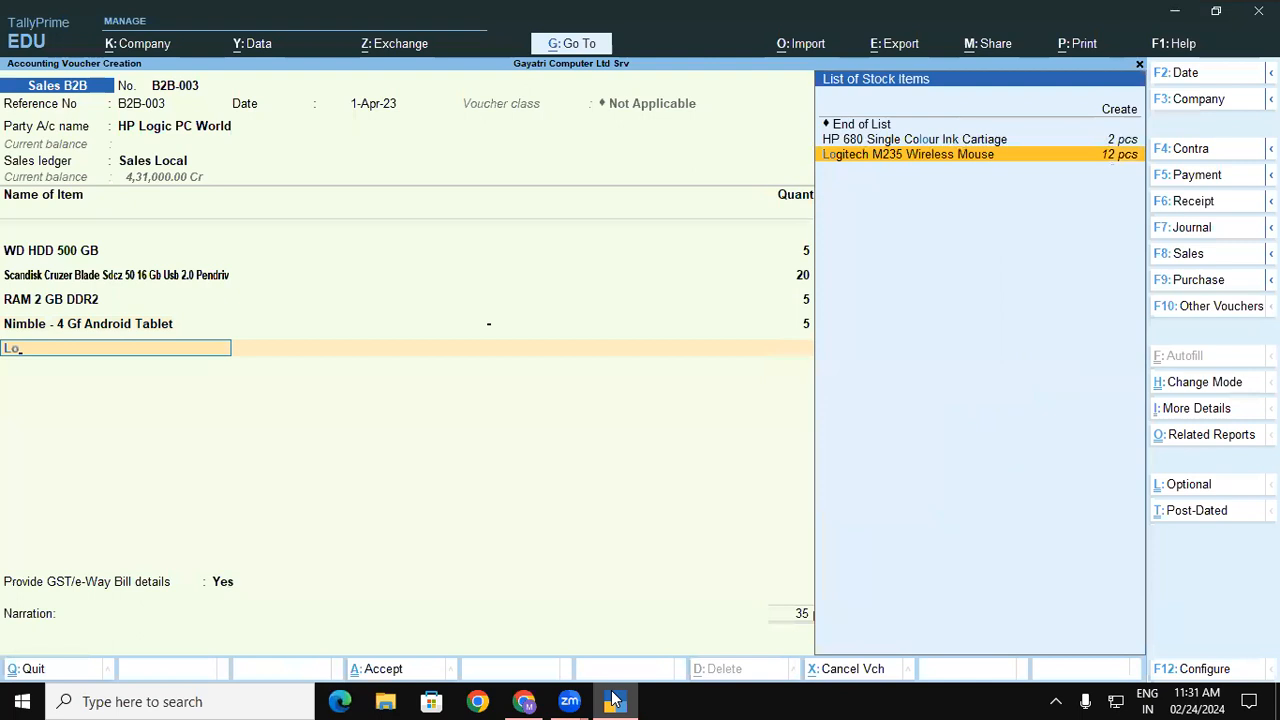
key("Return")
key("Return")
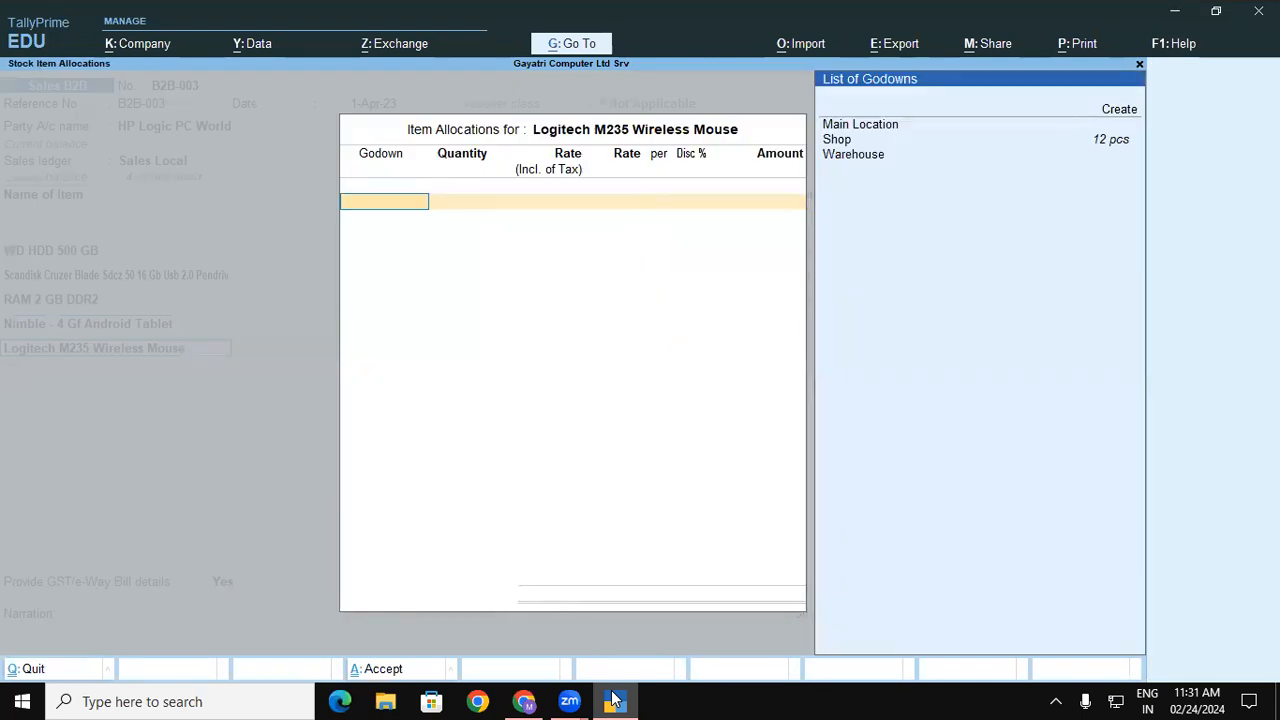
type("s")
key("Return")
type("8")
key("Return")
key("Return")
type("360")
key("Return")
key("Return")
key("Return")
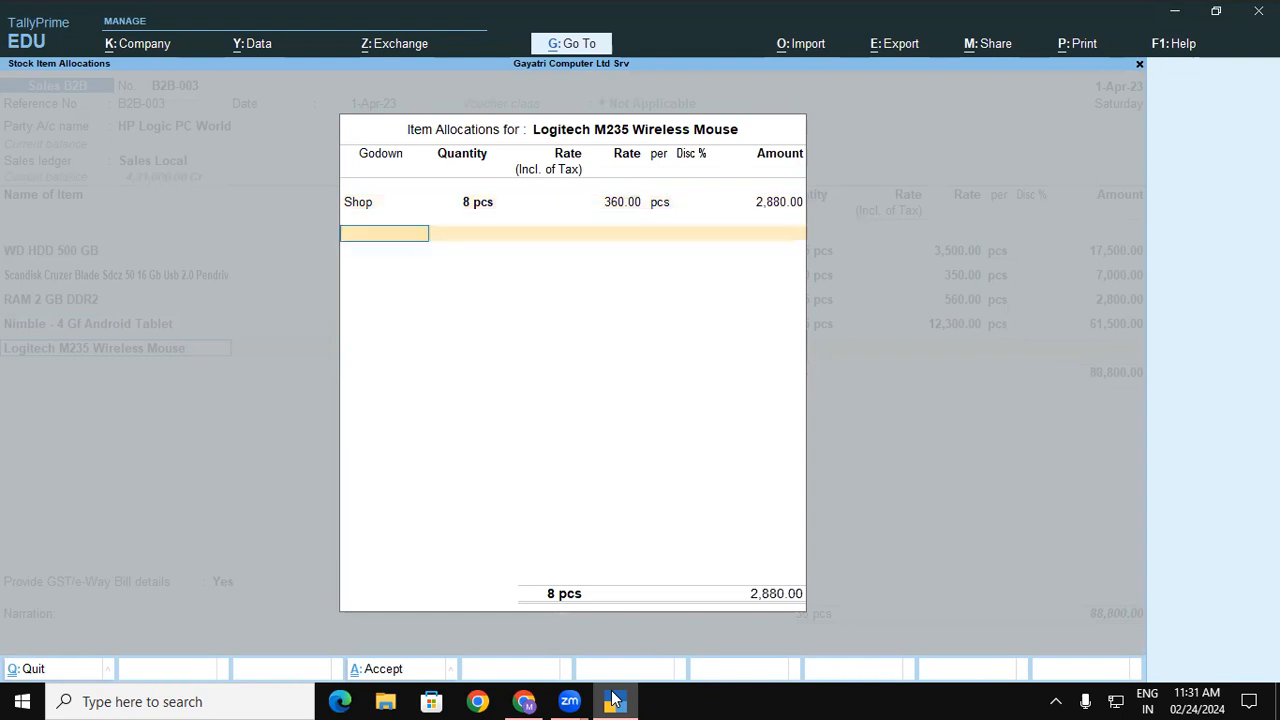
key("Return")
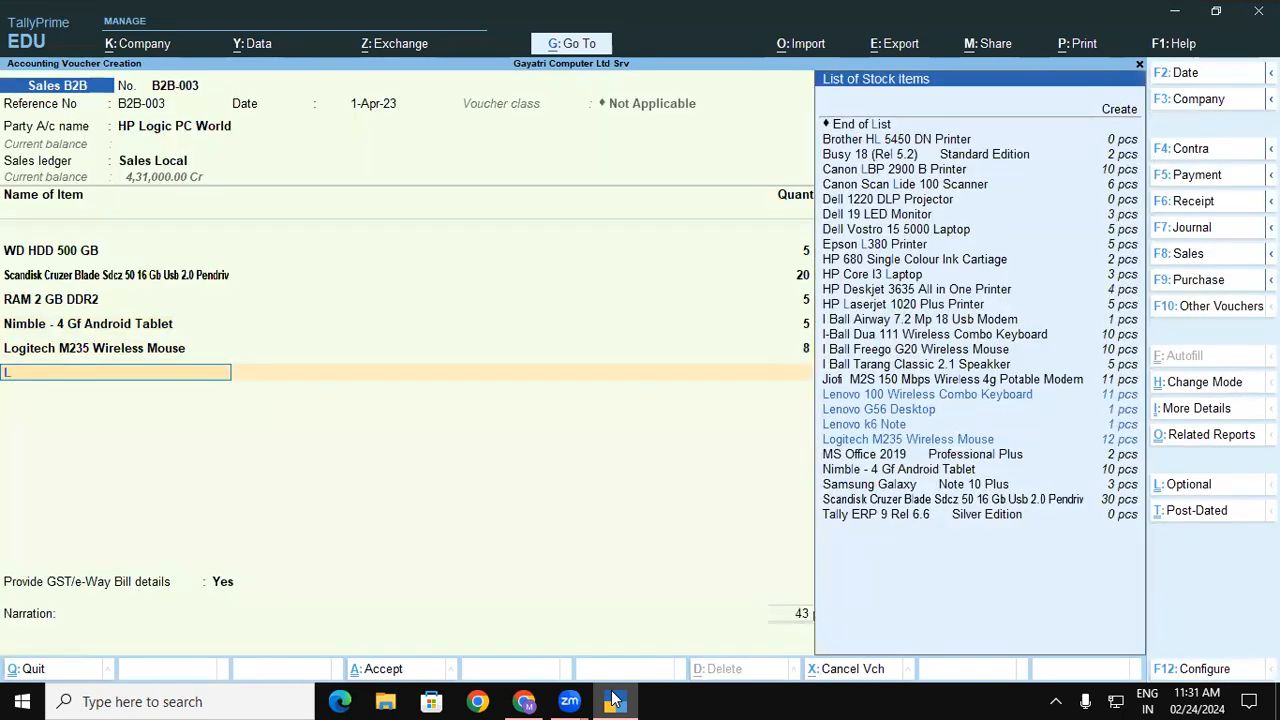
Add the Lenovo 100 Wireless Combo Keyboard, allocating 6 pcs from the Shop godown at a rate of 1,230
type("Le")
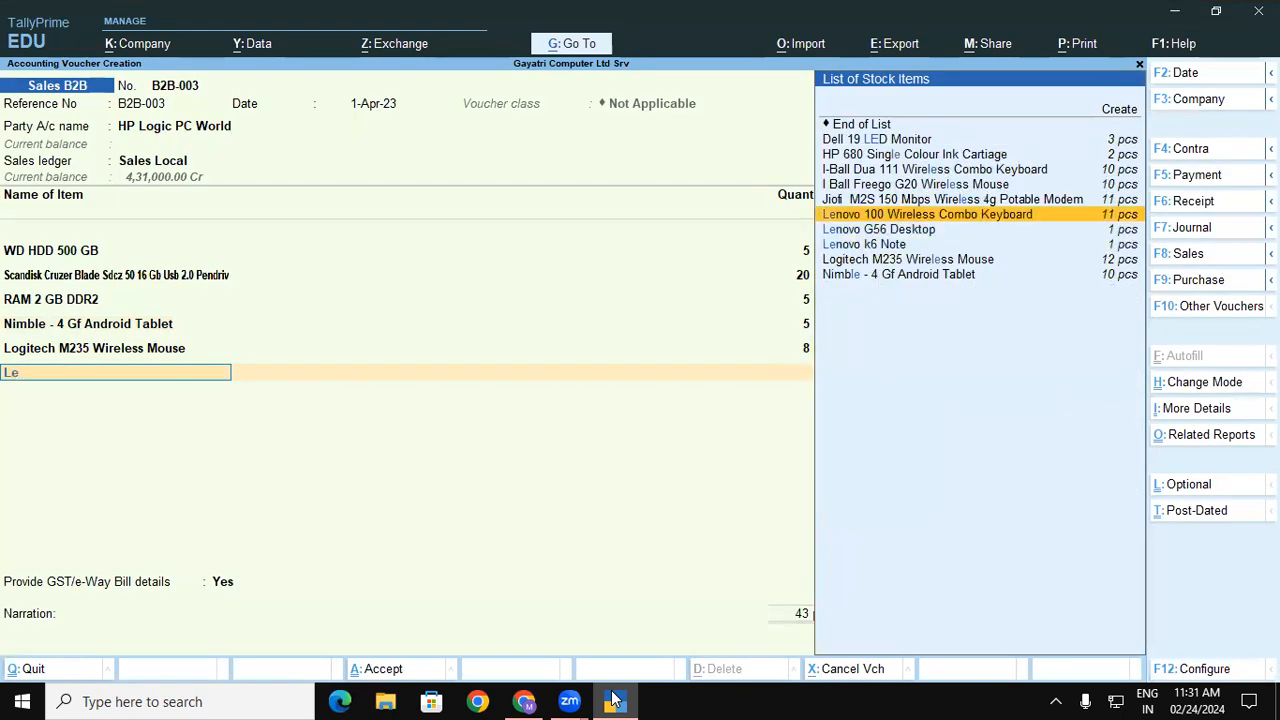
key("Return")
key("Return")
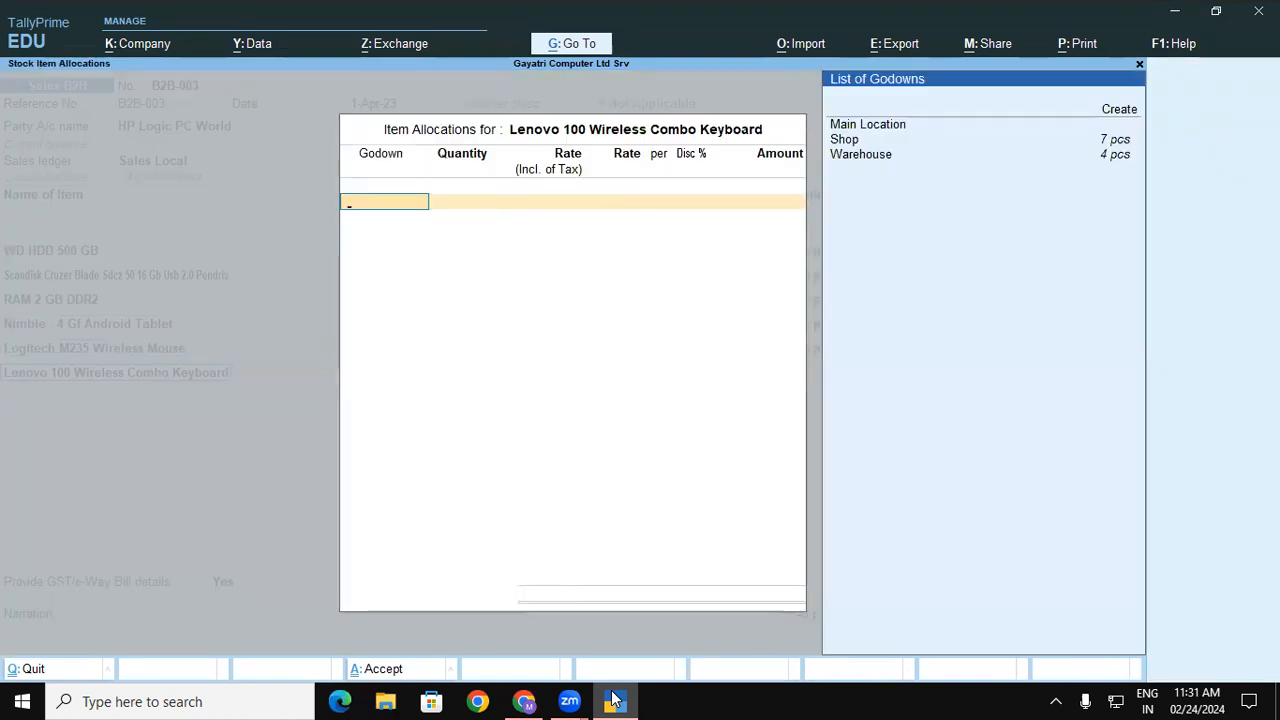
type("s")
key("Return")
type("6")
key("Return")
key("Return")
type("1230")
key("Return")
key("Return")
key("Return")
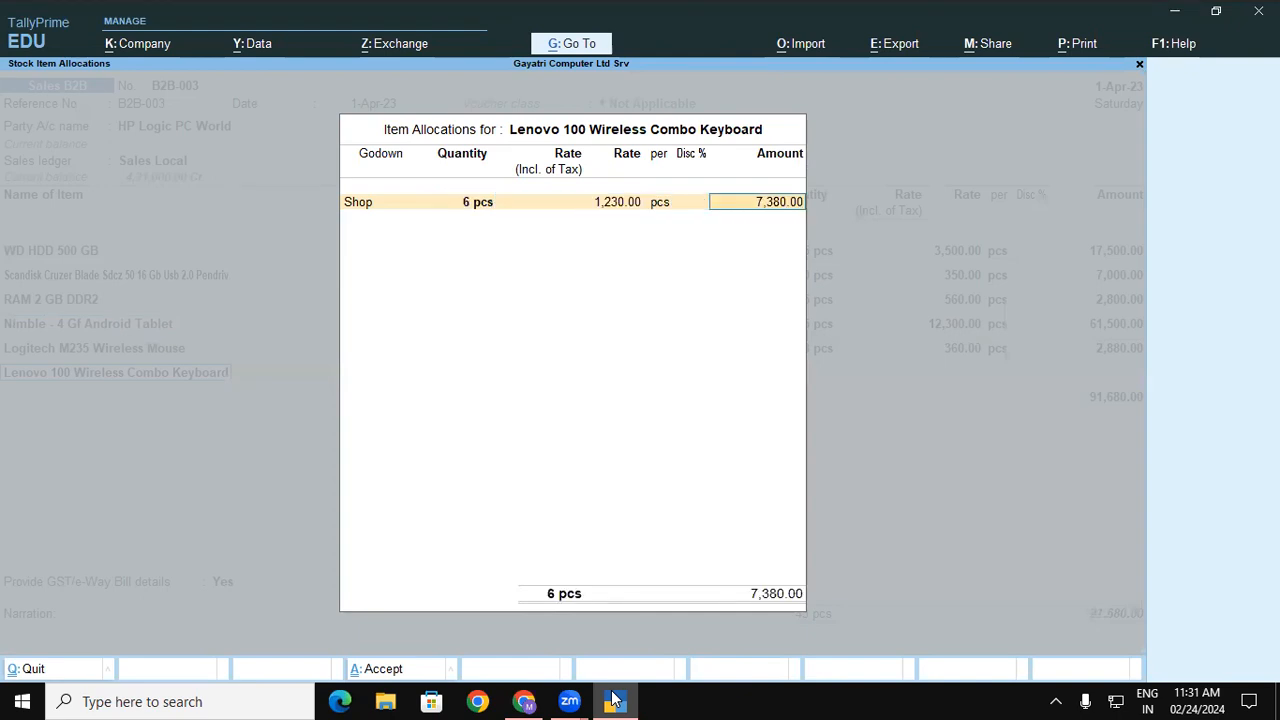
key("Return")
key("Return")
key("Return")
Add the Jiofi M2S 150 Mbps modem, allocating 5 pcs from the Shop godown at a rate of 1,000, and end the item list
type("Ji")
key("Return")
key("Return")
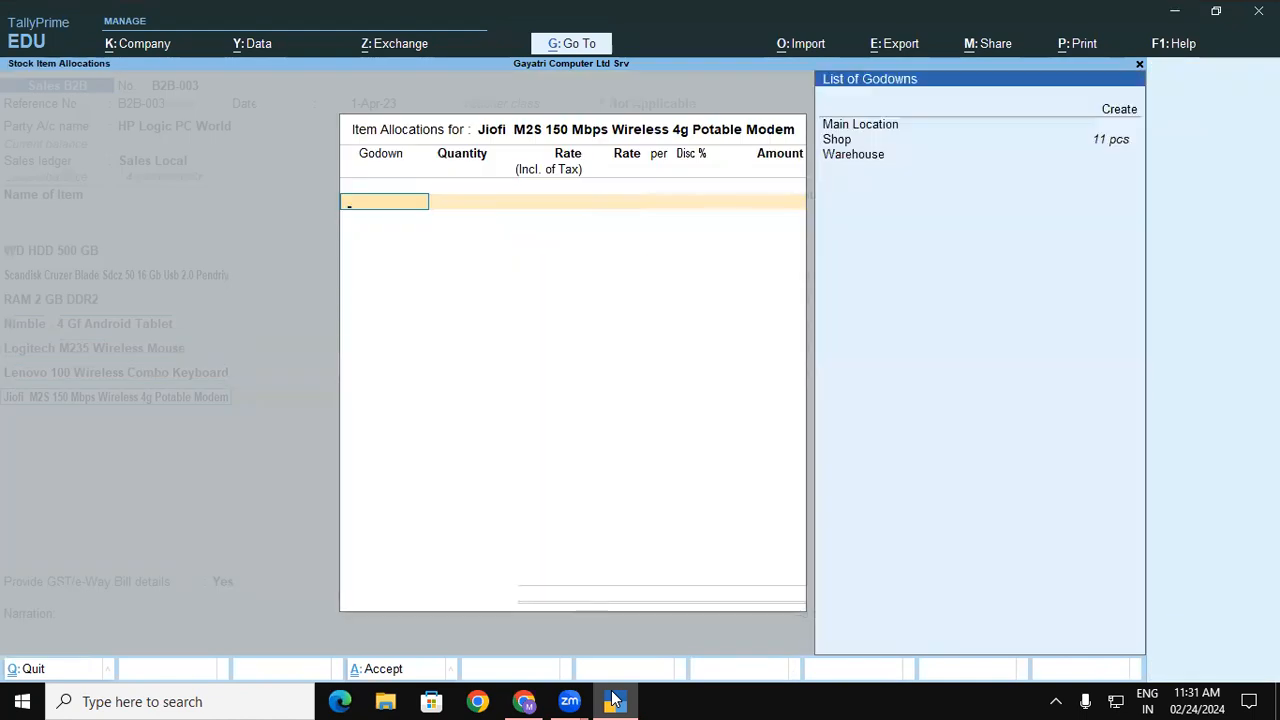
type("S")
key("Return")
type("5")
key("Return")
key("Return")
type("1000")
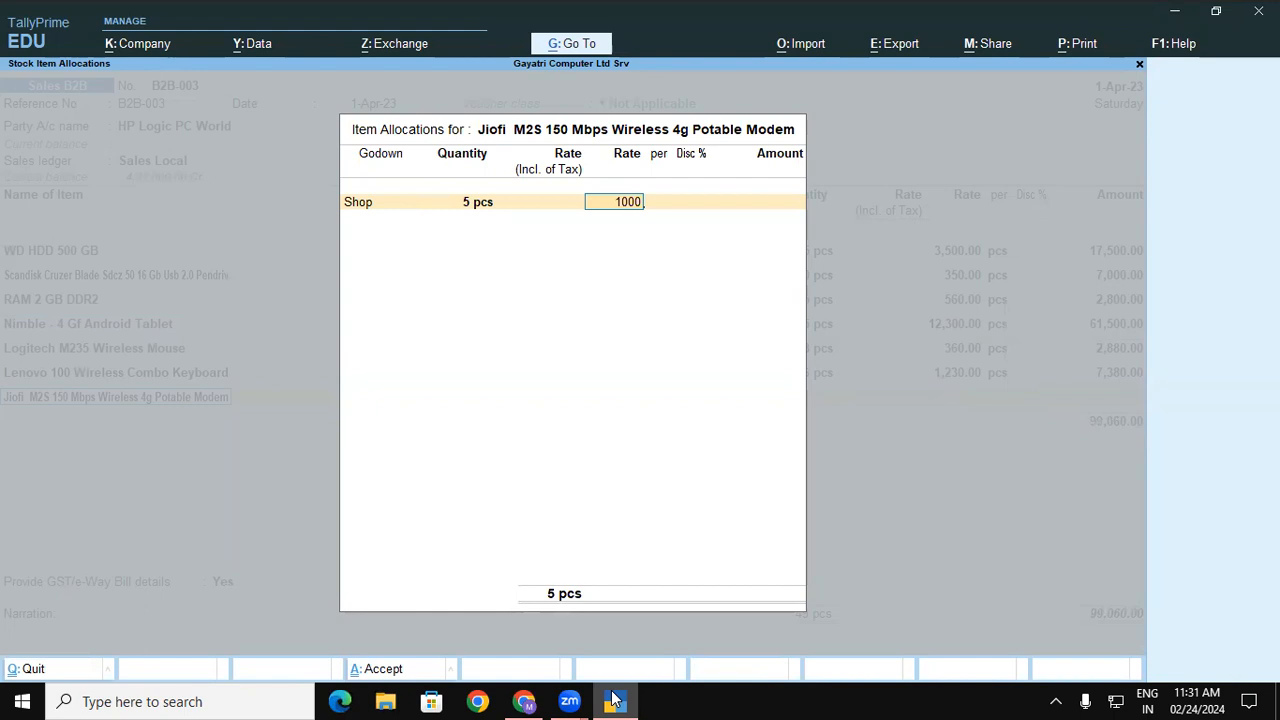
key("Return")
key("Return")
key("Return")
key("Return")
key("Return")
key("Return")
key("Return")
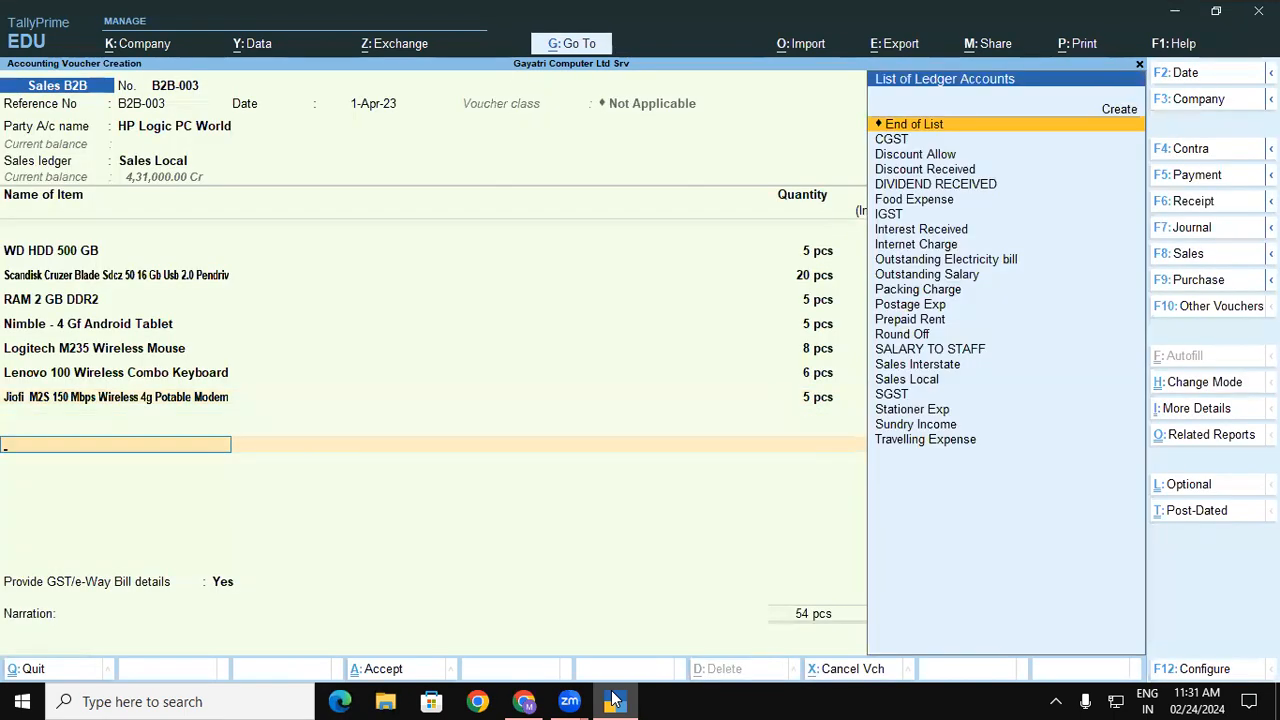
Add the Discount Allow ledger below the items at a rate of -5%
type("Discount Allow")
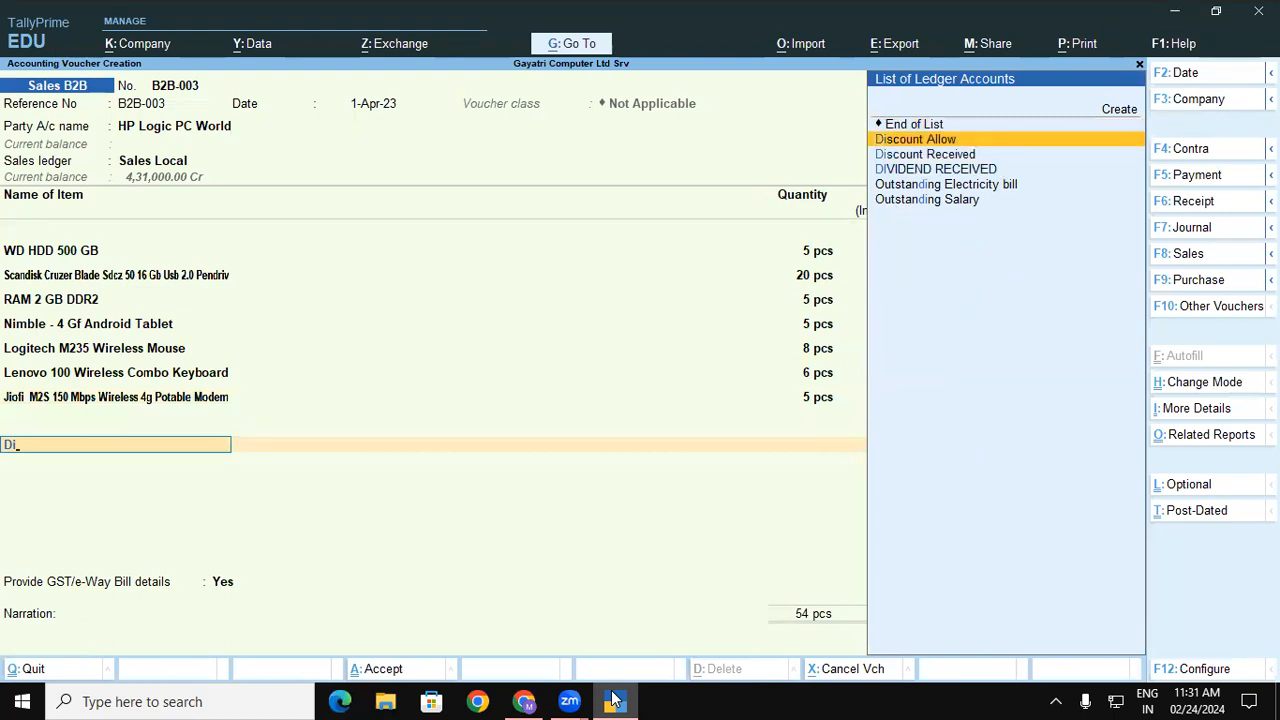
key("Return")
key("BackSpace")
type("-5")
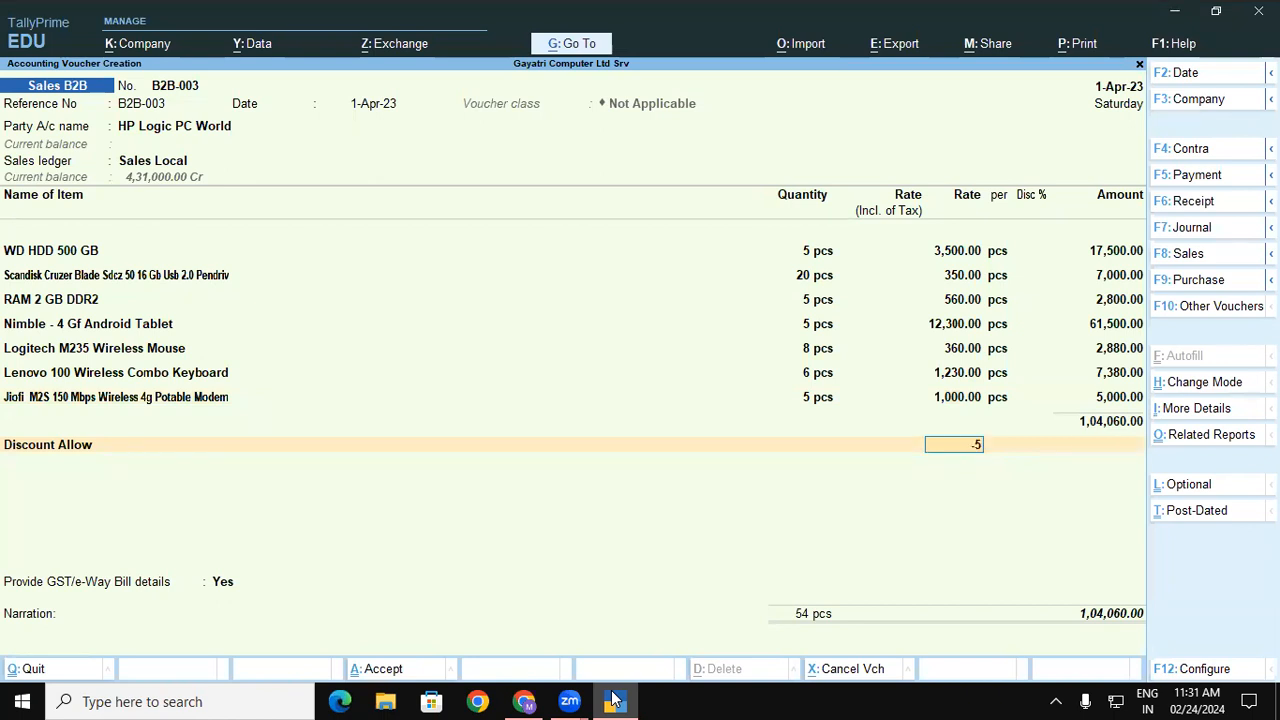
key("Return")
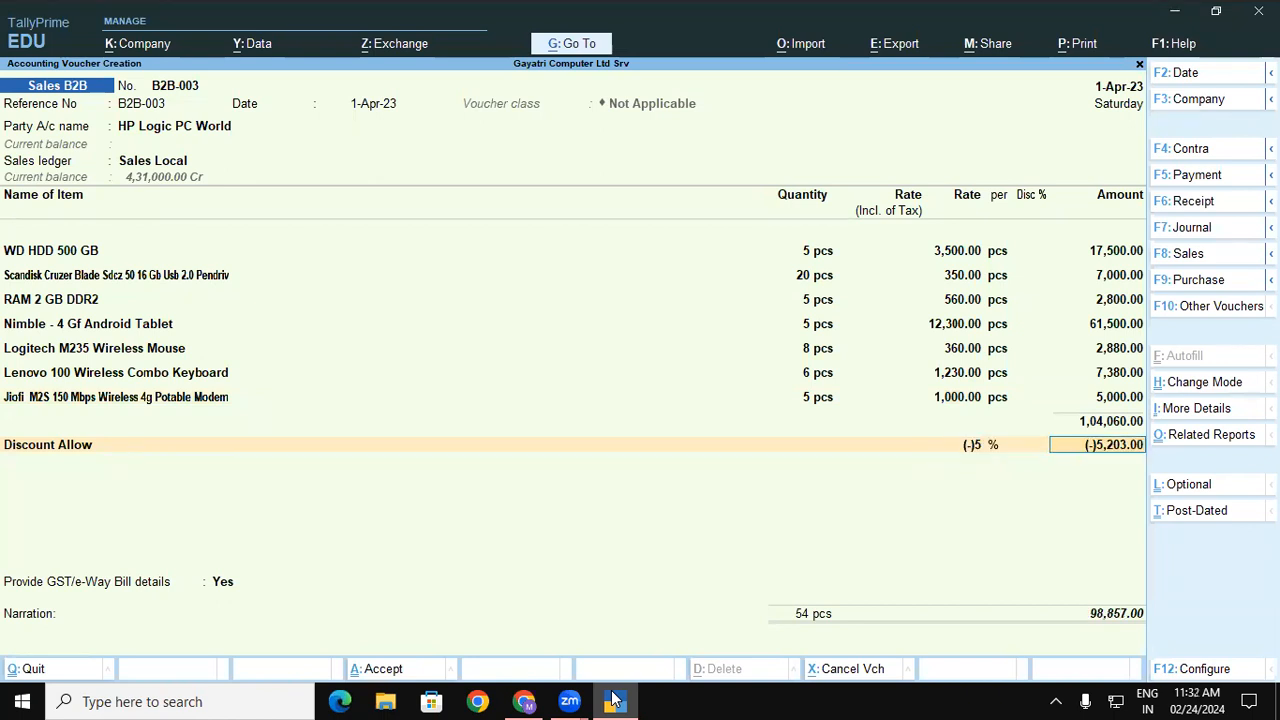
key("Return")
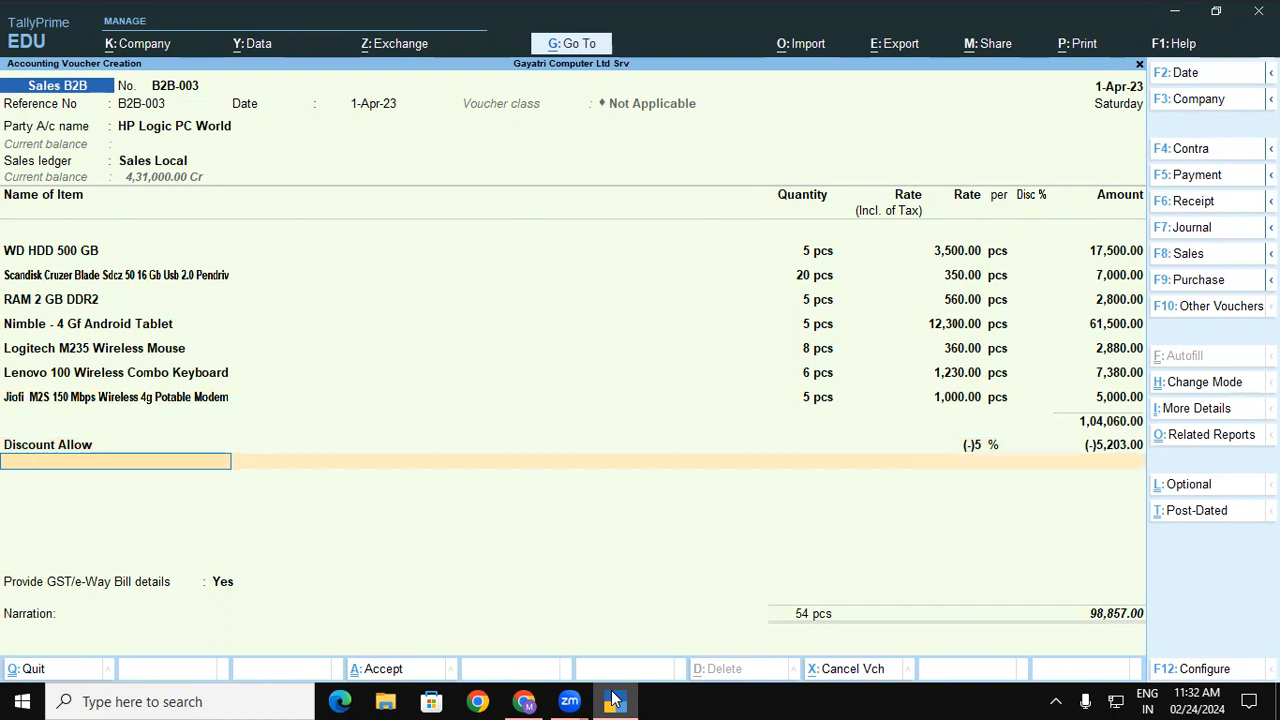
Check the charges in the browser's course document and add the Packing Charge ledger at 1% in TallyPrime
type("P")
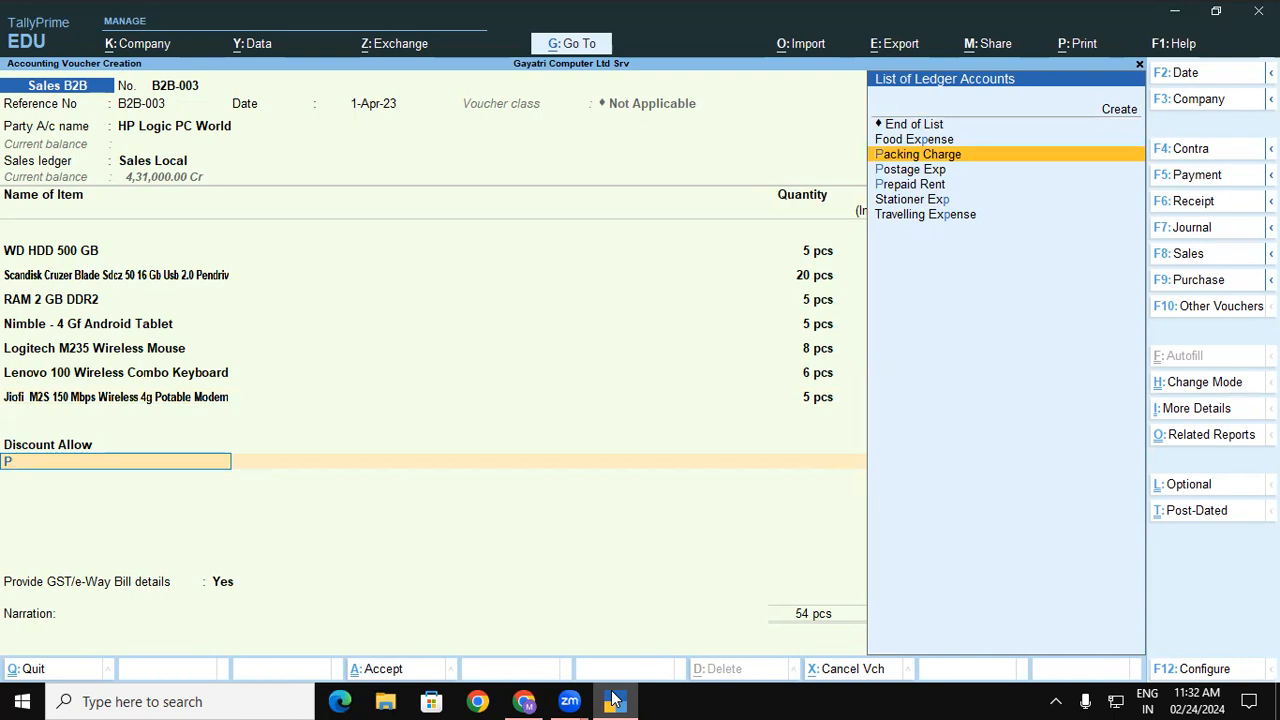
key("Return")
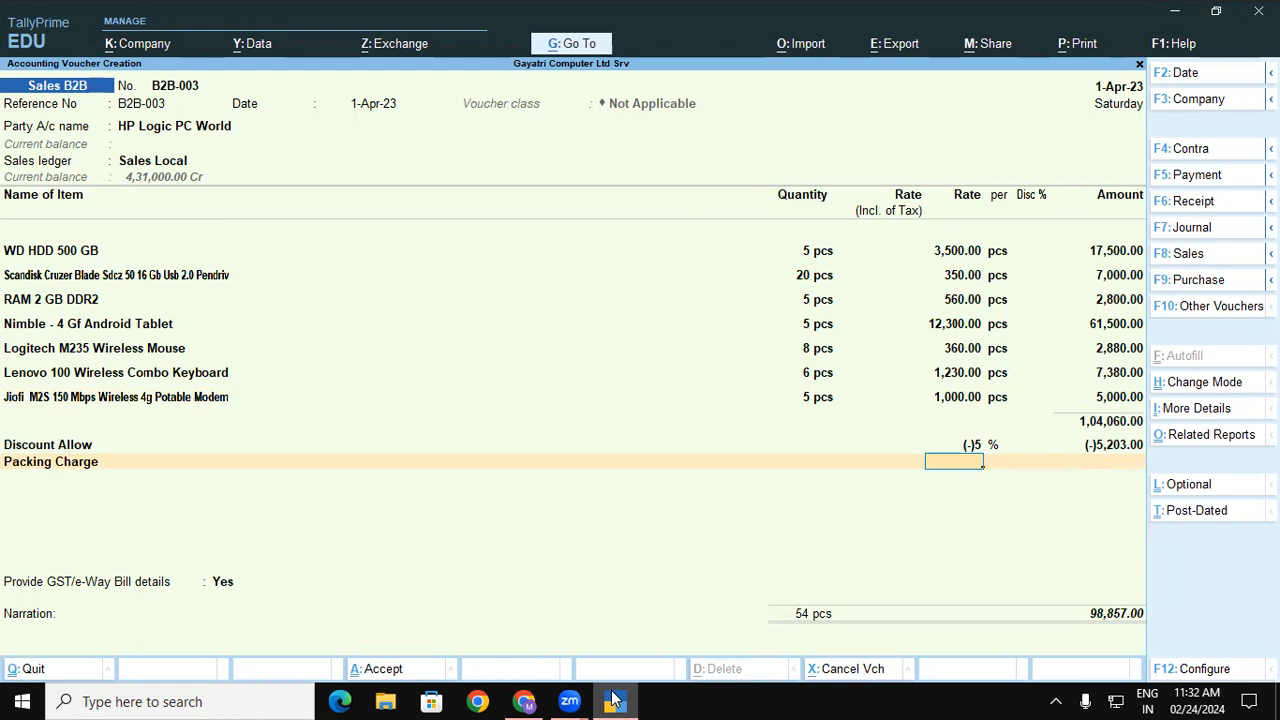
left_click(614, 700)
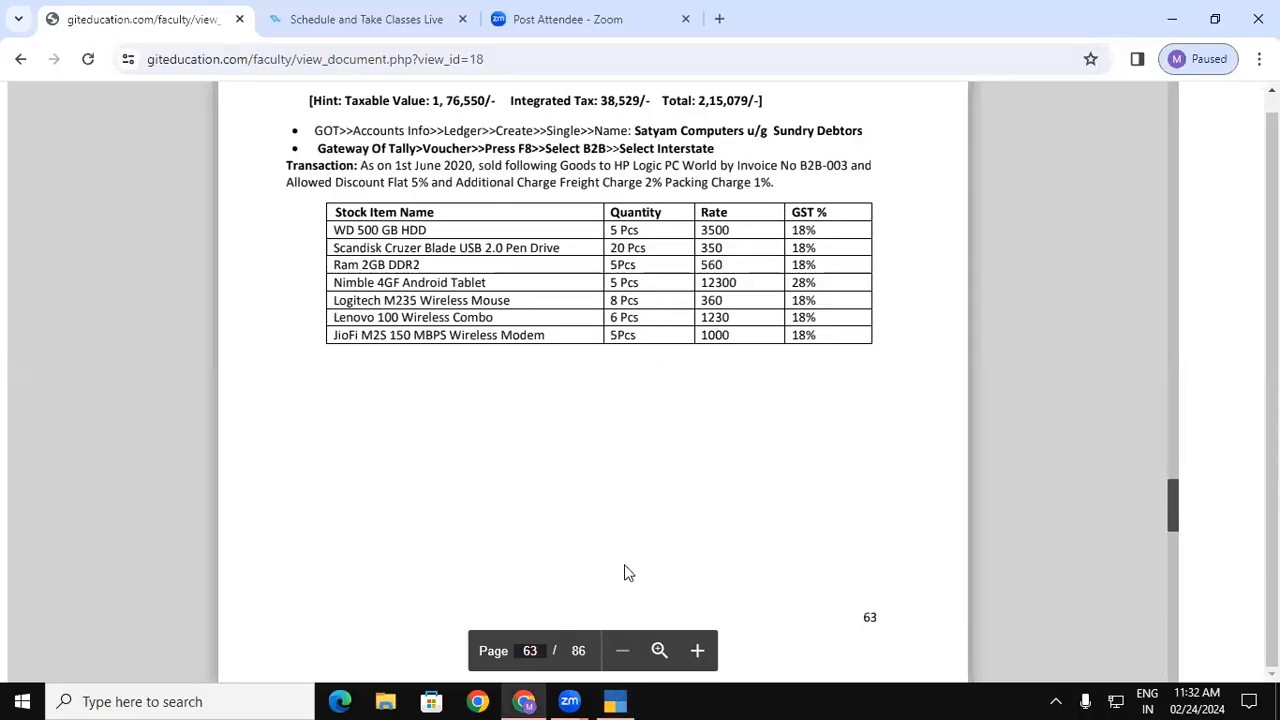
left_click(615, 700)
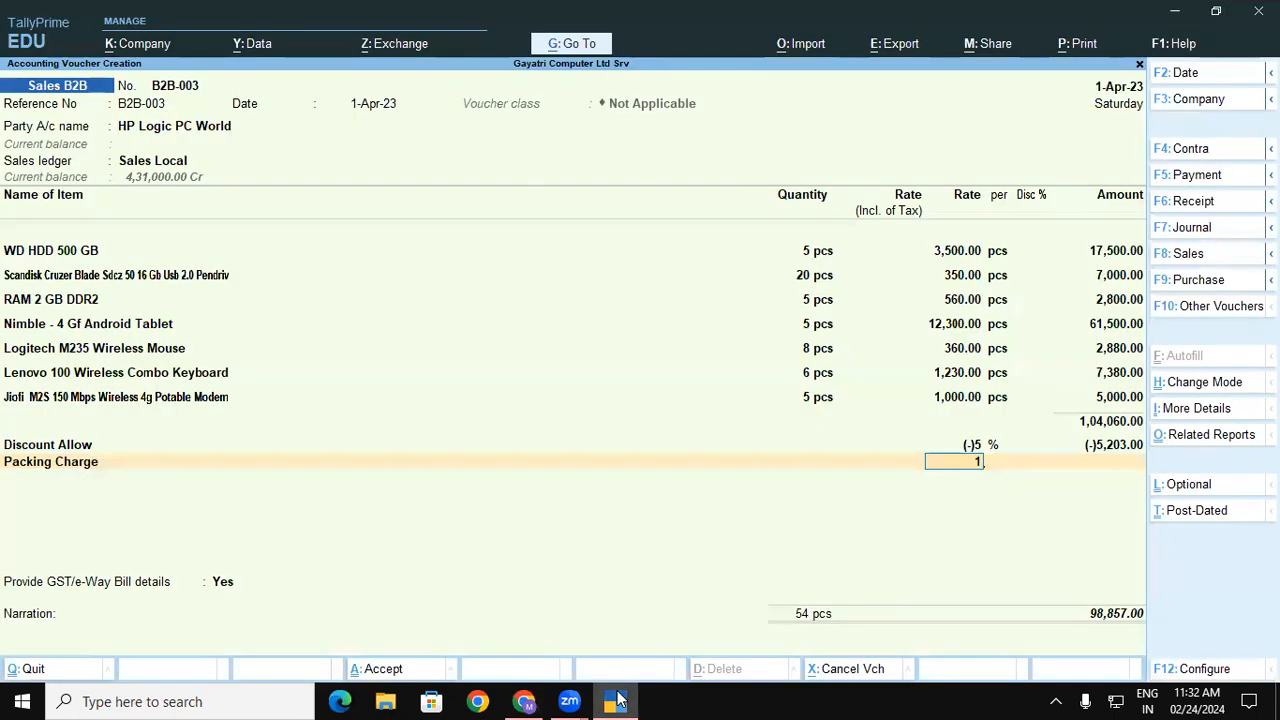
key("Return")
key("Return")
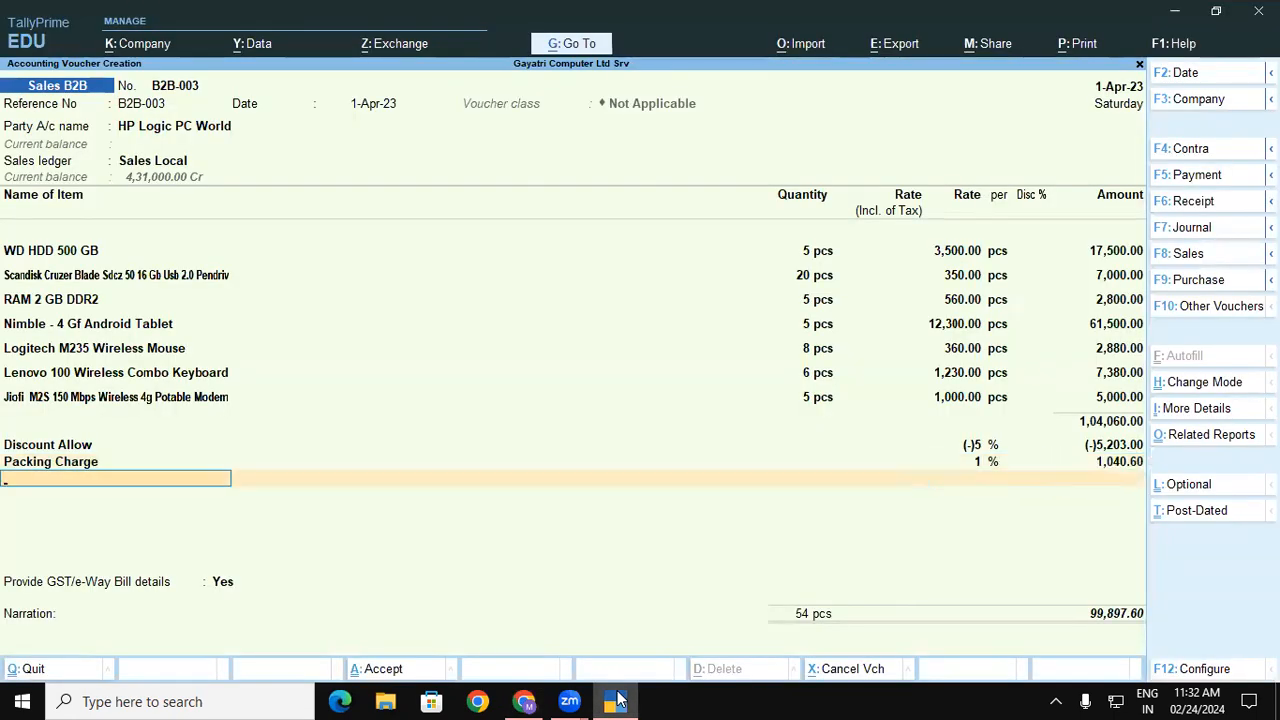
Start a new ledger from the voucher named Frieght Charge and place it under the Indirect Expenses group
key("alt+c")
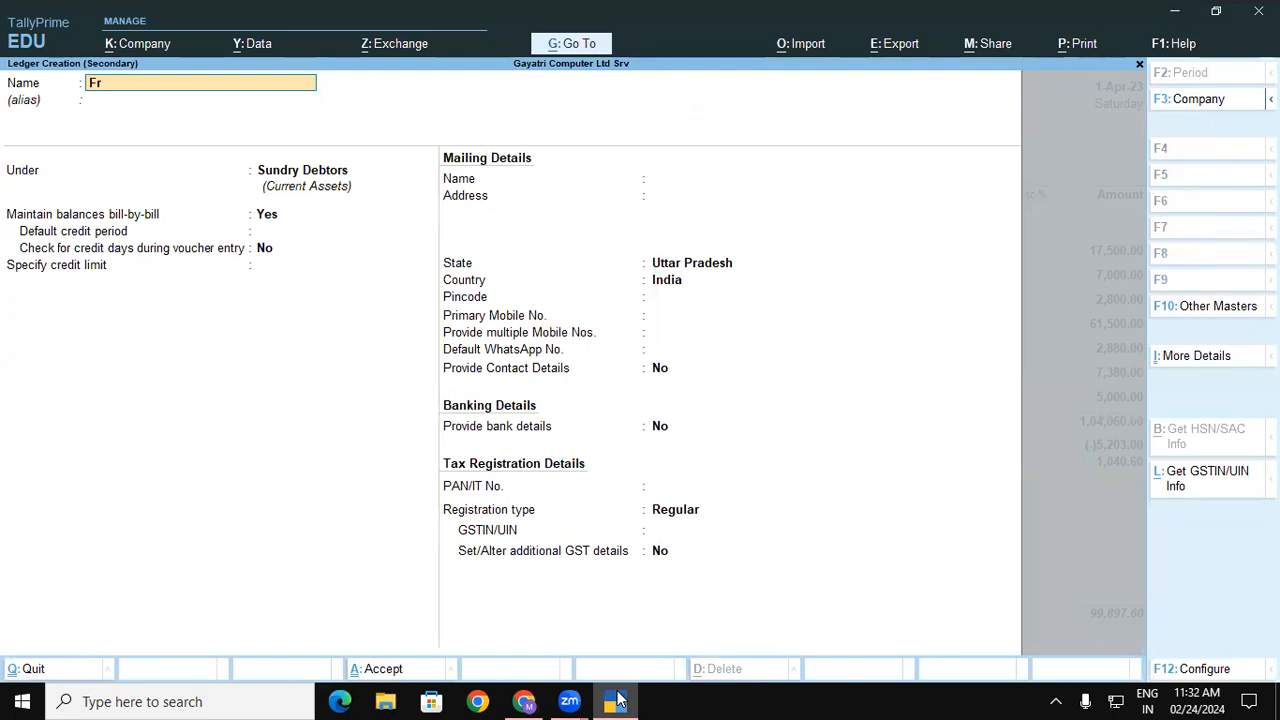
type("Frieght Charge")
key("Return")
key("Return")
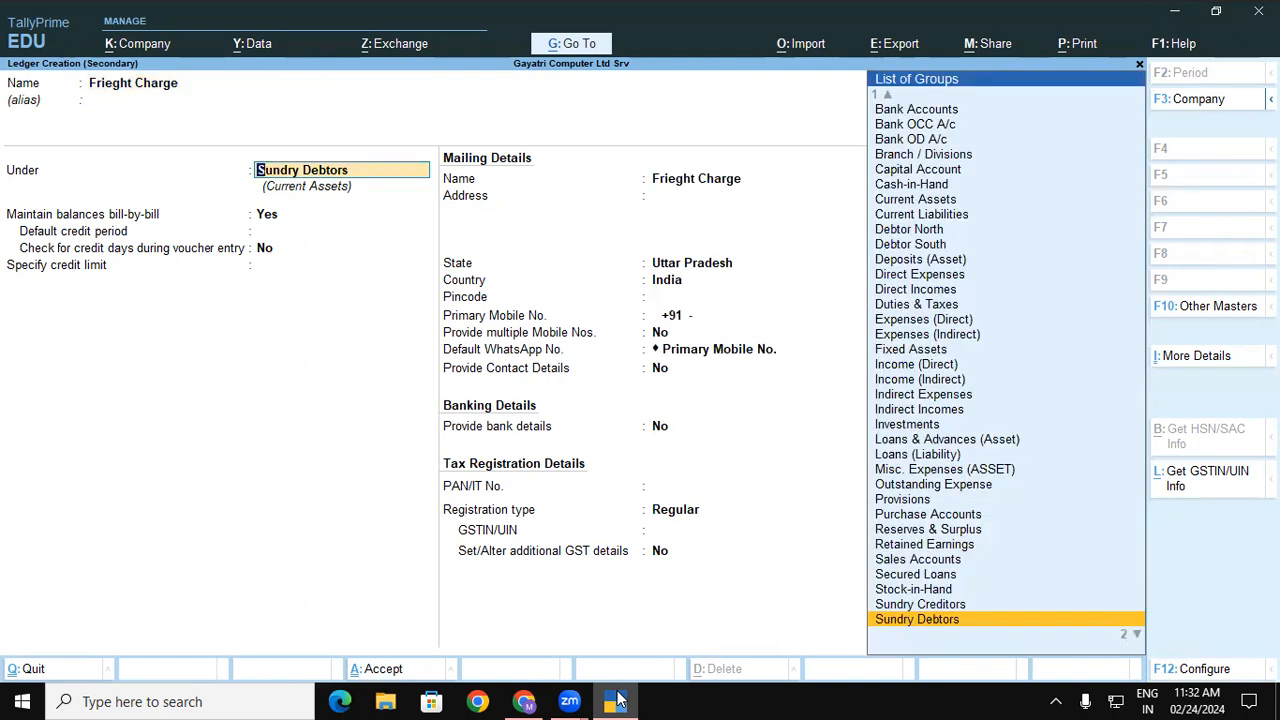
type("In")
key("Down")
key("Down")
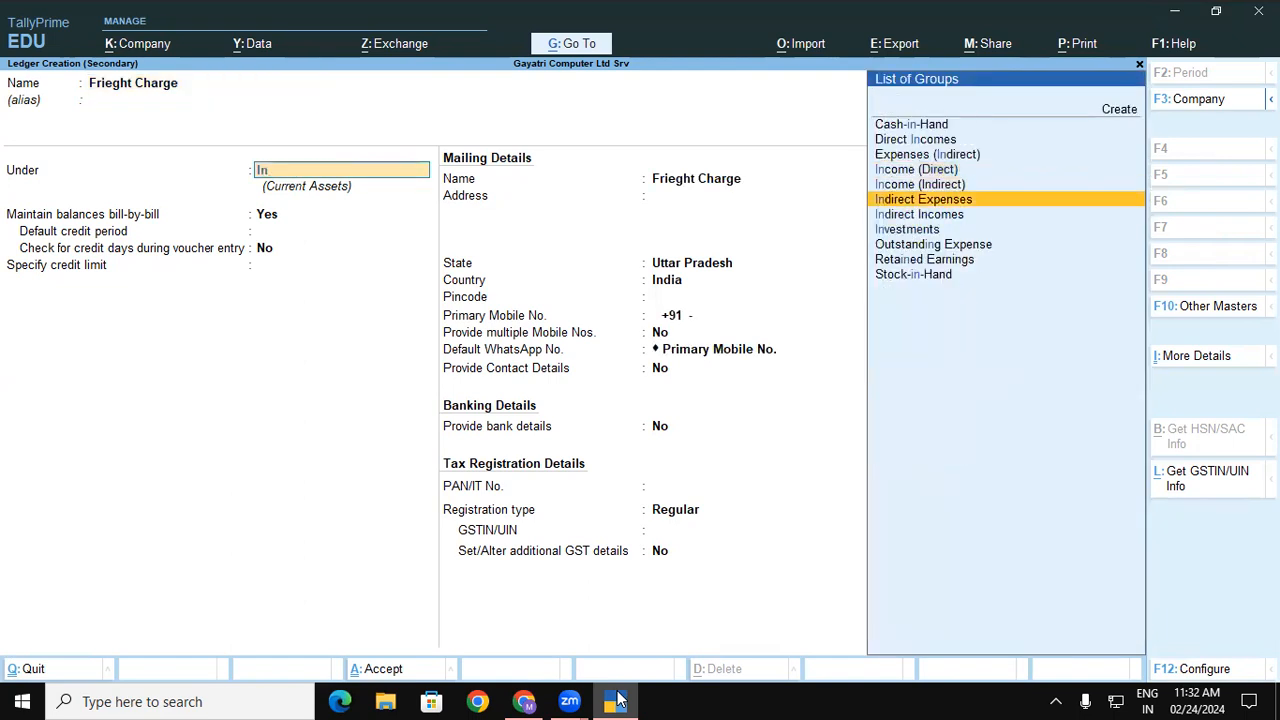
key("Return")
key("Return")
key("Return")
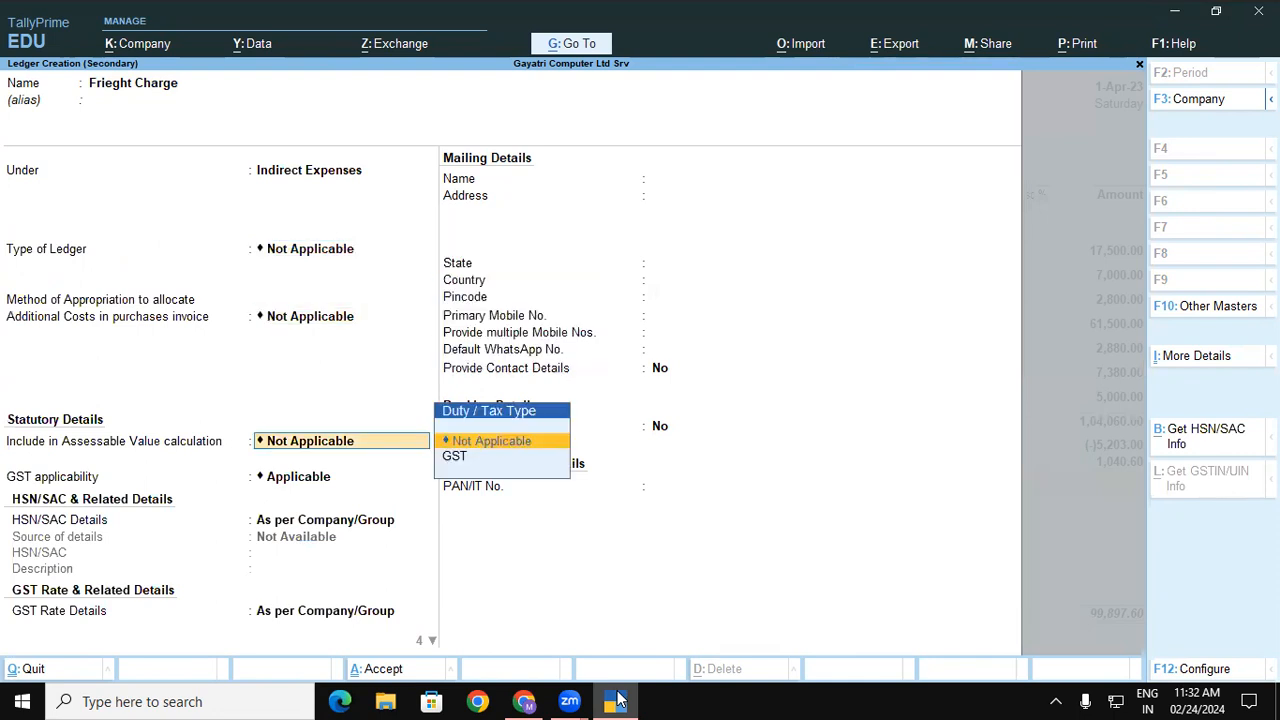
Include the new ledger in the GST assessable value, appropriated to Goods and Services and calculated Based on Value, and save it
key("Down")
key("Return")
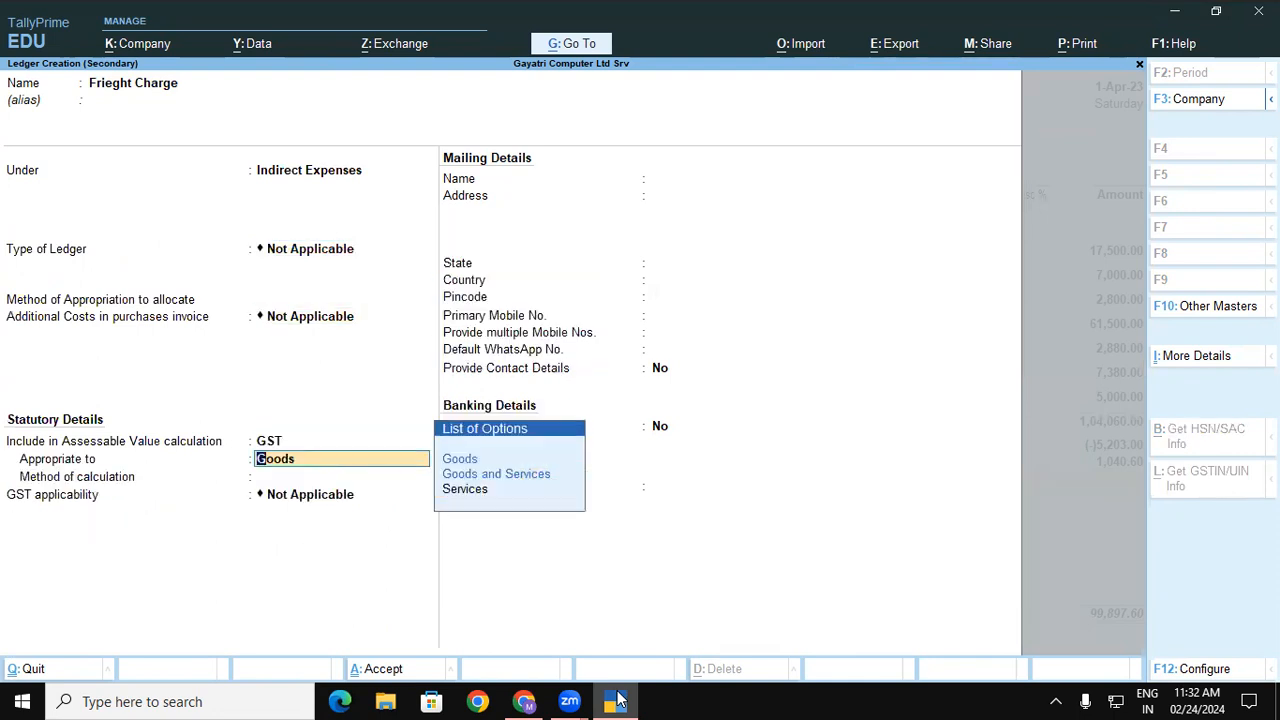
key("Down")
key("Return")
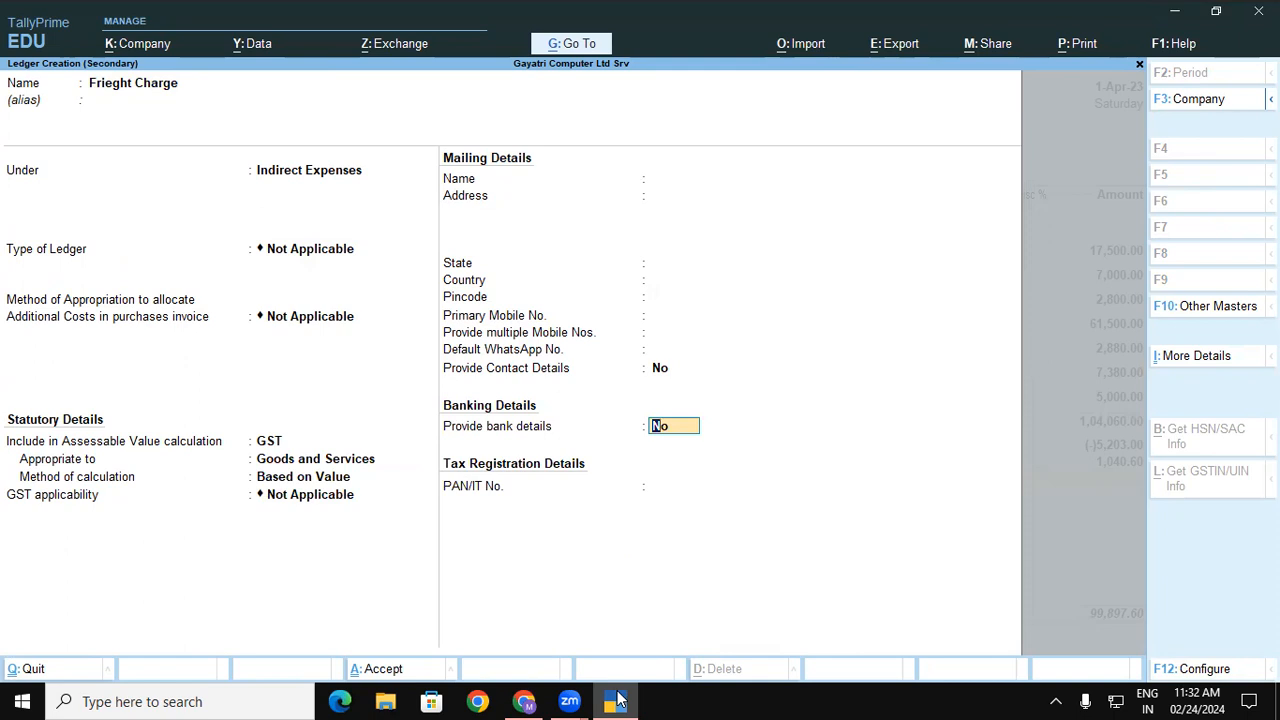
key("Return")
key("Return")
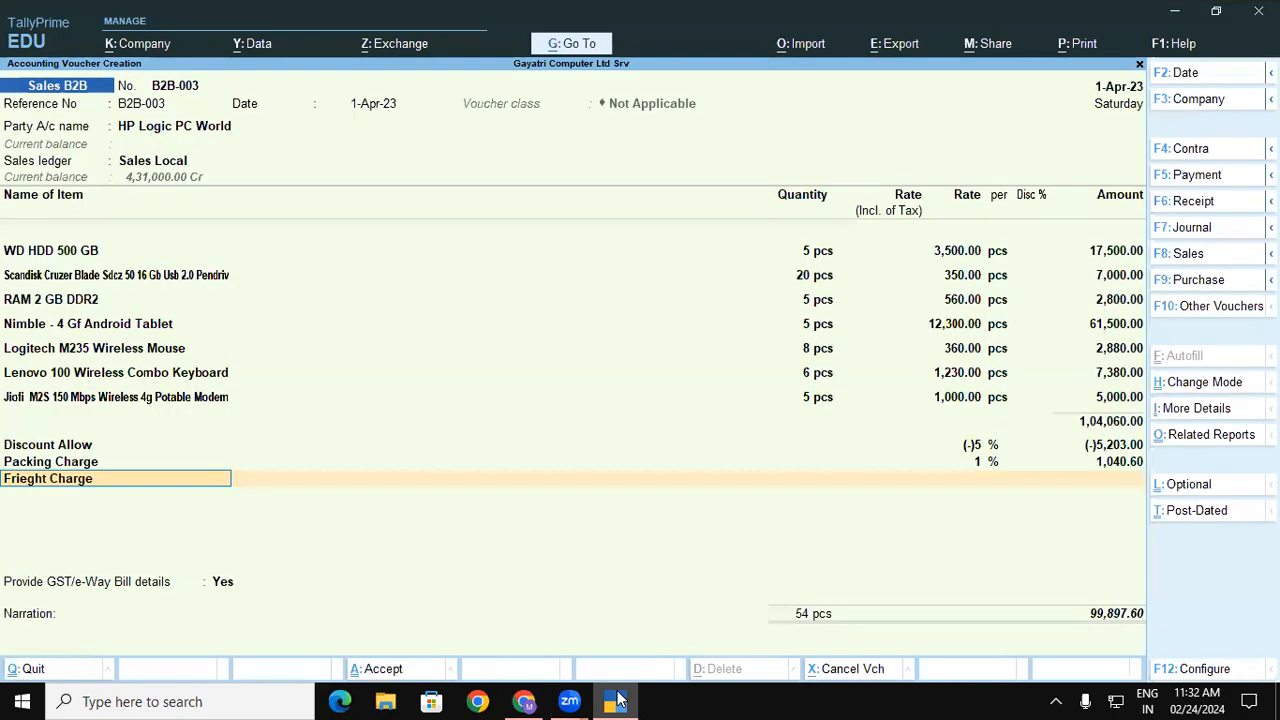
Set the Frieght Charge rate on the voucher to 2%
type("2")
key("Return")
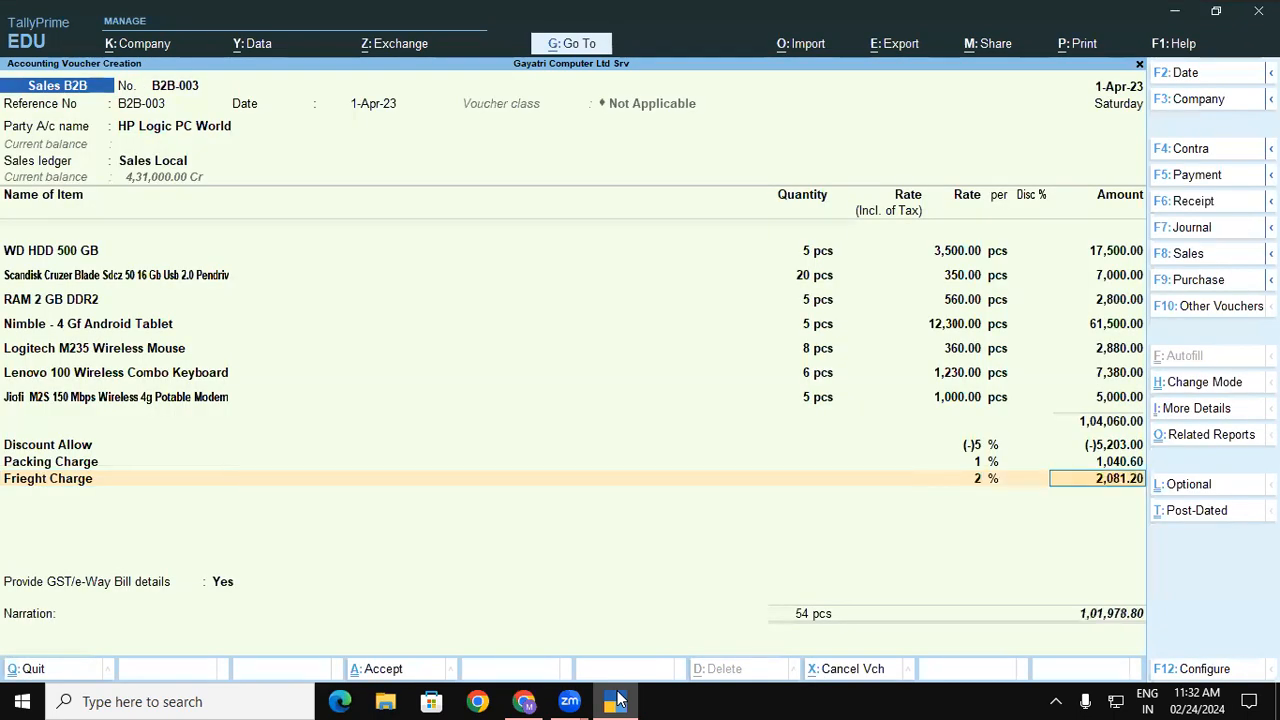
key("Return")
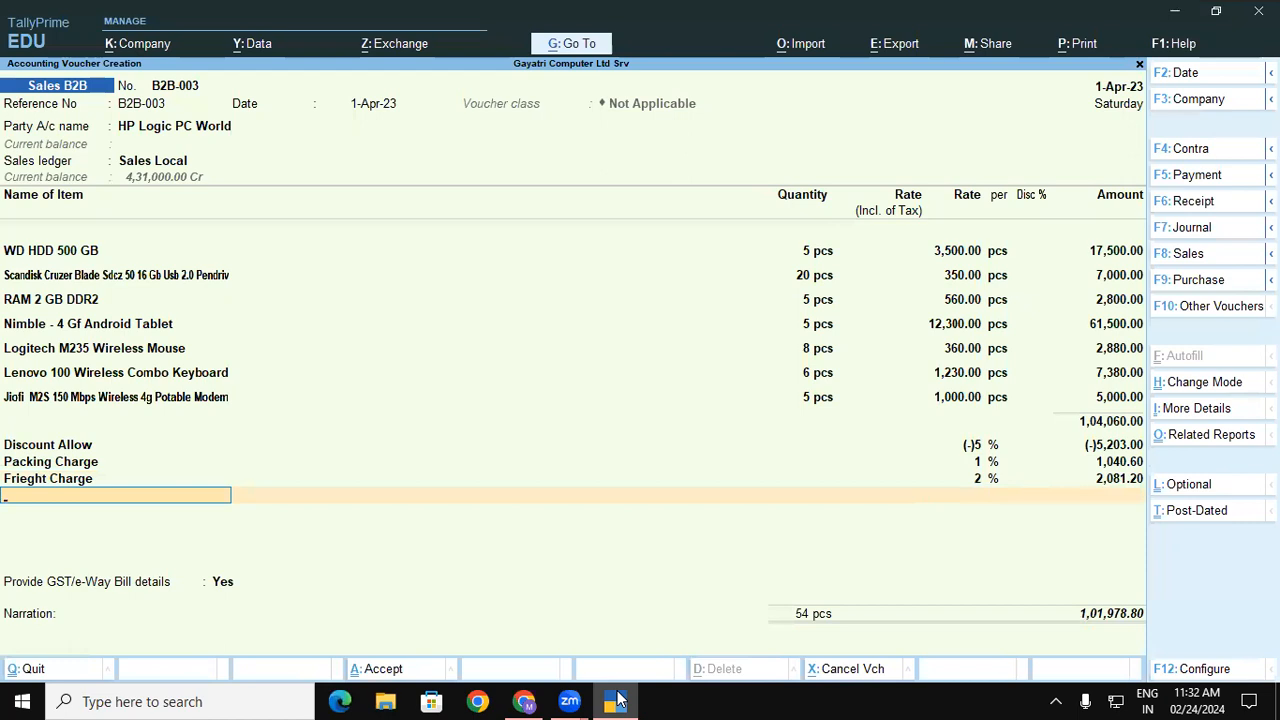
Add the CGST and SGST tax ledgers to the voucher below the freight charge
type("Cg")
key("Return")
key("Return")
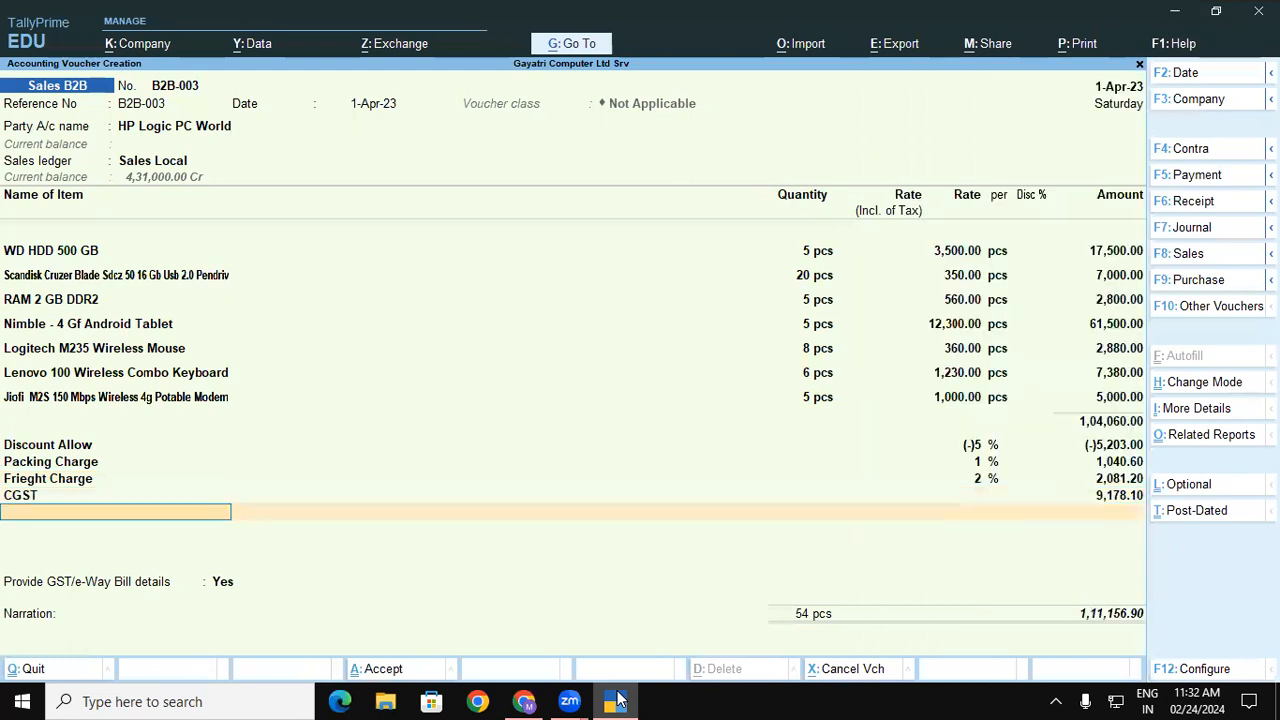
type("Sg")
key("Return")
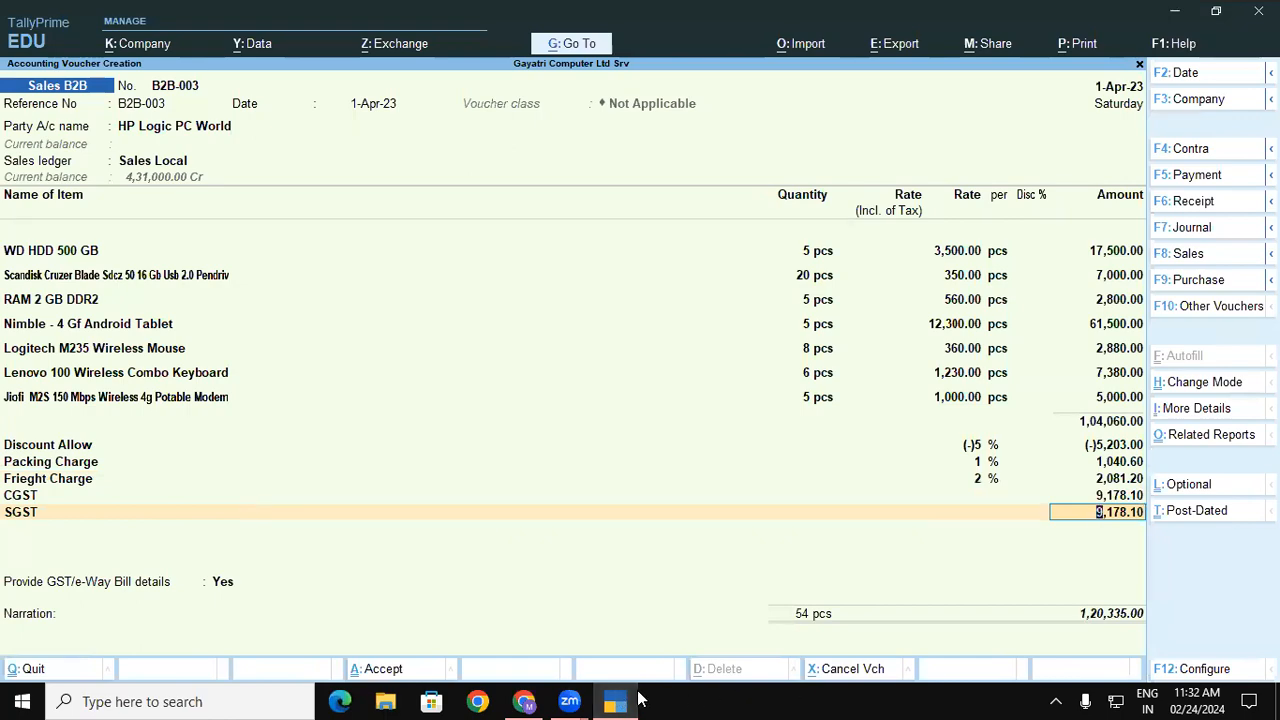
Switch to the browser and check the course document's expected taxable value, taxes and total for voucher B2B-003
left_click(633, 700)
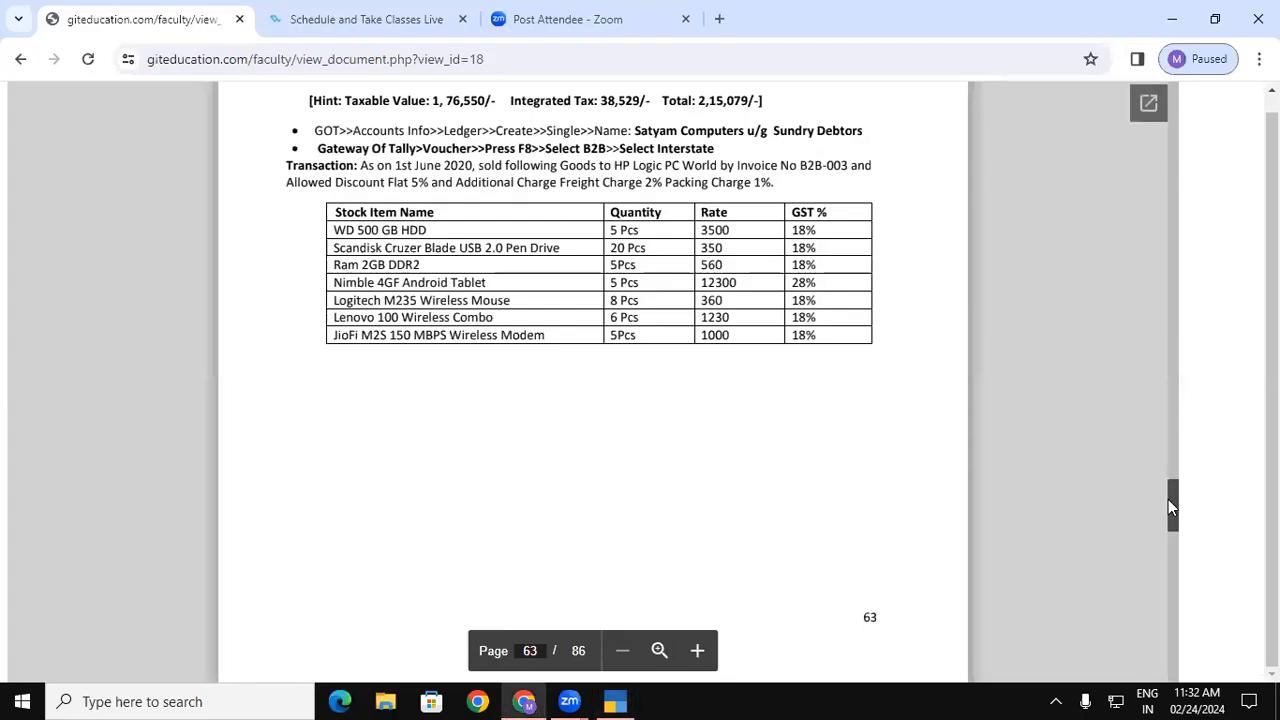
left_click_drag(1168, 500, 1168, 503)
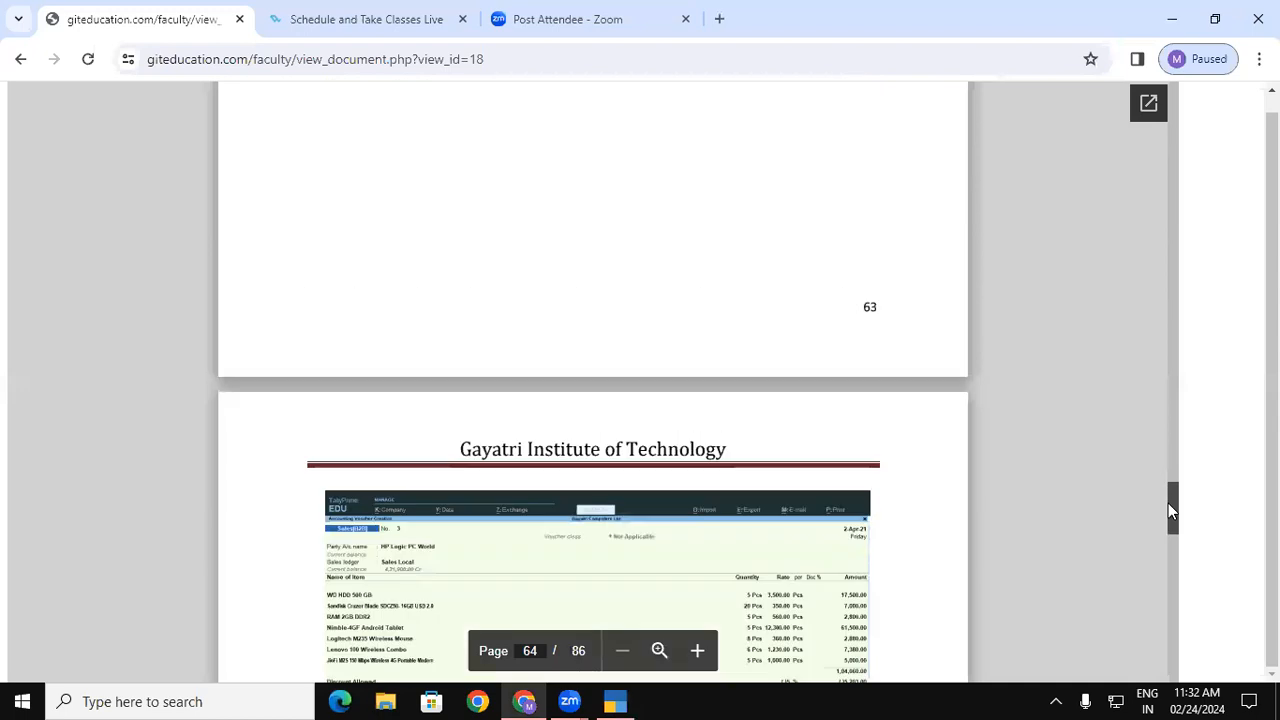
scroll(1168, 505, "down", 3)
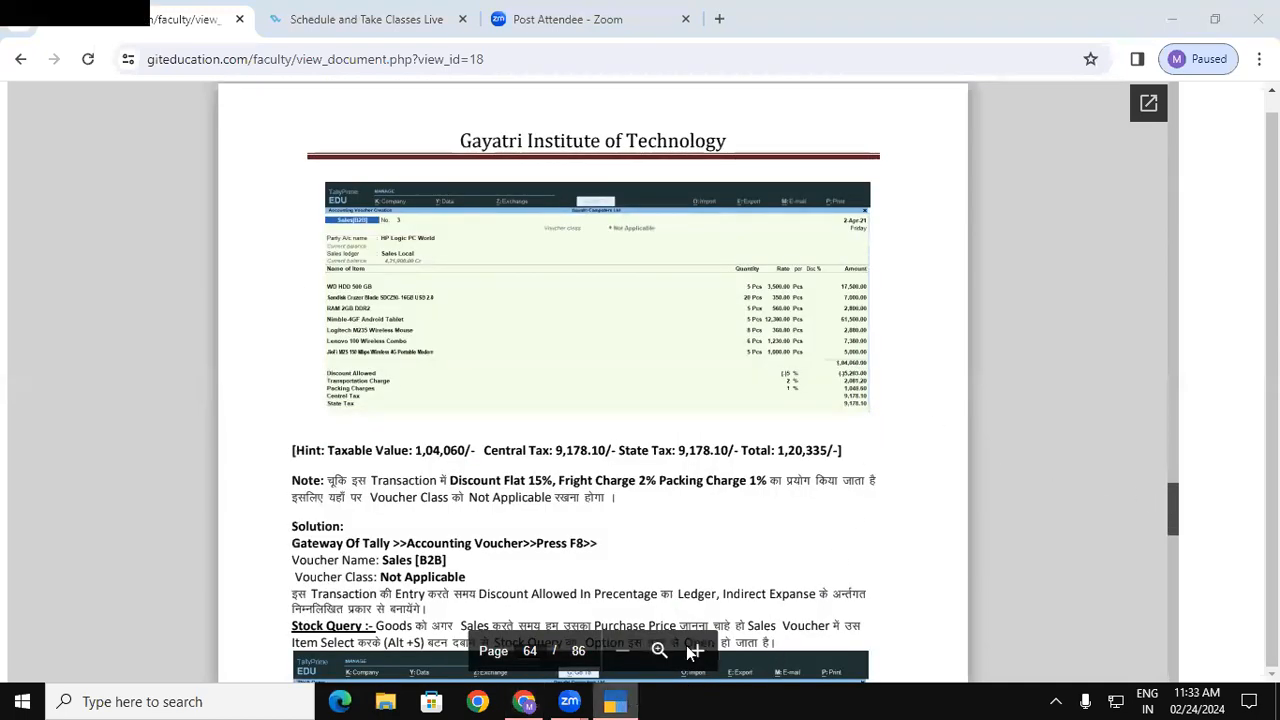
key("alt+Tab")
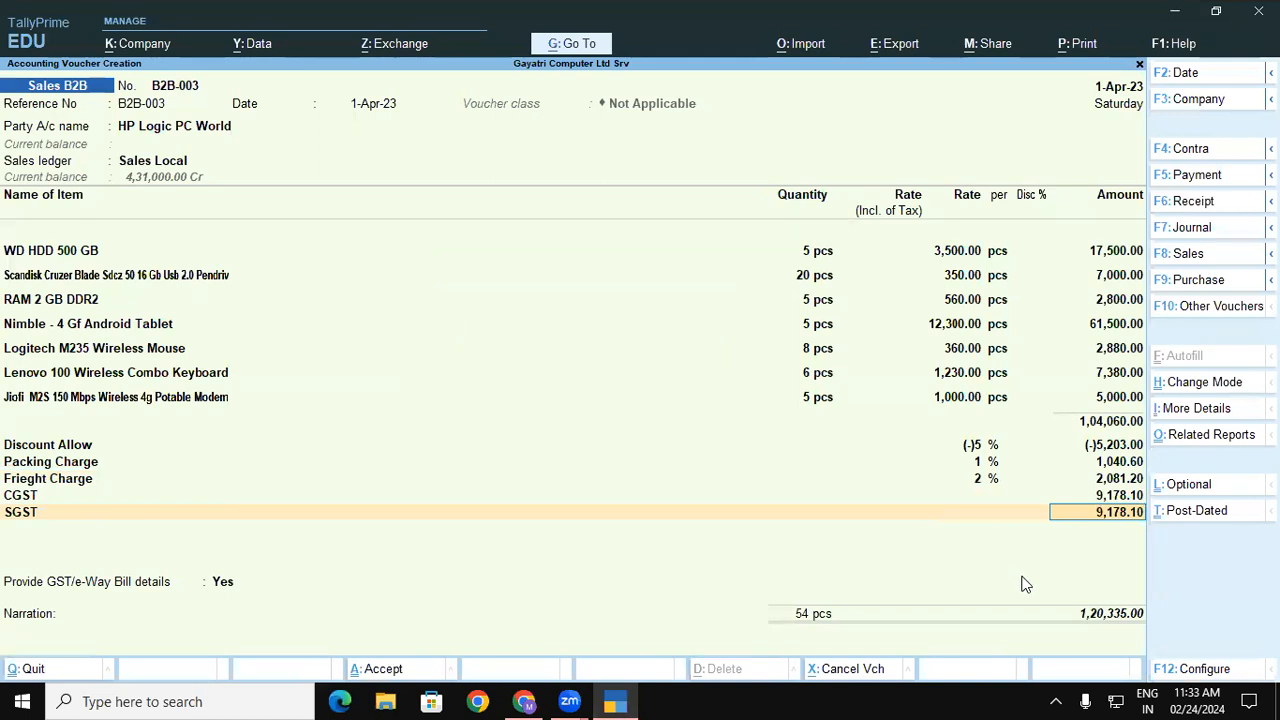
Finish the tax ledger entries in TallyPrime and set Provide GST/e-Way Bill details to No
key("Return")
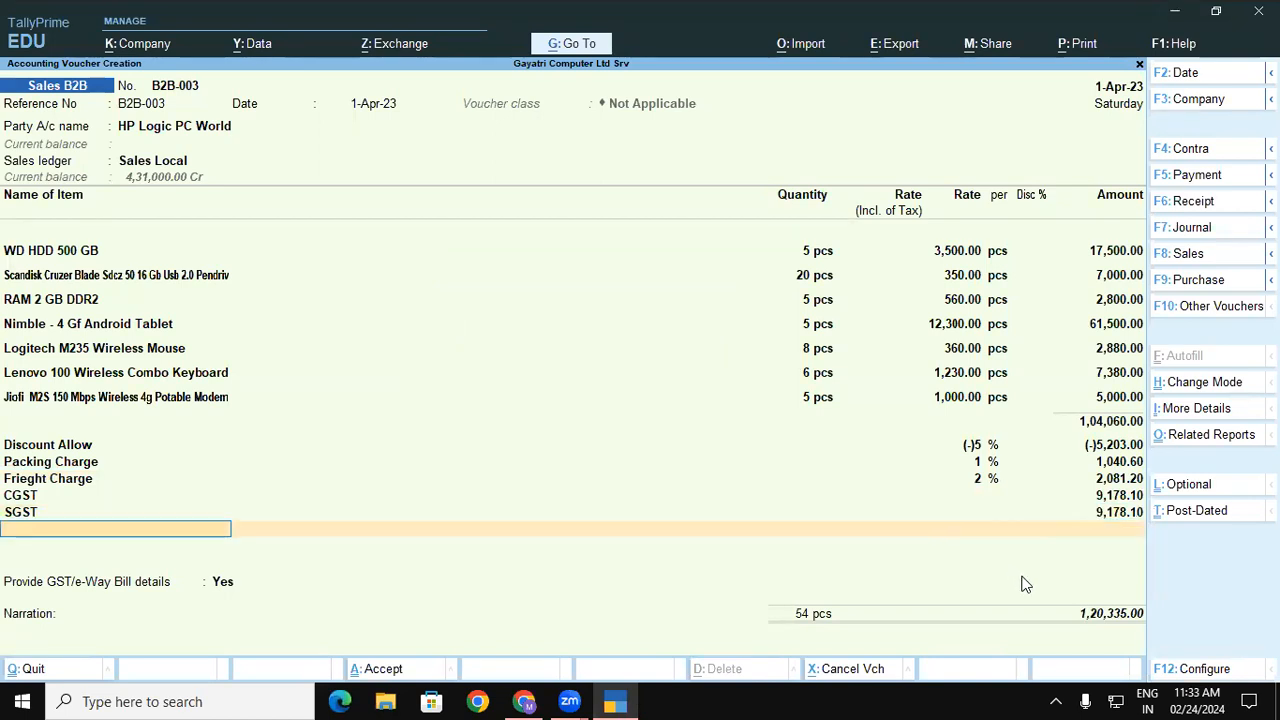
key("Return")
key("Up")
key("Return")
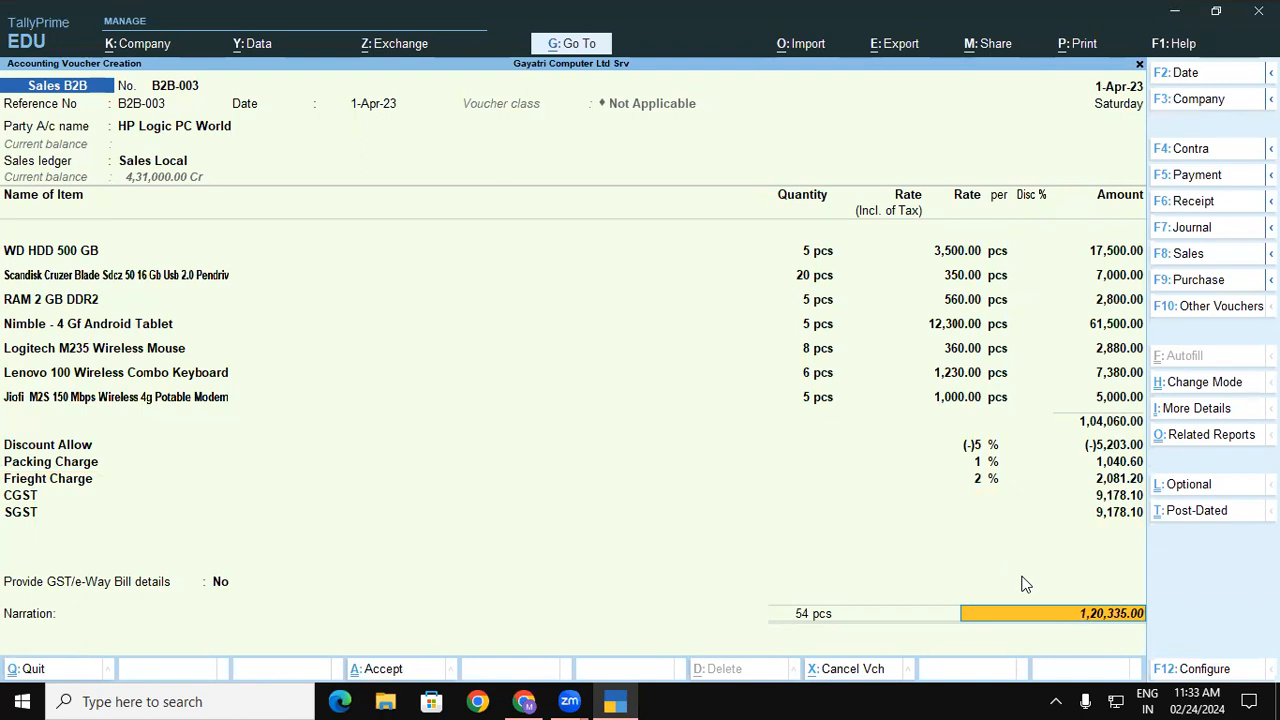
Compare the voucher with the course document, then save voucher B2B-003 and decline sending its details for e-Way Bill generation
left_click(524, 701)
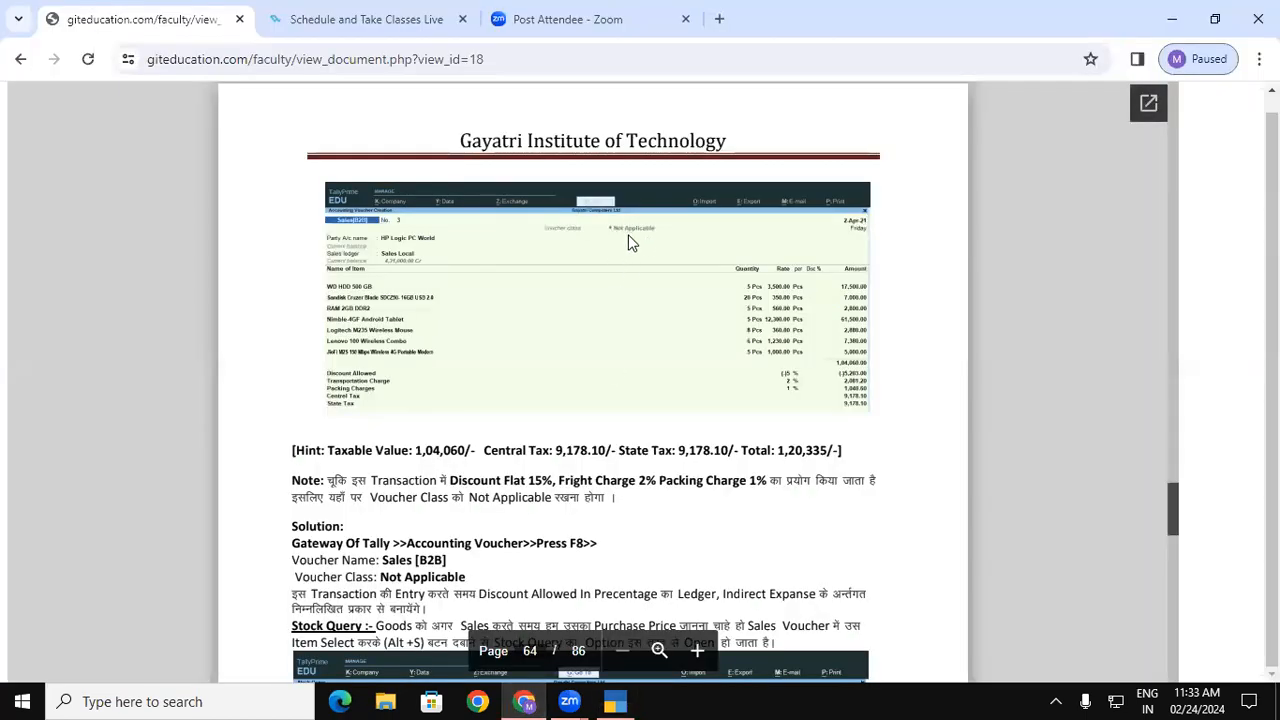
left_click(610, 701)
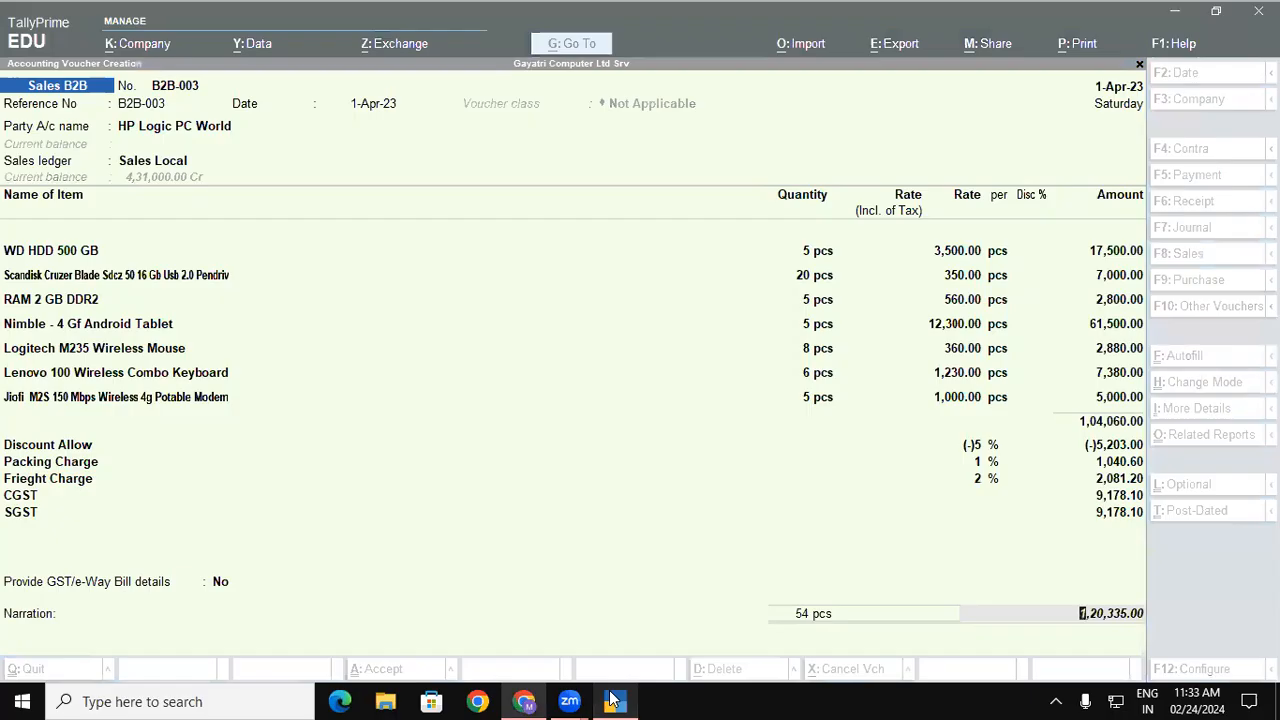
key("Return")
key("Return")
key("Return")
key("Return")
key("Return")
key("Return")
key("Return")
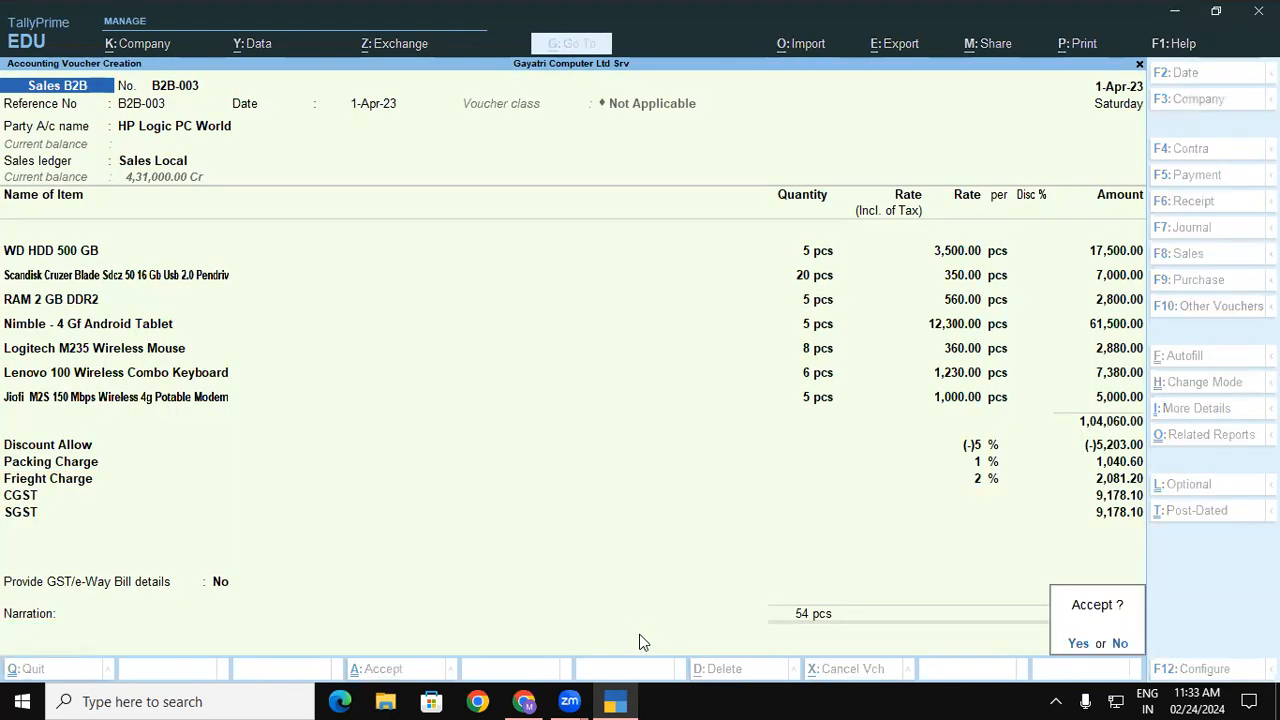
key("Return")
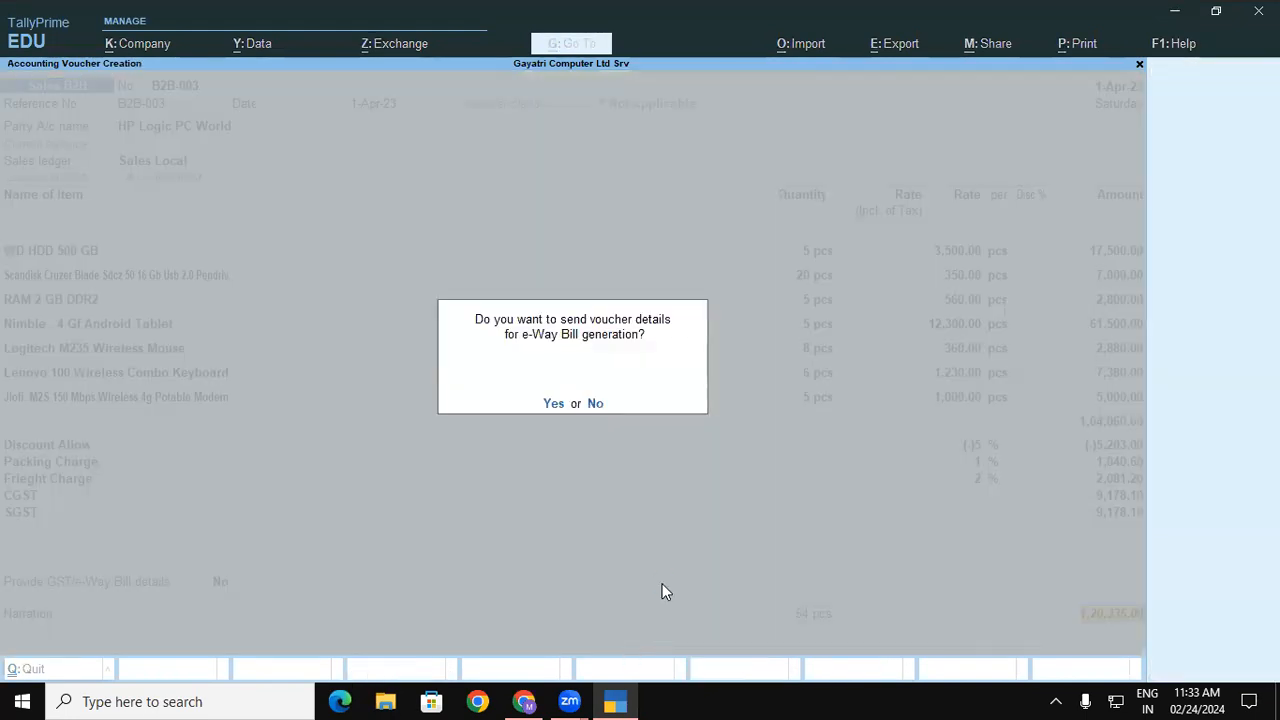
key("n")
Reopen voucher B2B-003 and examine the Lenovo 100 Wireless Combo Keyboard's purchase and sales rates in its Stock Query
left_click(615, 701)
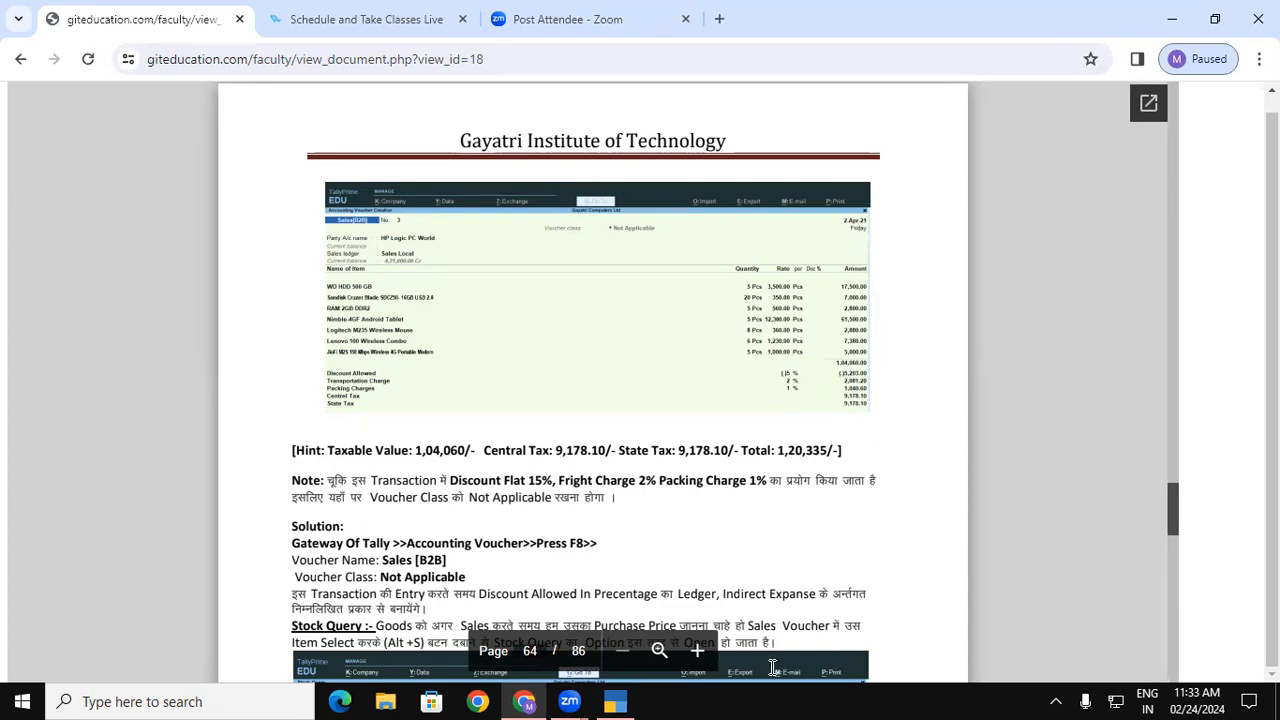
left_click(620, 701)
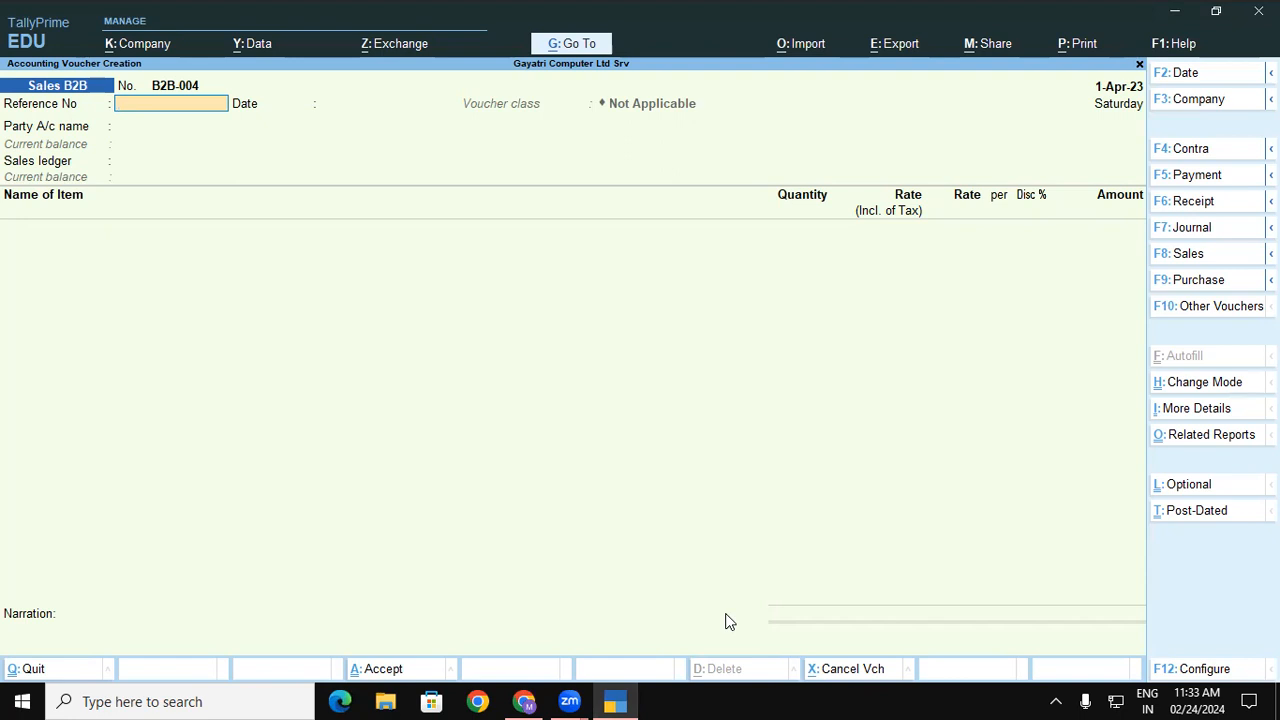
key("Page_Up")
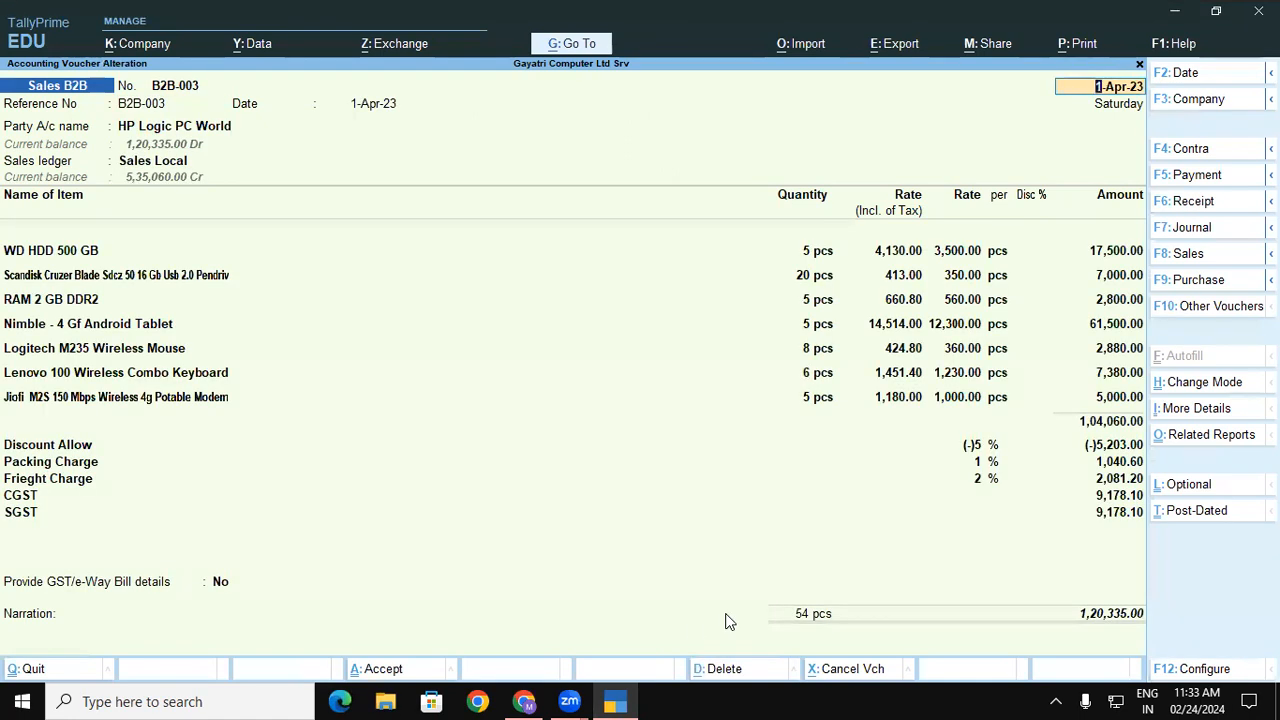
left_click(158, 372)
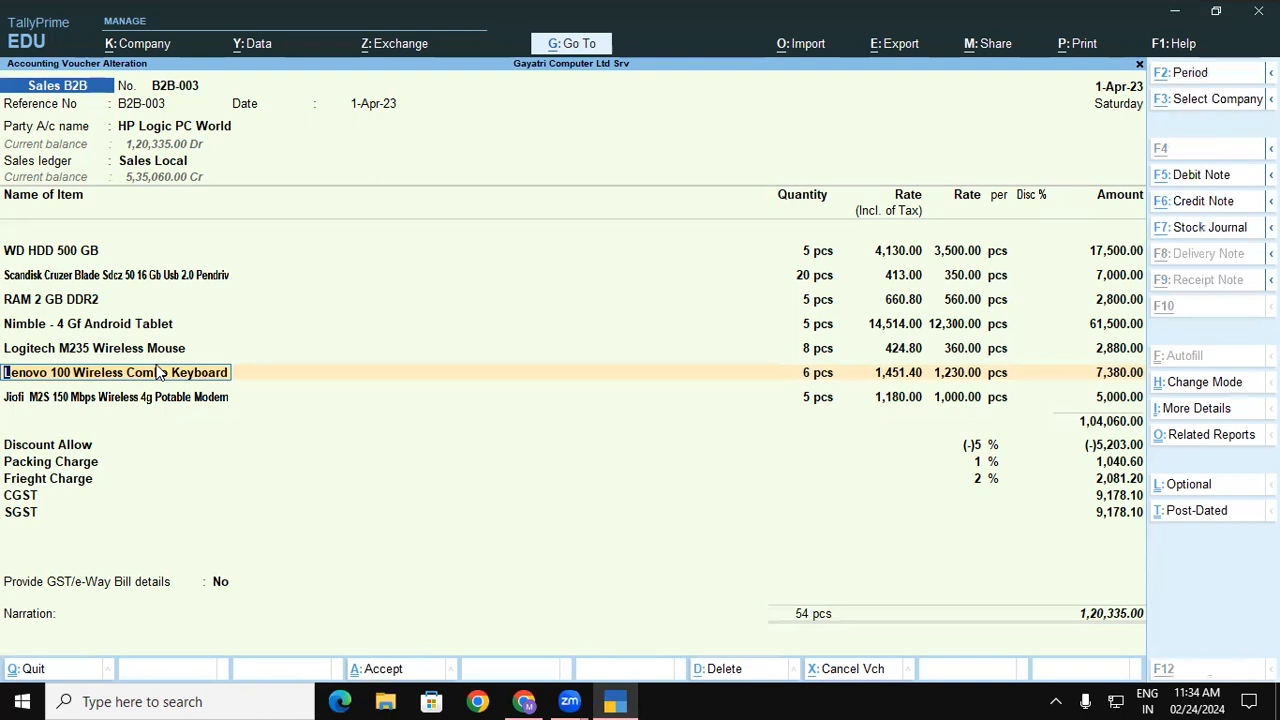
key("alt+Return")
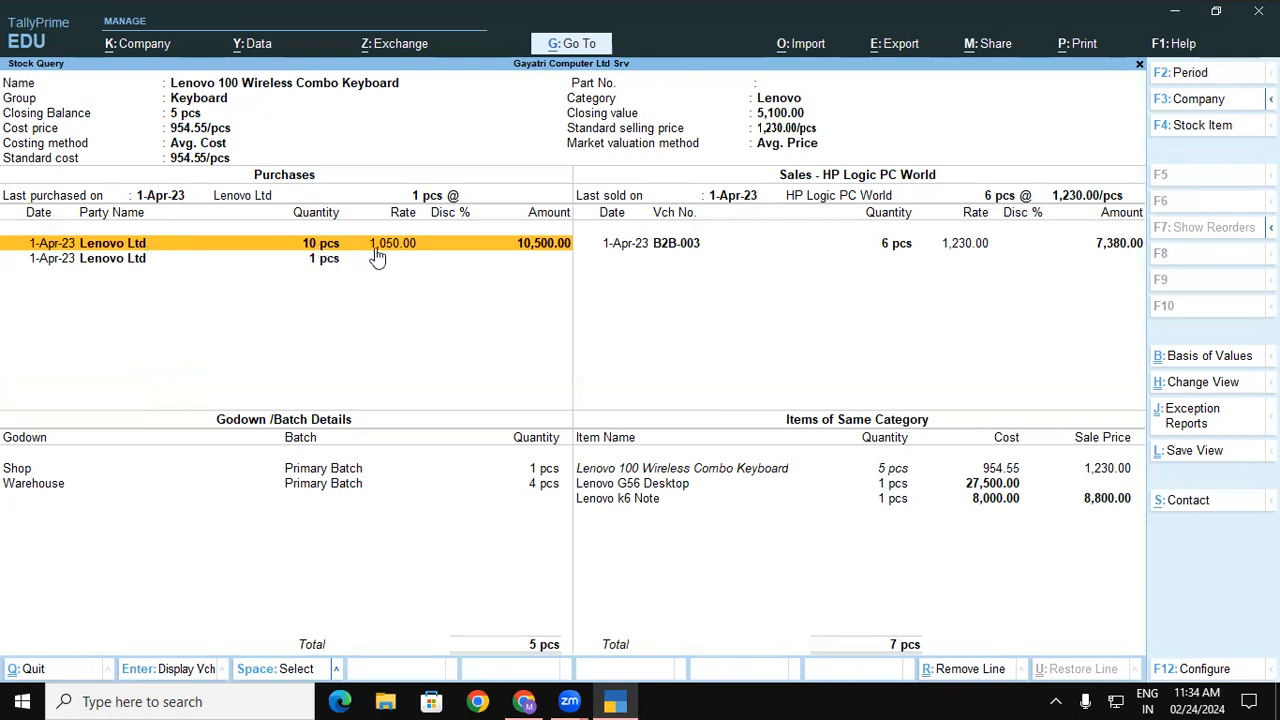
left_click(968, 250)
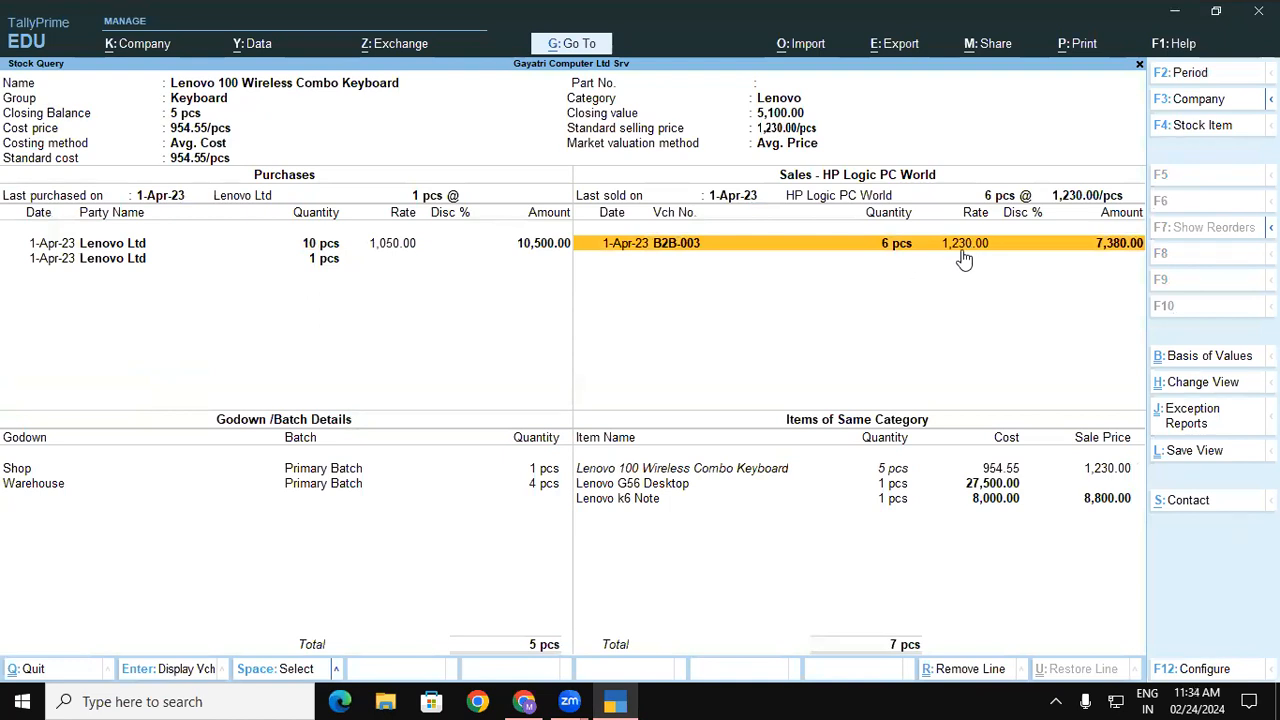
left_click(108, 266)
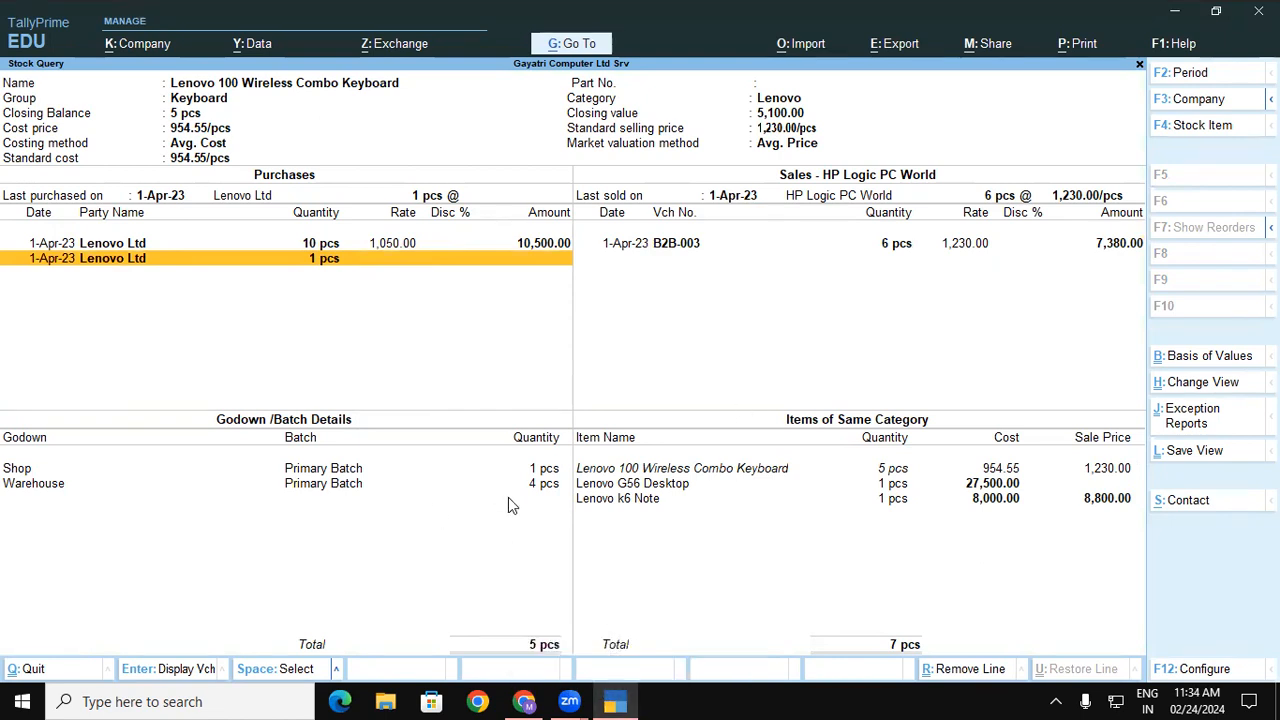
Read the course document's Stock Query section in the browser, and leave the stock query and voucher B2B-003 in TallyPrime without saving
left_click(637, 700)
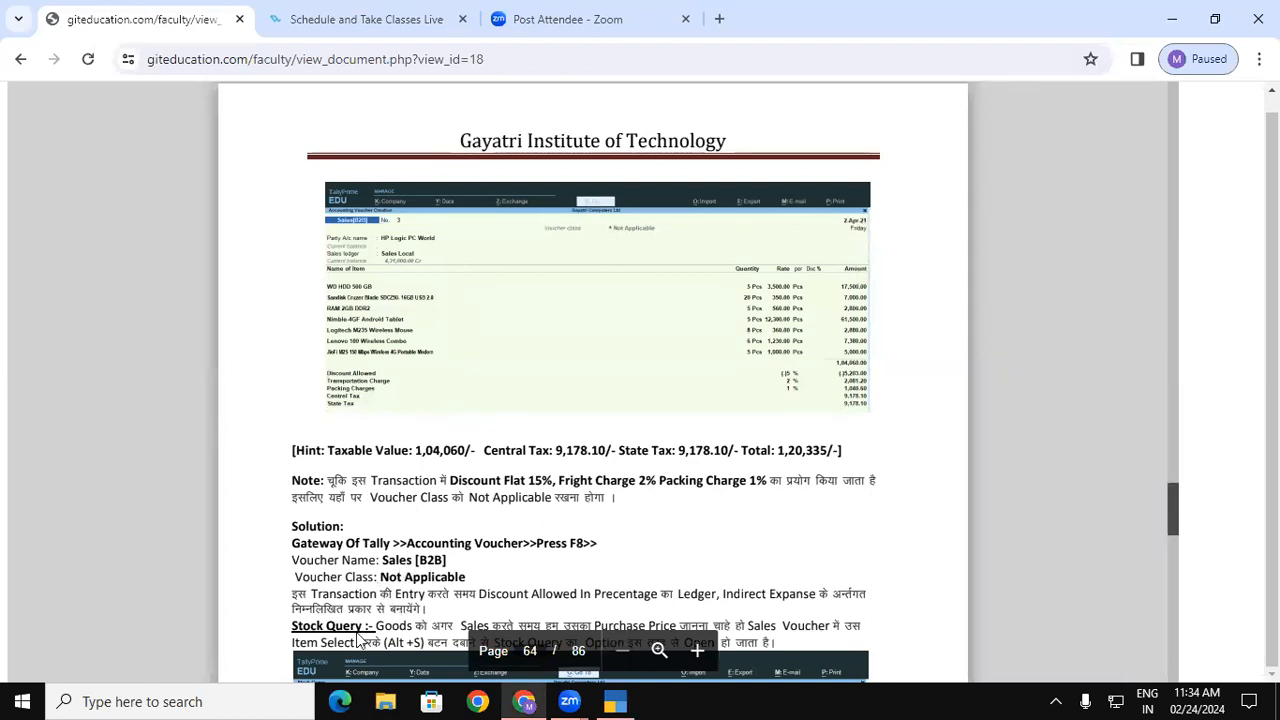
scroll(1175, 510, "down", 2)
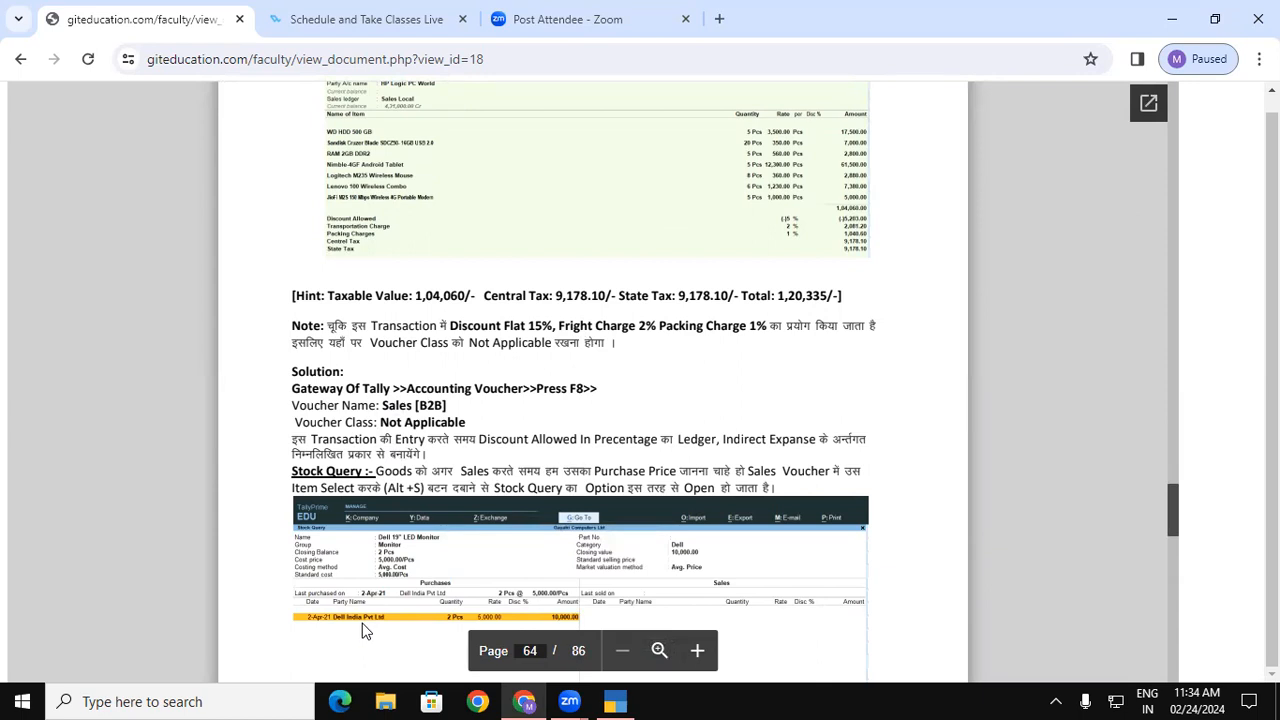
left_click(612, 700)
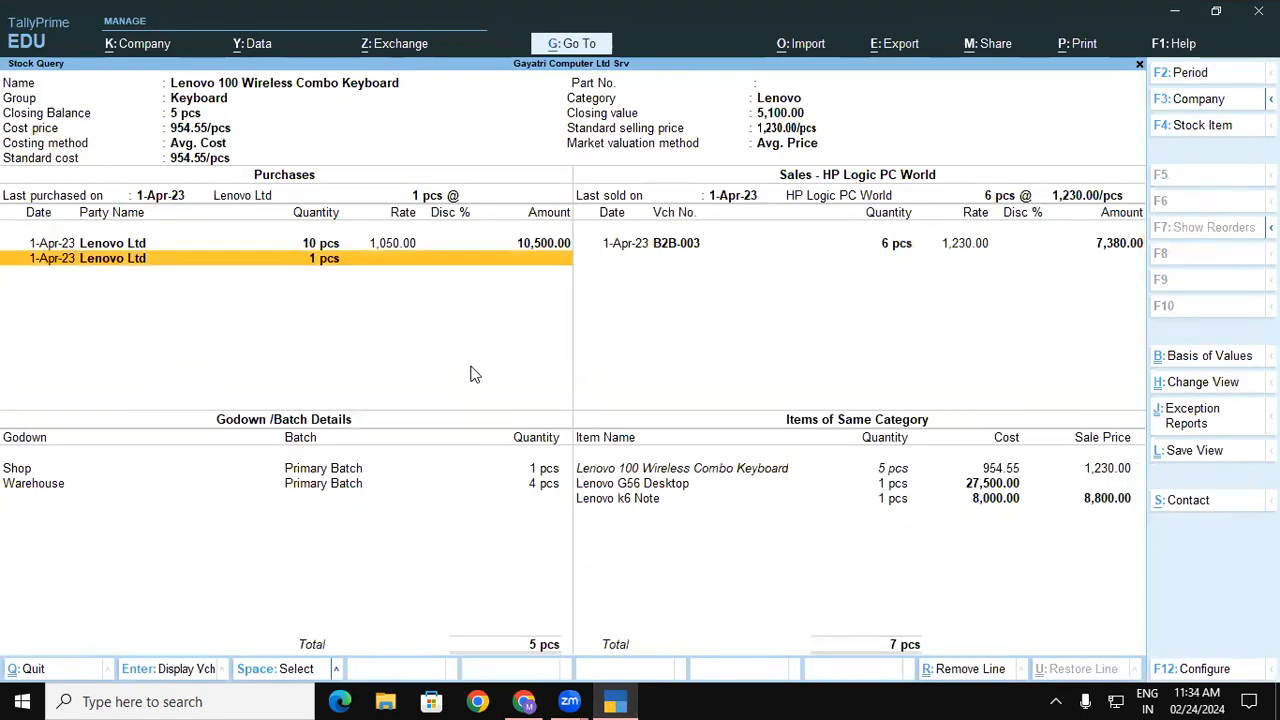
key("Escape")
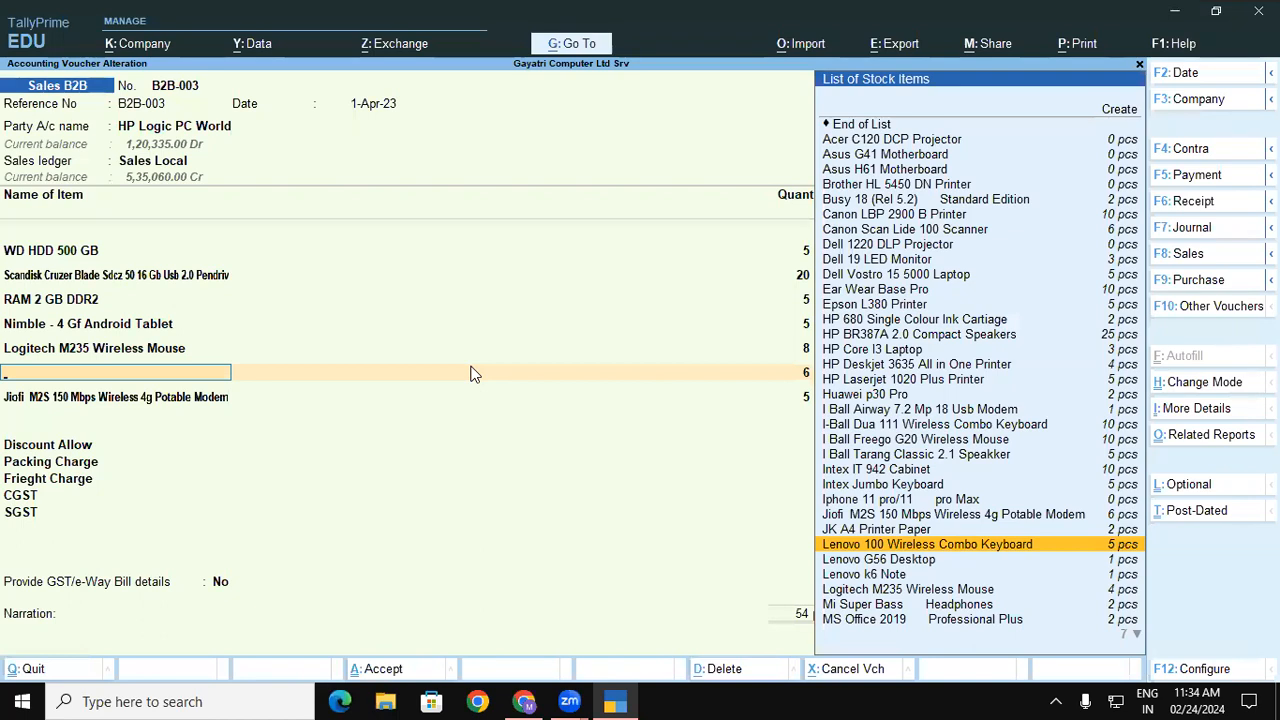
key("Escape")
key("y")
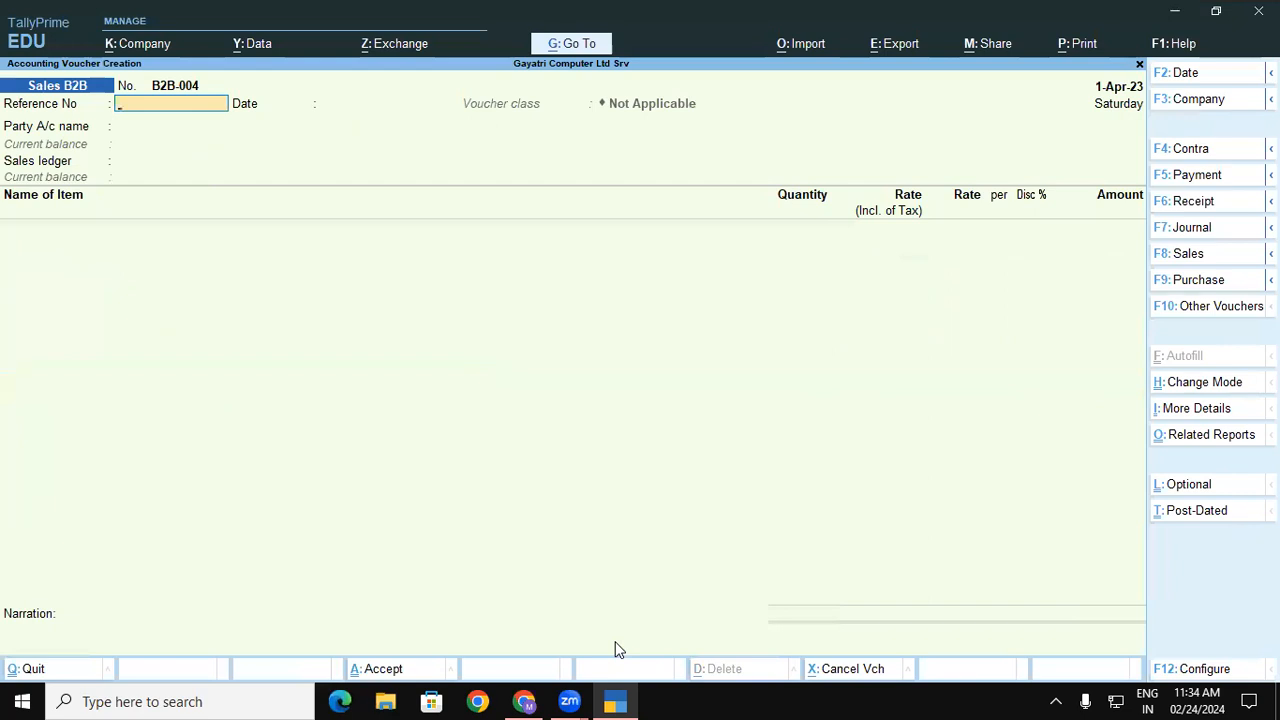
Read the start of the Invoice Printing section in the browser's course document and return to TallyPrime
left_click(524, 701)
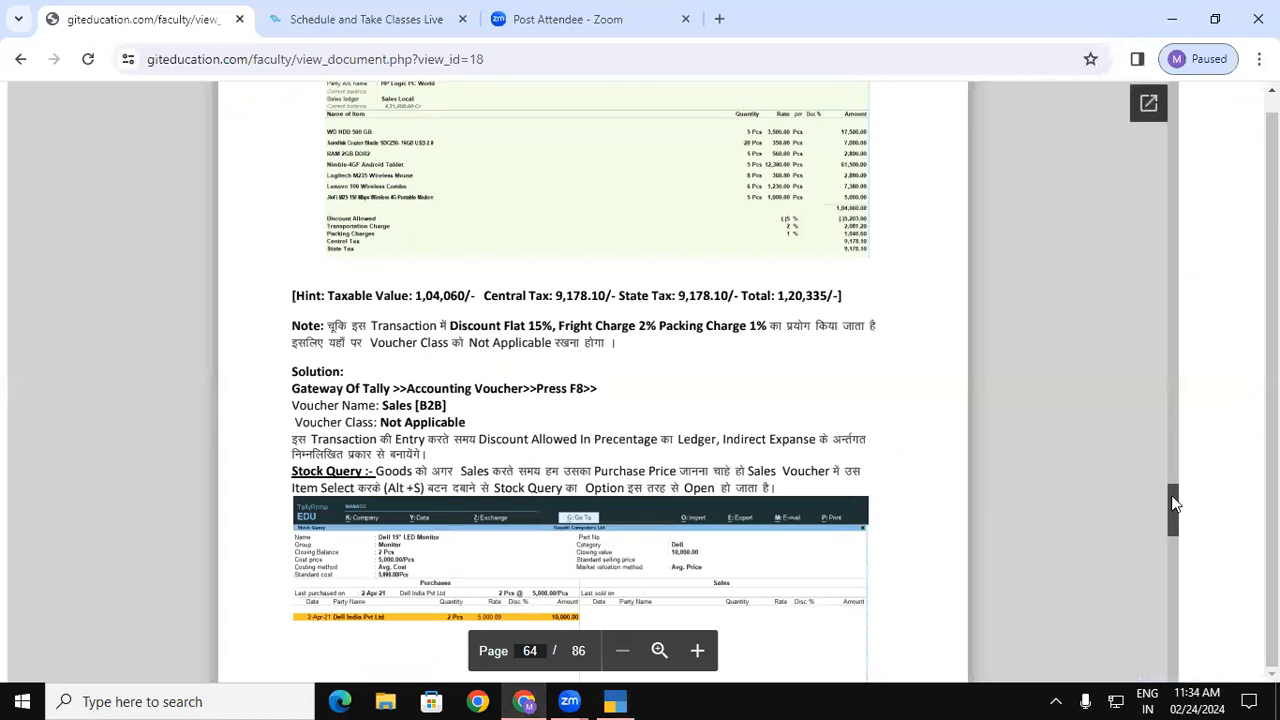
left_click_drag(1175, 503, 1175, 505)
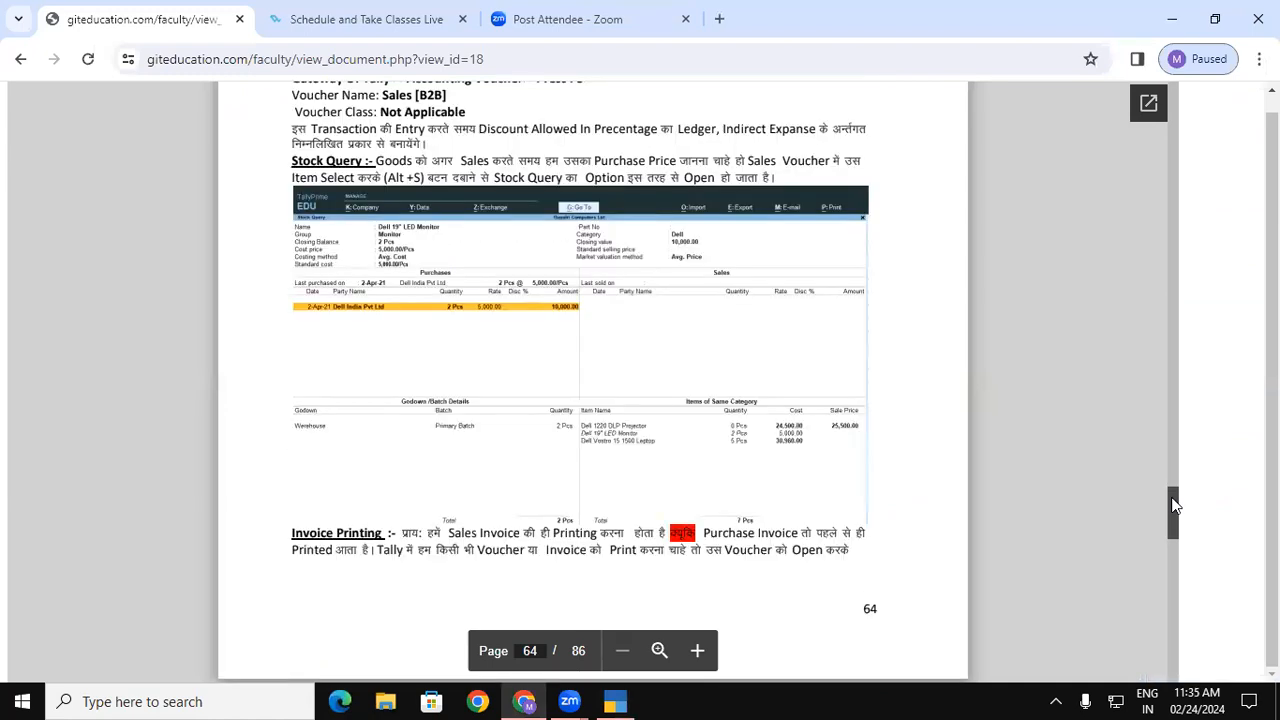
left_click(615, 701)
Reopen voucher B2B-003, keep Provide GST/e-Way Bill details at No, and save it again without sending details for e-Way Bill generation
key("Page_Up")
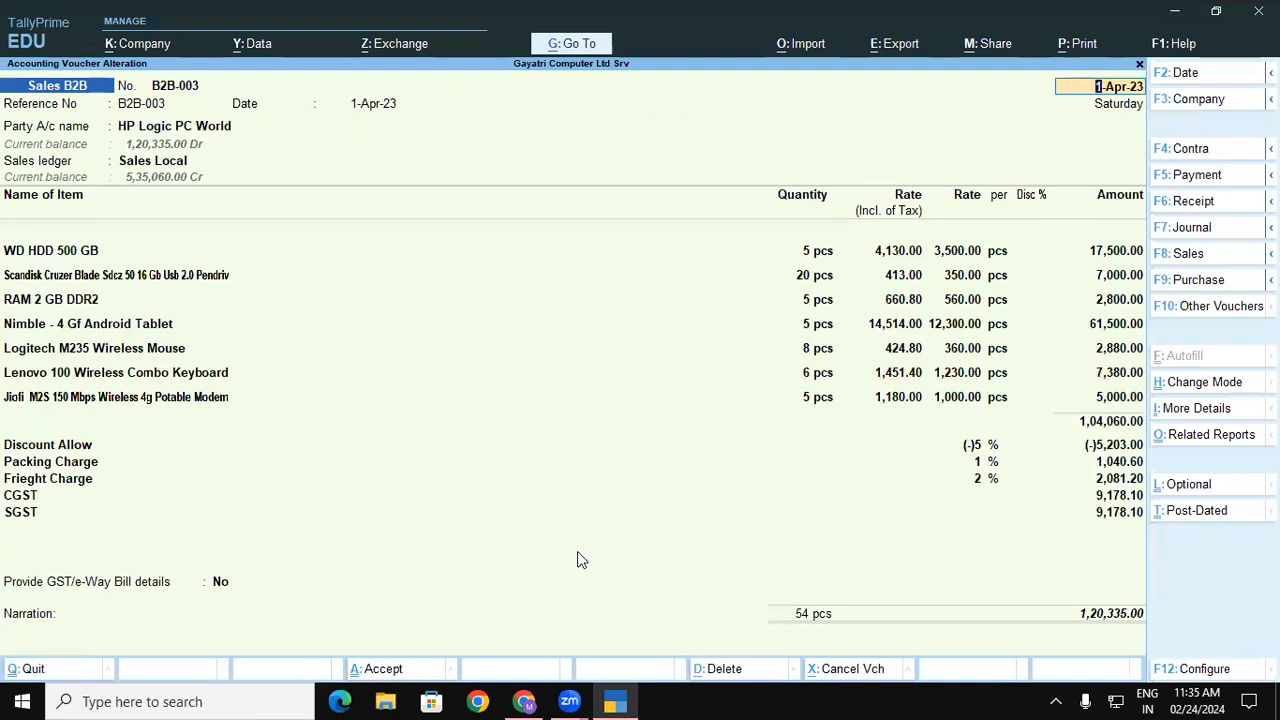
left_click(218, 581)
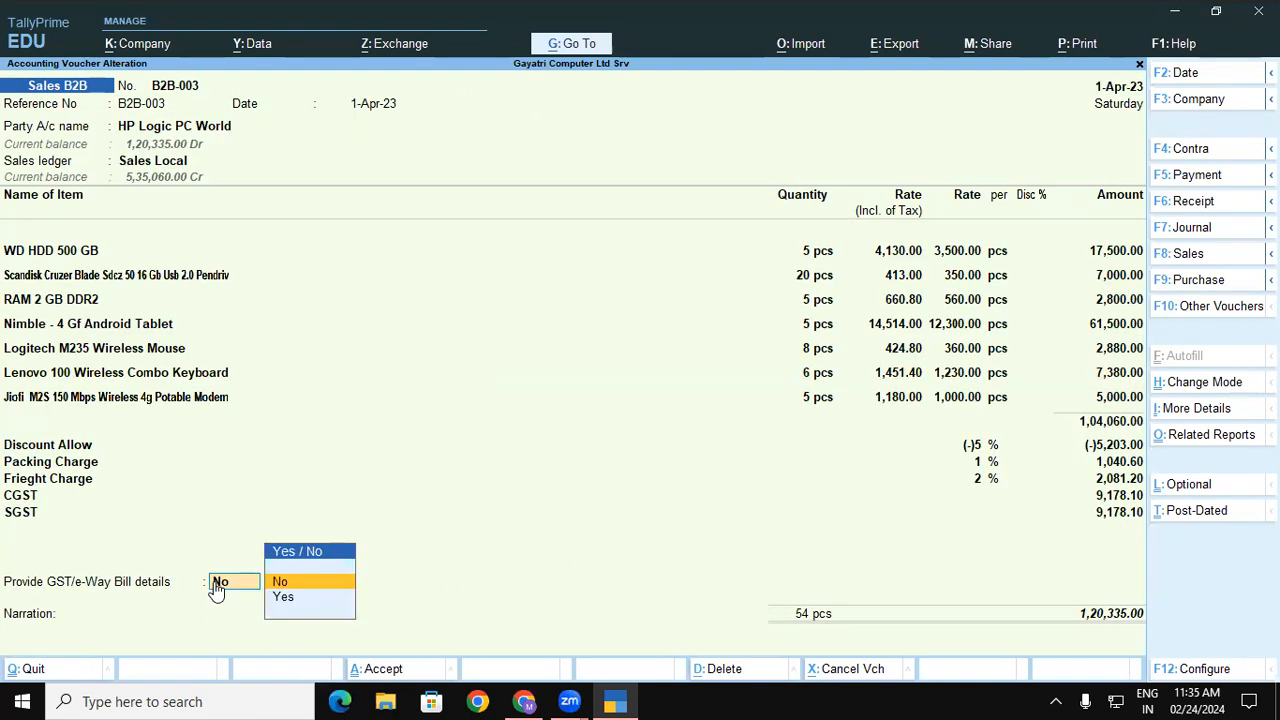
key("Return")
key("Return")
key("Return")
key("Return")
key("Return")
key("Return")
key("Return")
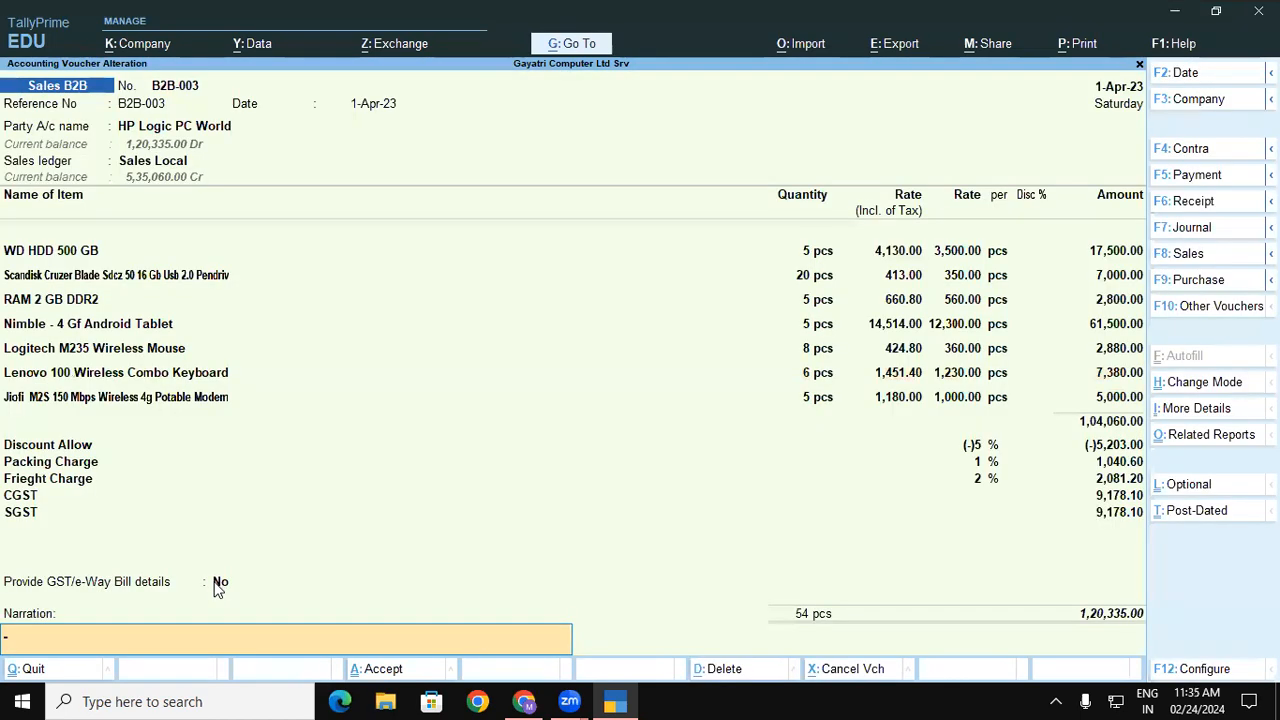
key("Return")
key("Return")
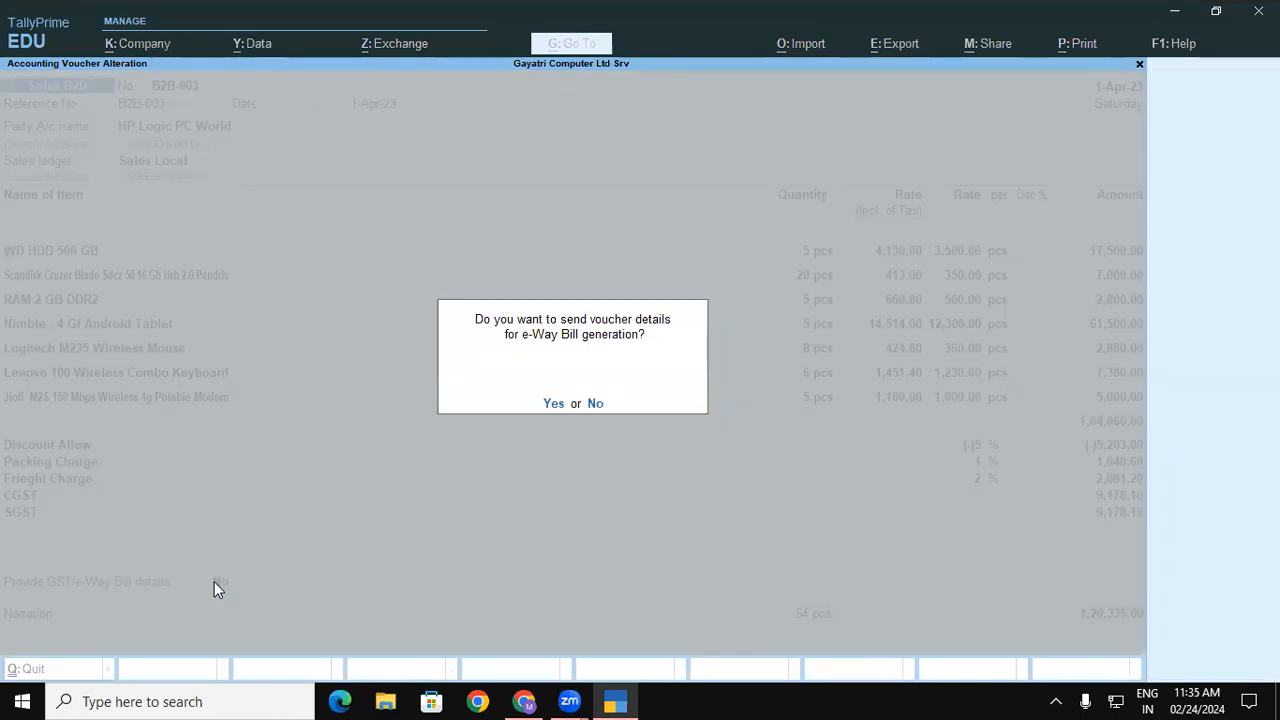
left_click(595, 404)
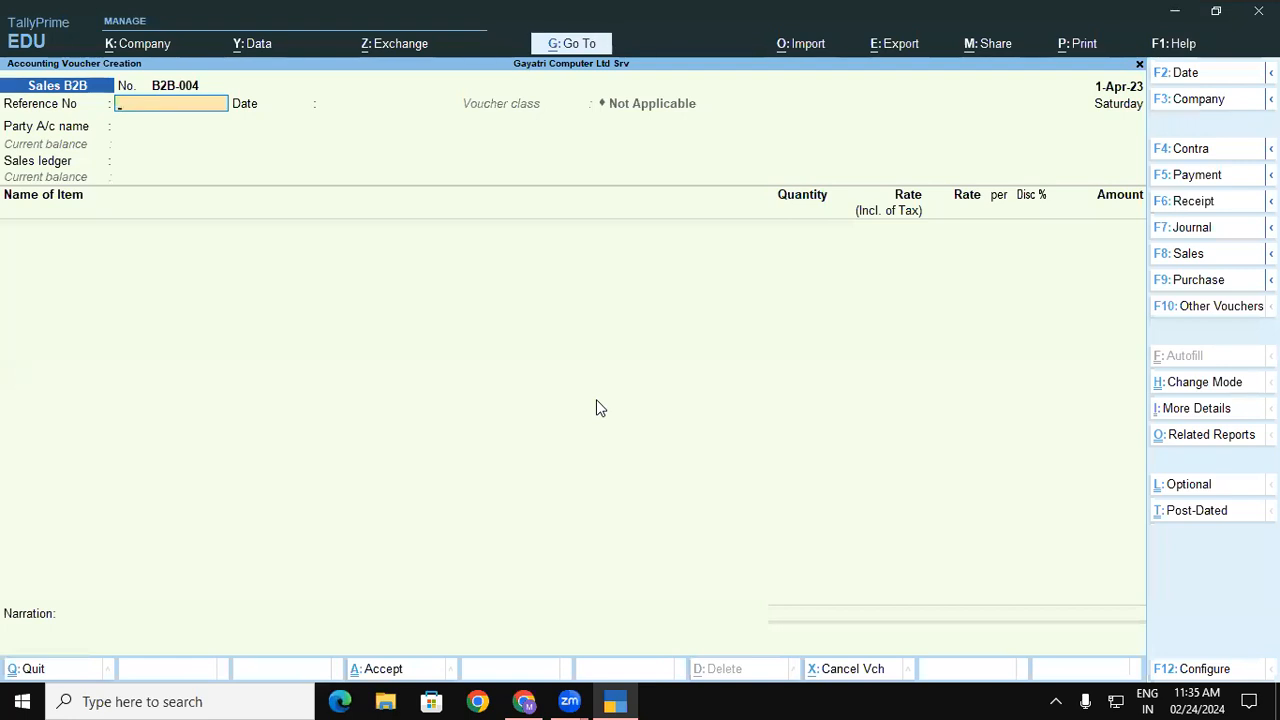
Leave voucher entry and open the Sales B2B voucher type for alteration
key("Escape")
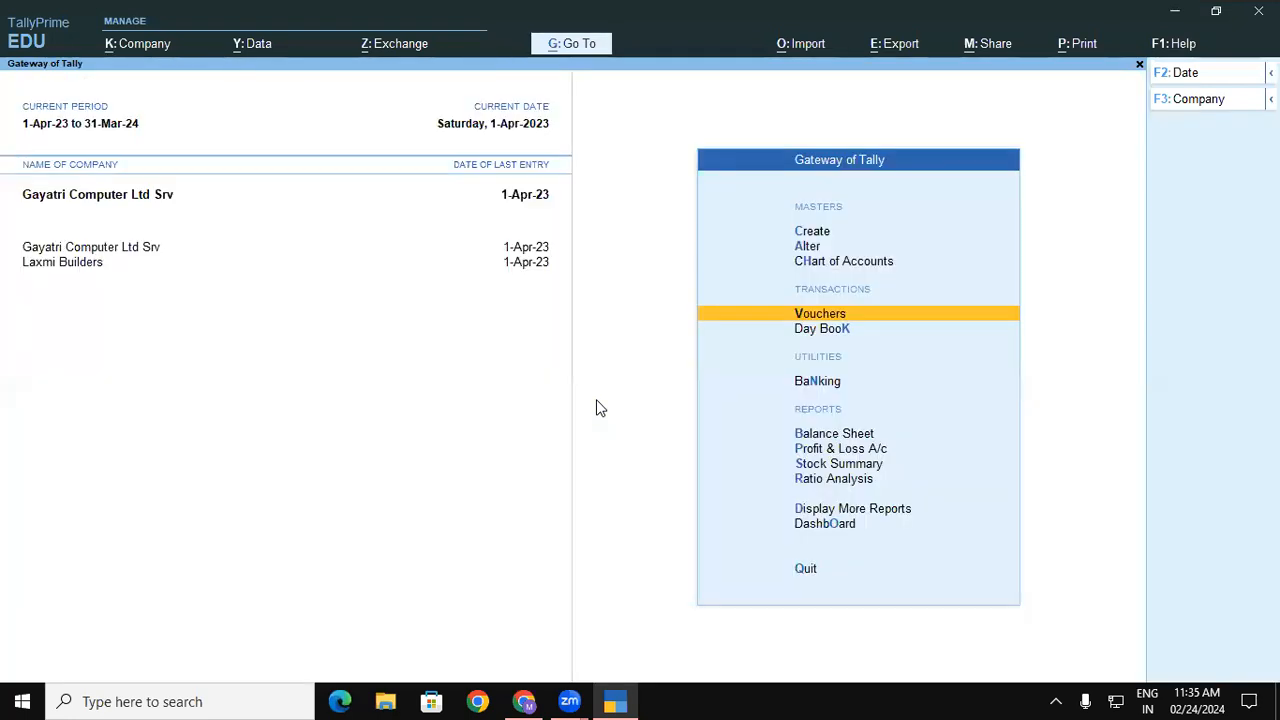
key("Up")
key("Up")
key("Up")
key("Down")
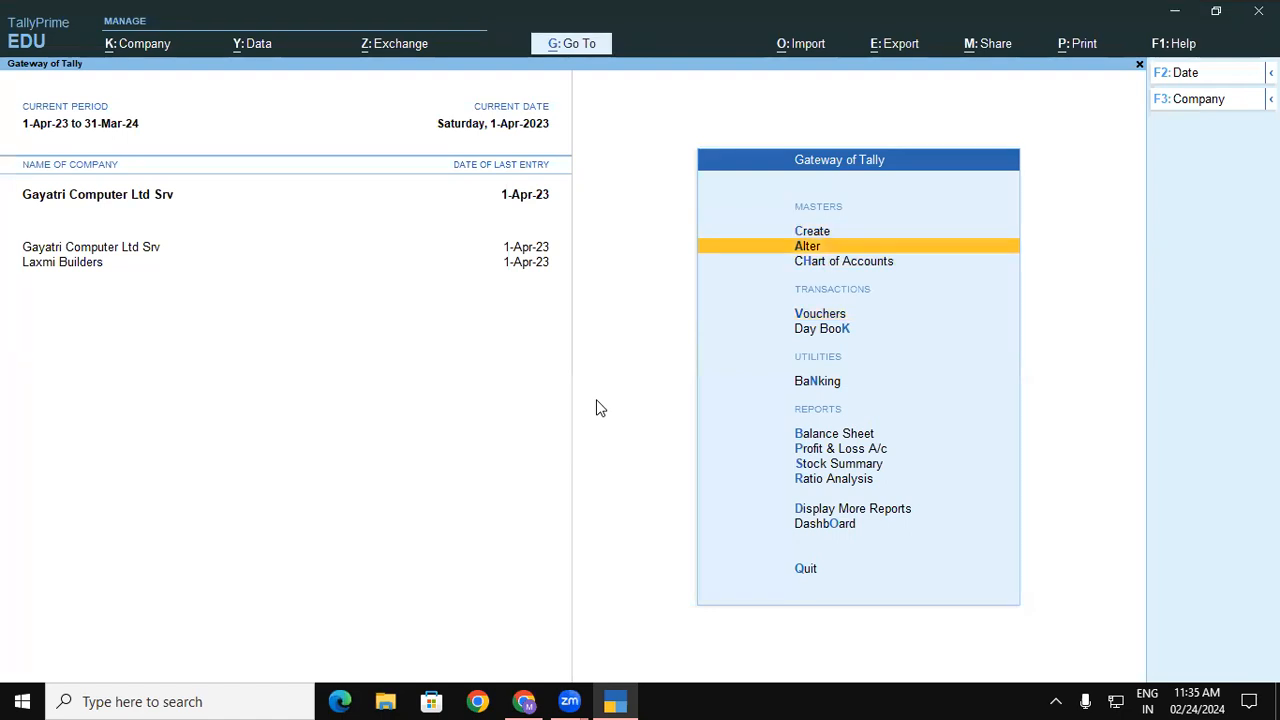
key("Return")
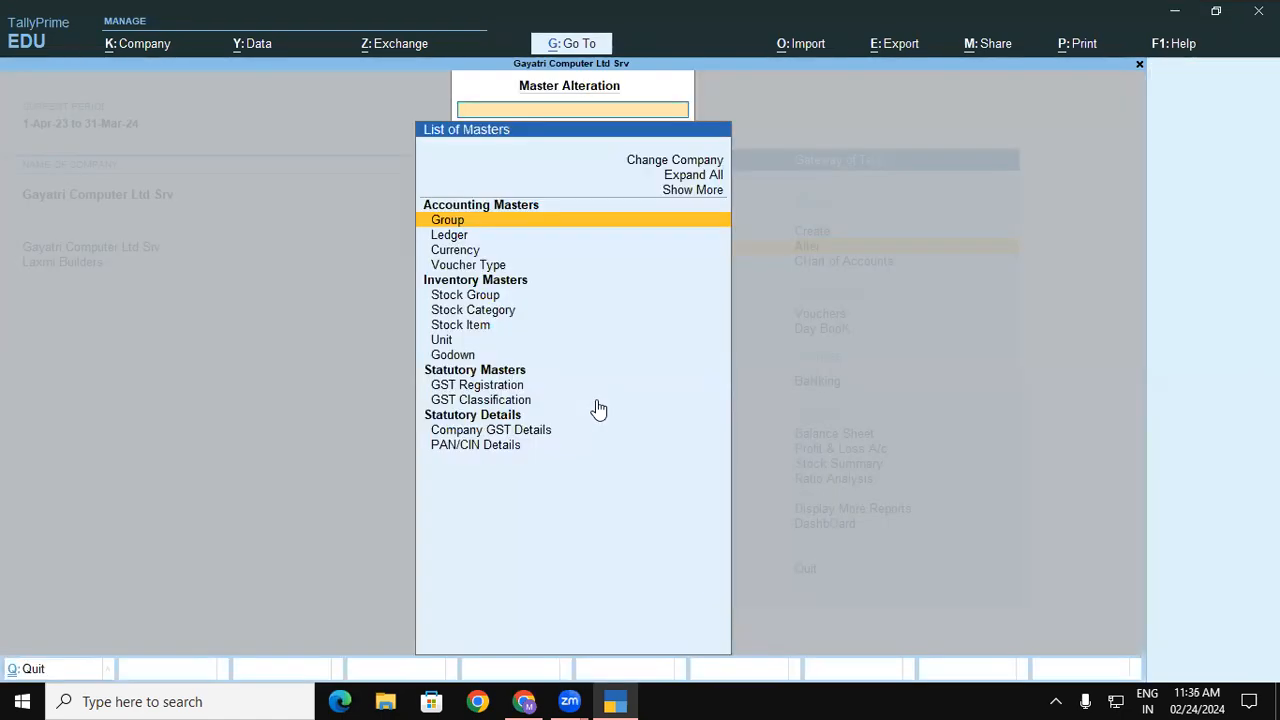
key("Down")
key("Down")
key("Down")
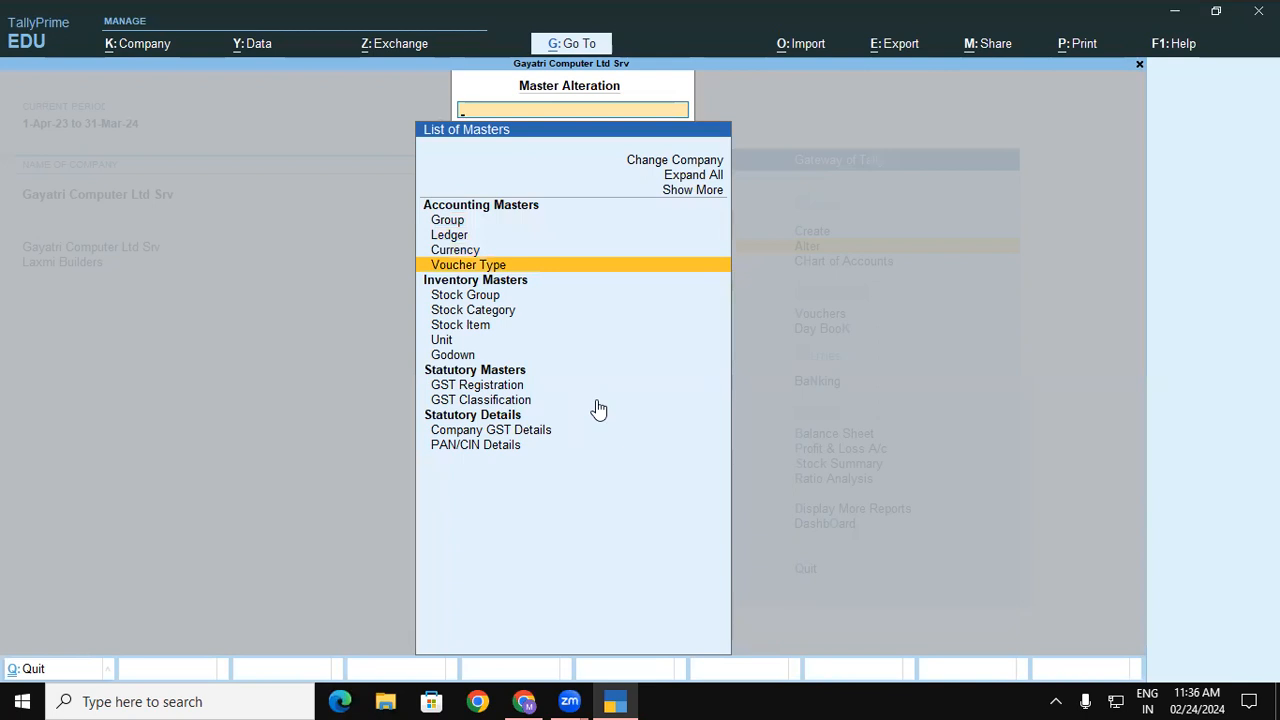
key("Return")
type("B")
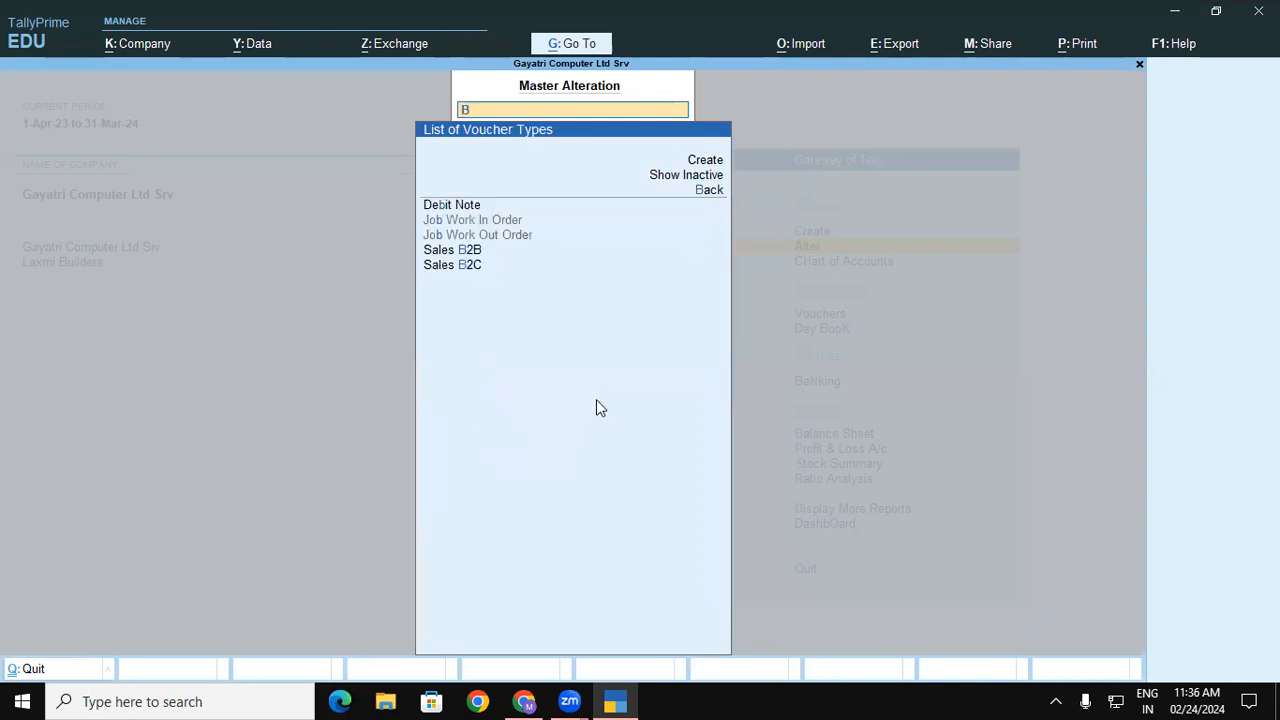
key("Down")
key("Down")
key("Down")
key("Down")
key("Return")
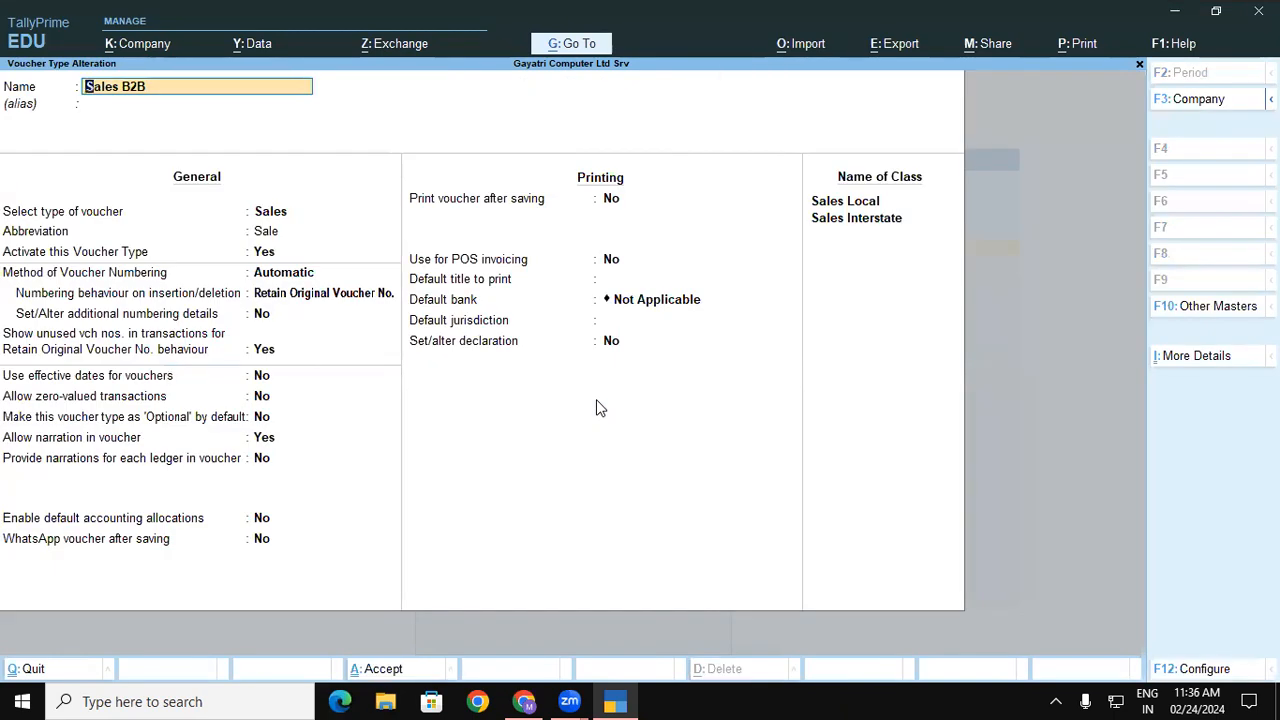
Set Print voucher after saving to Yes for the Sales B2B voucher type, save it, and return to the Gateway of Tally
left_click(613, 200)
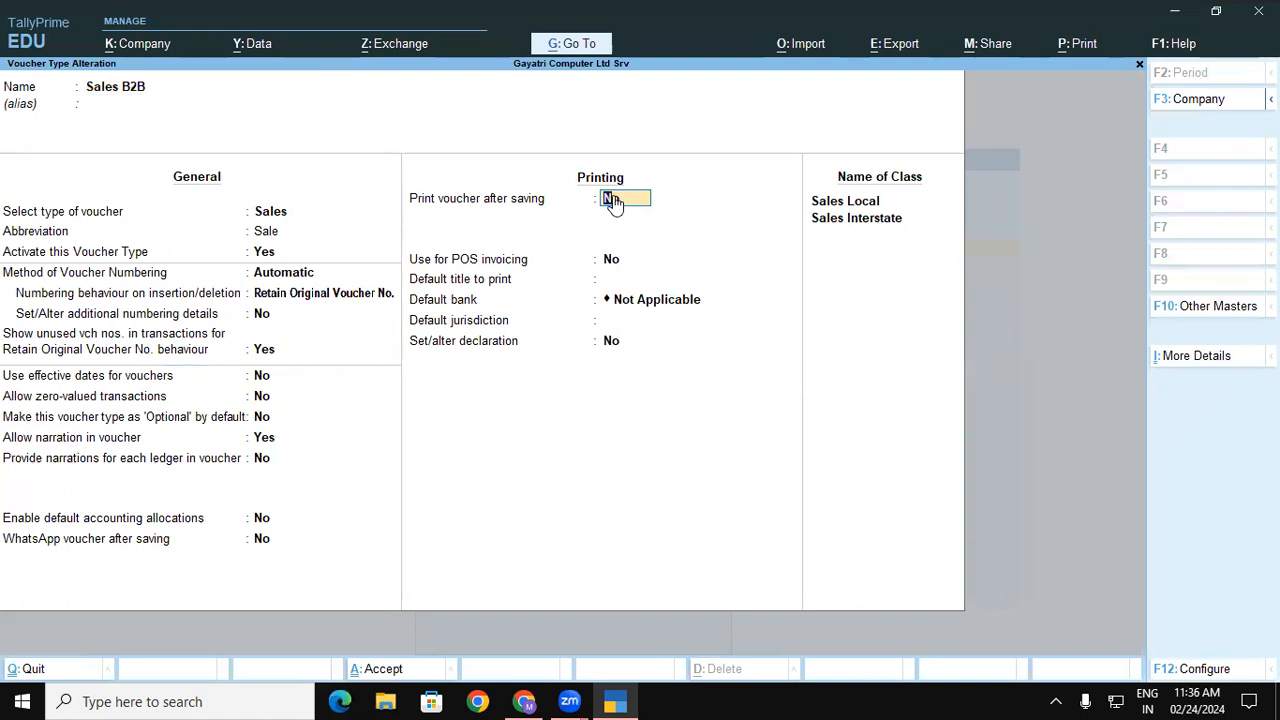
key("Return")
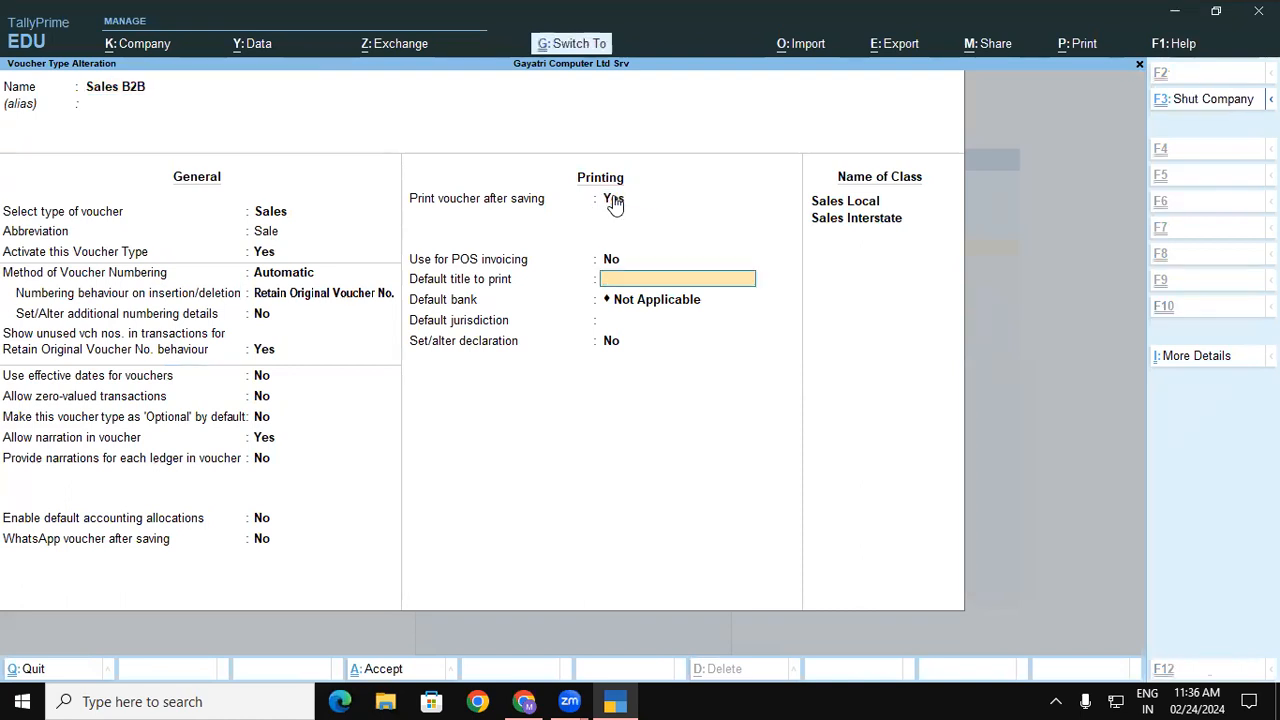
key("ctrl+a")
key("Escape")
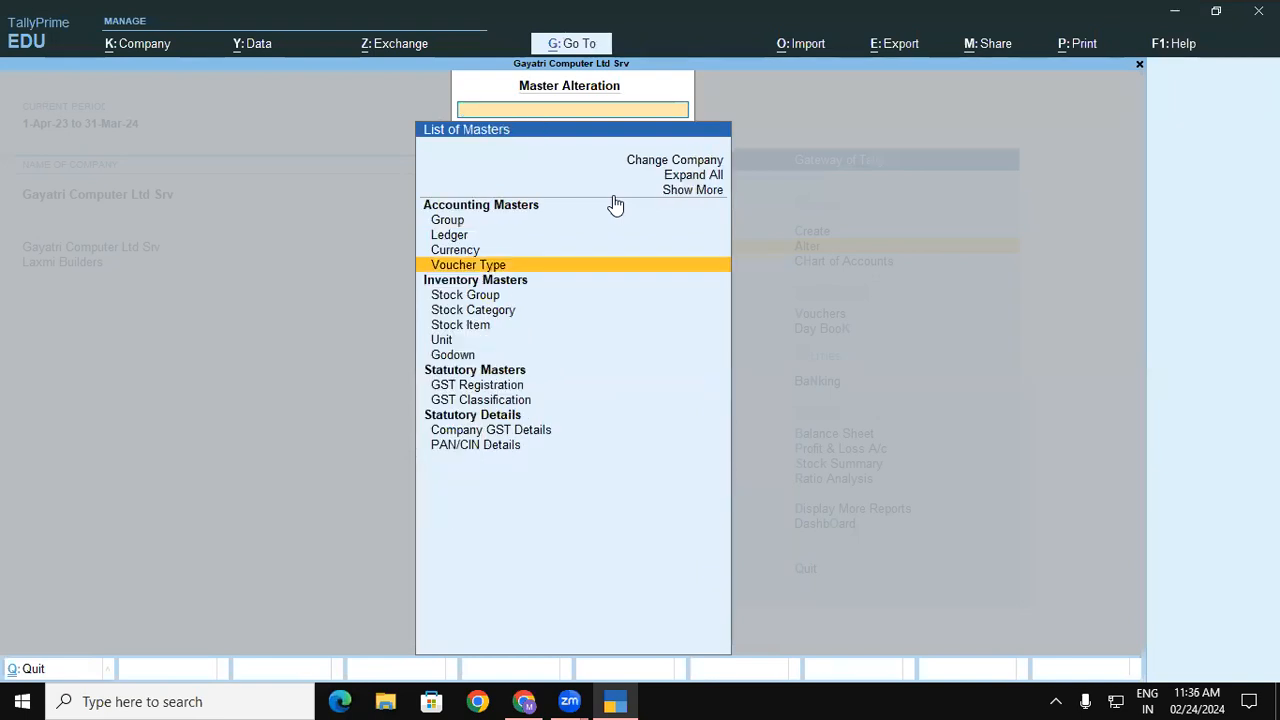
key("Escape")
Reopen Sales B2B voucher B2B-003 and save it again without sending its details for e-Way Bill generation
key("v")
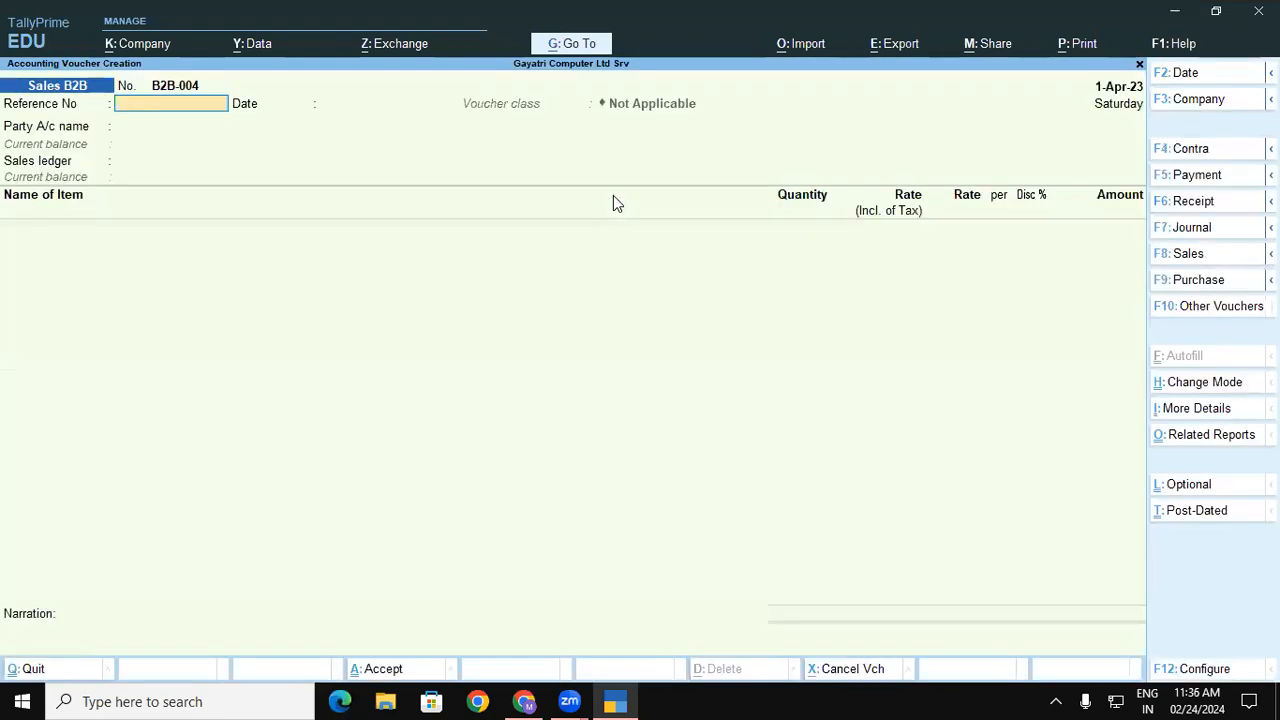
key("Page_Up")
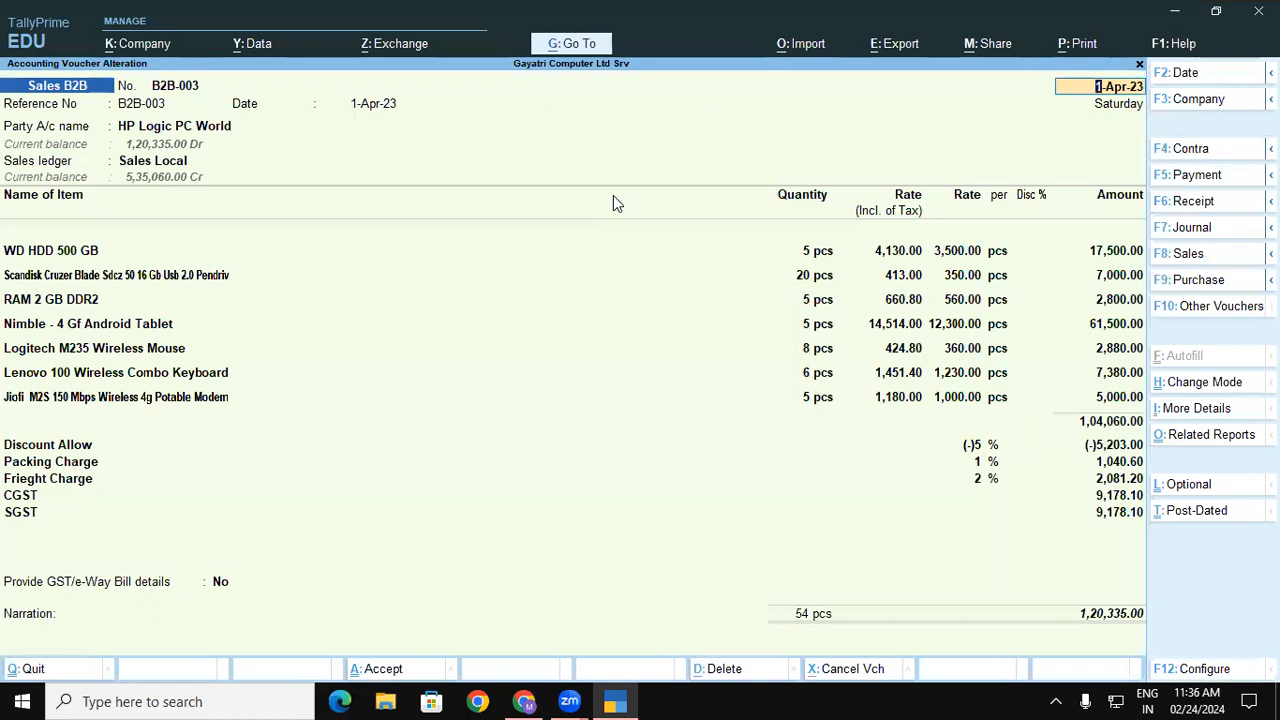
left_click(222, 584)
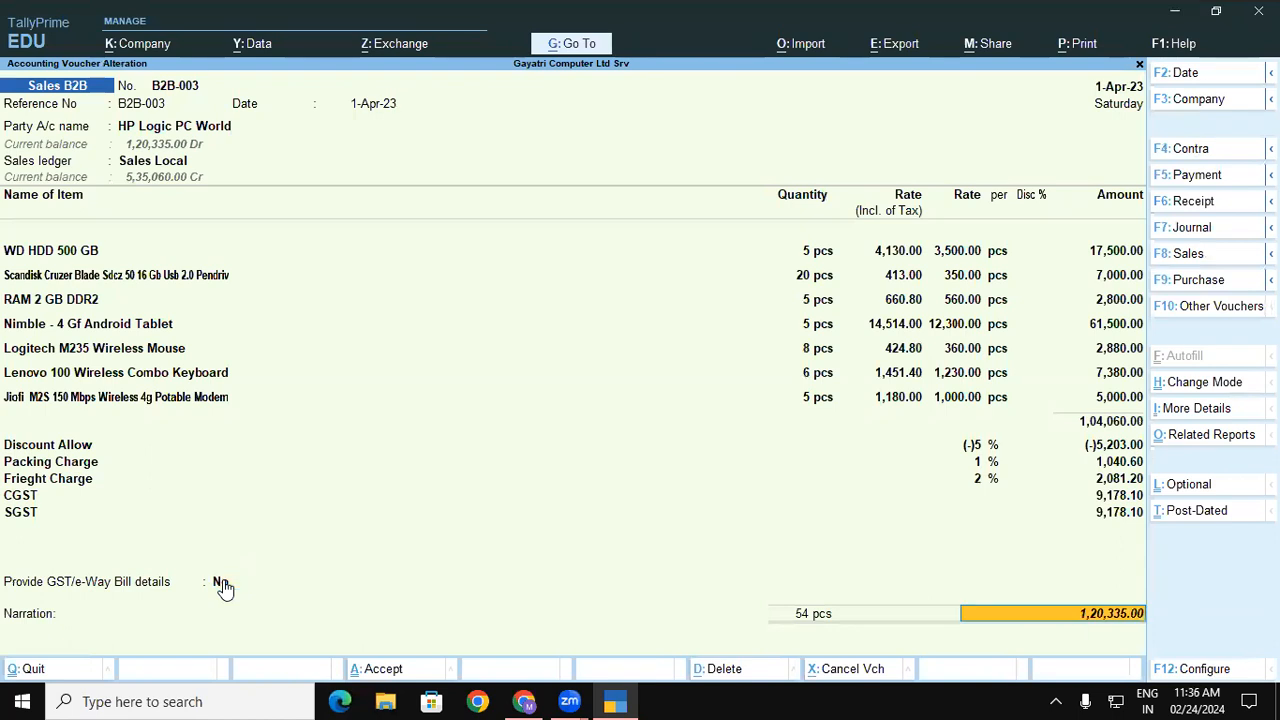
key("Return")
key("Return")
key("Return")
key("Return")
key("Return")
key("Return")
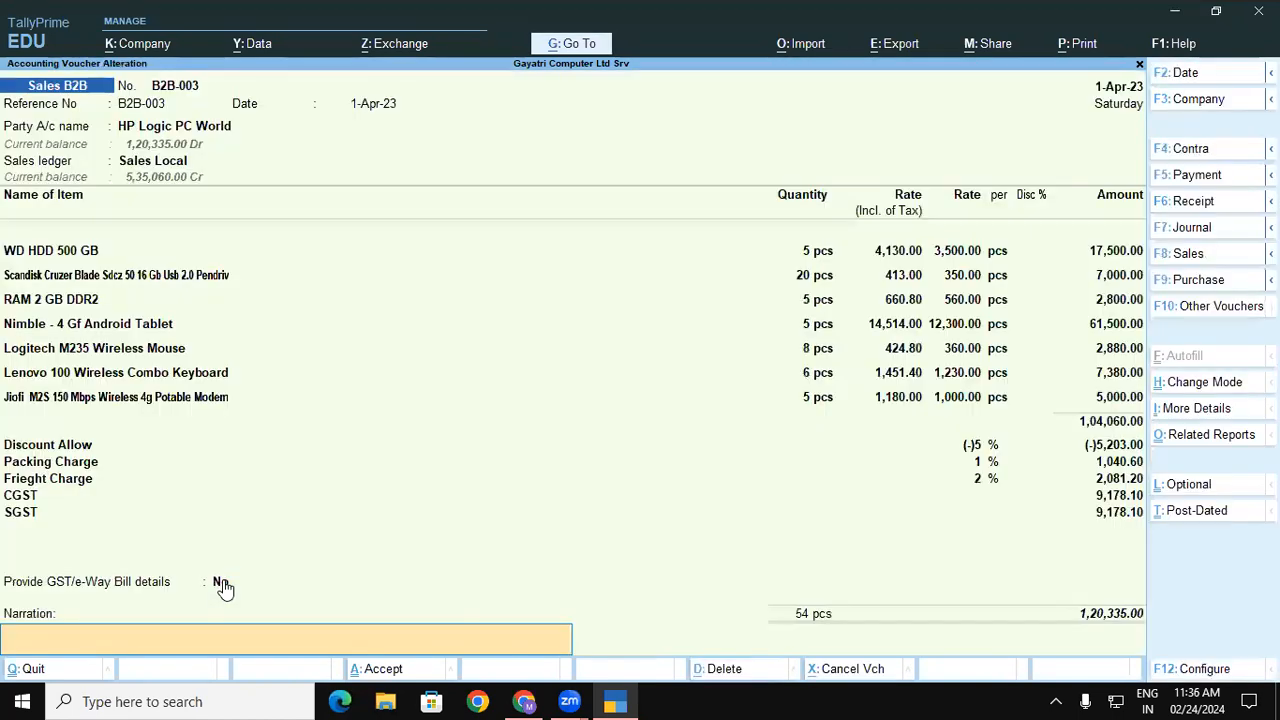
key("Return")
key("Return")
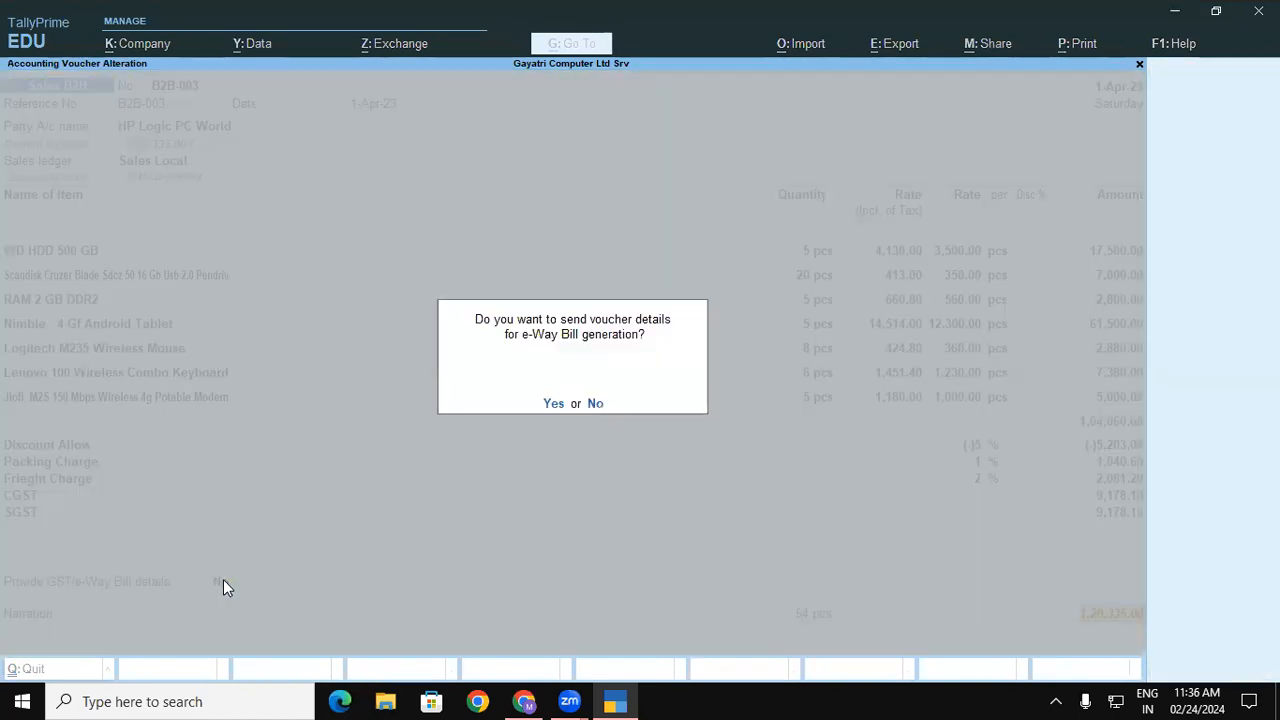
left_click(598, 404)
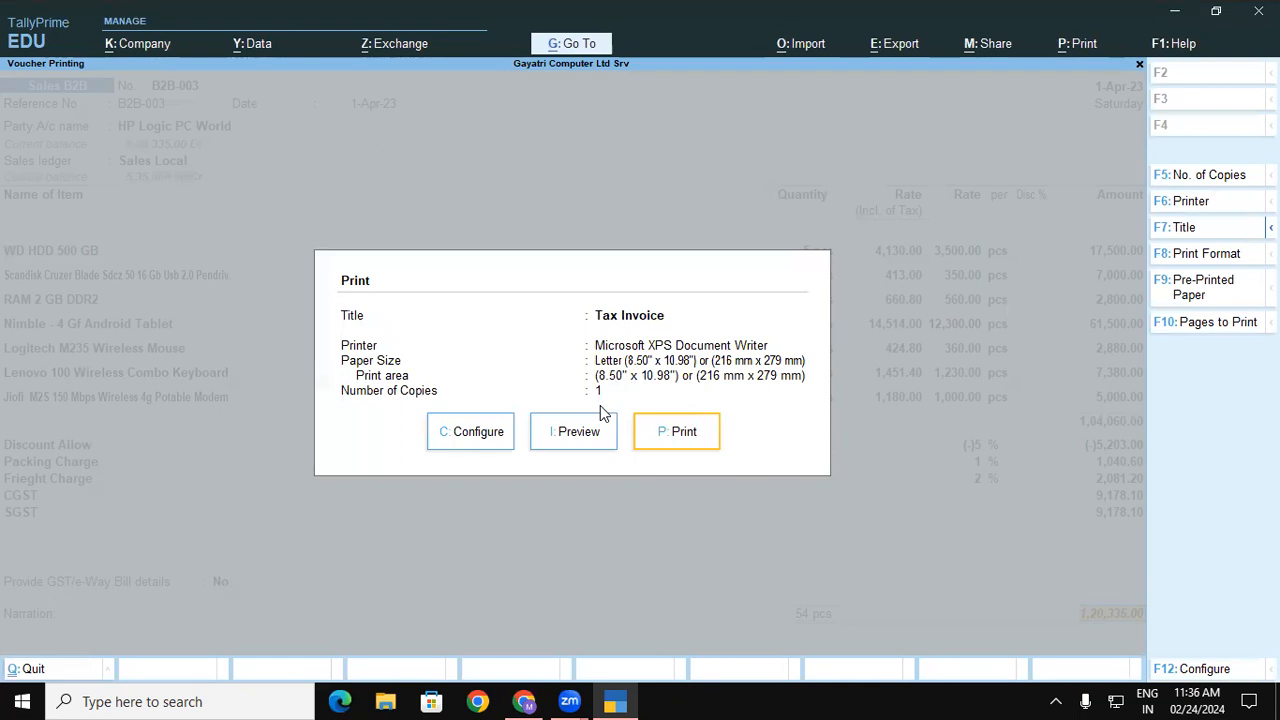
Preview the Tax Invoice for voucher B2B-003 at enlarged size, look through its first page, and close the preview without printing
left_click(591, 438)
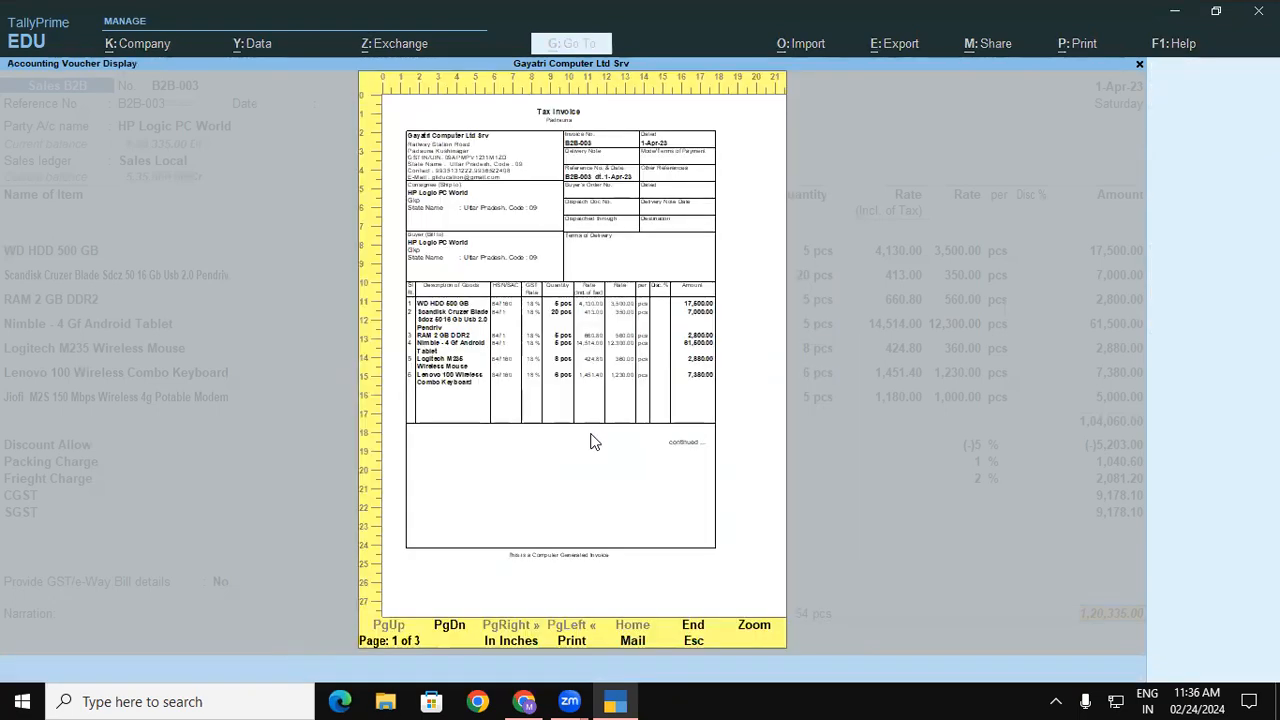
left_click(591, 438)
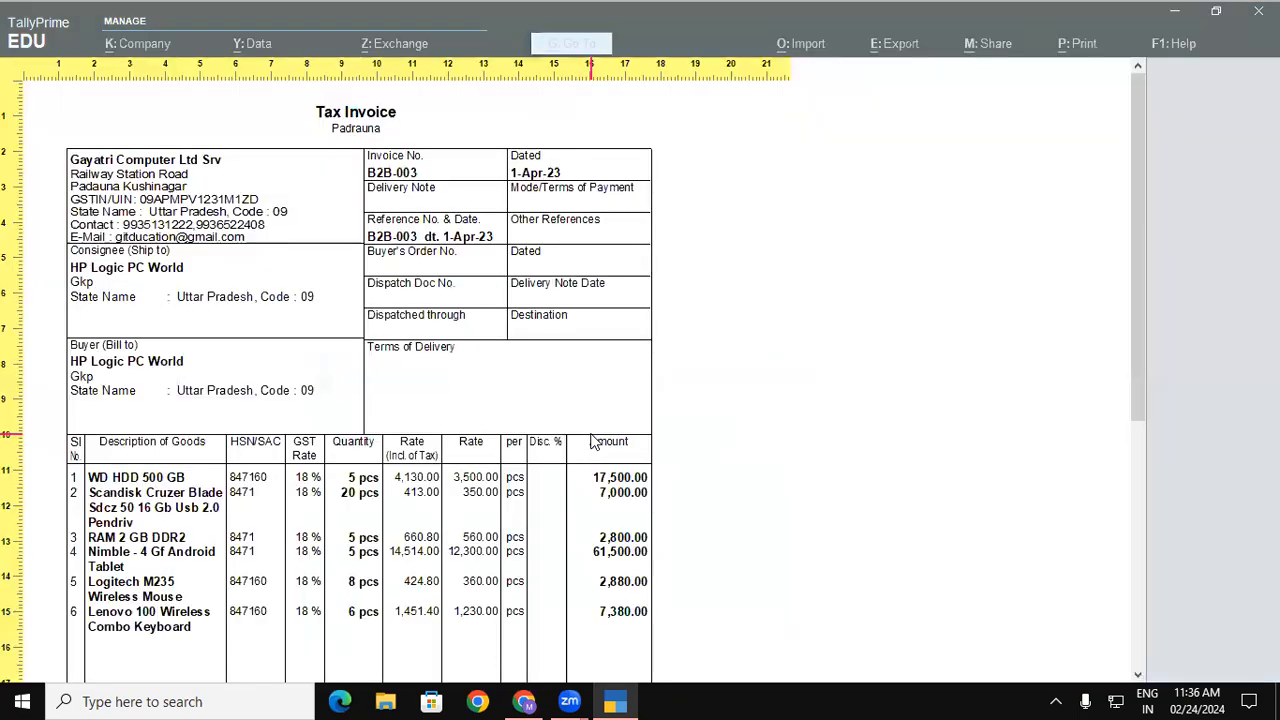
left_click_drag(1147, 191, 1158, 165)
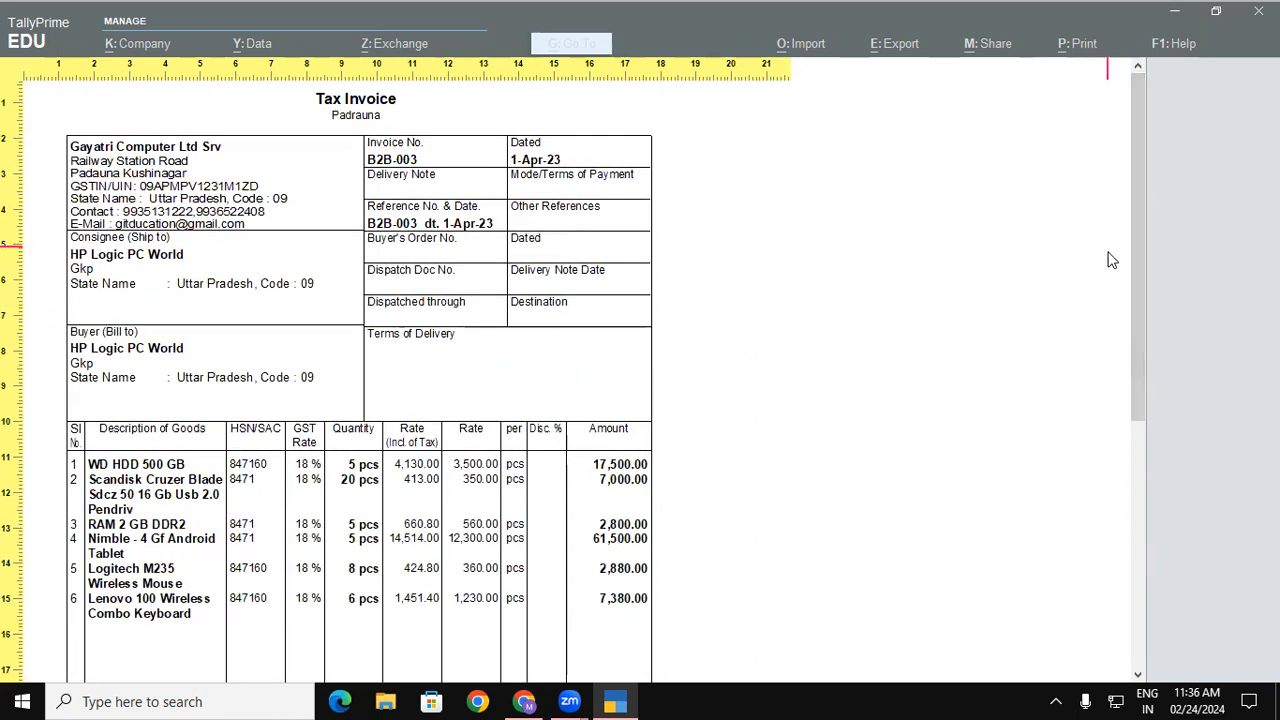
left_click_drag(1140, 412, 1156, 690)
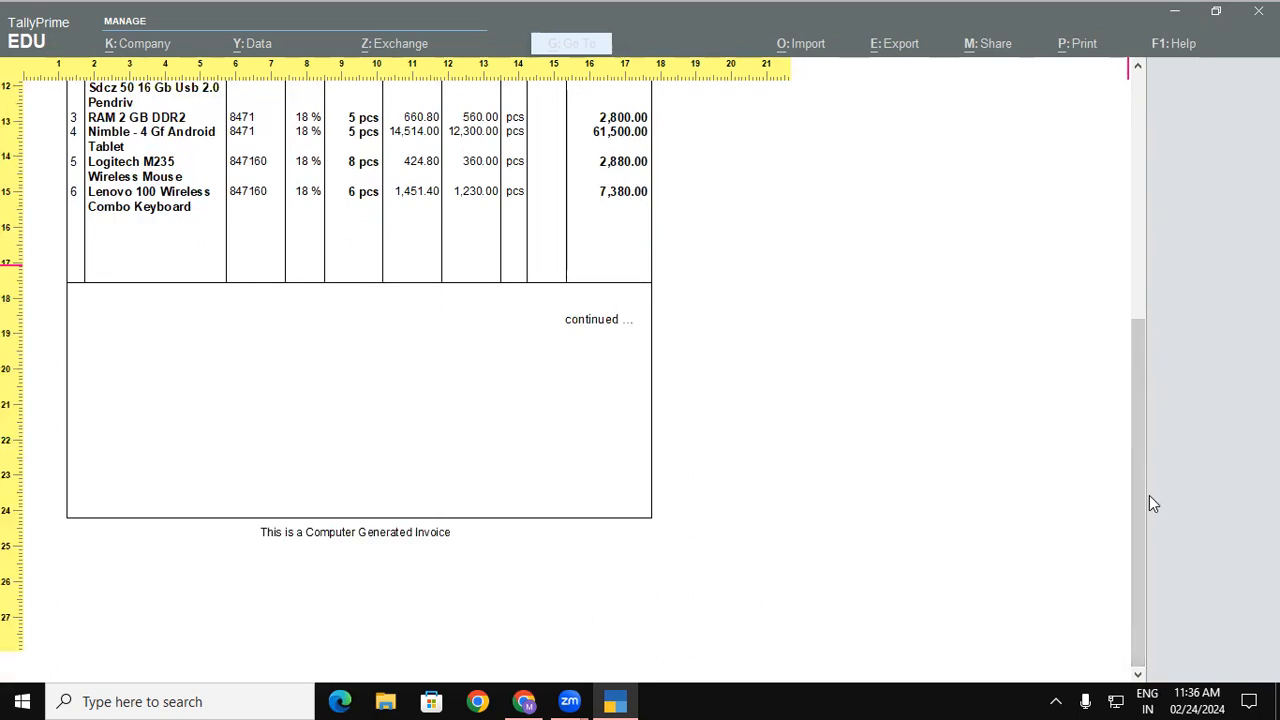
left_click_drag(1141, 502, 1104, 281)
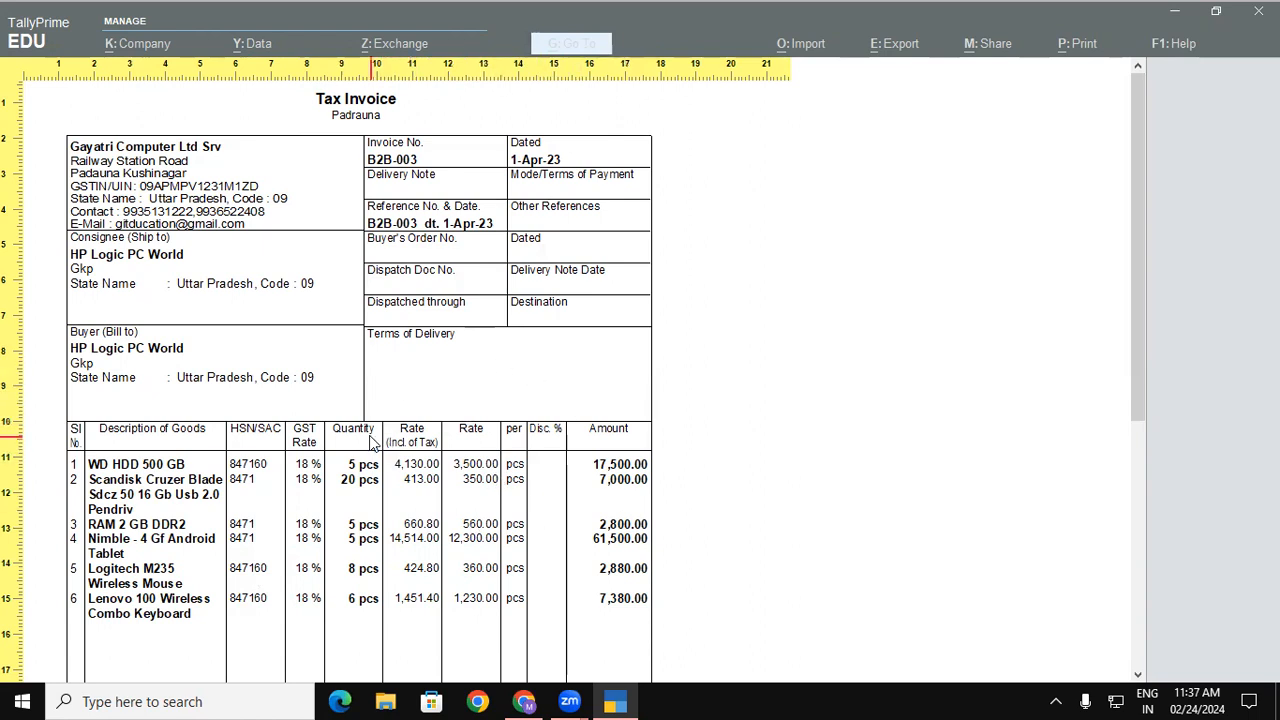
key("Escape")
key("Escape")
key("Escape")
key("Escape")
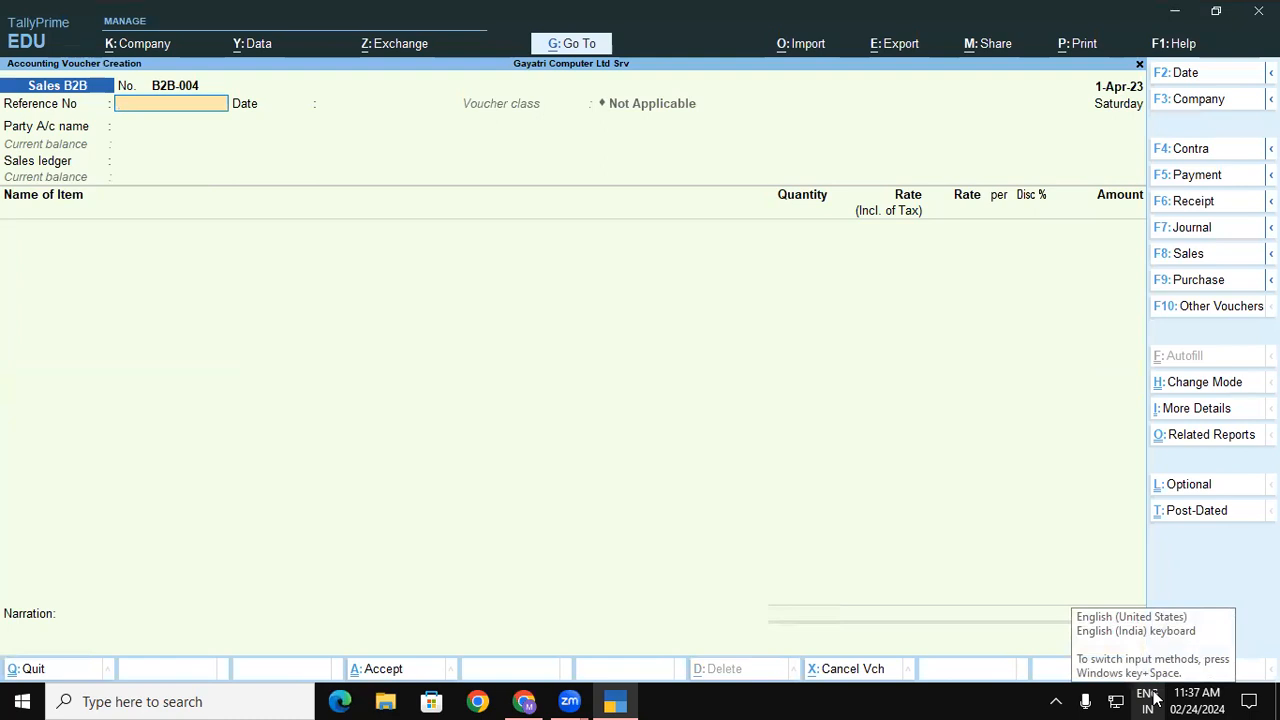
Leave voucher entry and open the Sales B2C voucher type for alteration
key("Escape")
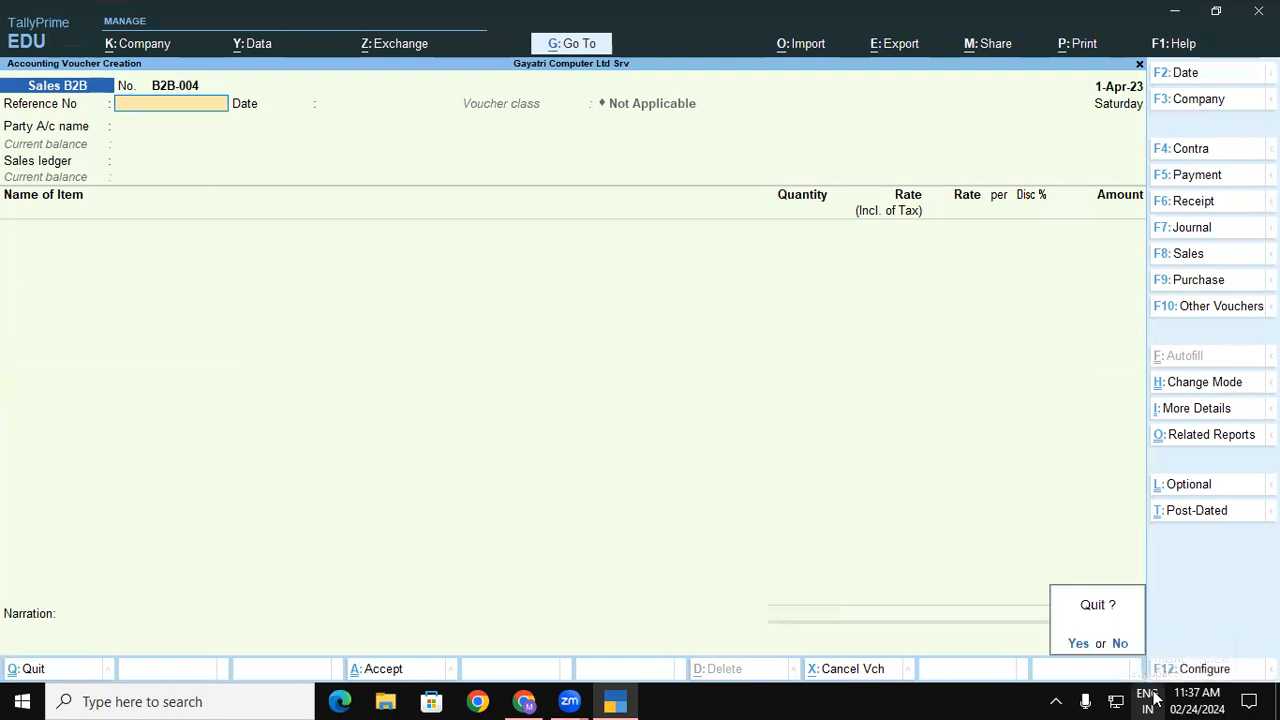
key("Return")
key("Up")
key("Up")
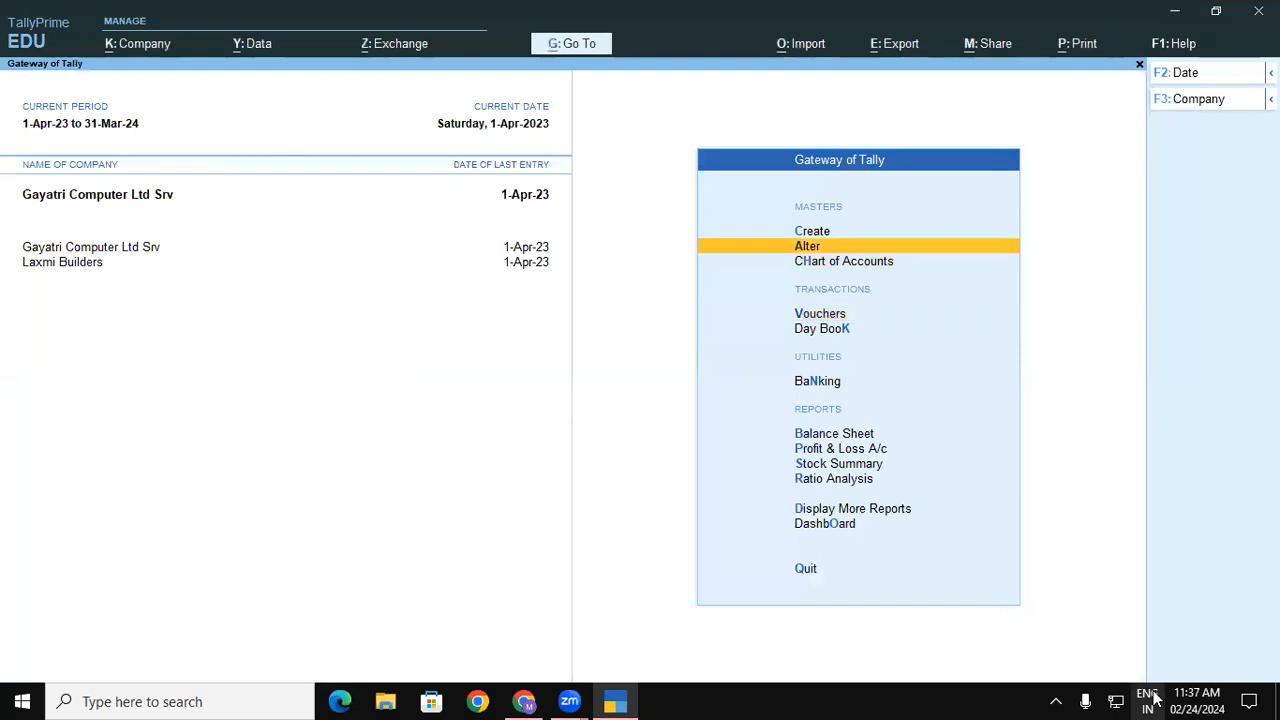
key("Return")
key("Down")
key("Down")
key("Down")
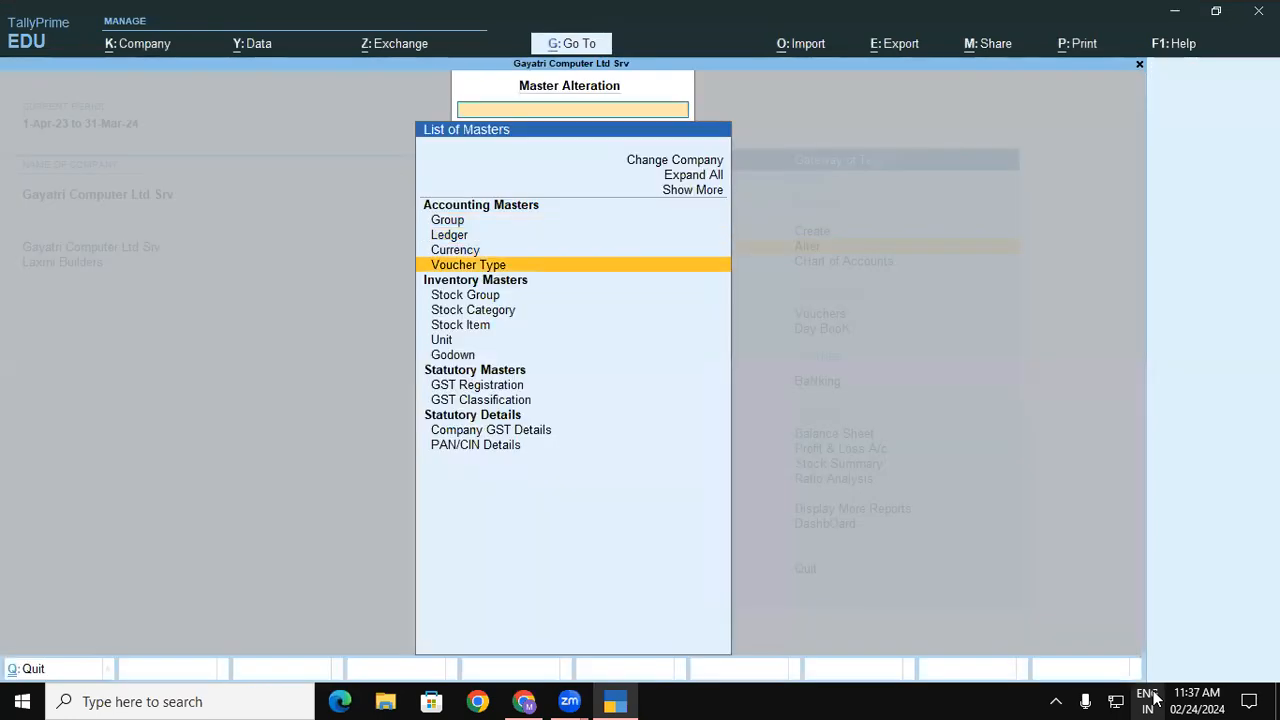
key("Return")
type("b")
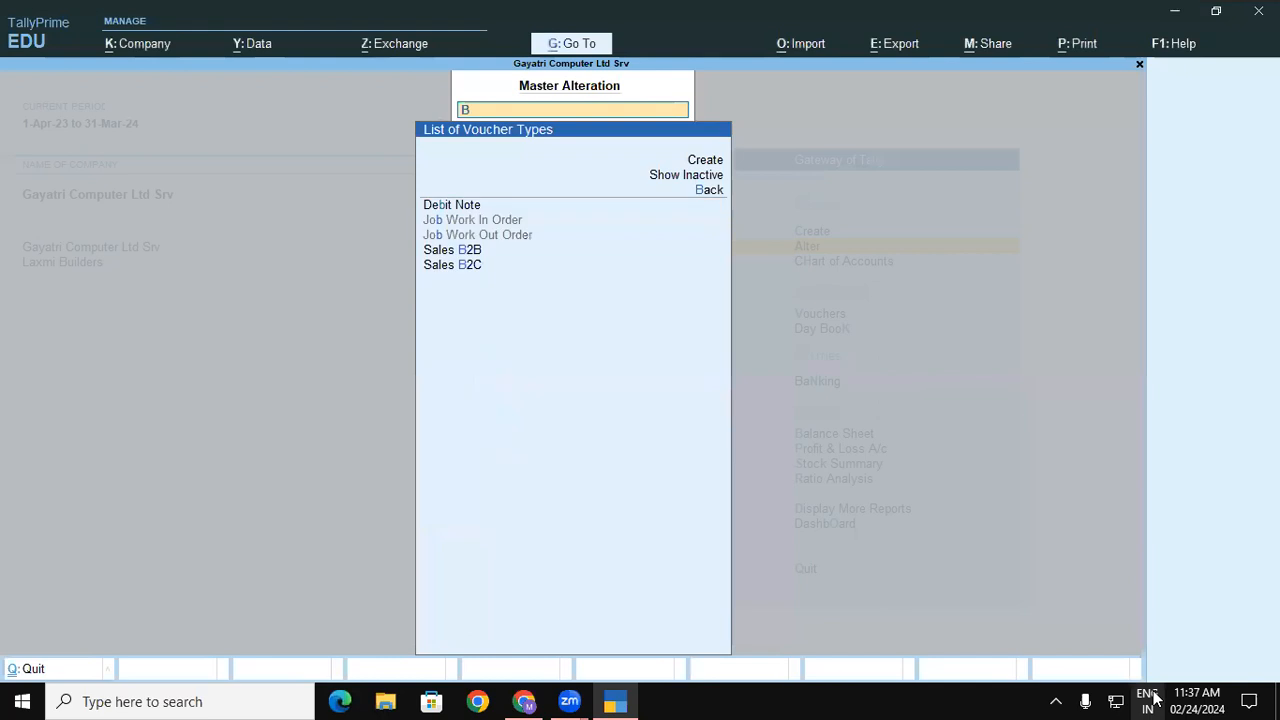
key("Down")
key("Down")
key("Down")
key("Down")
key("Return")
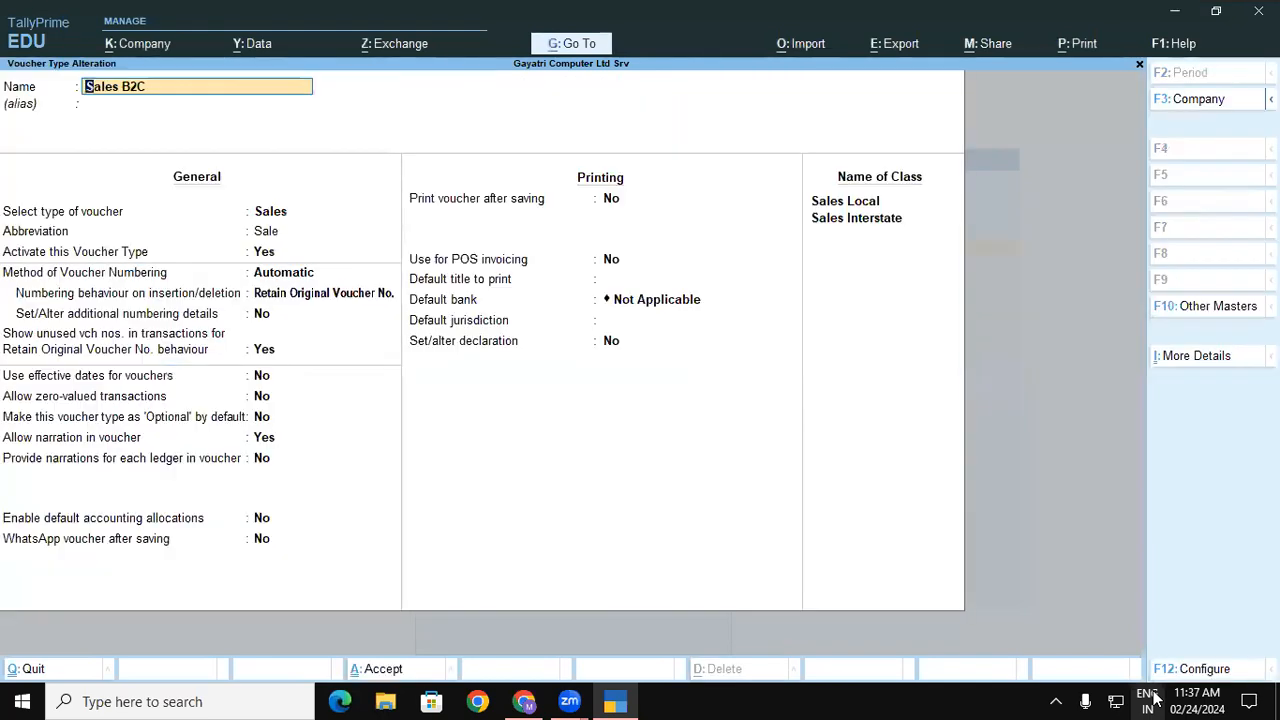
Set Print voucher after saving to Yes for the Sales B2C voucher type, save it, and return to the Gateway of Tally
left_click(613, 202)
key("Return")
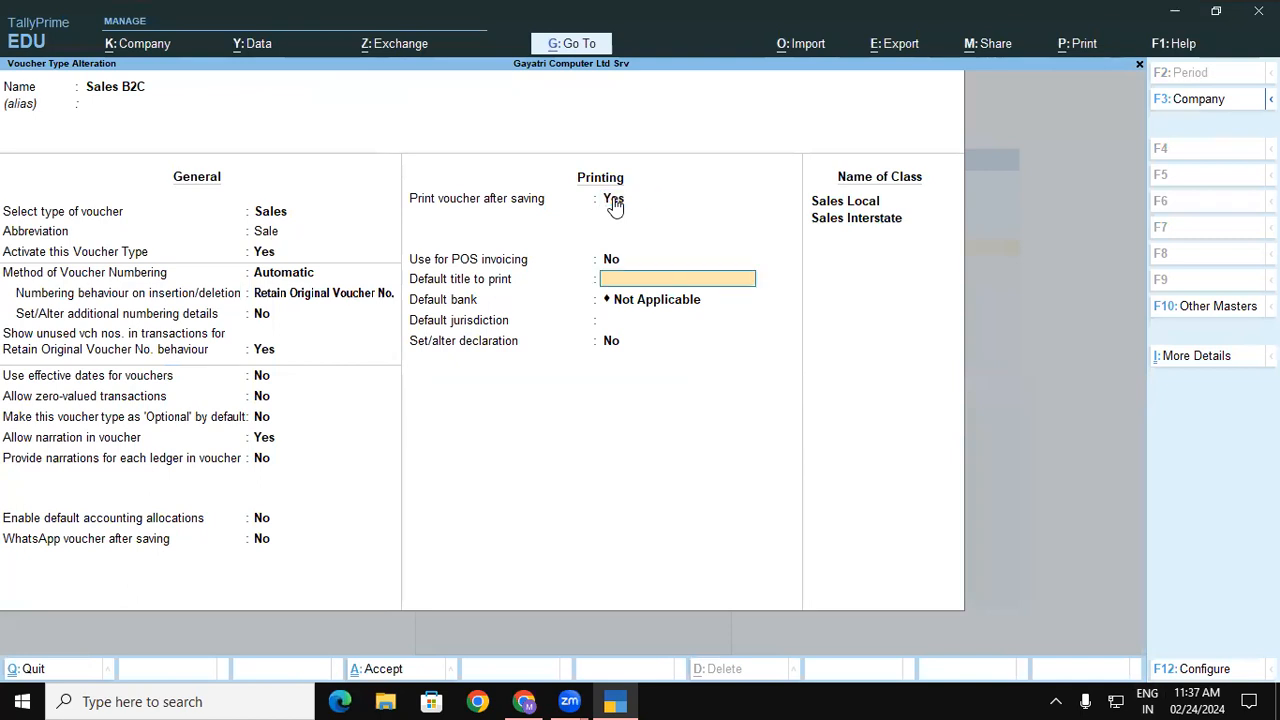
key("ctrl+a")
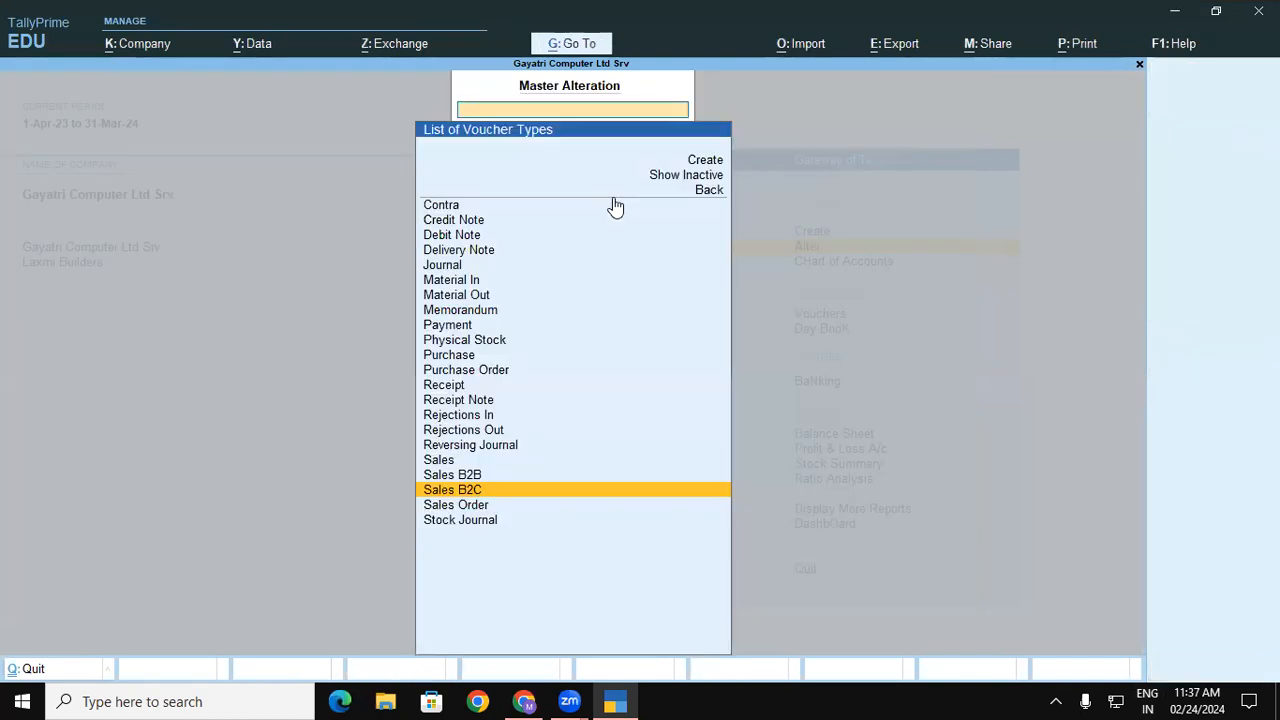
key("Escape")
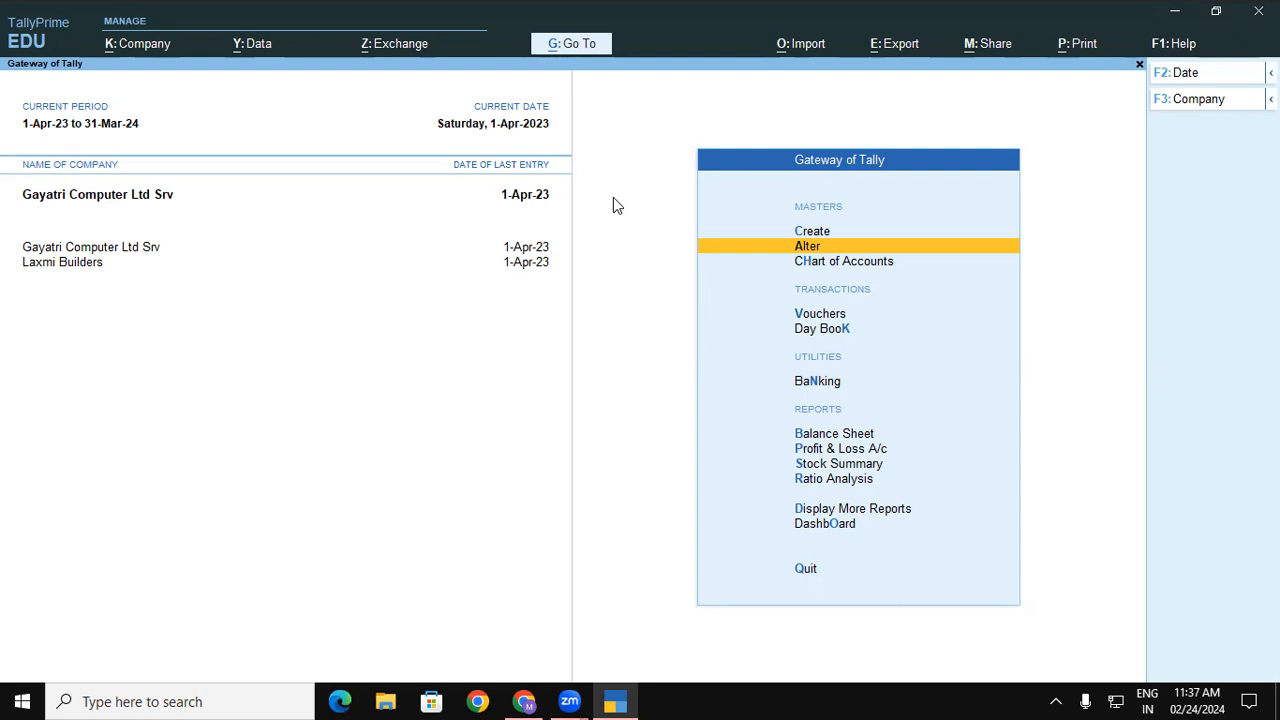
Switch to the browser's course document and read the rest of Invoice Printing and the Supplier Inclusive Of Tax section
left_click(524, 701)
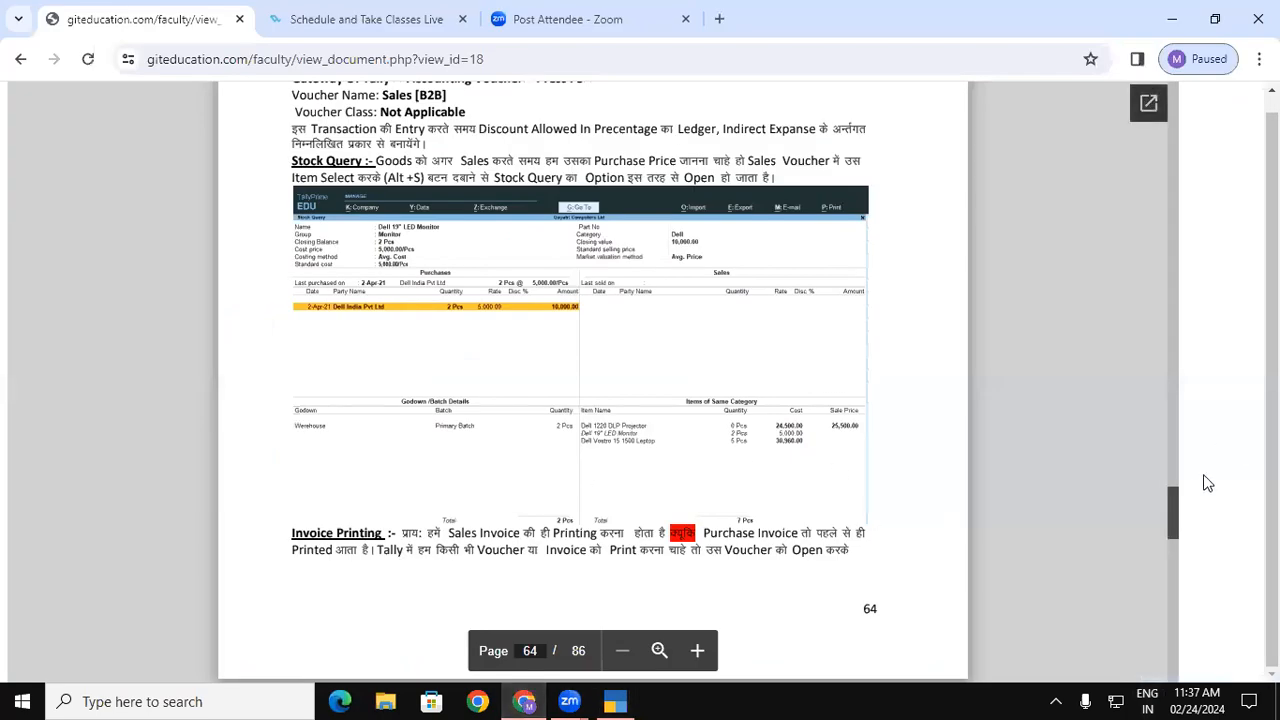
scroll(1171, 495, "down", 5)
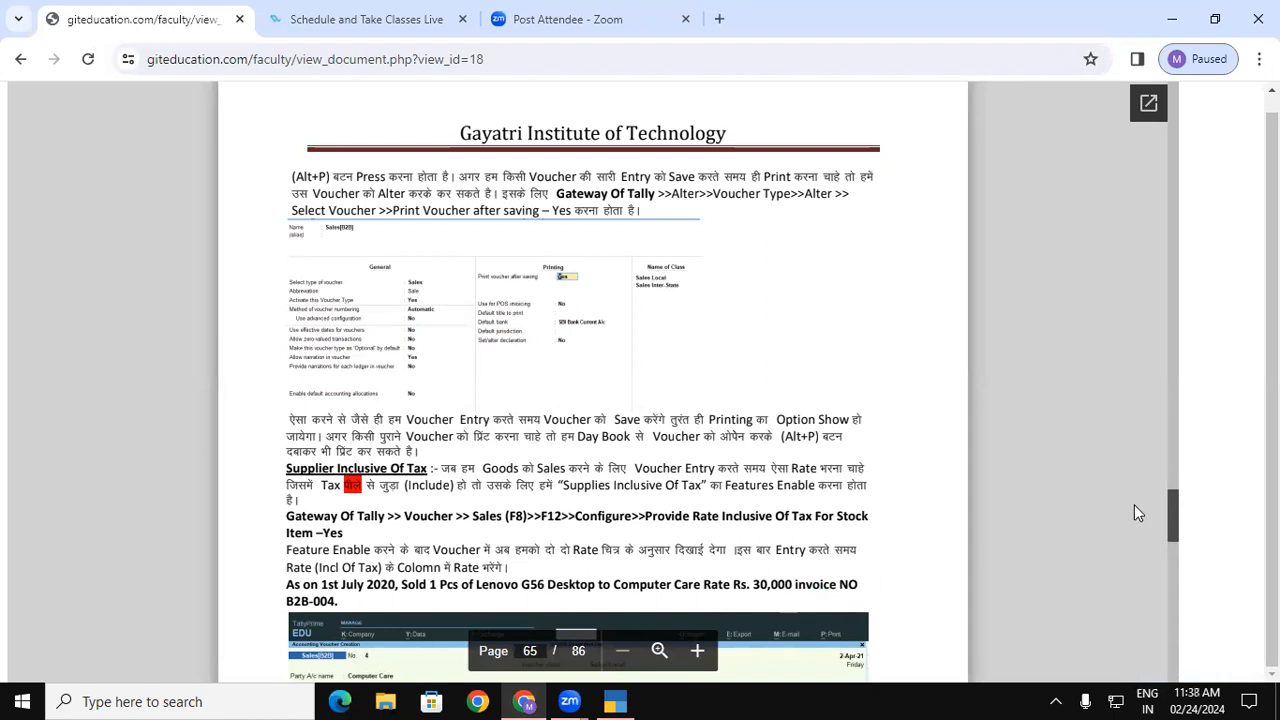
scroll(1175, 503, "down", 2)
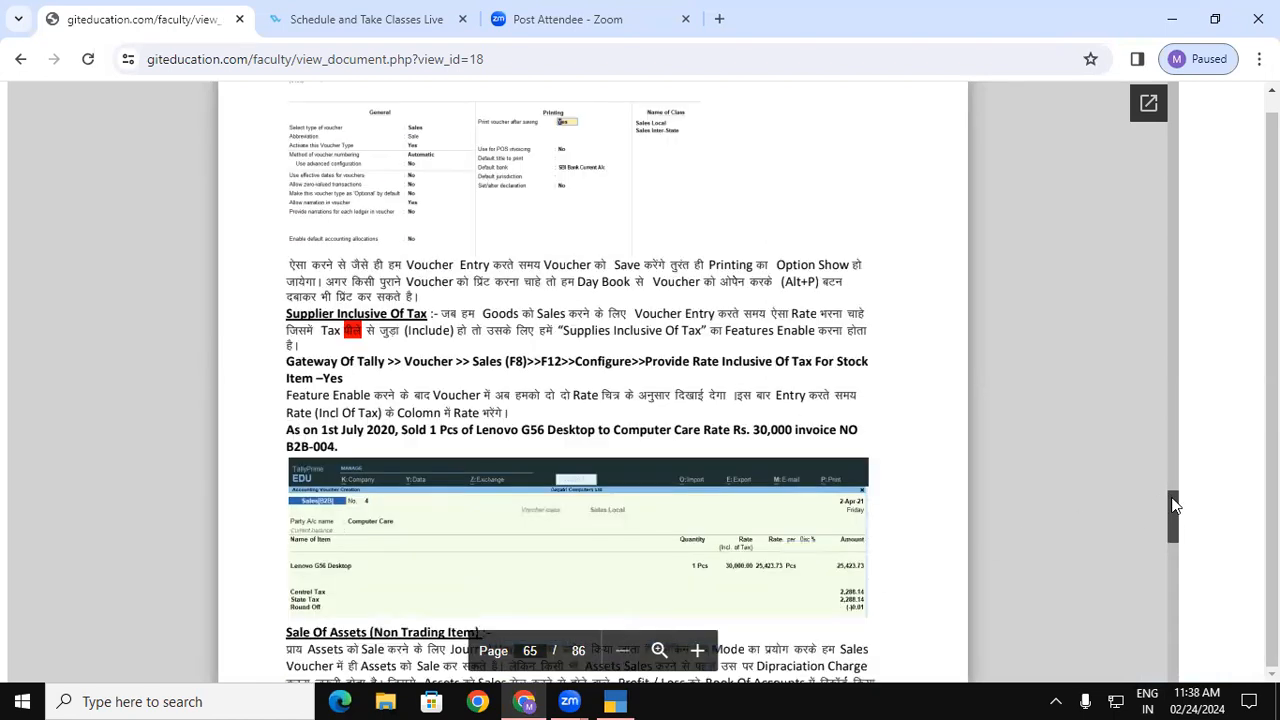
left_click_drag(1172, 497, 1172, 496)
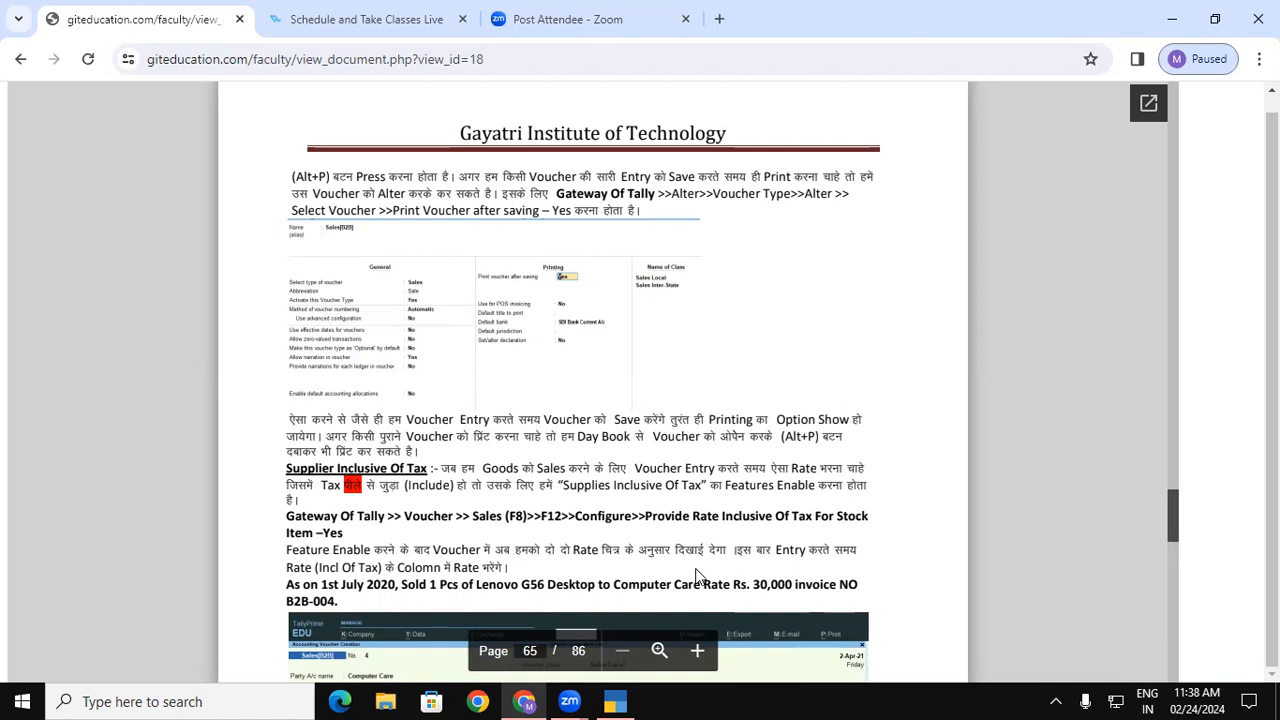
Annotate the course document page with the handwritten formula Amt × 100 divided by 100 + Rate
mouse_move(733, 197)
left_mouse_down()
mouse_move(805, 215)
mouse_move(828, 193)
left_mouse_up()
mouse_move(884, 141)
left_mouse_down()
mouse_move(870, 150)
mouse_move(997, 101)
mouse_move(1000, 112)
left_mouse_up()
left_click_drag(730, 298, 985, 200)
left_click_drag(803, 292, 812, 360)
mouse_move(845, 310)
left_mouse_down()
mouse_move(828, 340)
mouse_move(848, 305)
mouse_move(878, 290)
mouse_move(918, 342)
mouse_move(960, 280)
mouse_move(957, 258)
mouse_move(1020, 258)
mouse_move(1045, 200)
mouse_move(1050, 238)
left_mouse_up()
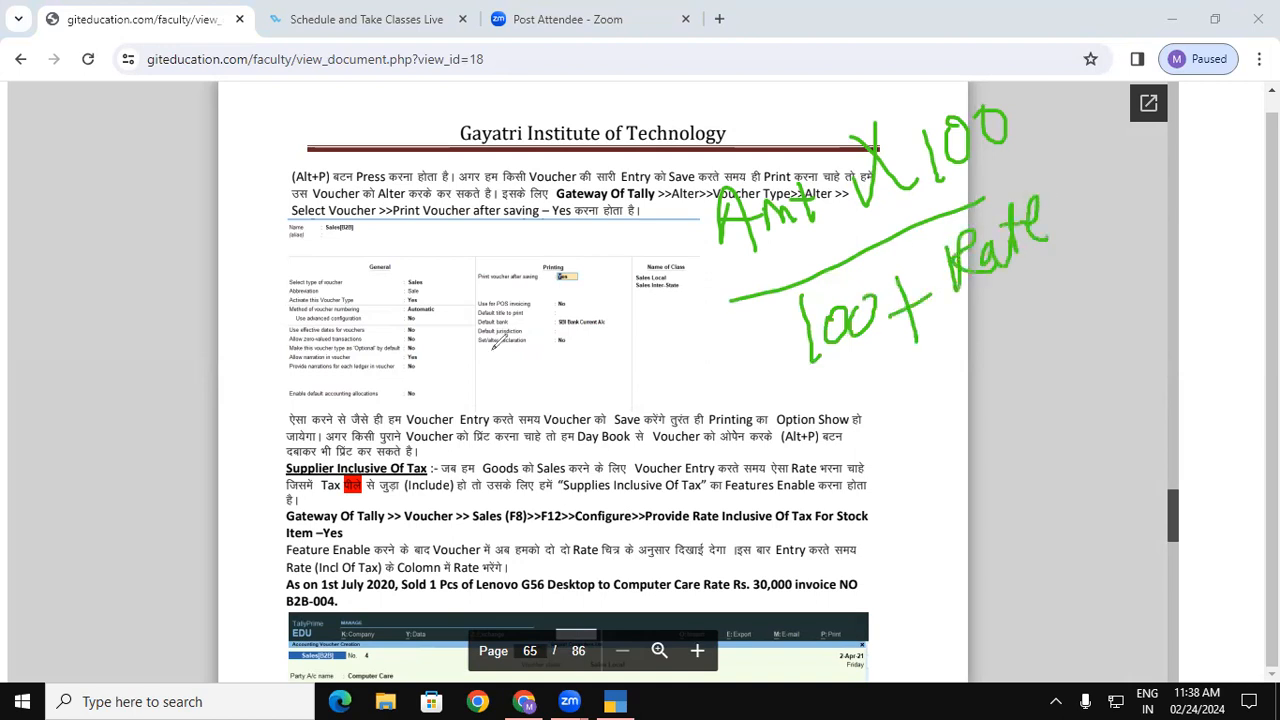
Annotate the page with the worked example 30000 × 100 divided by 118, and clear all the handwritten annotations
mouse_move(132, 261)
left_mouse_down()
mouse_move(221, 219)
mouse_move(278, 170)
mouse_move(318, 170)
mouse_move(350, 125)
mouse_move(372, 188)
mouse_move(400, 130)
mouse_move(435, 100)
left_mouse_up()
left_click_drag(135, 340, 238, 293)
left_click_drag(477, 222, 576, 195)
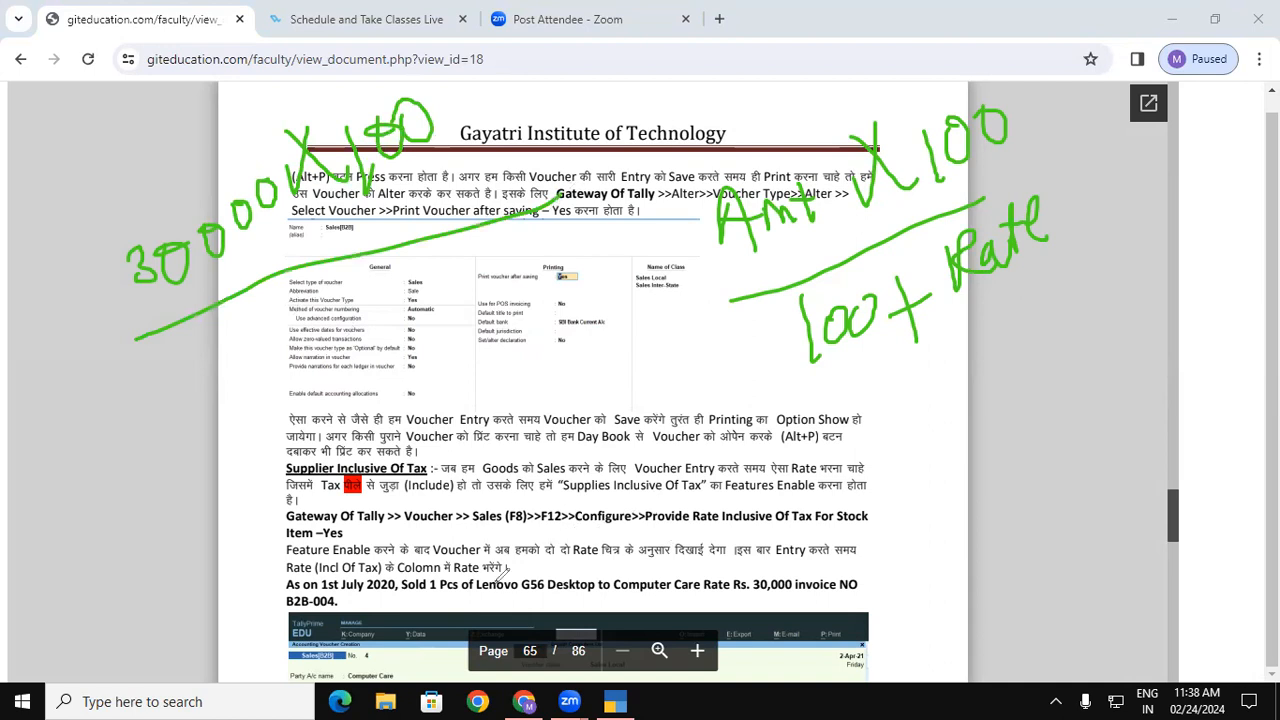
mouse_move(300, 278)
left_mouse_down()
mouse_move(362, 345)
mouse_move(410, 315)
mouse_move(385, 280)
mouse_move(400, 225)
left_mouse_up()
left_click_drag(356, 350, 312, 432)
left_click_drag(248, 147, 155, 372)
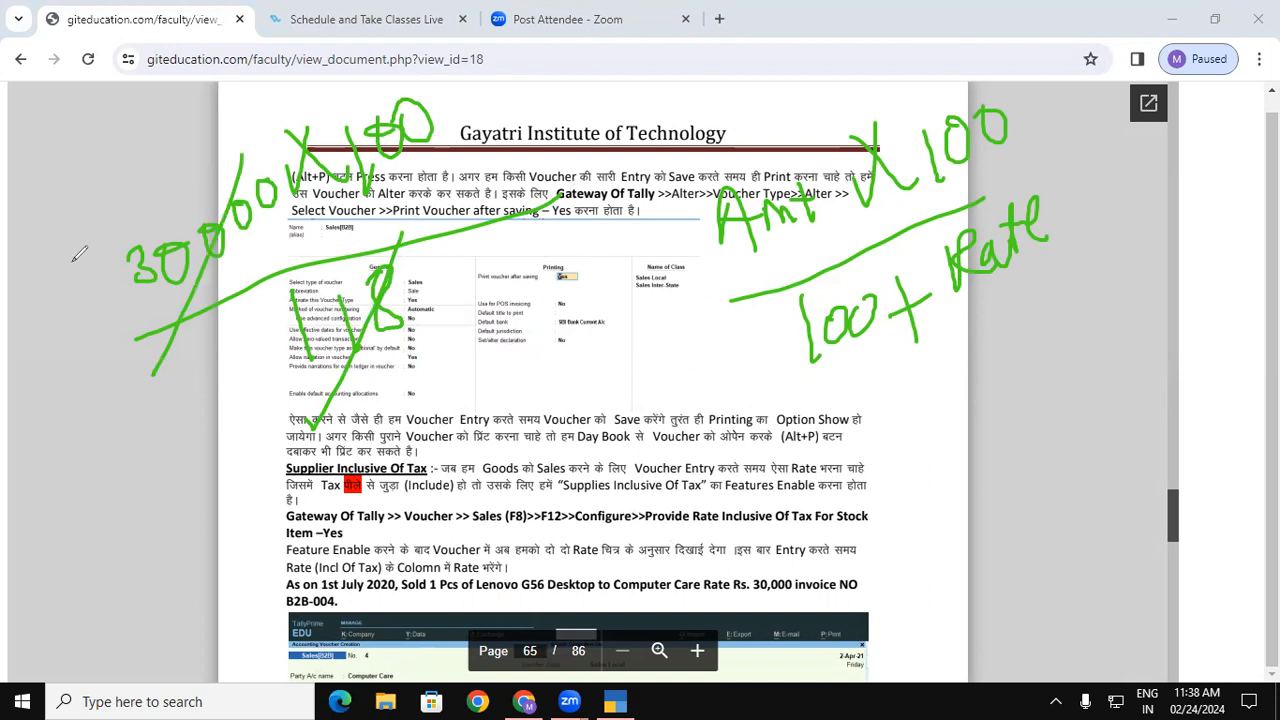
left_click(79, 499)
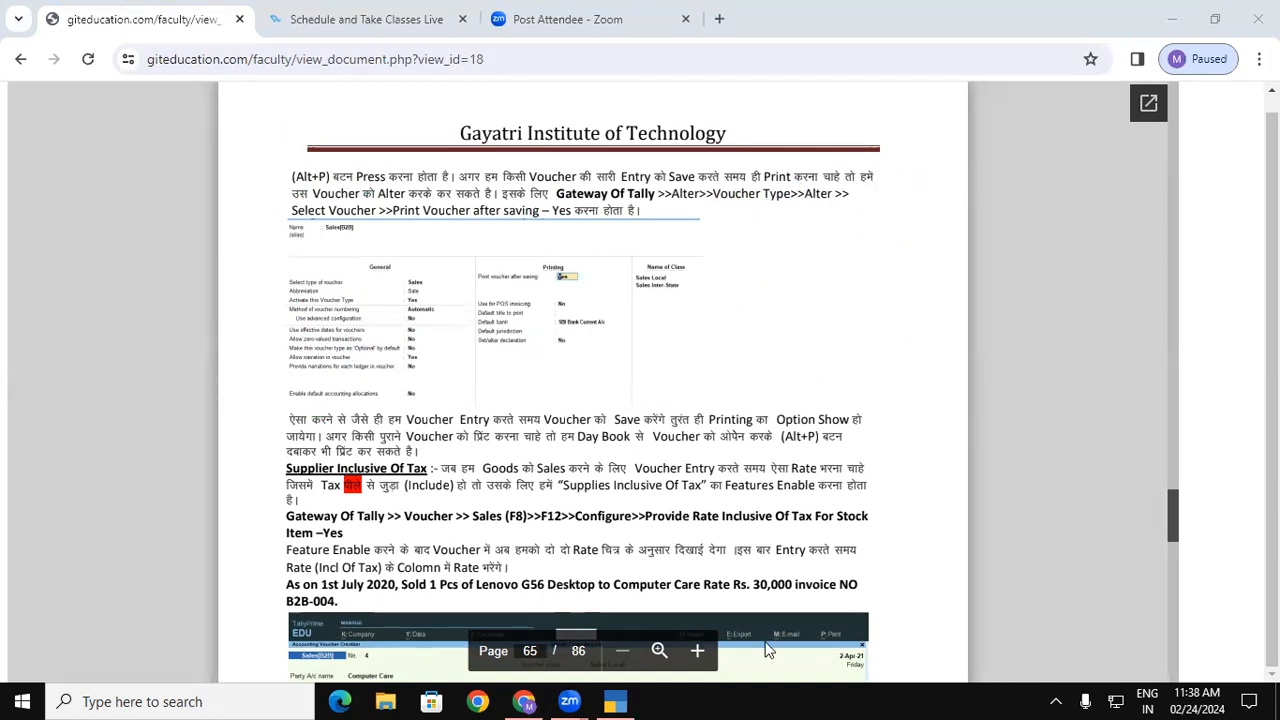
Switch to TallyPrime, open a new Sales B2B voucher, and recheck the B2B-004 transaction in the browser's course document before returning
left_click(627, 697)
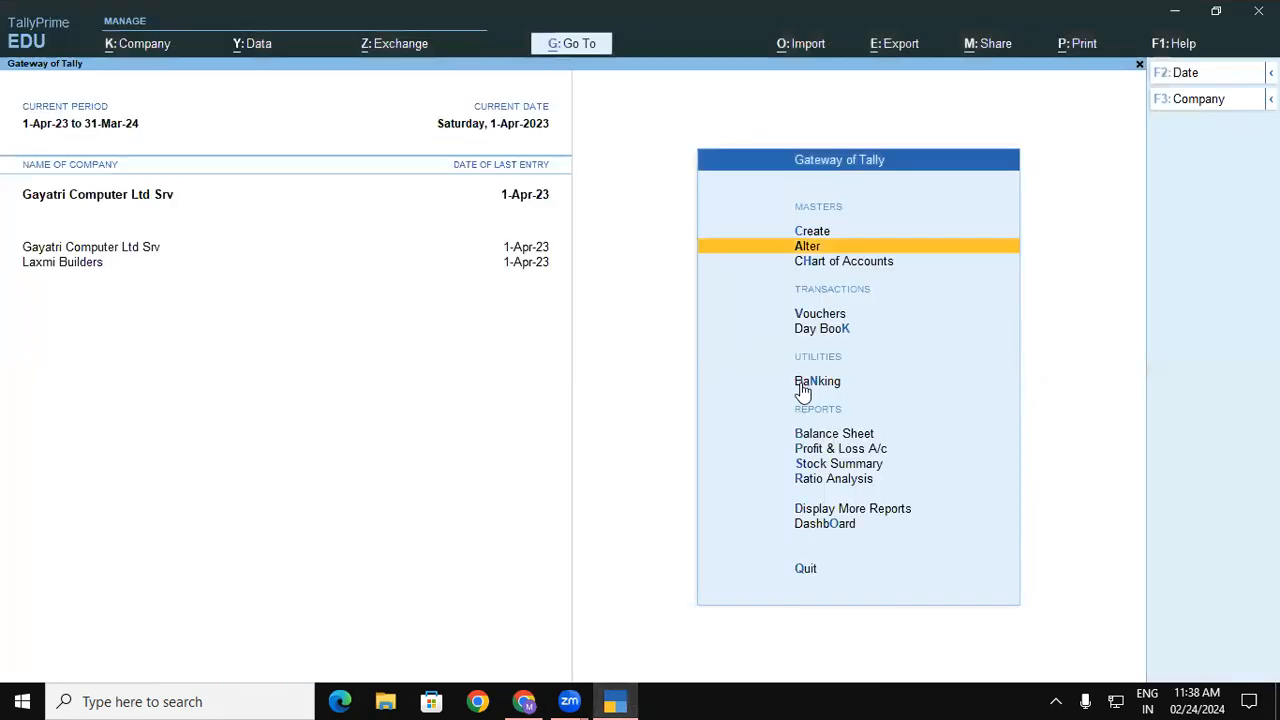
key("v")
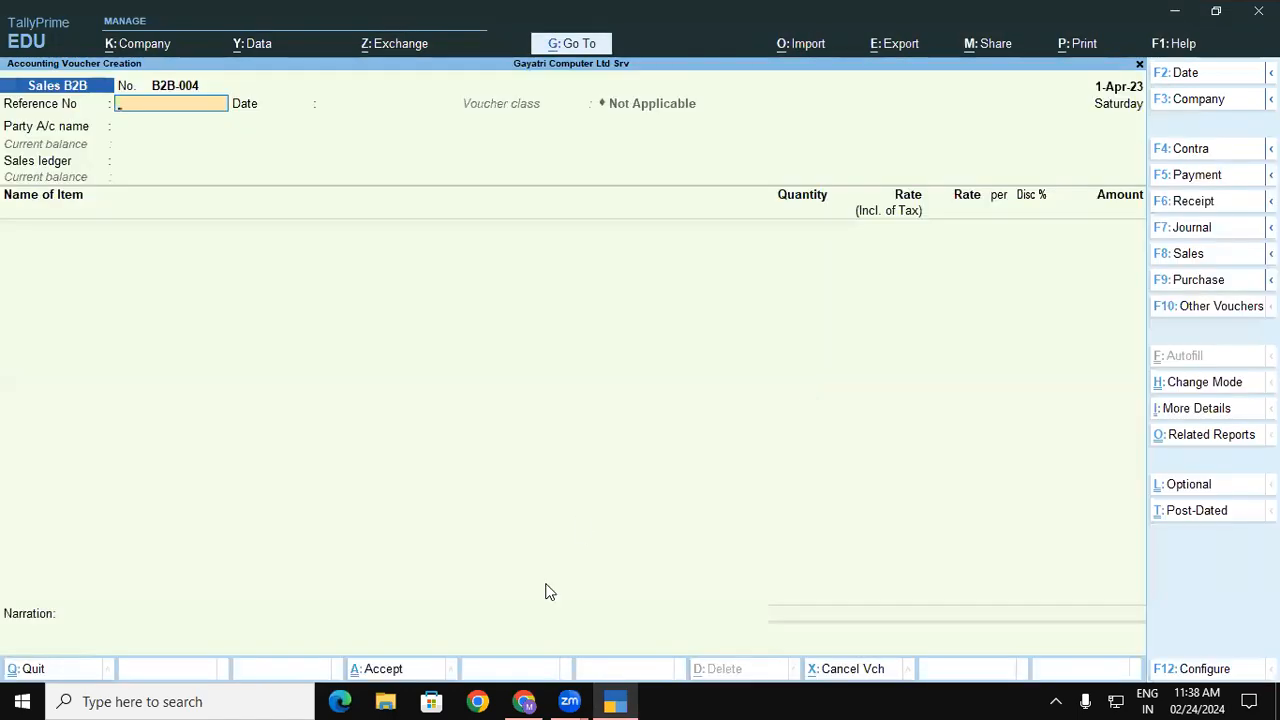
left_click(618, 700)
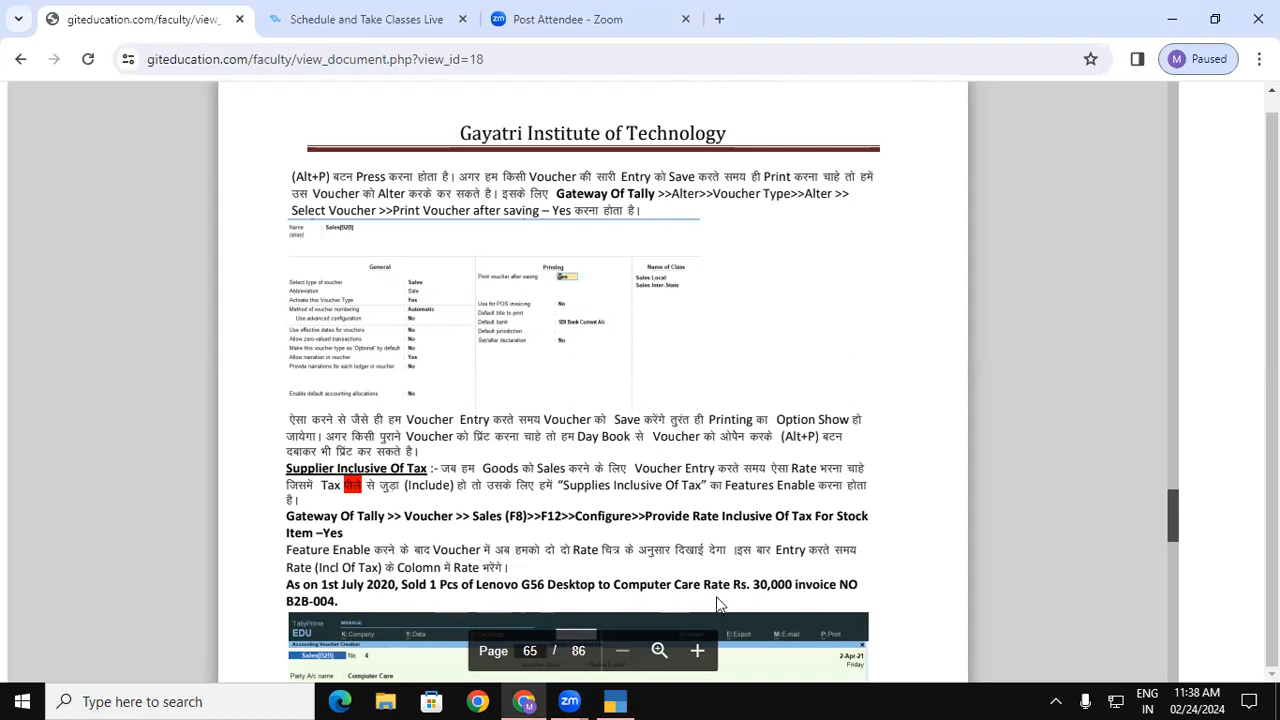
left_click(616, 700)
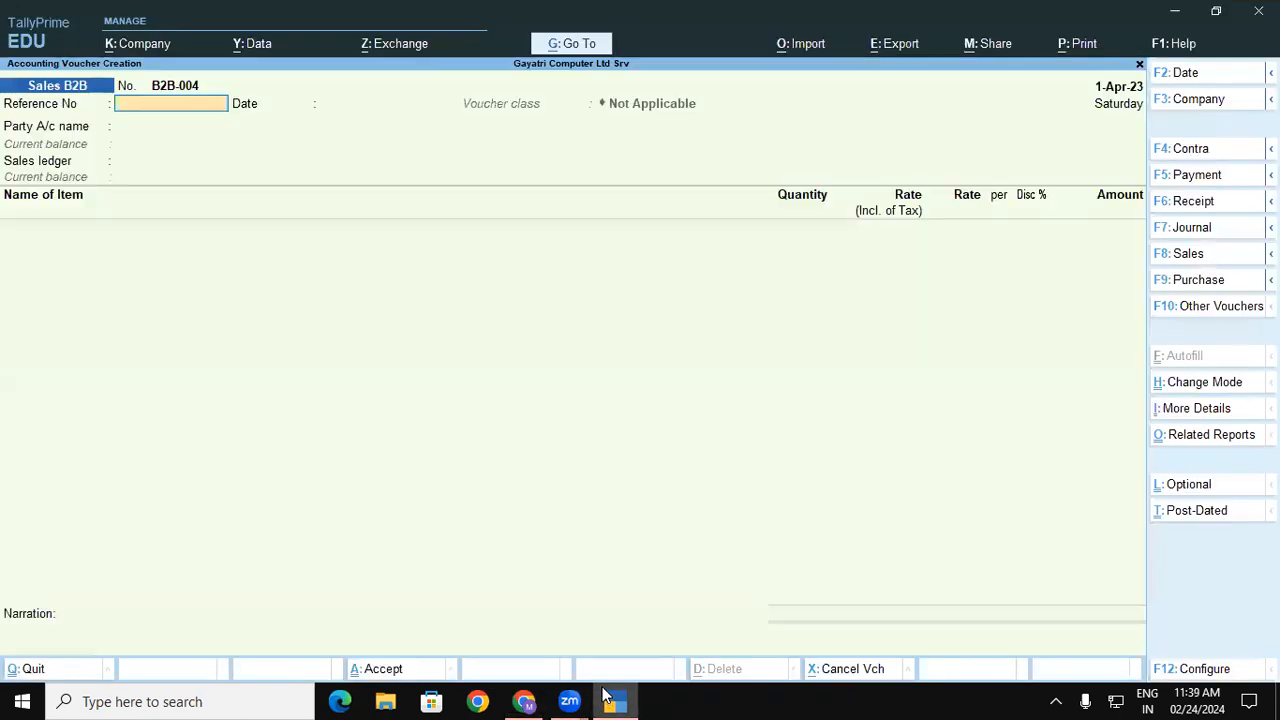
Set the open Sales B2B voucher's class to Sales Local
left_click(614, 700)
left_click(614, 700)
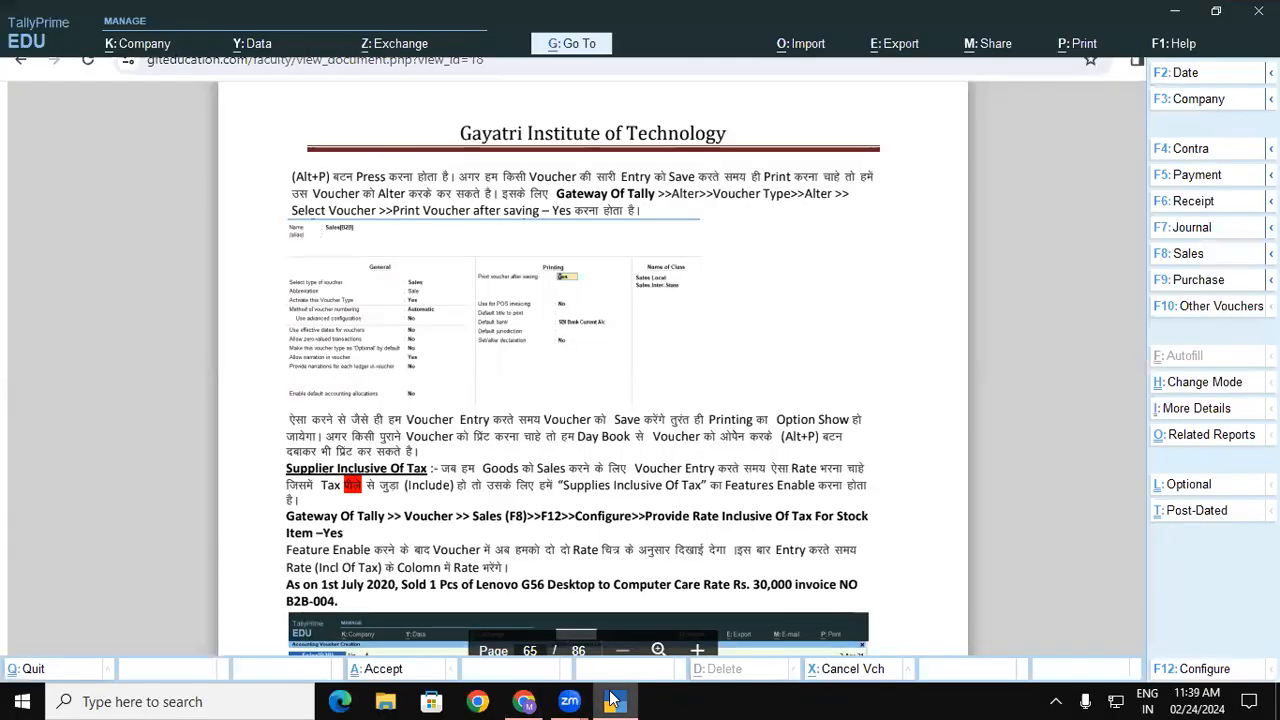
mouse_move(637, 700)
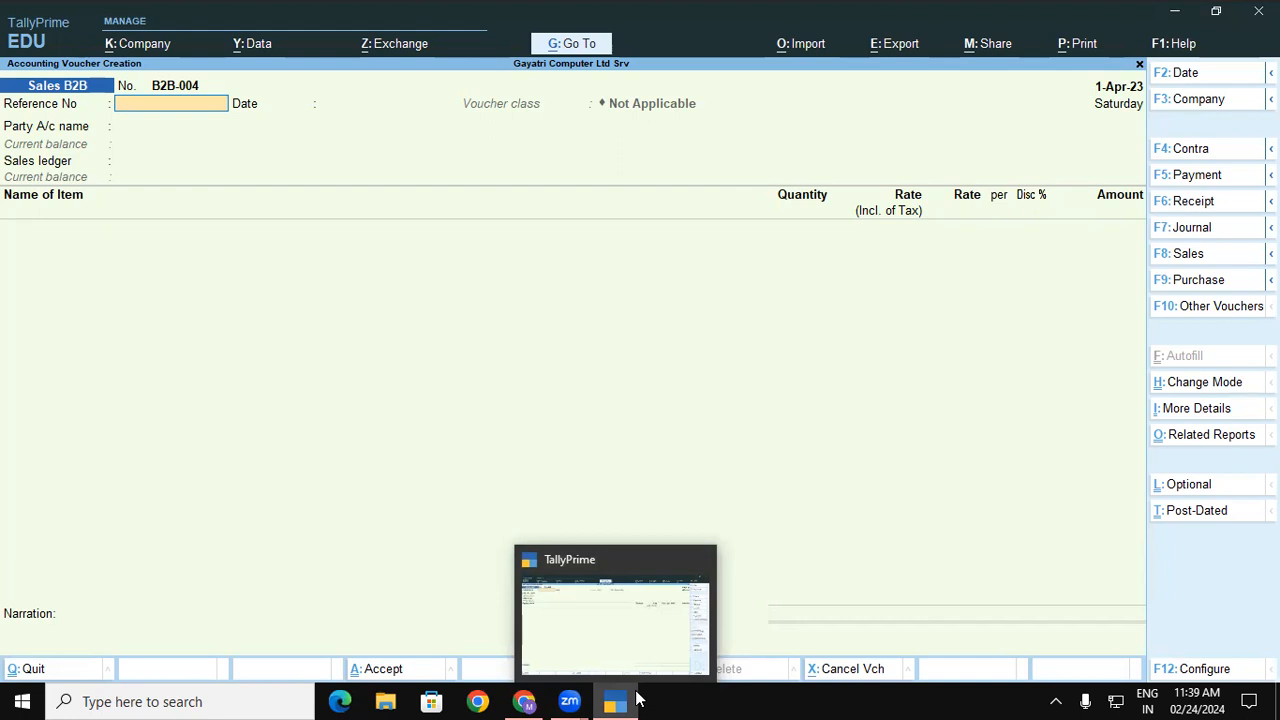
key("F8")
key("Down")
key("Down")
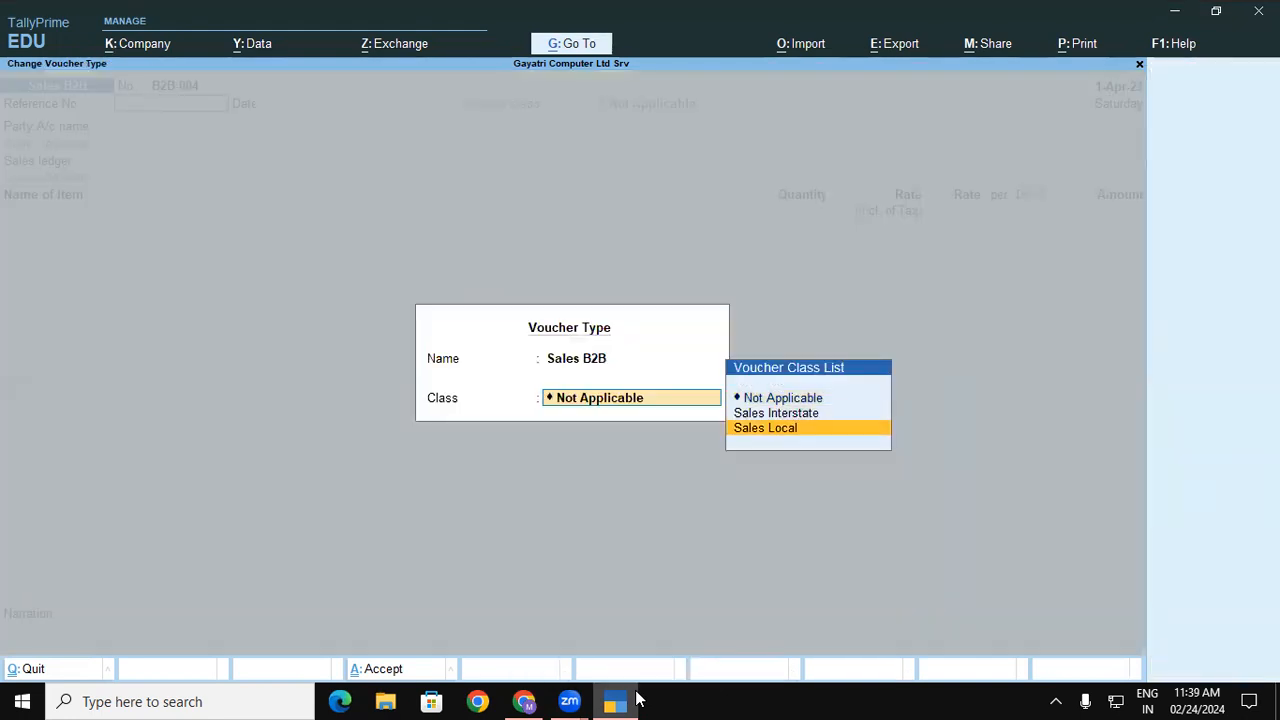
key("Return")
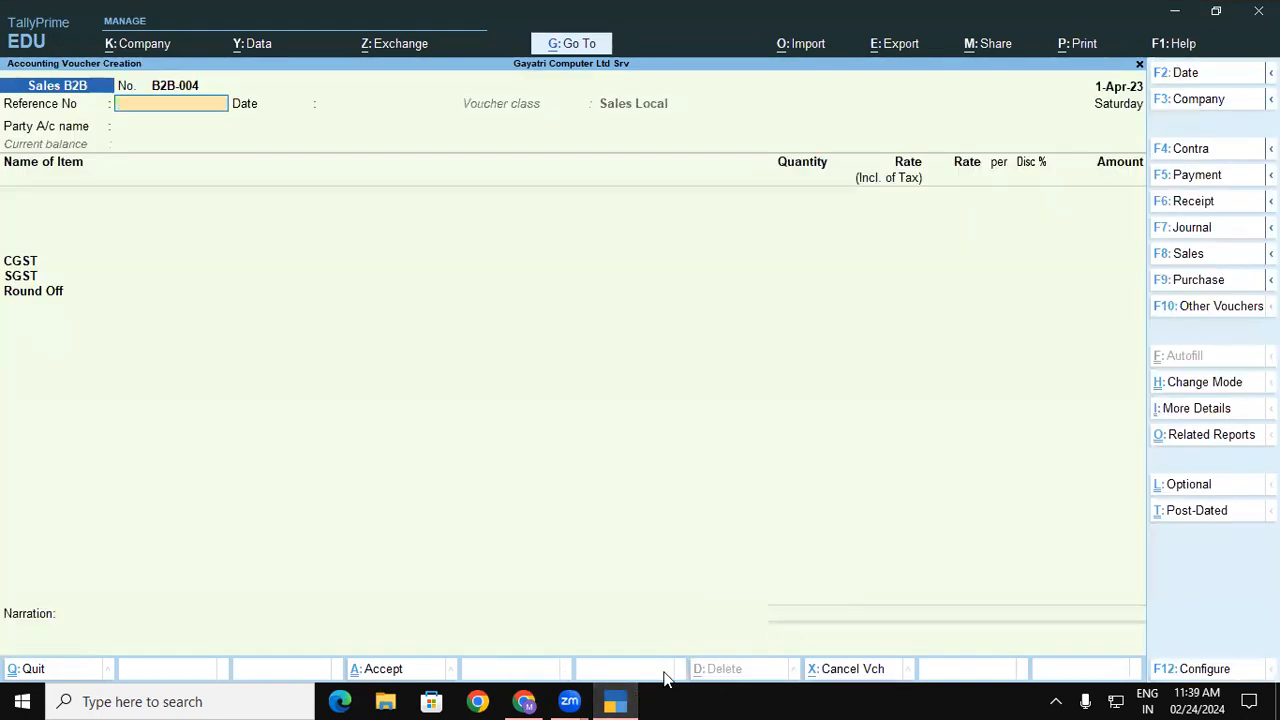
Recheck the B2B-004 transaction in the browser's course document, return to TallyPrime, and enter reference number B2B-004 with the default date
left_click(618, 700)
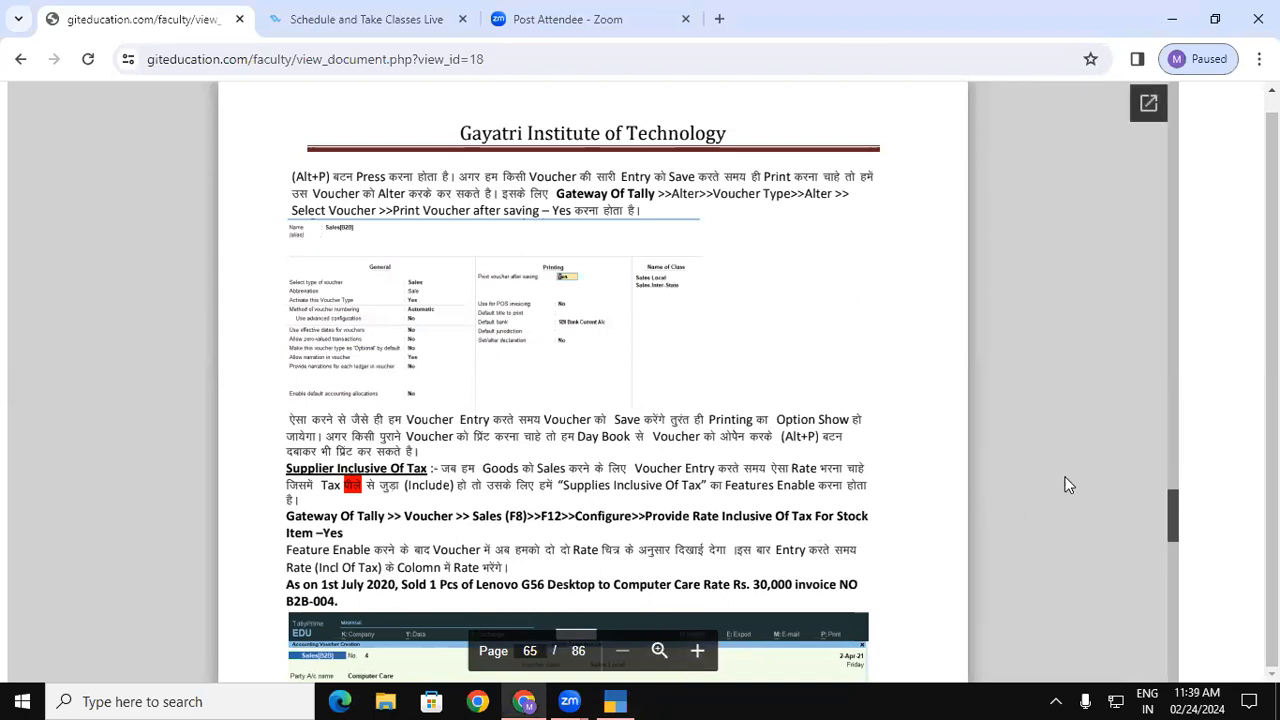
scroll(1175, 517, "down", 2)
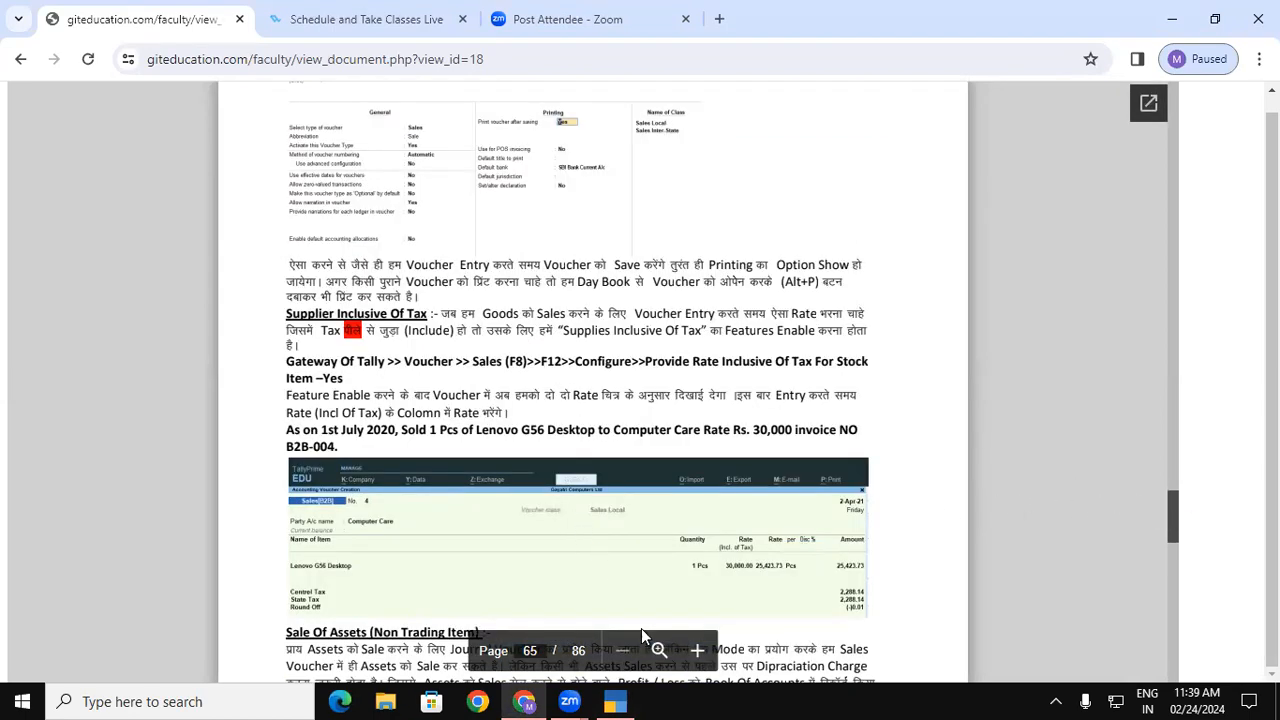
left_click(615, 701)
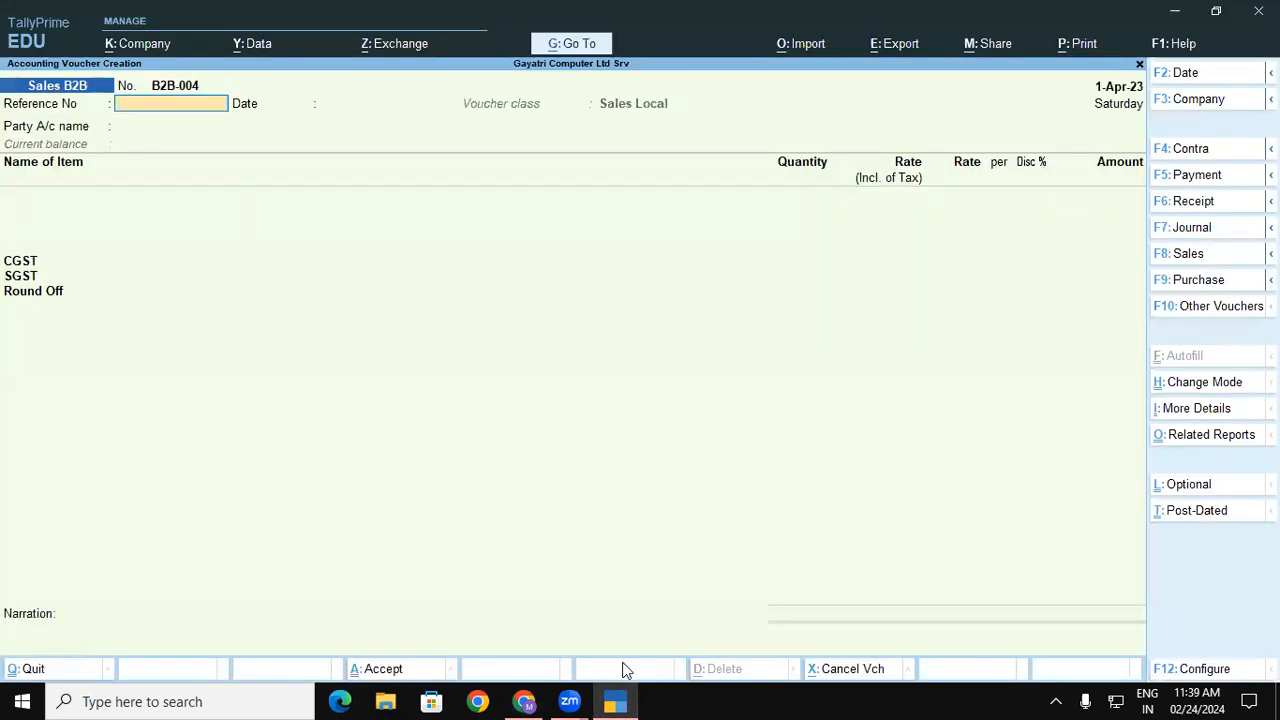
type("B2B-004")
key("Return")
key("Return")
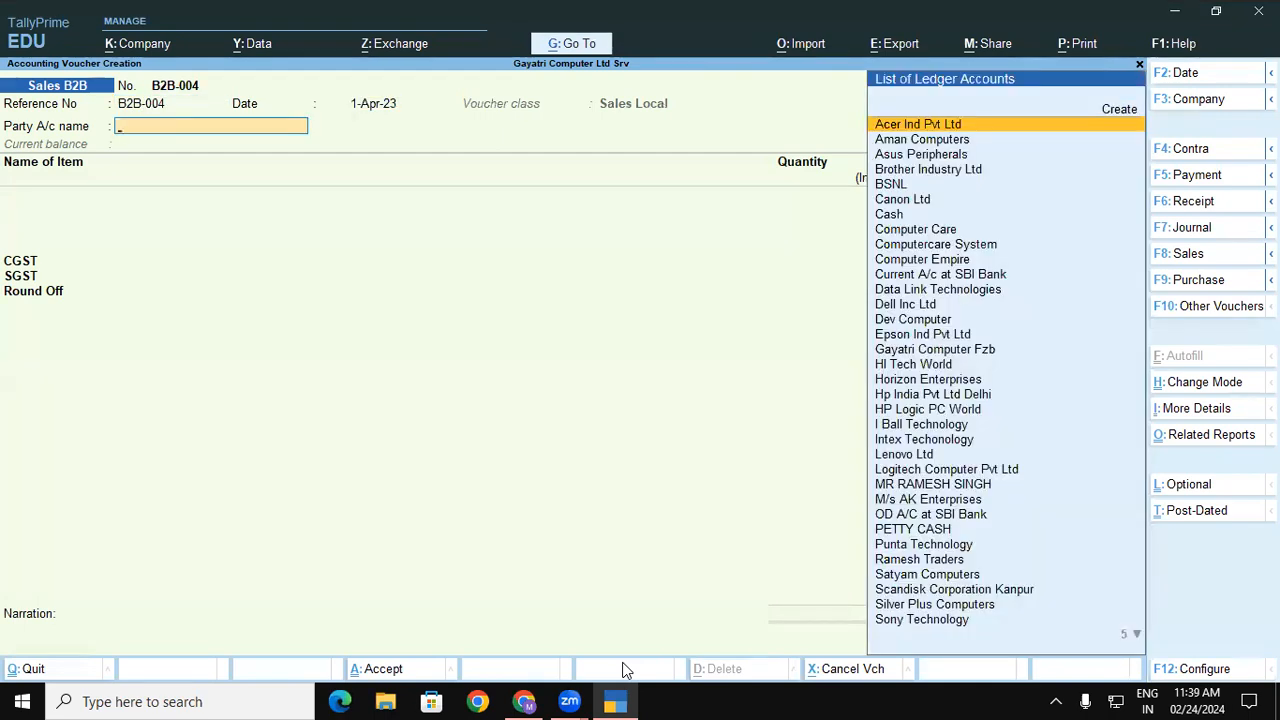
Check the buyer in the browser's course document, return to TallyPrime, and select Computer Care as party, accepting the blank dispatch details
left_click(615, 701)
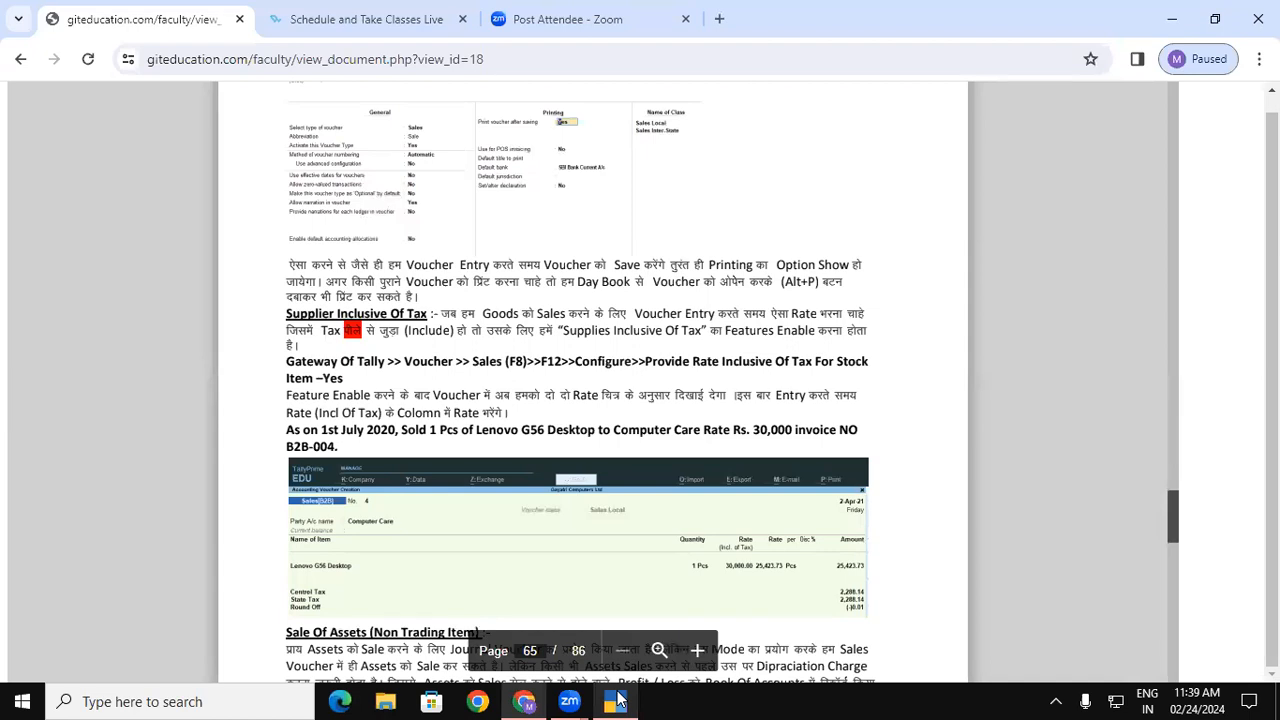
left_click(615, 701)
type("Co")
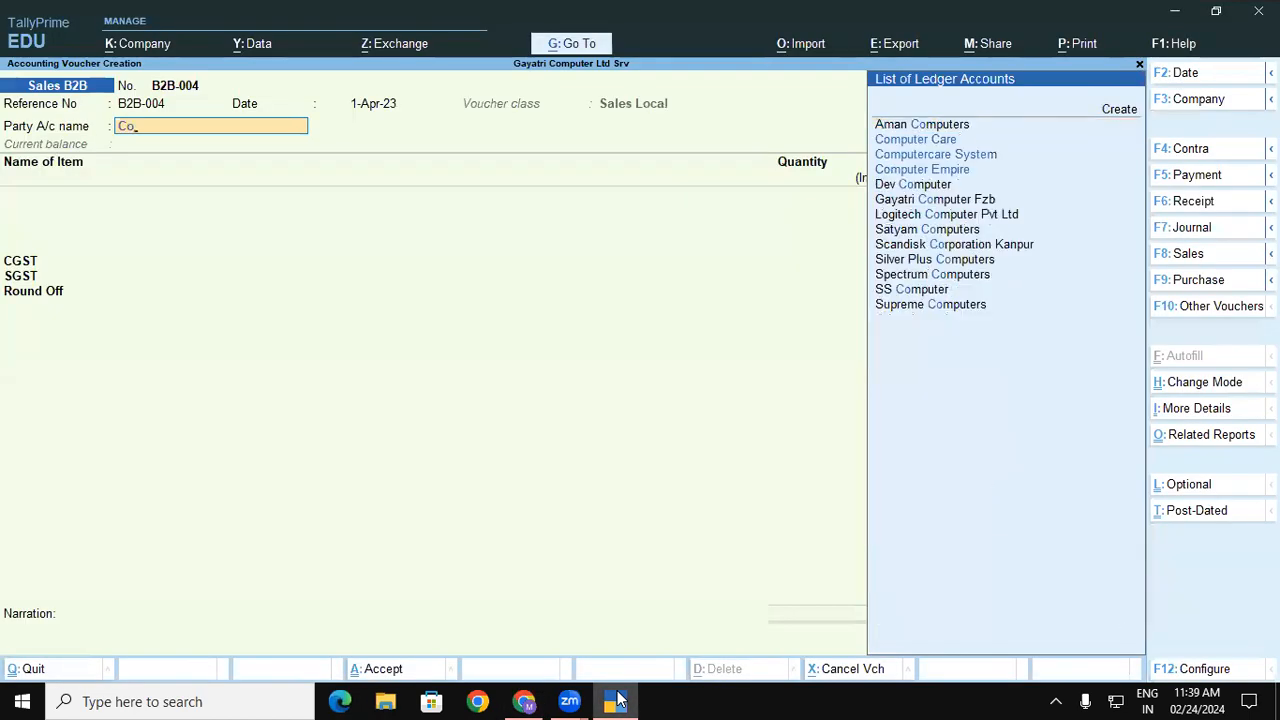
key("Down")
key("Return")
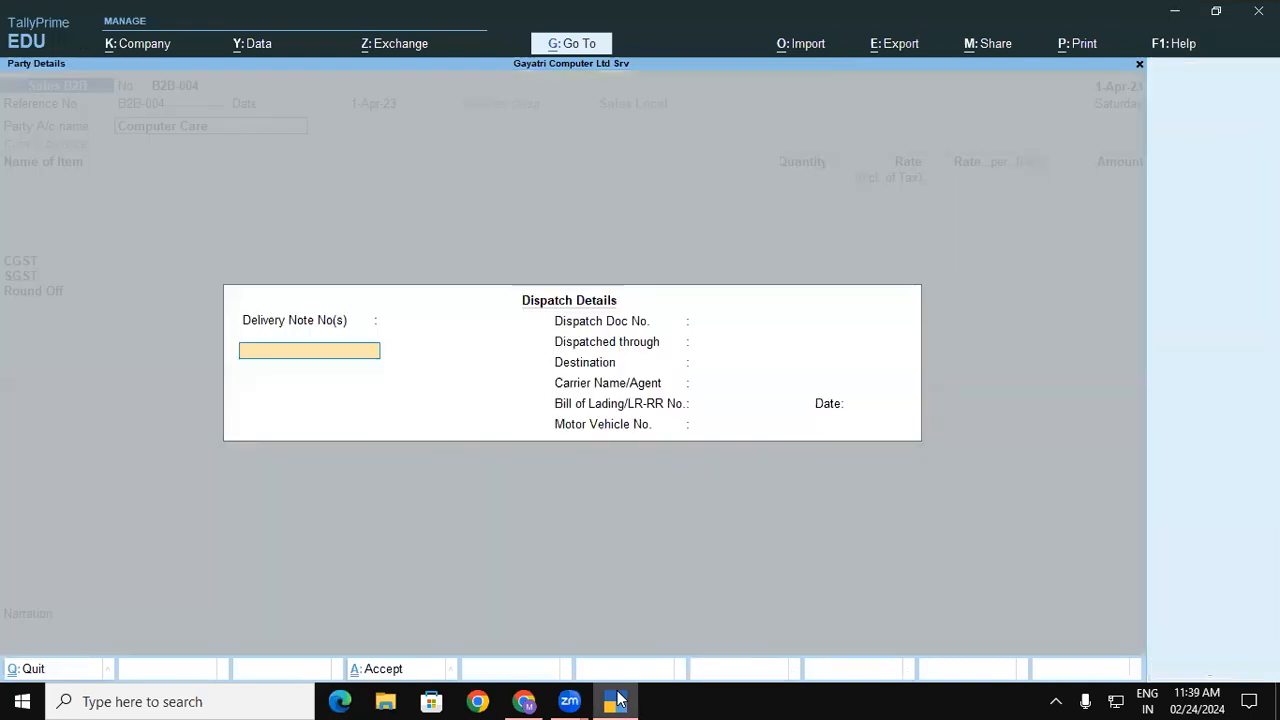
key("ctrl+a")
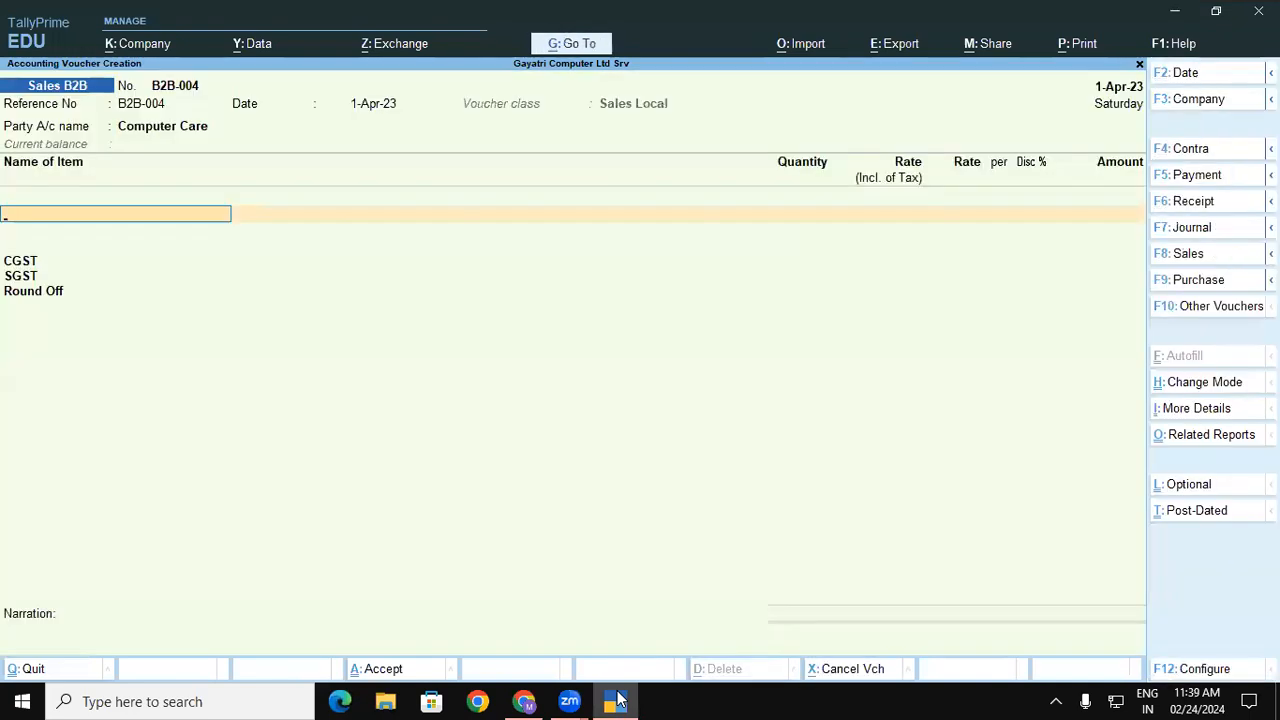
Add stock item Lenovo G56 Desktop to the voucher and allocate 1 pcs from the Shop godown
type("C")
key("BackSpace")
type("Le")
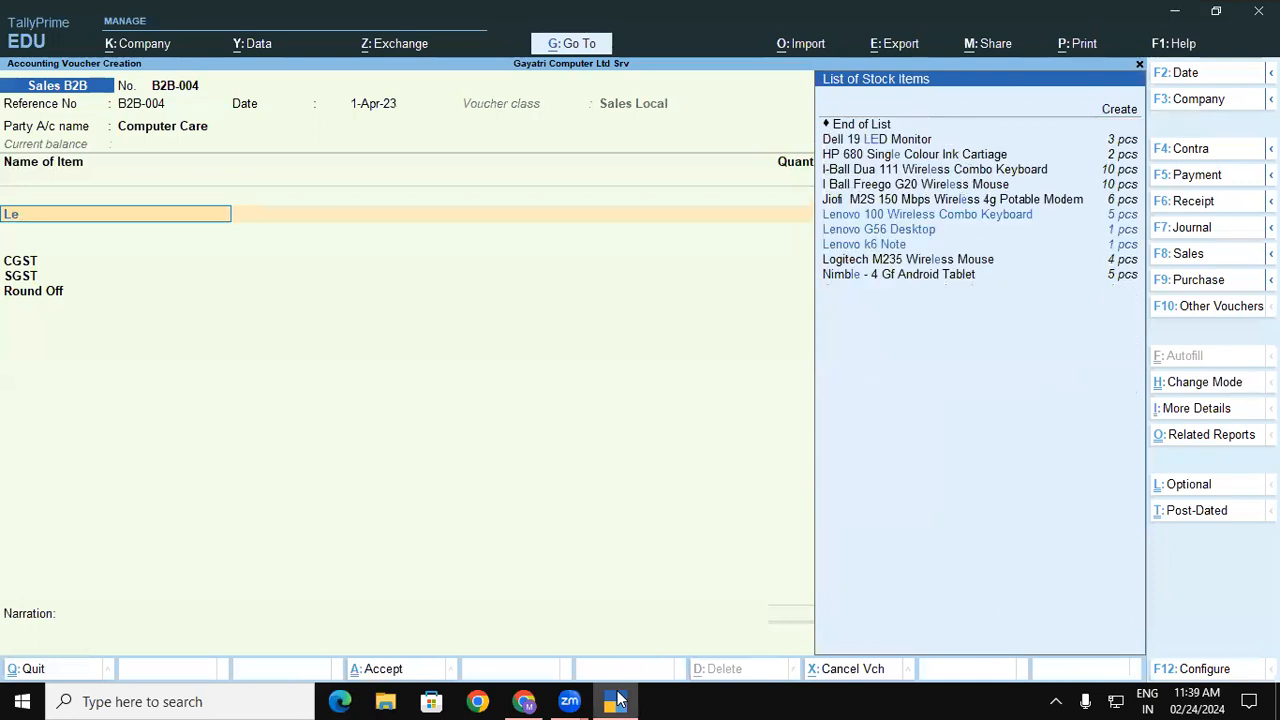
key("Down")
key("Return")
key("Return")
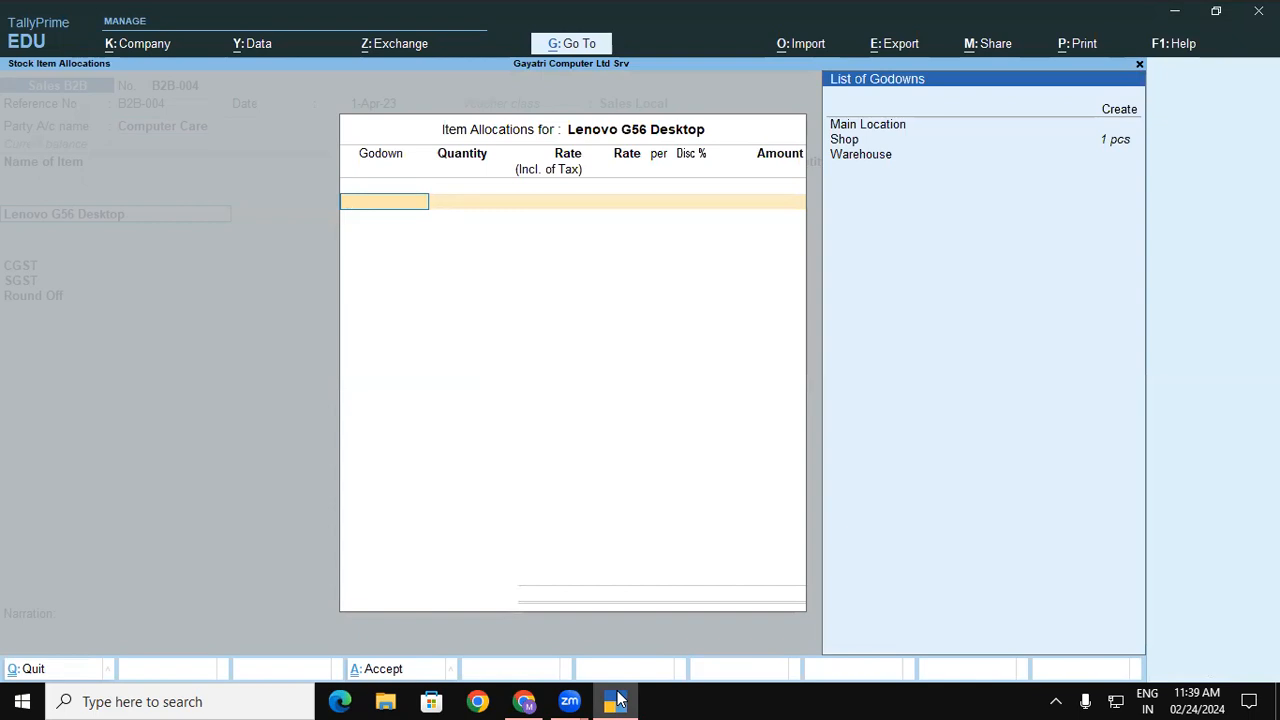
type("s")
key("Return")
type("1")
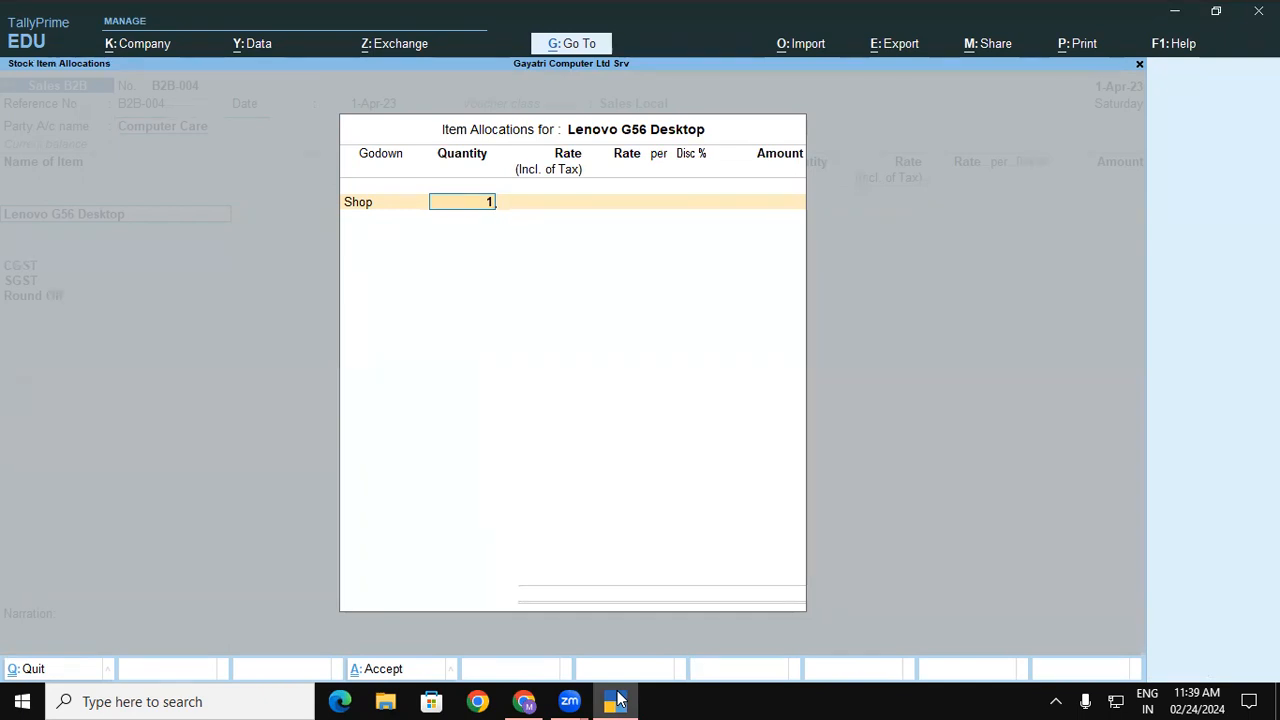
left_click(551, 206)
left_click(666, 203)
left_click(560, 212)
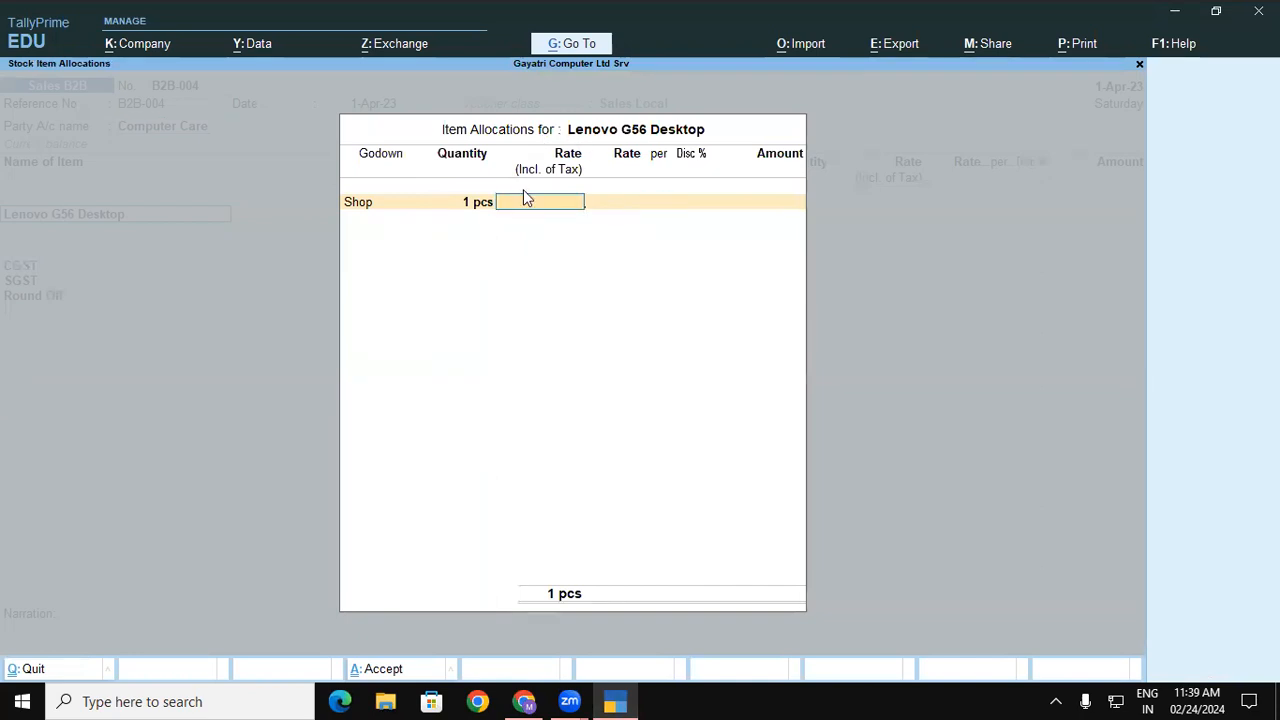
Circle the Rate (Incl. of Tax) column heading, annotate F12 beneath it, and clear the handwritten annotations
mouse_move(567, 124)
left_mouse_down()
mouse_move(511, 174)
mouse_move(602, 140)
mouse_move(520, 137)
left_mouse_up()
mouse_move(570, 264)
left_mouse_down()
mouse_move(582, 324)
mouse_move(606, 241)
left_mouse_up()
left_click_drag(578, 298, 604, 281)
mouse_move(619, 257)
left_mouse_down()
mouse_move(634, 296)
mouse_move(693, 258)
left_mouse_up()
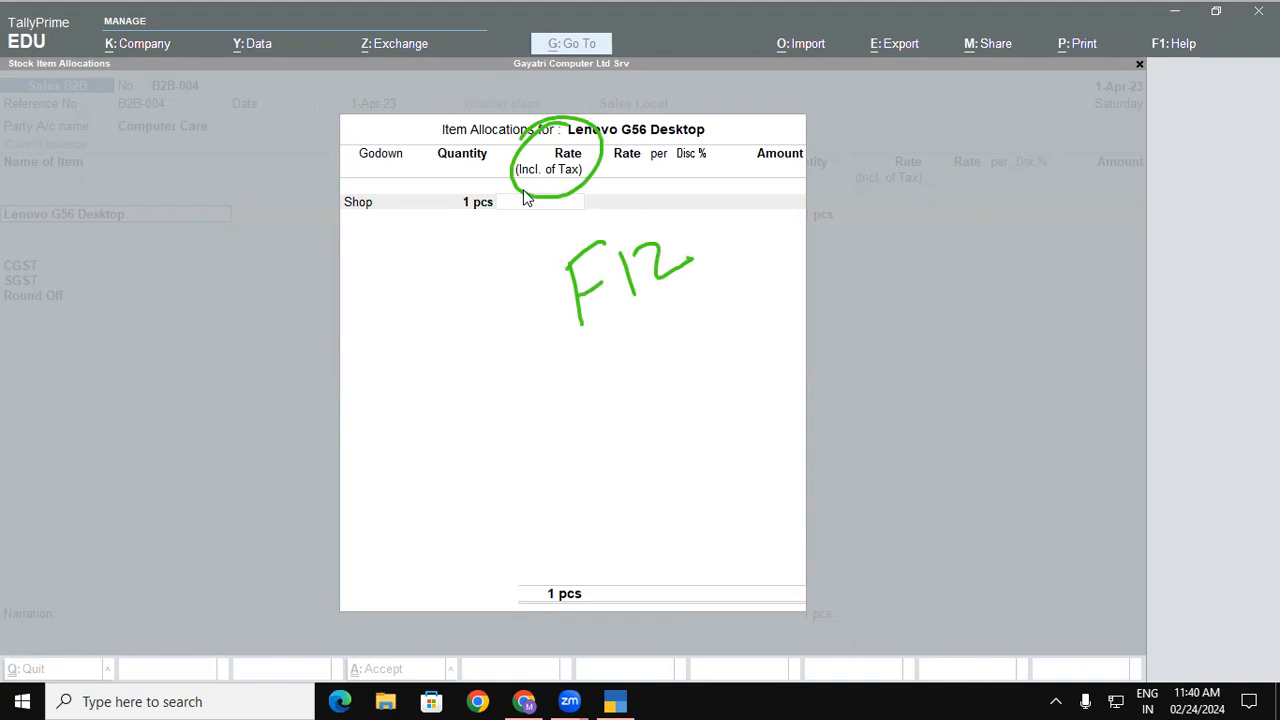
key("Escape")
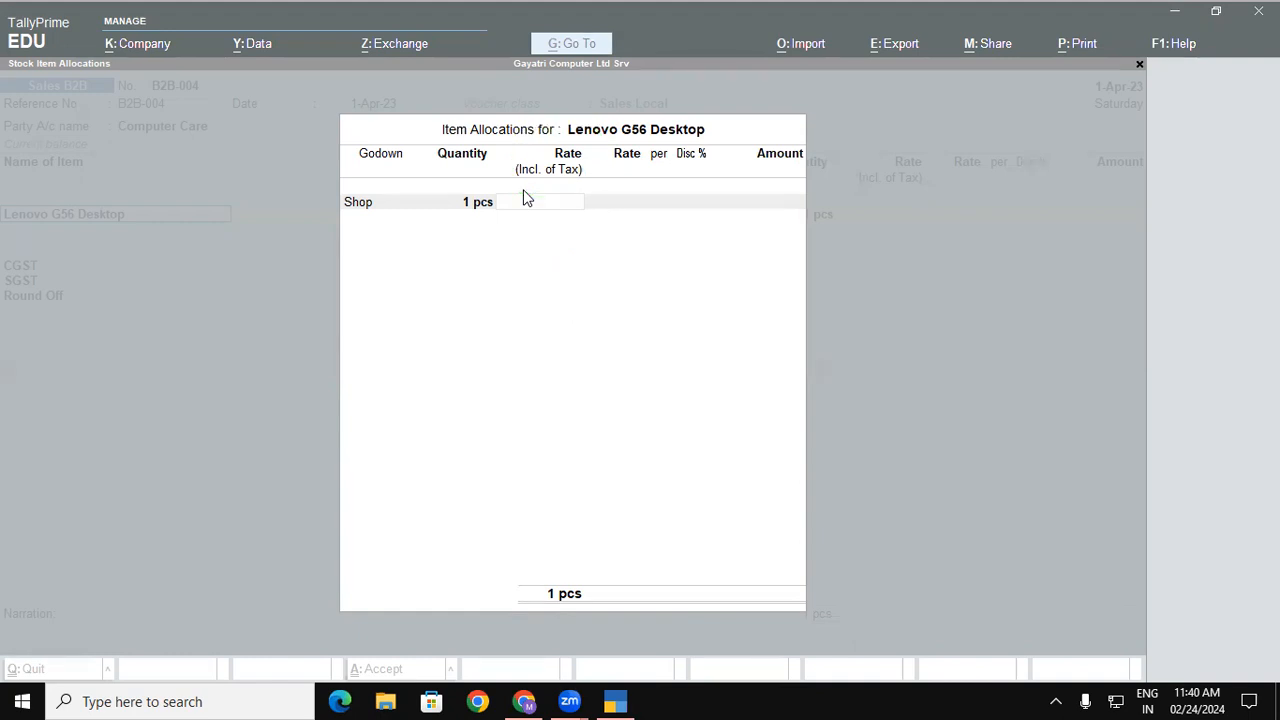
left_click(257, 435)
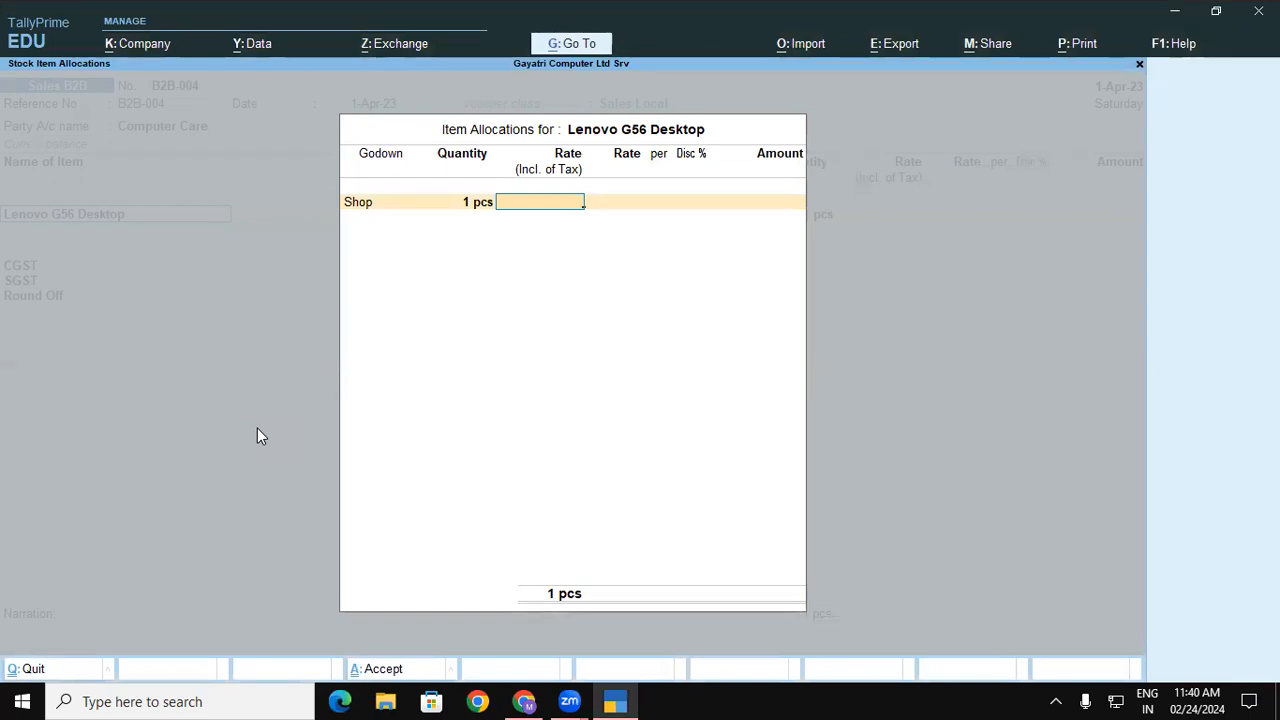
Quit the item allocation and set Provide Rate Inclusive of Tax for Stock Items to No in the voucher configuration
key("Escape")
key("y")
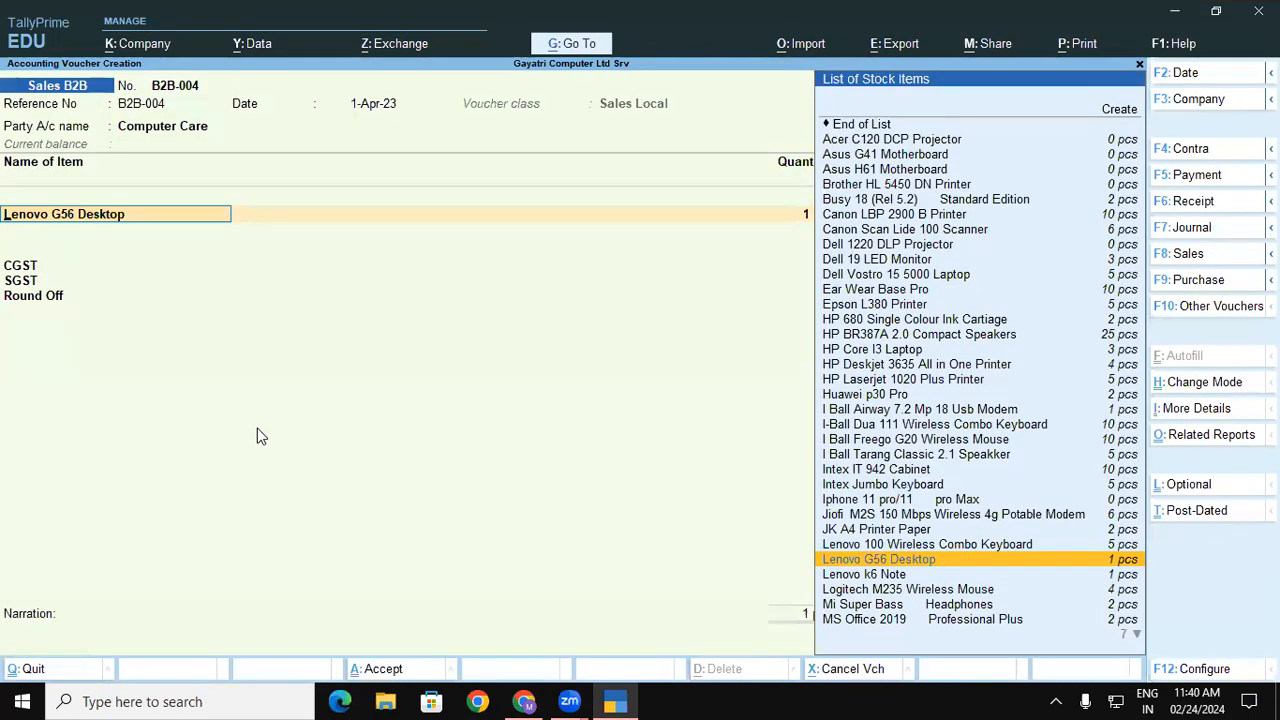
key("F12")
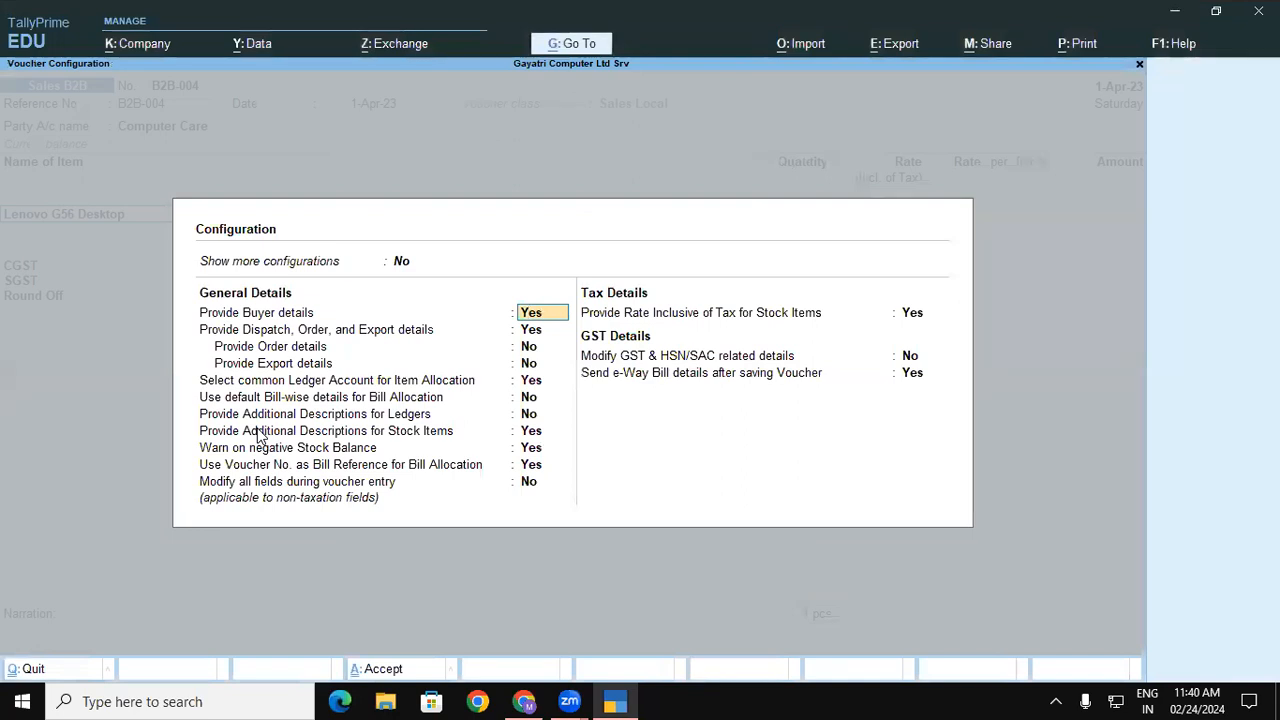
left_click(915, 316)
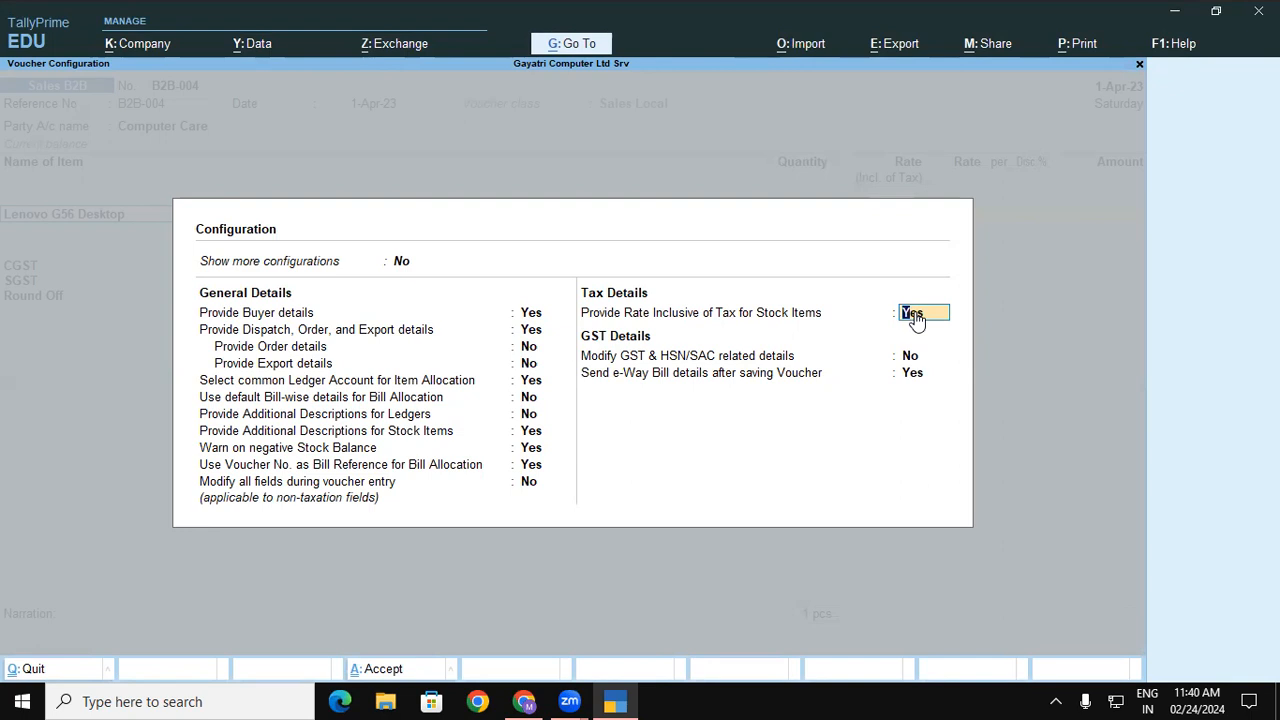
type("n")
key("Return")
key("ctrl+a")
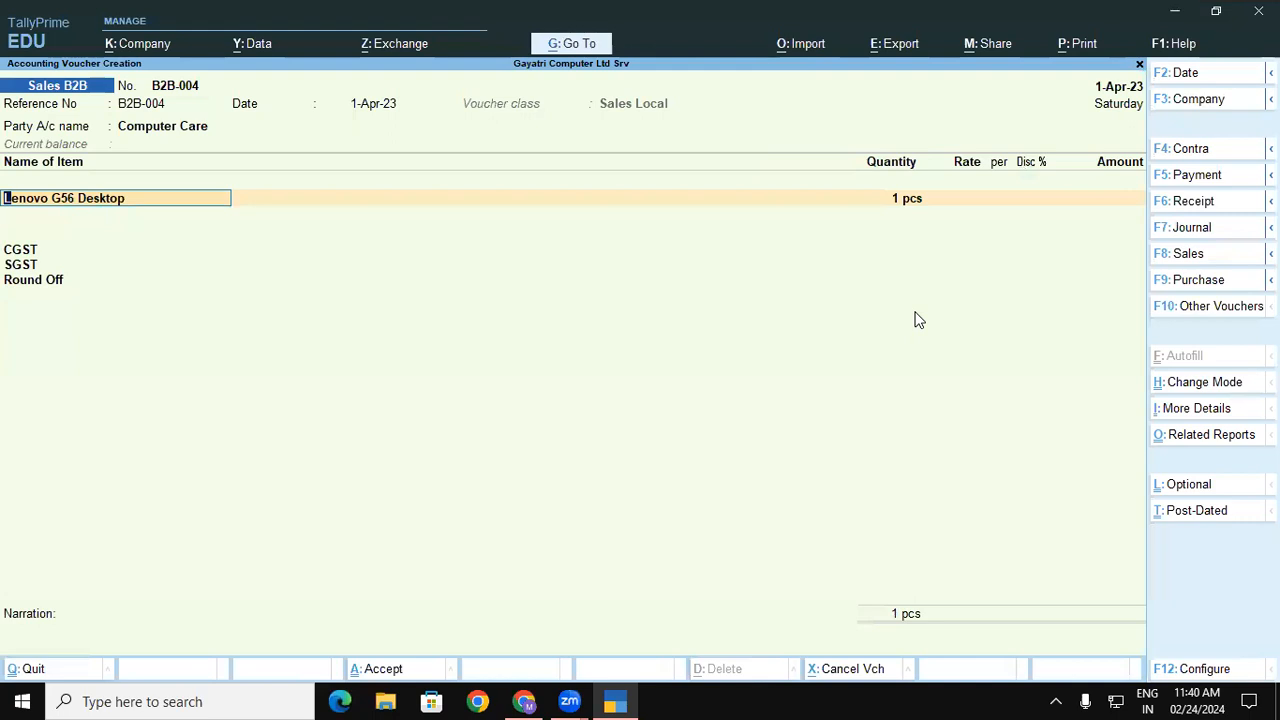
Reopen the Lenovo G56 Desktop allocation to examine its rate columns, and quit it without saving
key("Return")
key("Return")
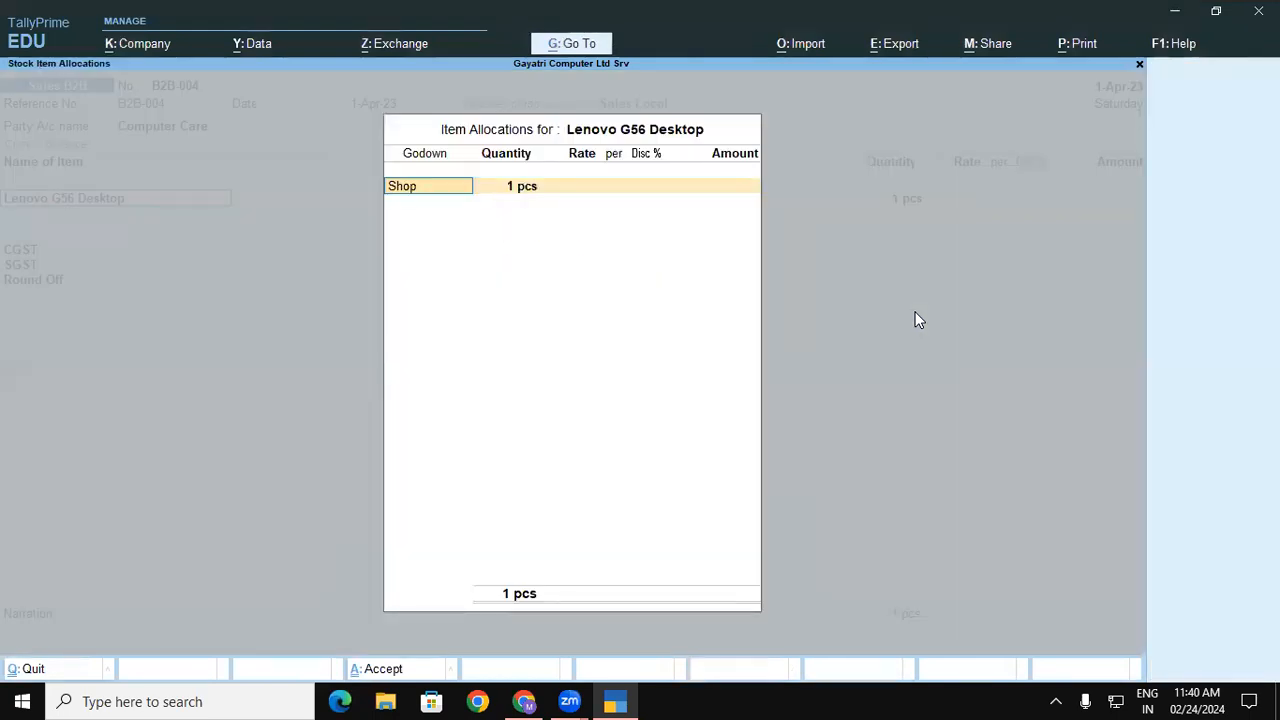
key("BackSpace")
key("Escape")
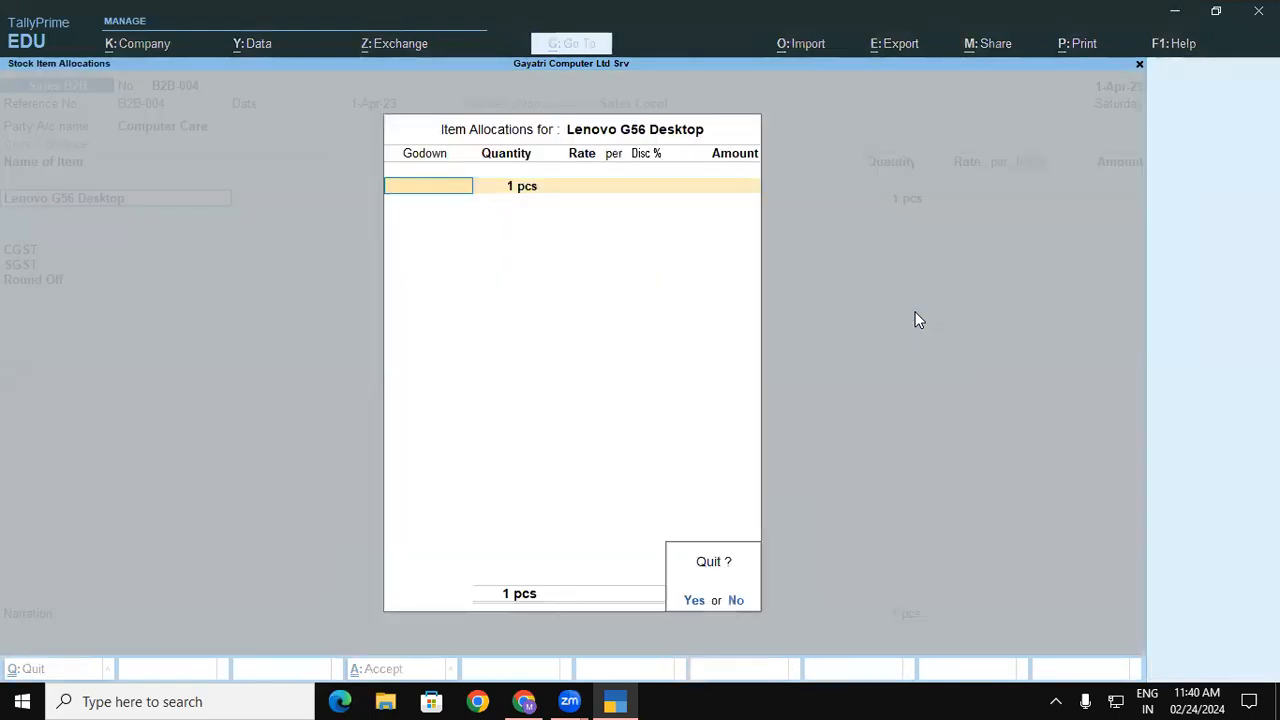
key("y")
Set Provide Rate Inclusive of Tax for Stock Items back to Yes in the voucher configuration
key("F12")
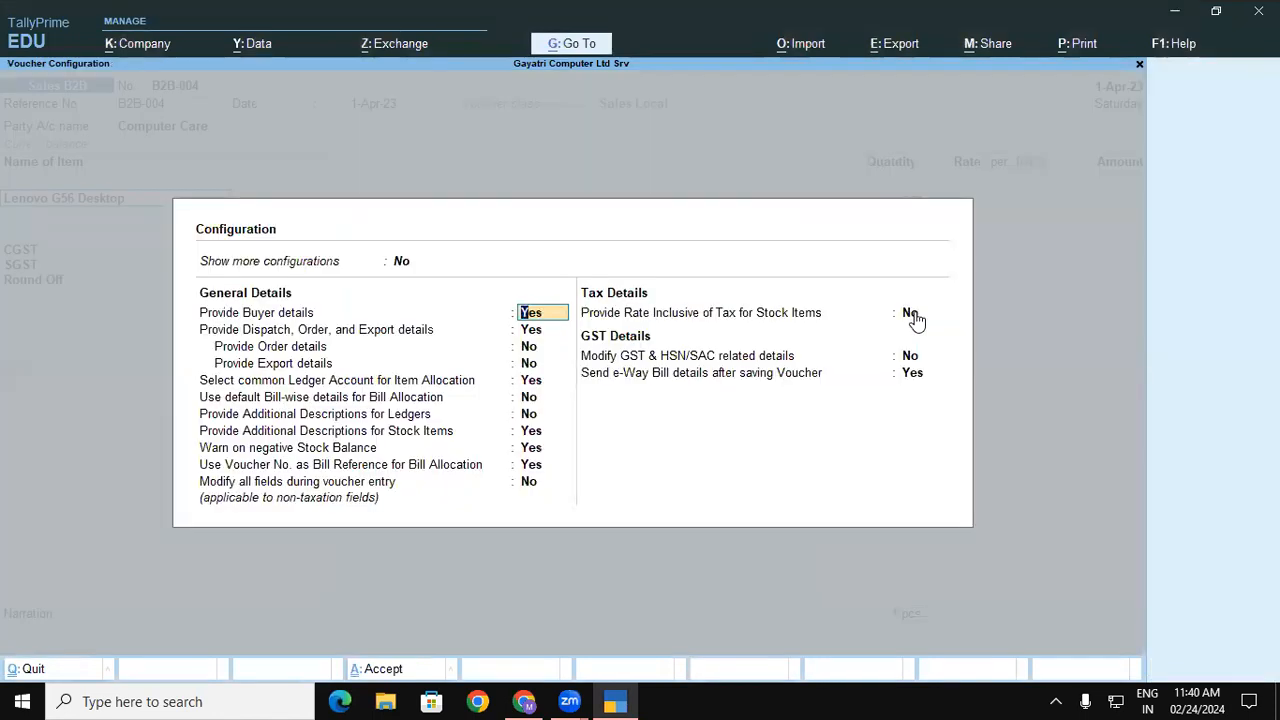
left_click(908, 318)
type("Y")
key("Return")
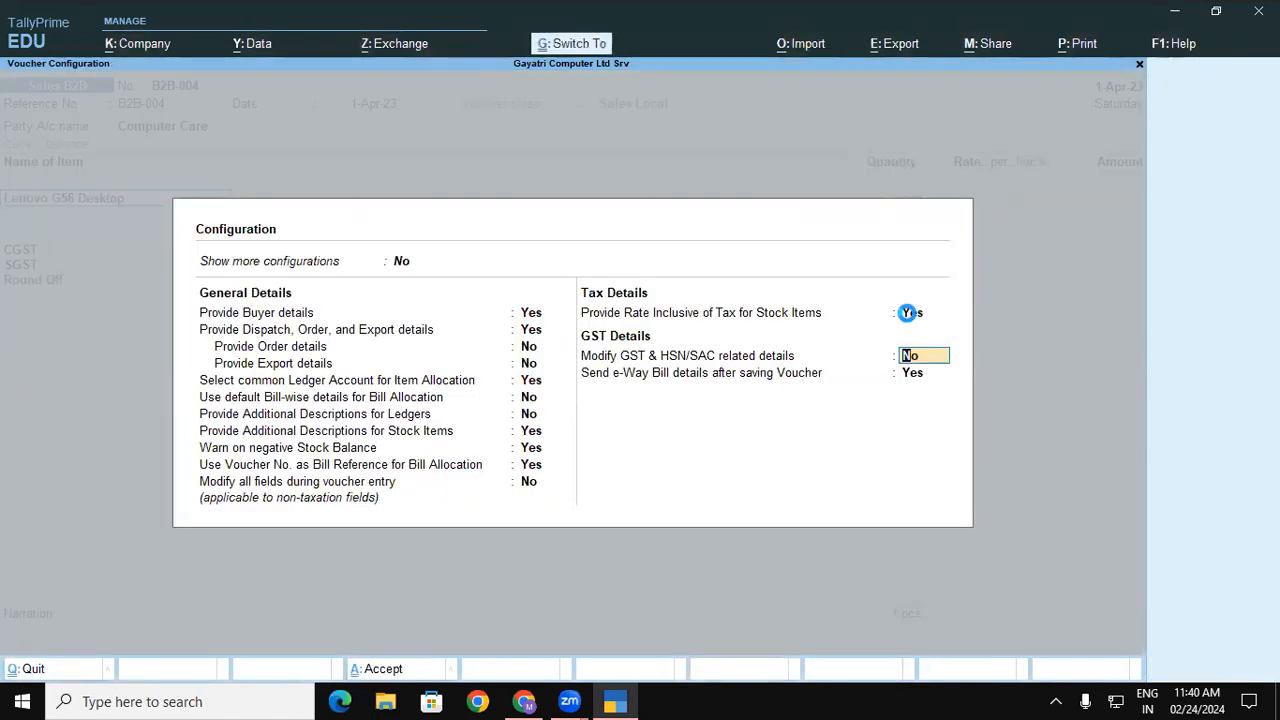
key("ctrl+a")
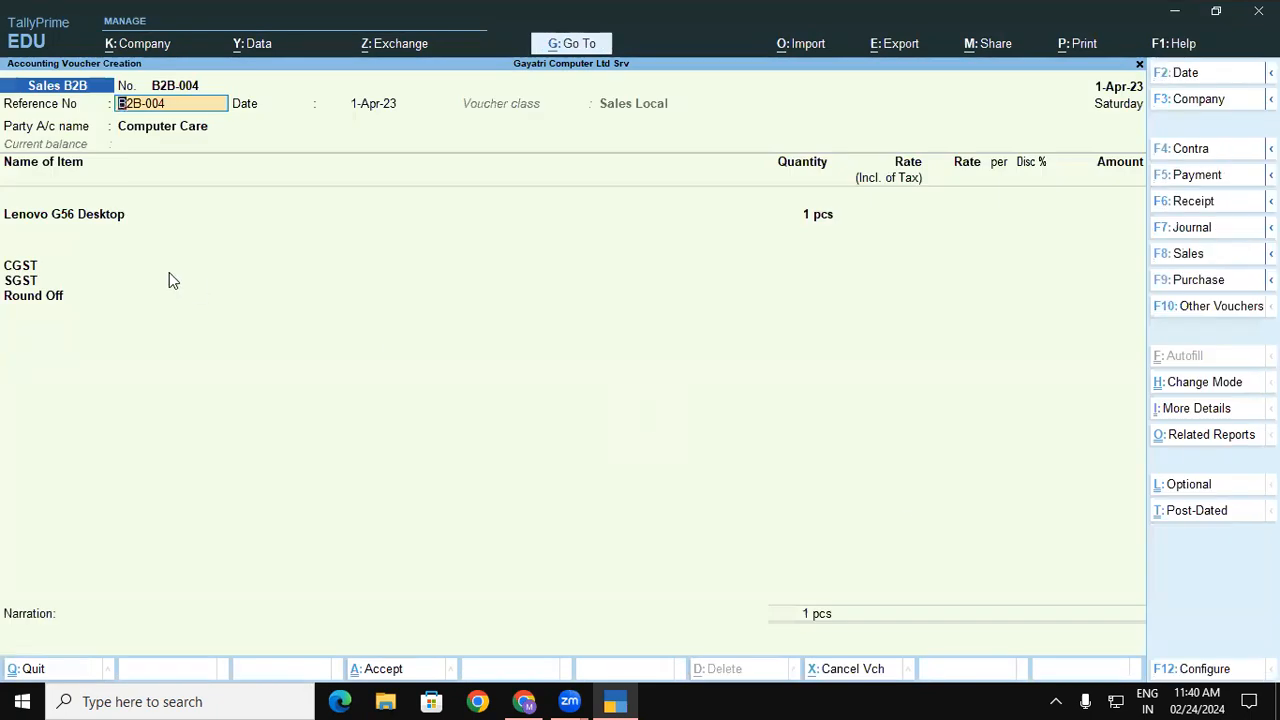
Enter a tax-inclusive rate of 30000 in the Lenovo G56 Desktop allocation from Shop and accept the allocation
left_click(80, 219)
key("Return")
key("Return")
key("Return")
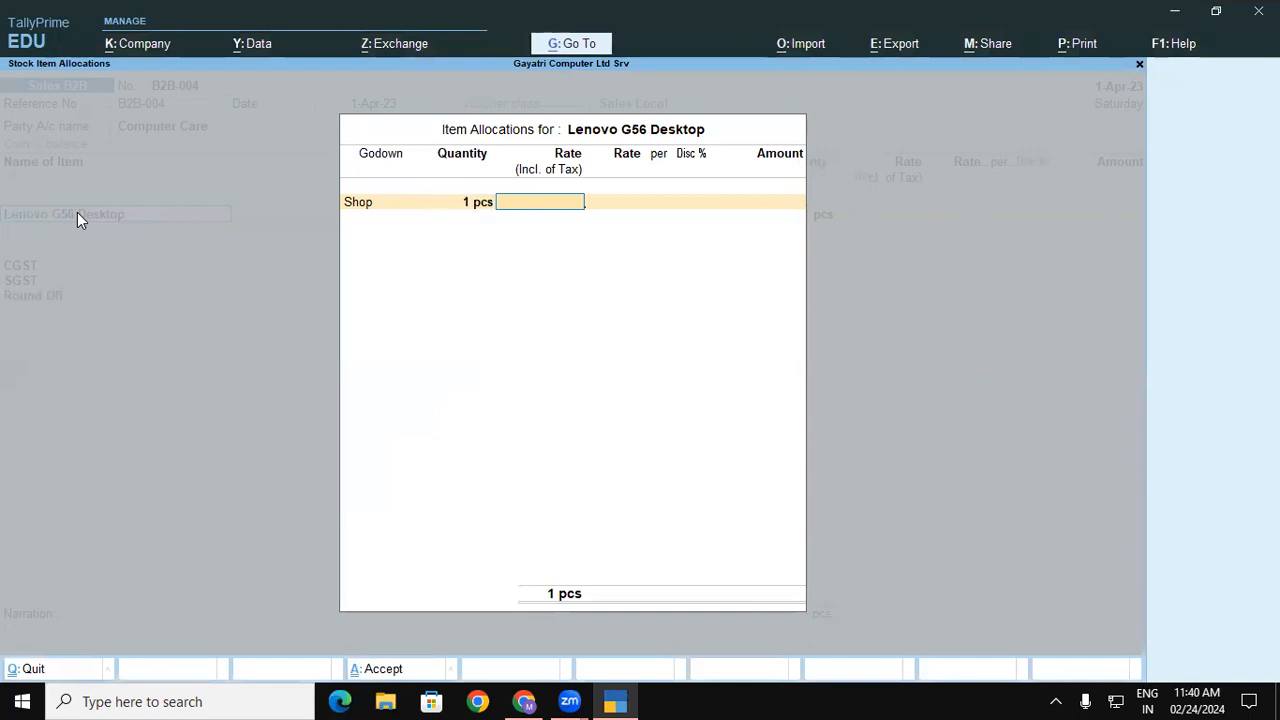
type("30000")
key("Return")
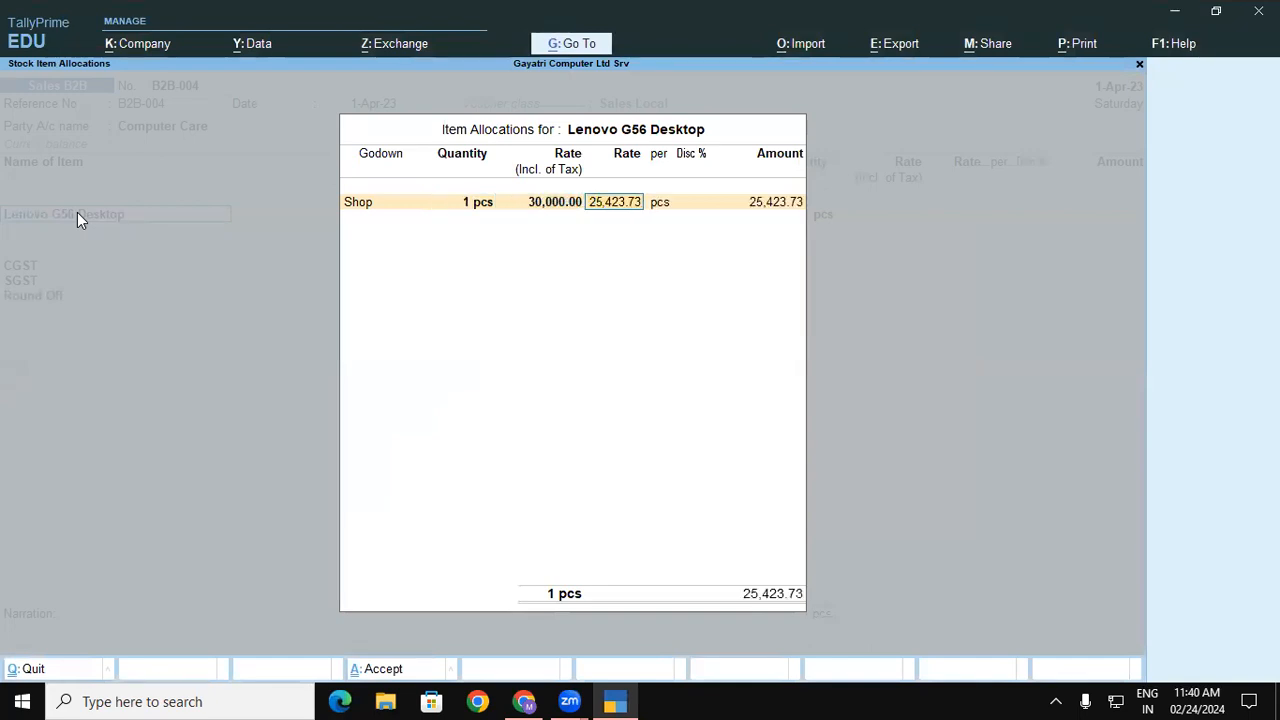
key("Return")
key("Return")
key("Return")
key("Return")
key("Return")
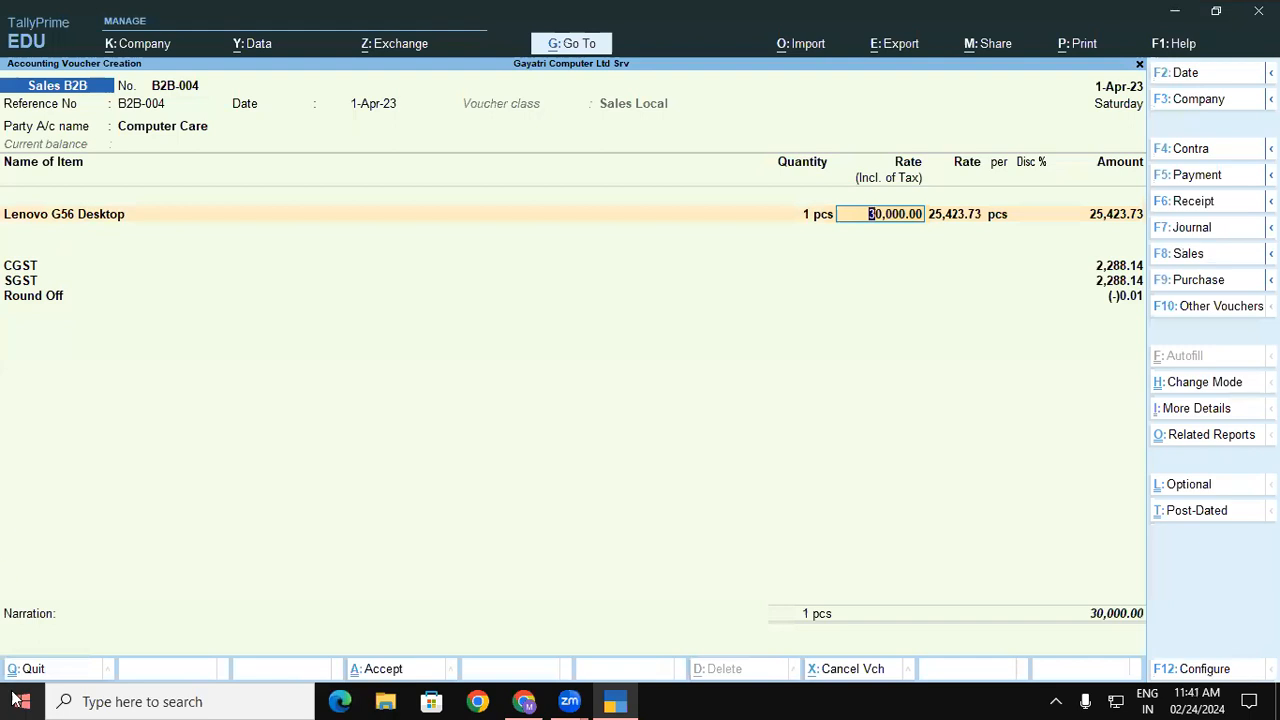
Recheck the transaction in the browser's course document, return to TallyPrime, save voucher B2B-004, and dismiss invoice printing
left_click(523, 701)
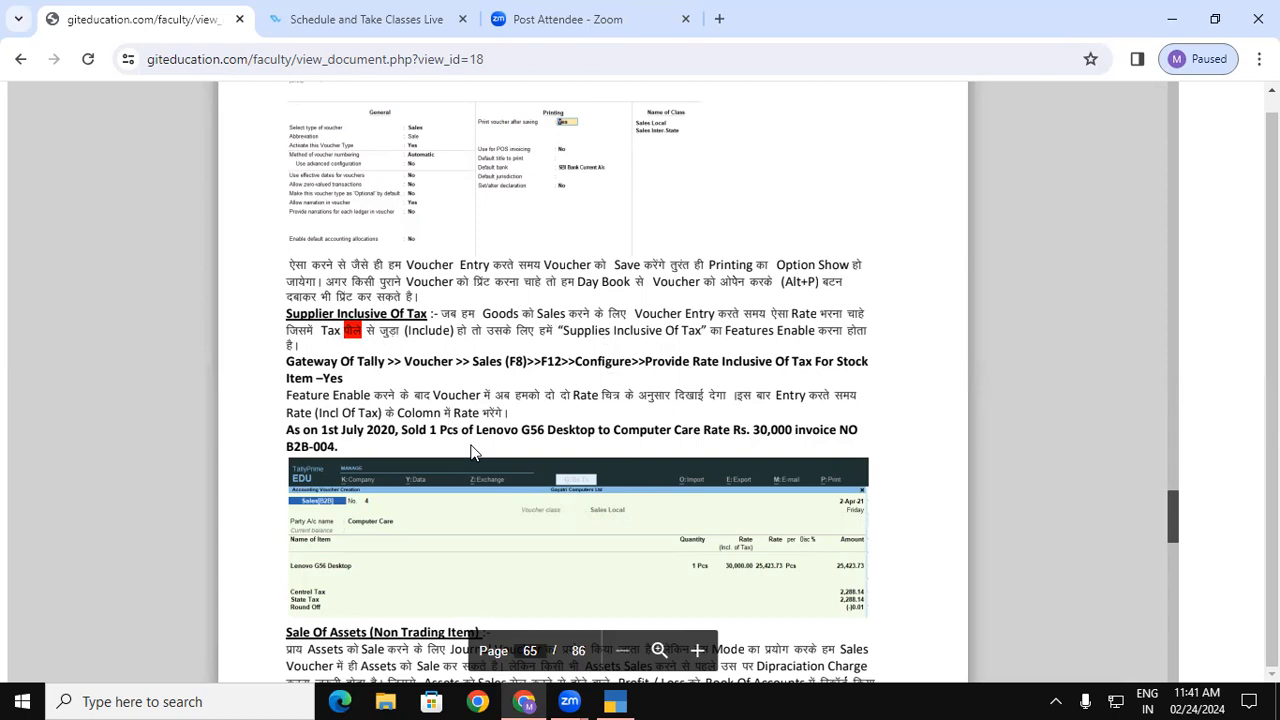
left_click(615, 701)
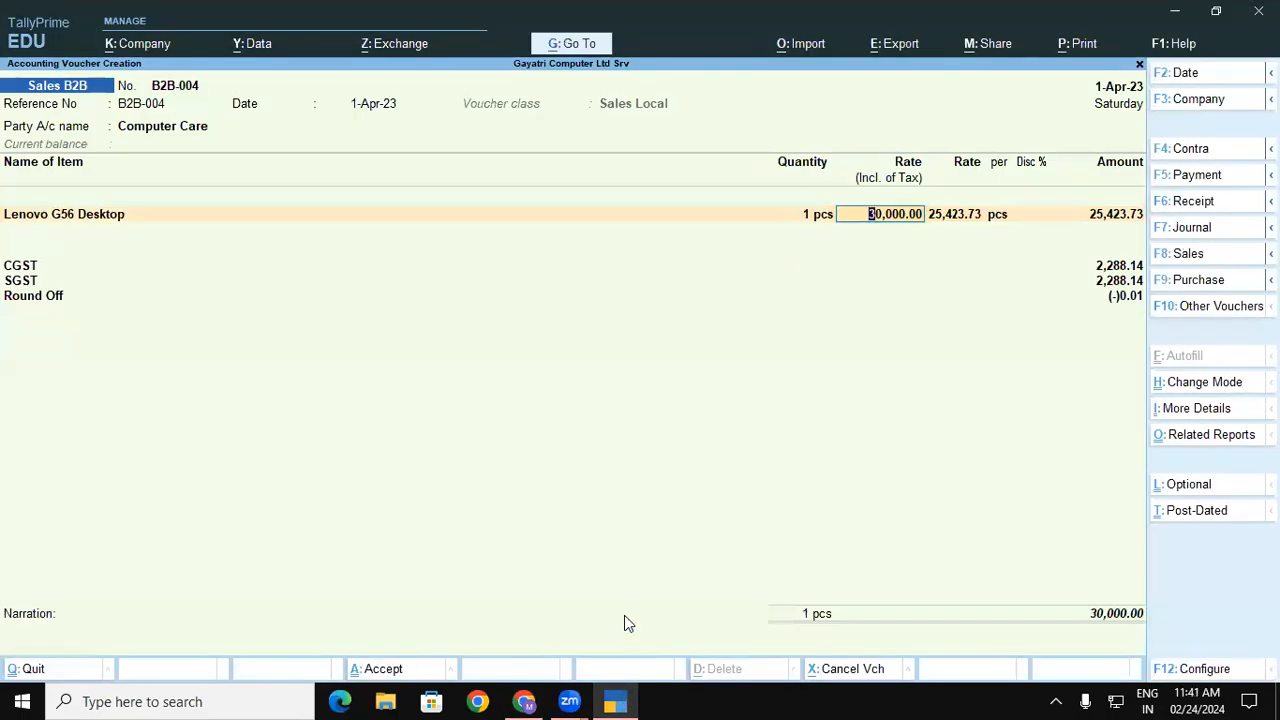
key("ctrl")
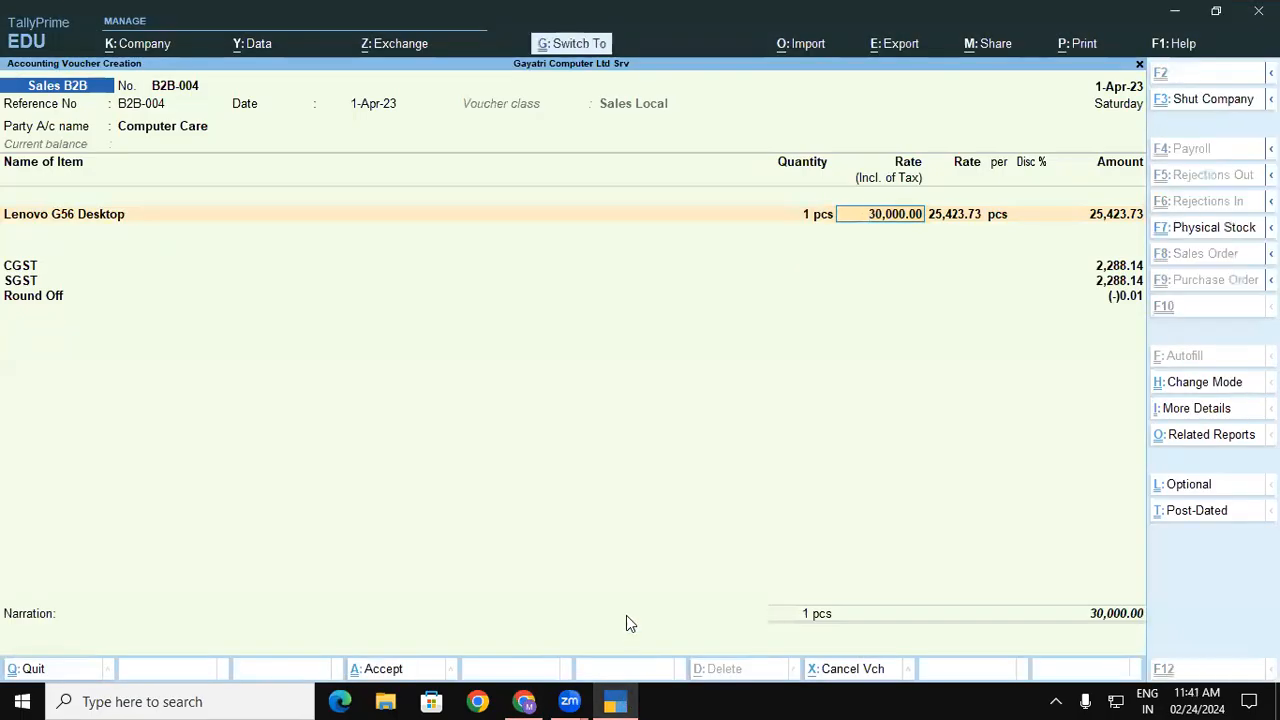
key("ctrl+p")
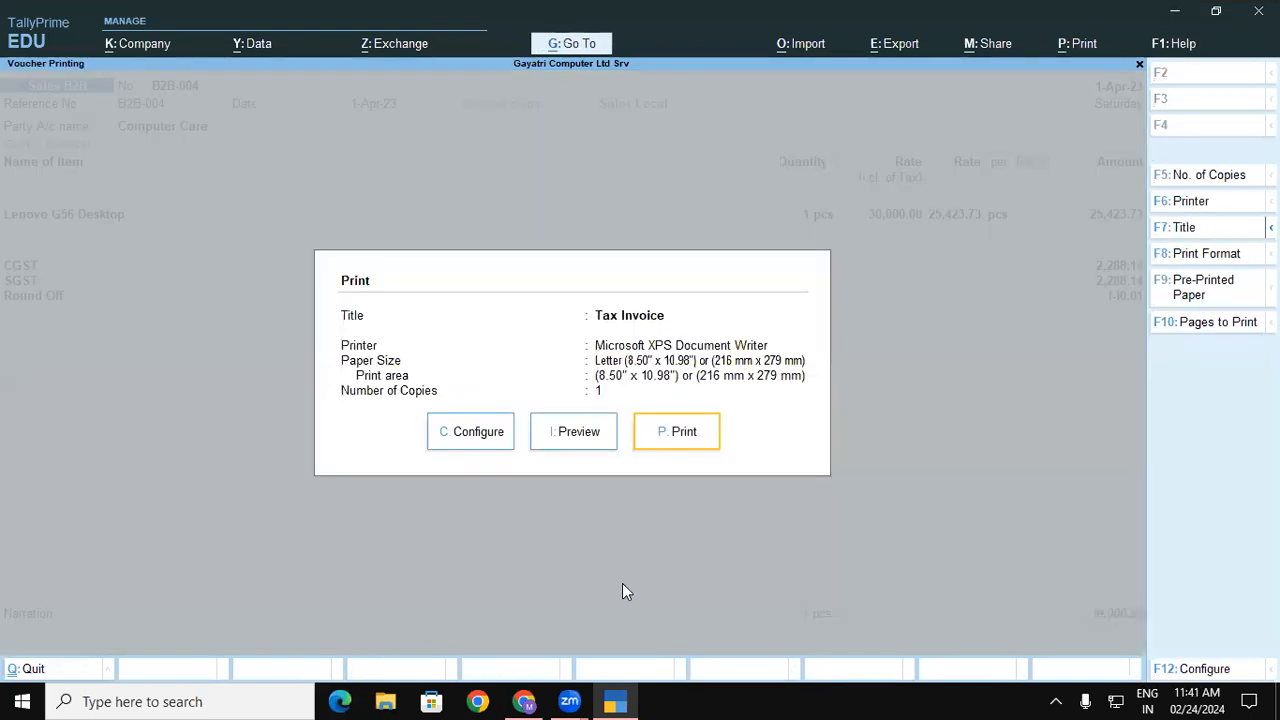
key("Escape")
Quit voucher creation and open the Balance Sheet
key("Escape")
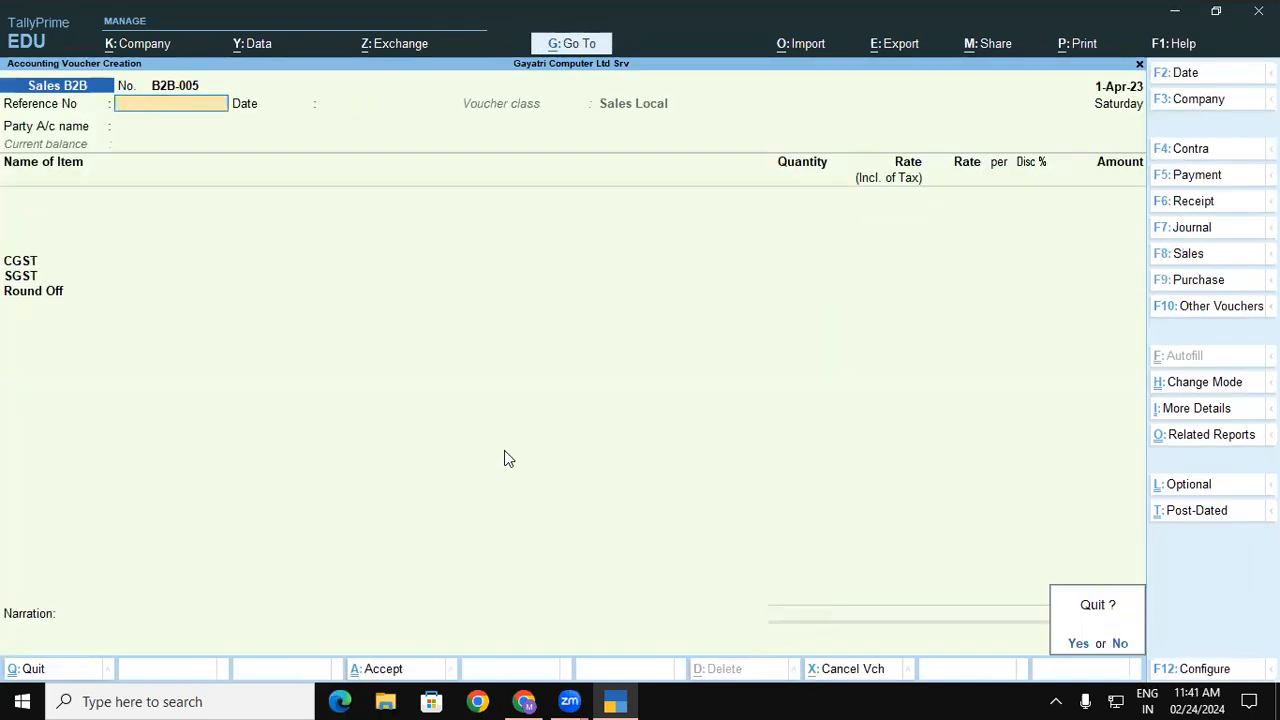
key("Return")
key("b")
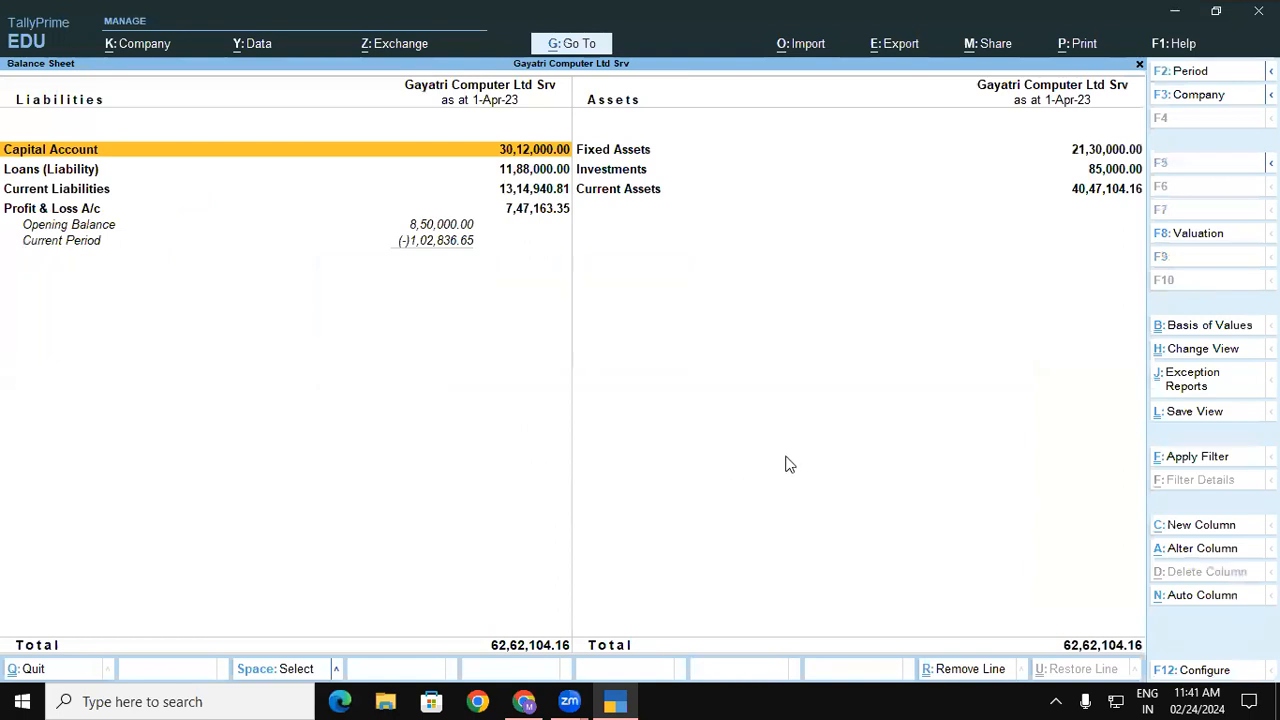